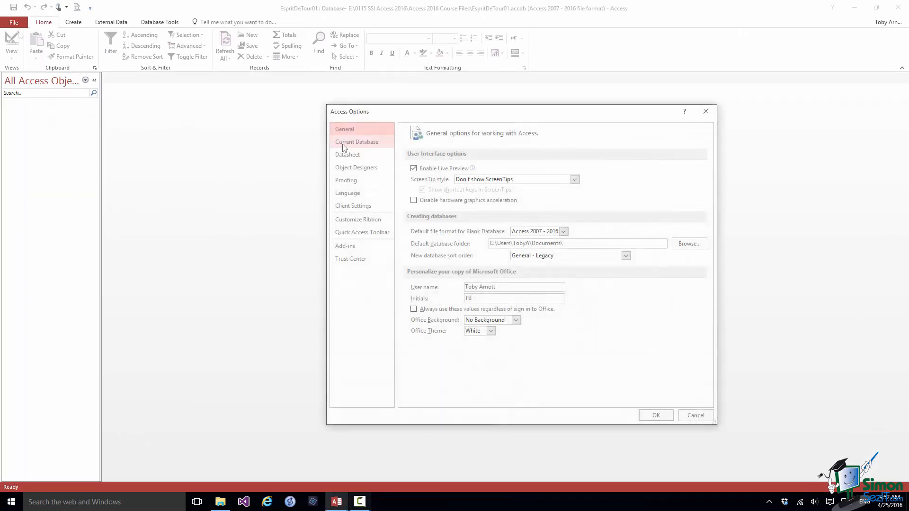
# - Set the current database's application title to "Esprit de Tour - Trips of a Lifetime"
pyautogui.click(343, 144)
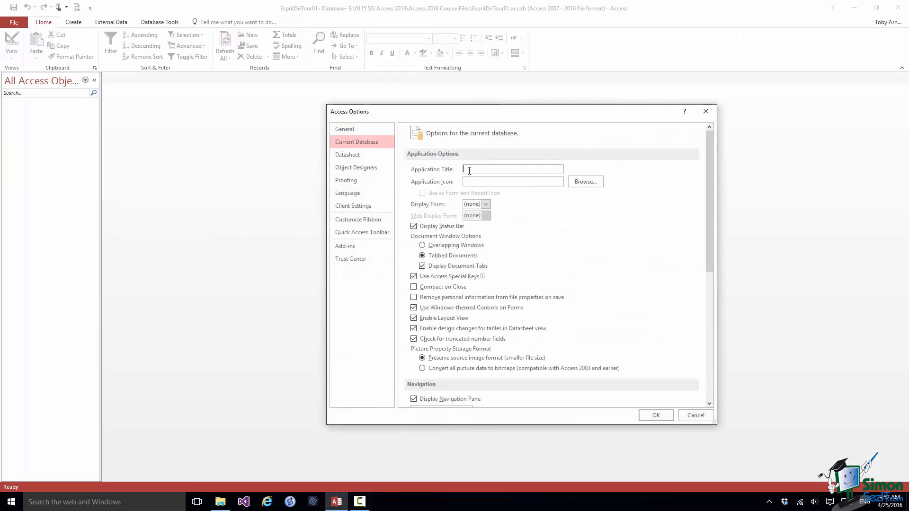
pyautogui.write('Esp')
pyautogui.click(654, 415)
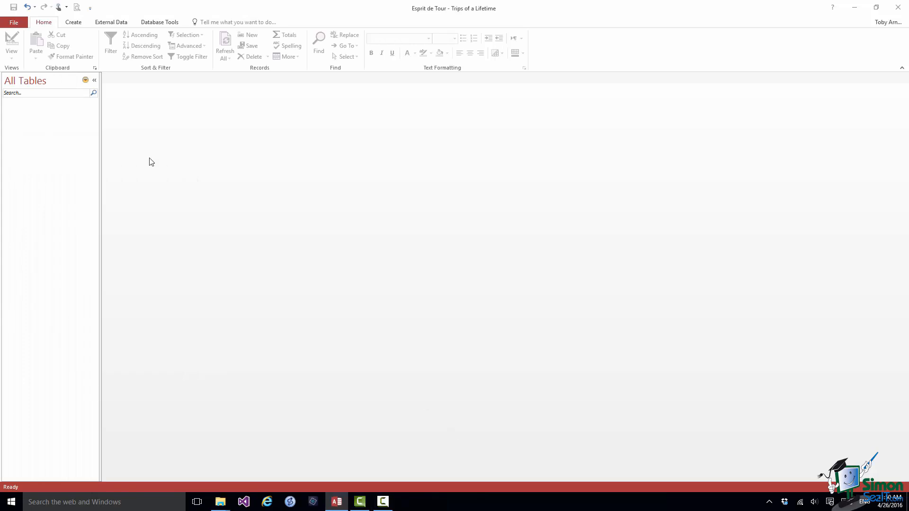
# - Create a new table, switch it to Design view and save it as tblTrip
pyautogui.click(76, 23)
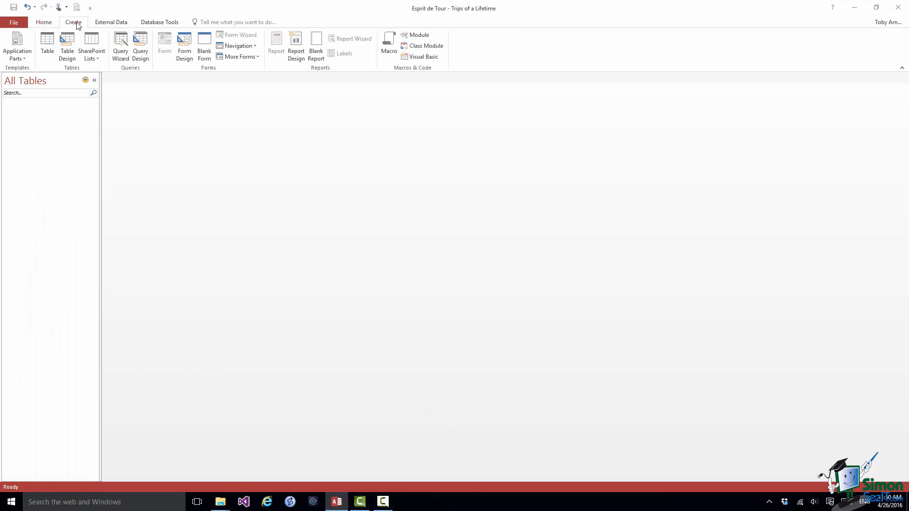
pyautogui.click(47, 45)
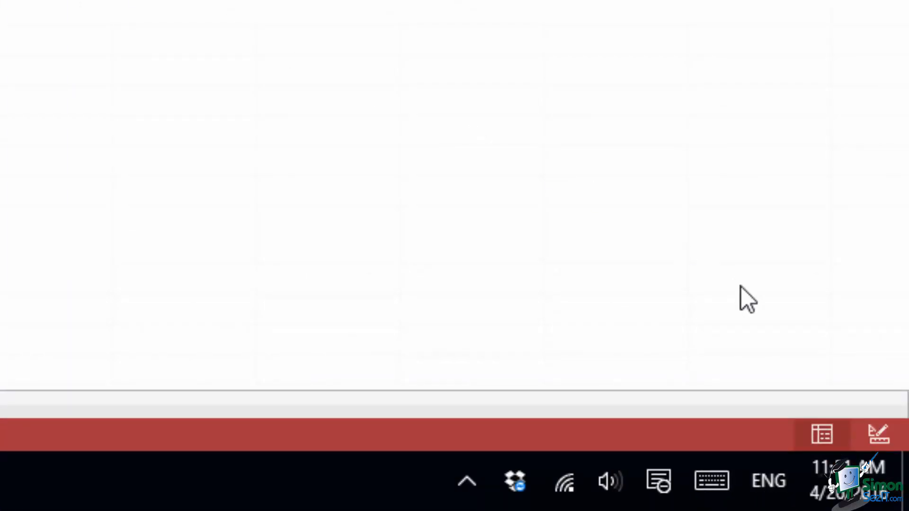
pyautogui.click(873, 435)
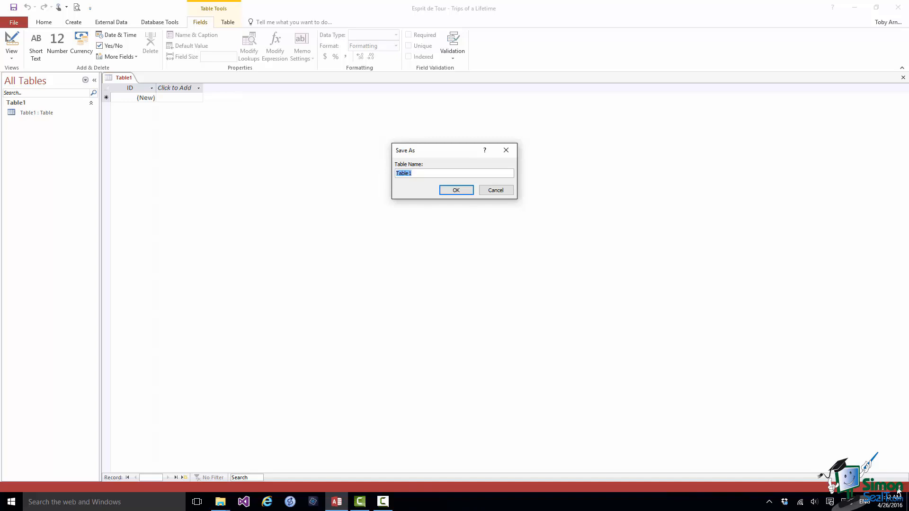
pyautogui.write('Trip')
pyautogui.write('tbl')
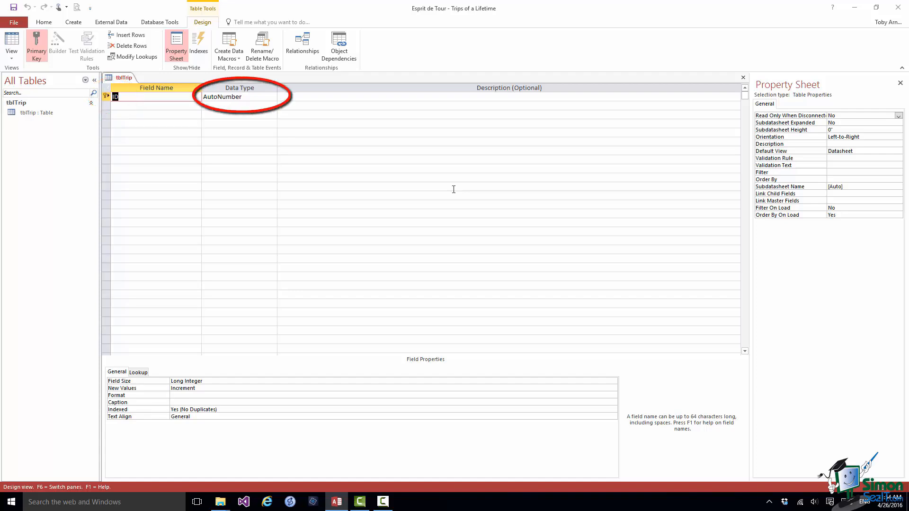
# - Give the ID field the description "Unique trip ID" and close the property sheet
pyautogui.click(247, 96)
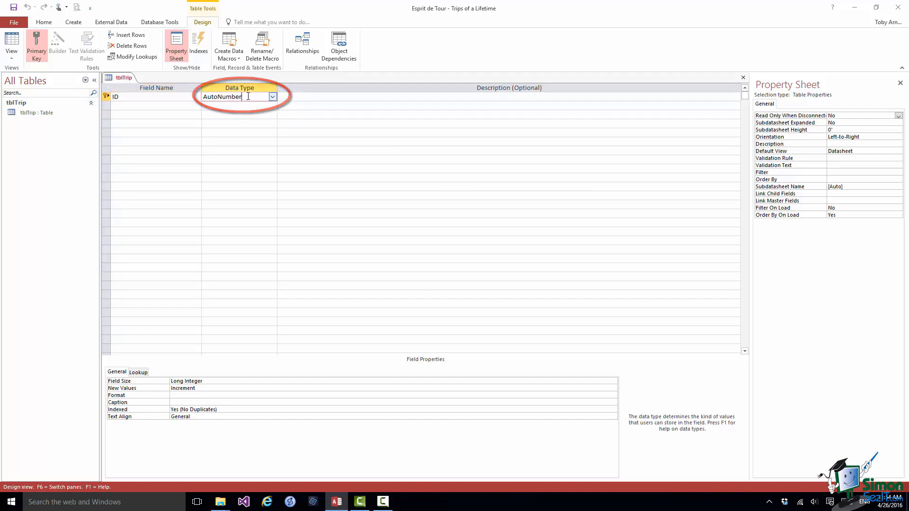
pyautogui.click(290, 97)
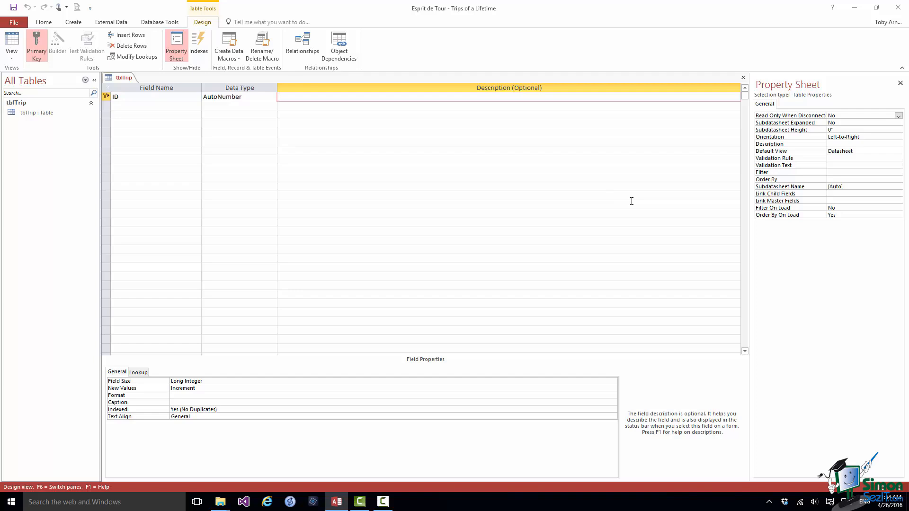
pyautogui.write('Unique trip ID')
pyautogui.click(900, 85)
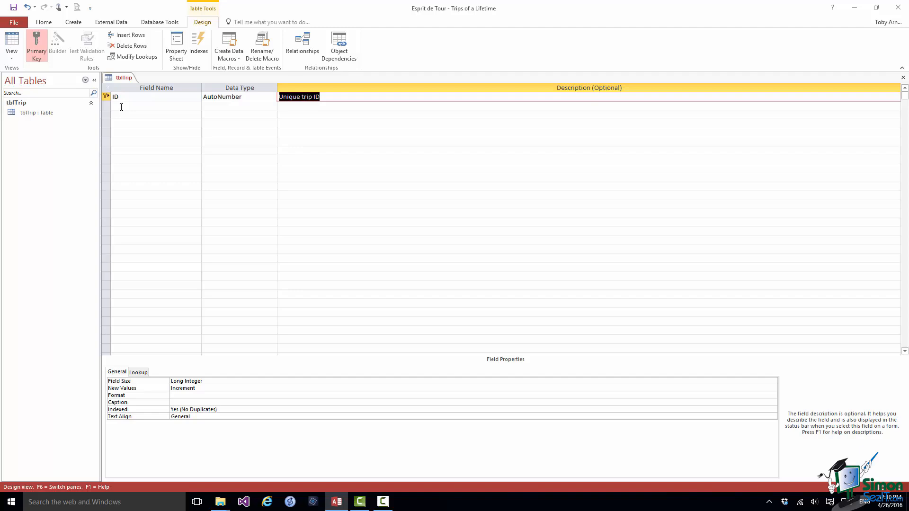
# - Add a Short Text field named Code with the description "3 character trip code"
pyautogui.click(121, 107)
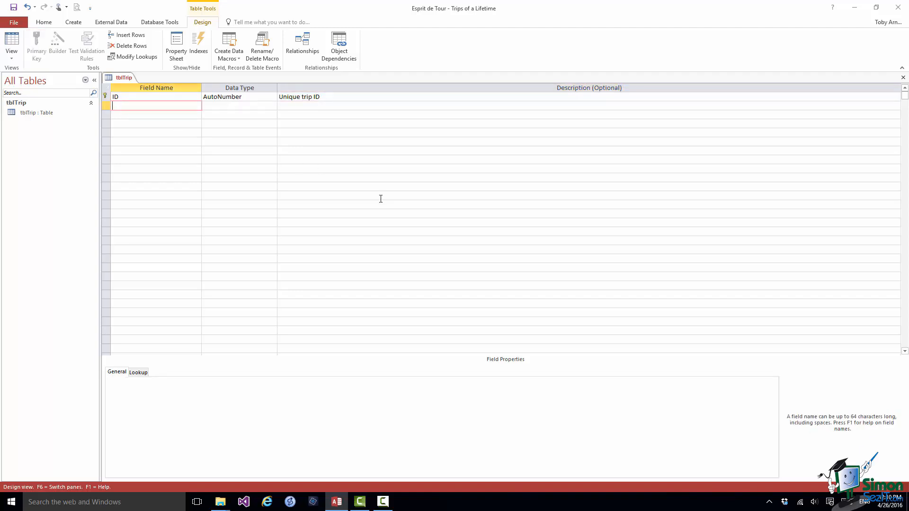
pyautogui.write('Code')
pyautogui.click(218, 106)
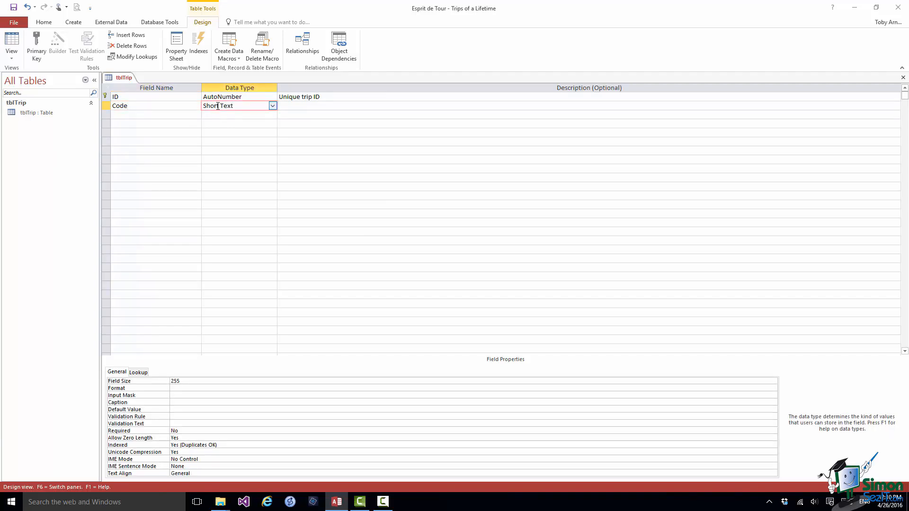
pyautogui.click(273, 106)
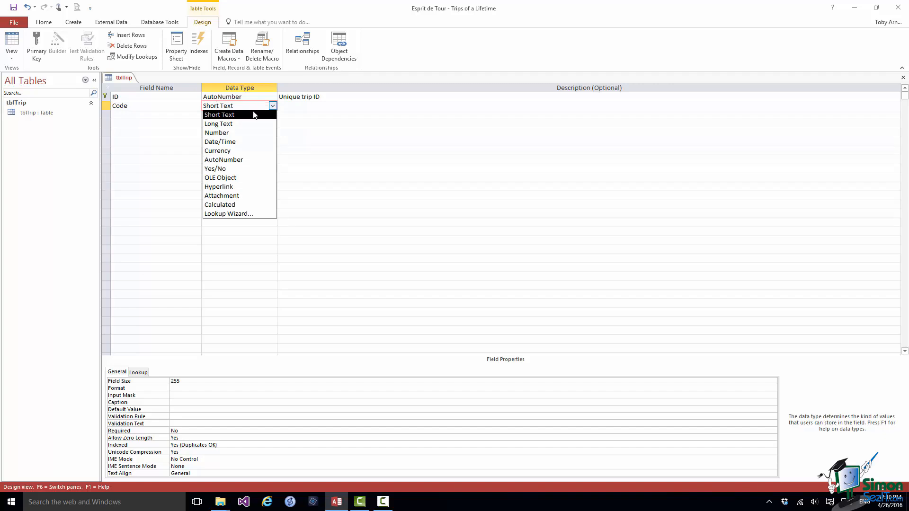
pyautogui.click(251, 115)
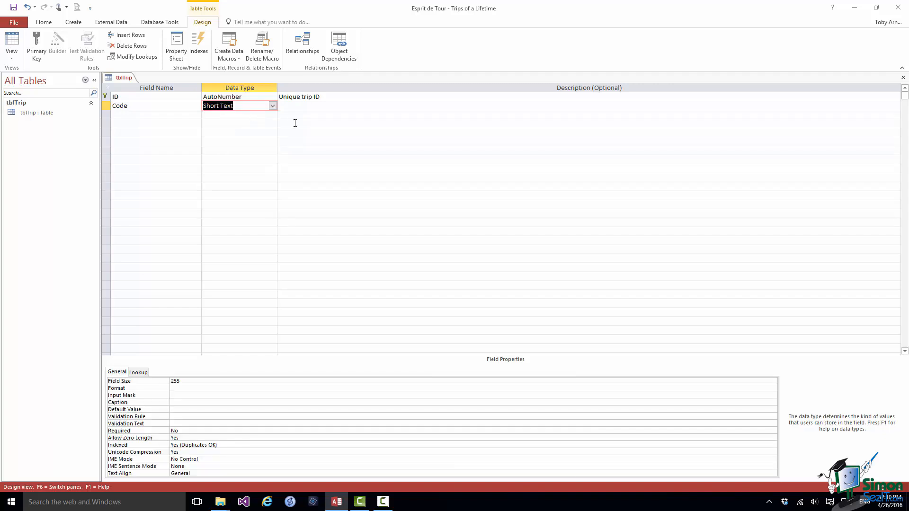
pyautogui.click(291, 105)
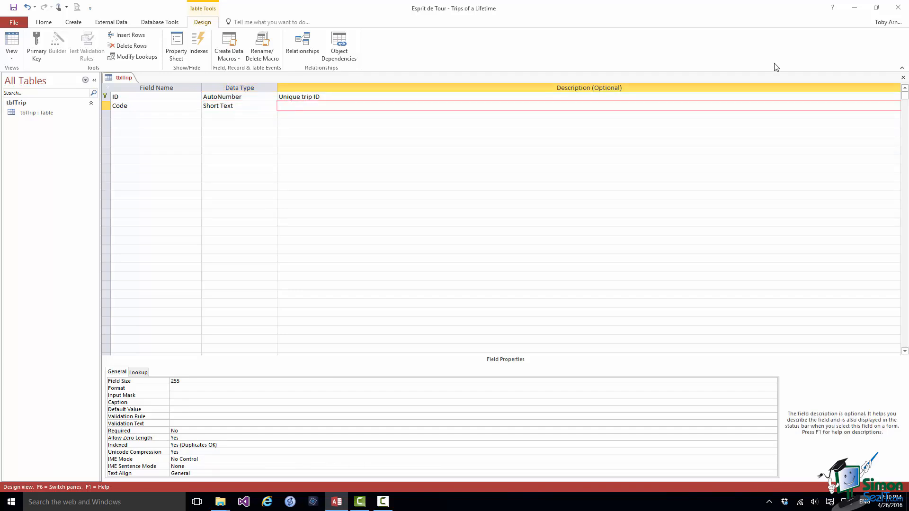
pyautogui.write('3 character trip code')
# - Set the Code field's size to 3
pyautogui.click(106, 106)
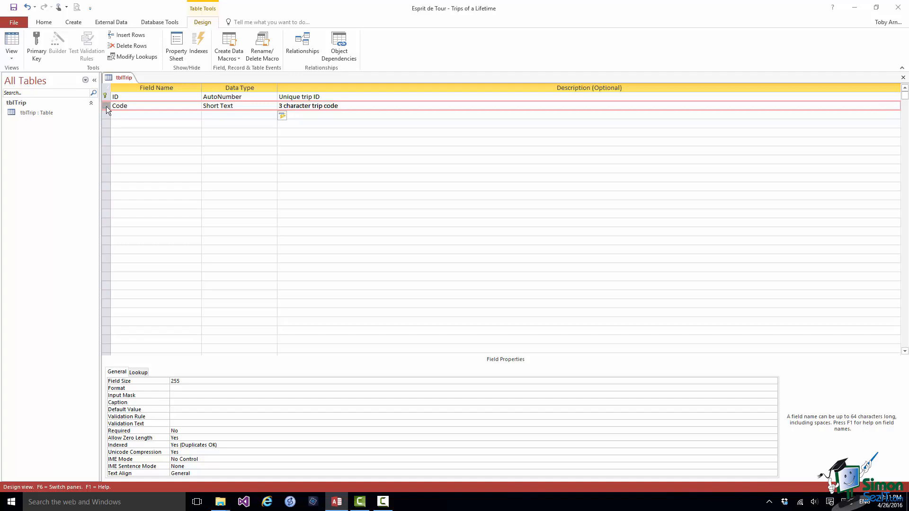
pyautogui.click(184, 381)
pyautogui.press('BackSpace')
pyautogui.press('BackSpace')
pyautogui.press('BackSpace')
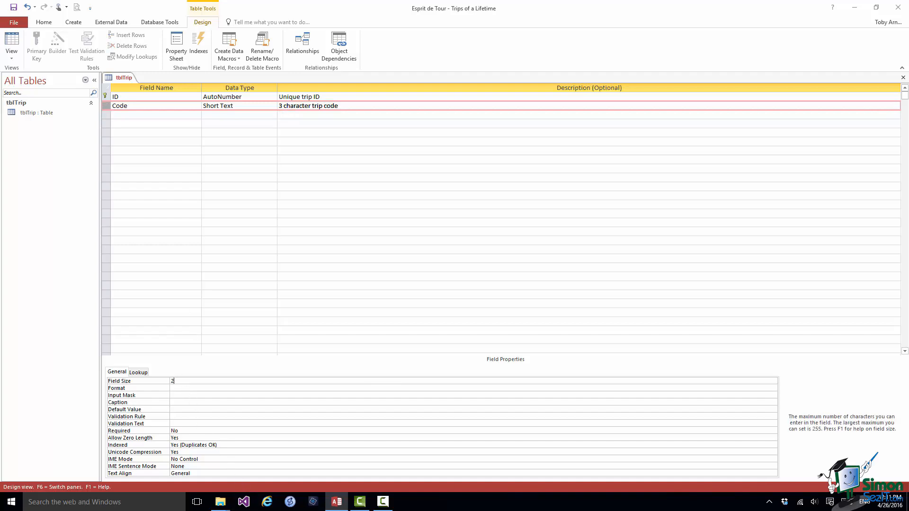
pyautogui.write('3')
pyautogui.press('Return')
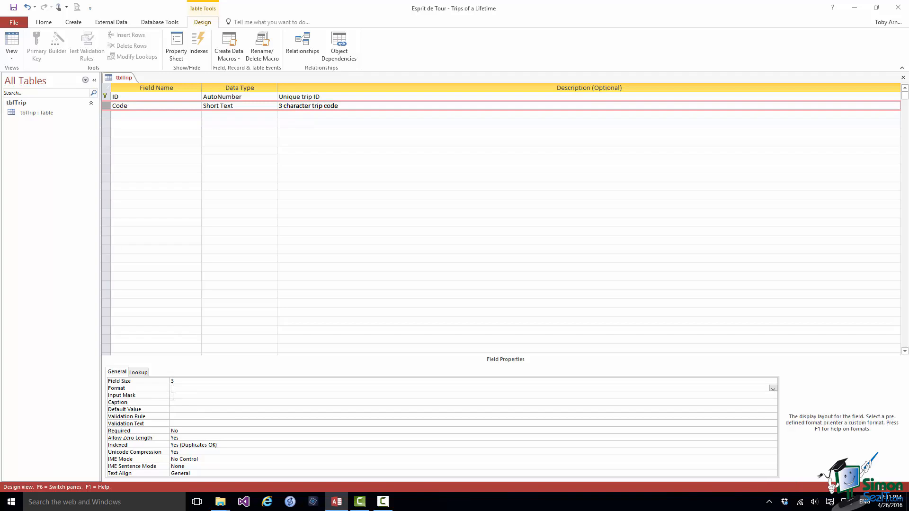
pyautogui.click(173, 397)
pyautogui.click(172, 405)
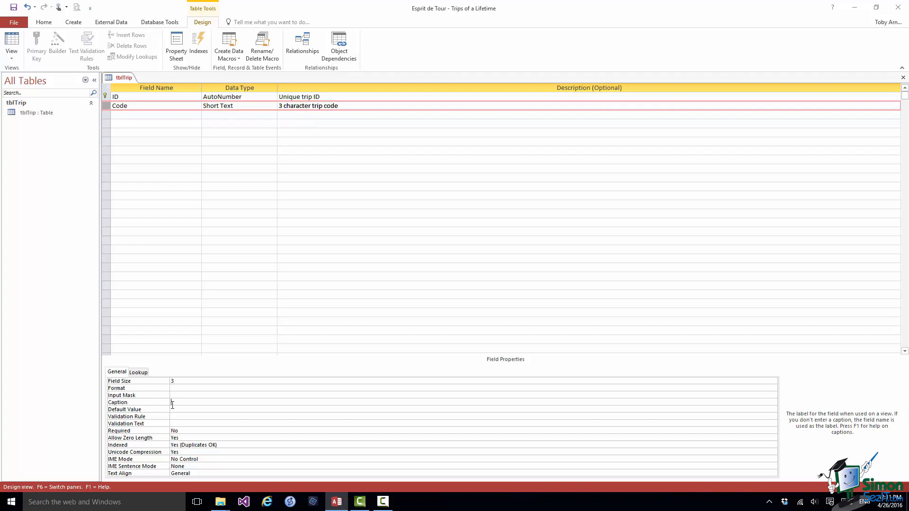
pyautogui.click(171, 409)
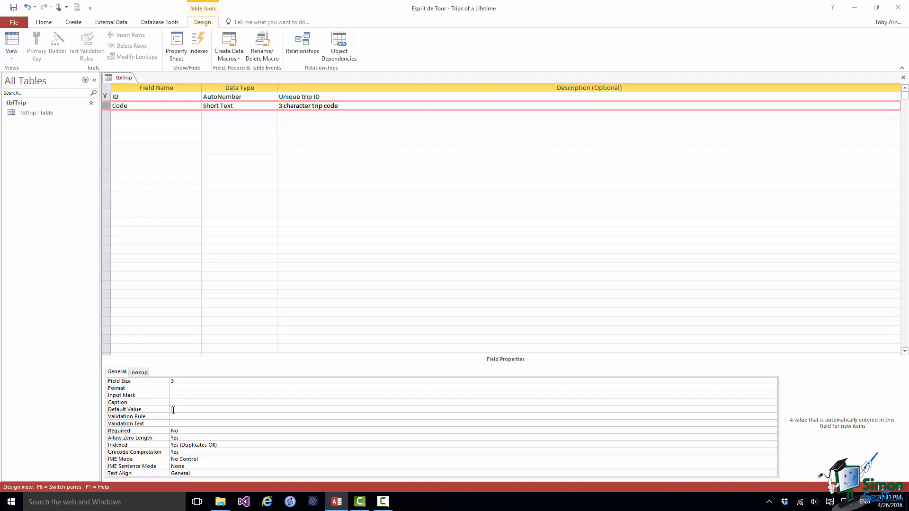
pyautogui.click(170, 417)
pyautogui.click(173, 423)
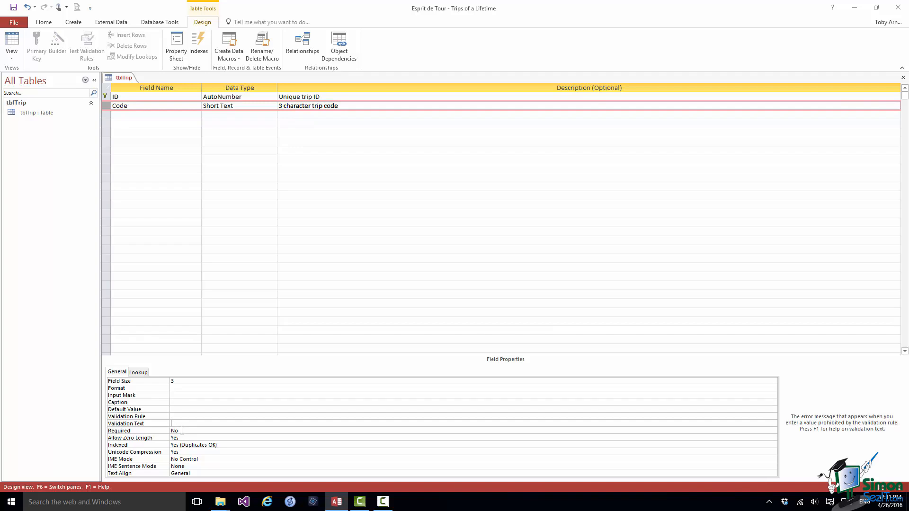
# - Make the Code field required and set its Allow Zero Length property to No
pyautogui.click(182, 431)
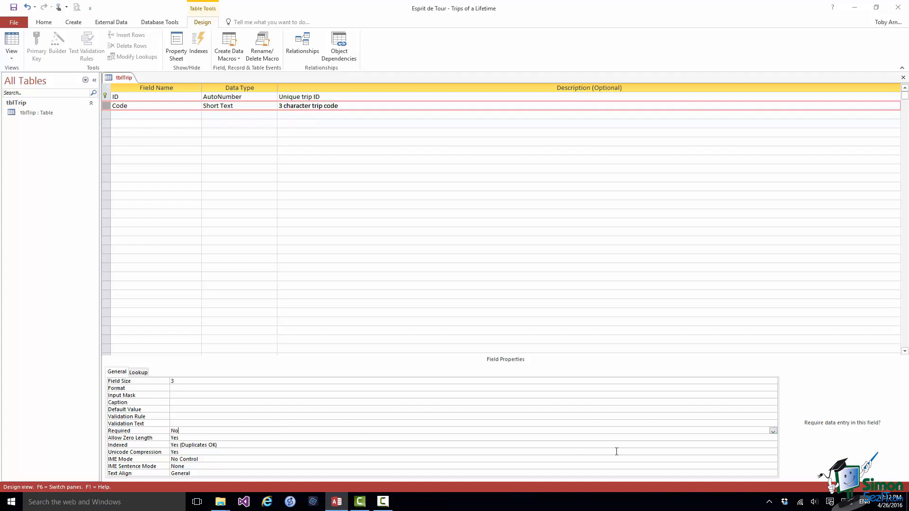
pyautogui.click(773, 430)
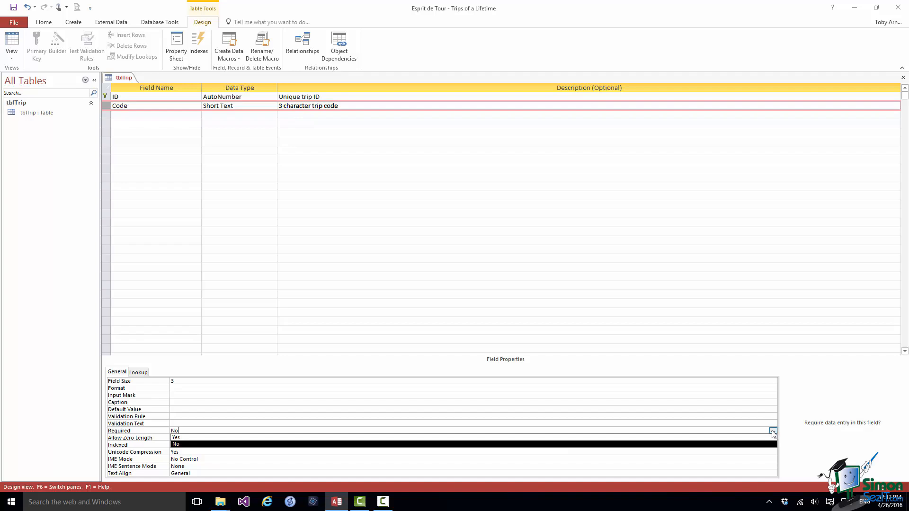
pyautogui.click(757, 438)
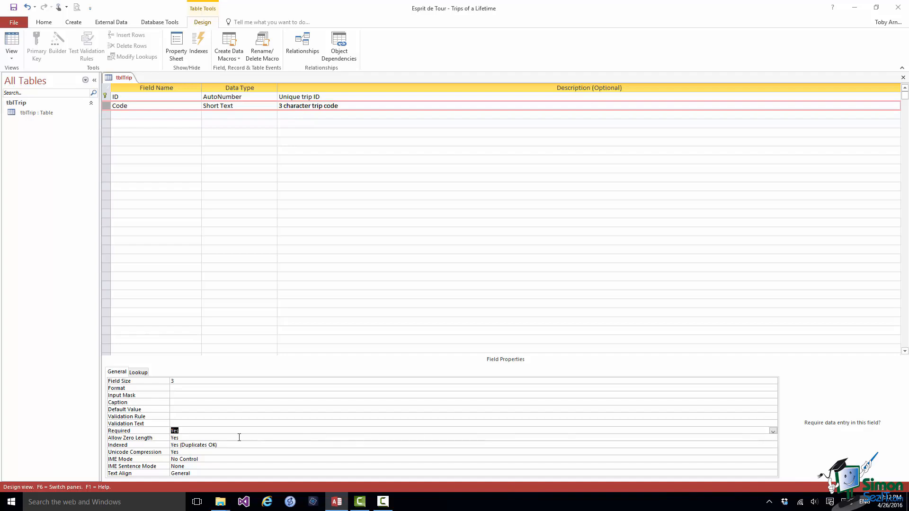
pyautogui.click(183, 437)
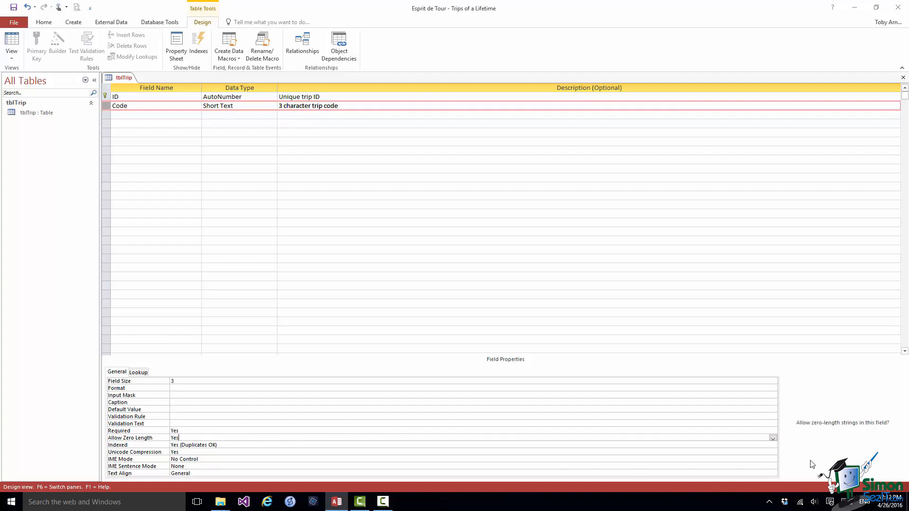
pyautogui.click(773, 438)
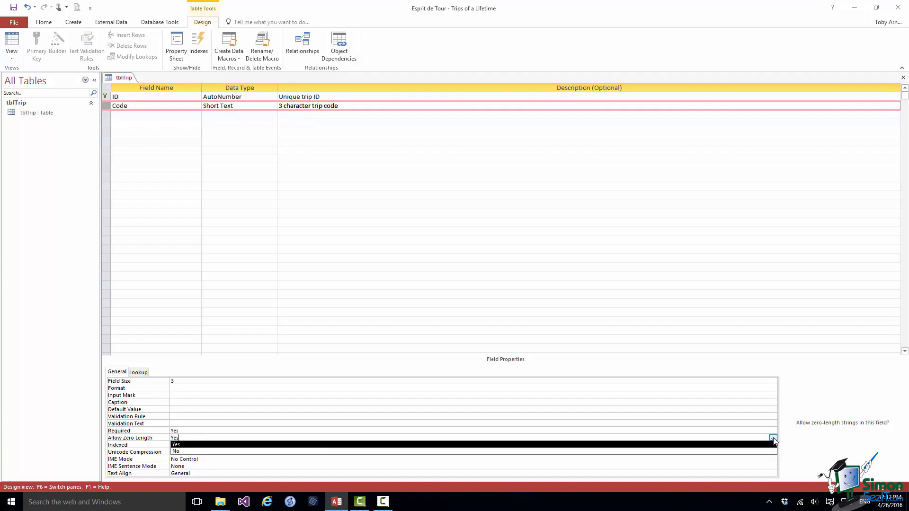
pyautogui.click(176, 452)
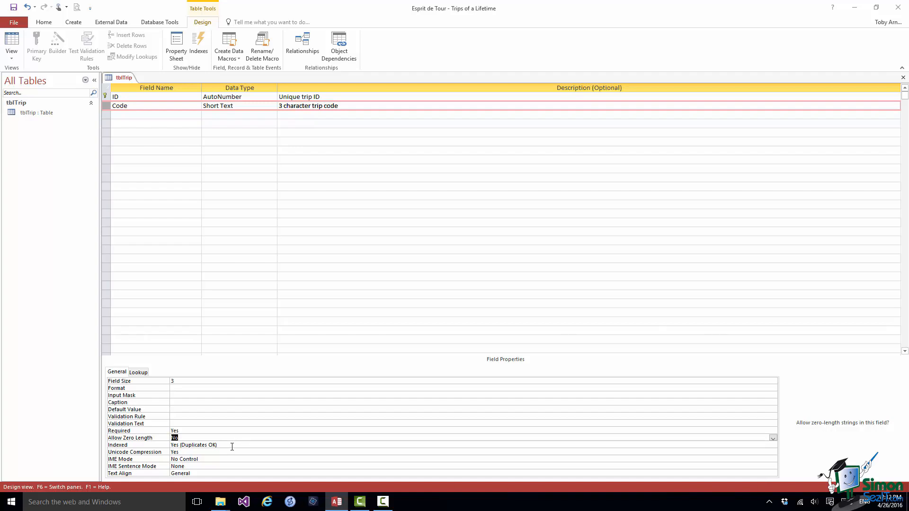
# - Set the Code field's Indexed property to Yes (No Duplicates)
pyautogui.click(232, 444)
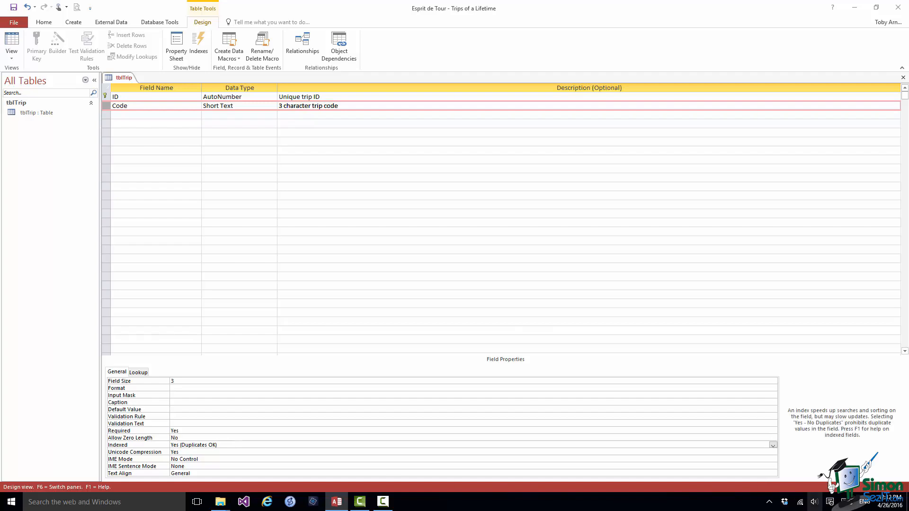
pyautogui.click(772, 445)
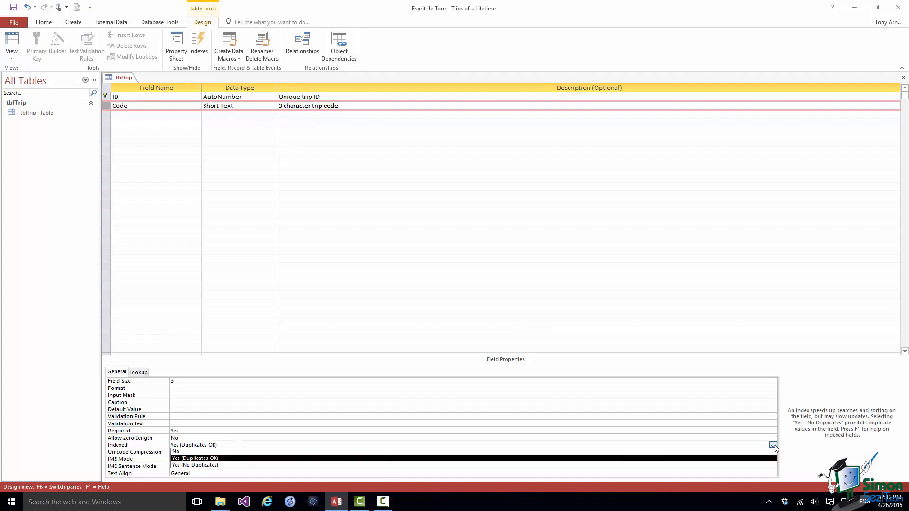
pyautogui.click(240, 465)
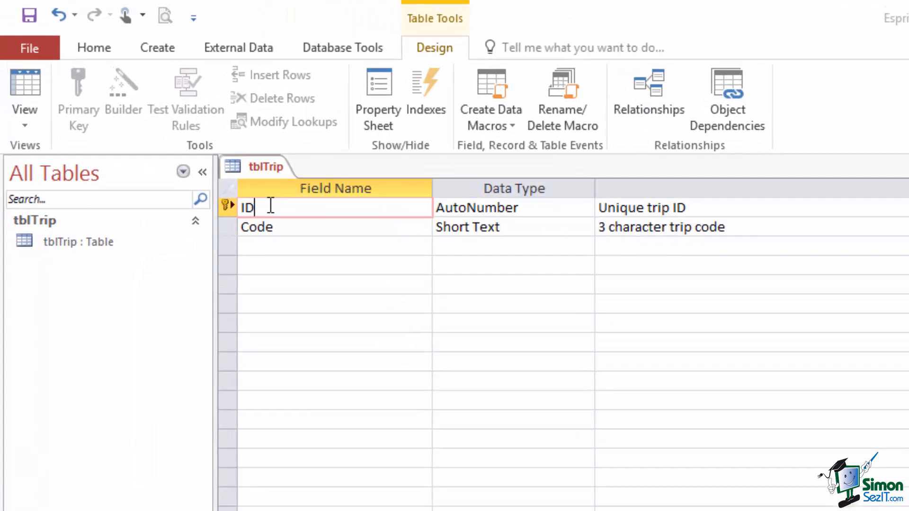
# - Show the property sheet of tblTrip to view the table properties, and close it again
pyautogui.click(126, 95)
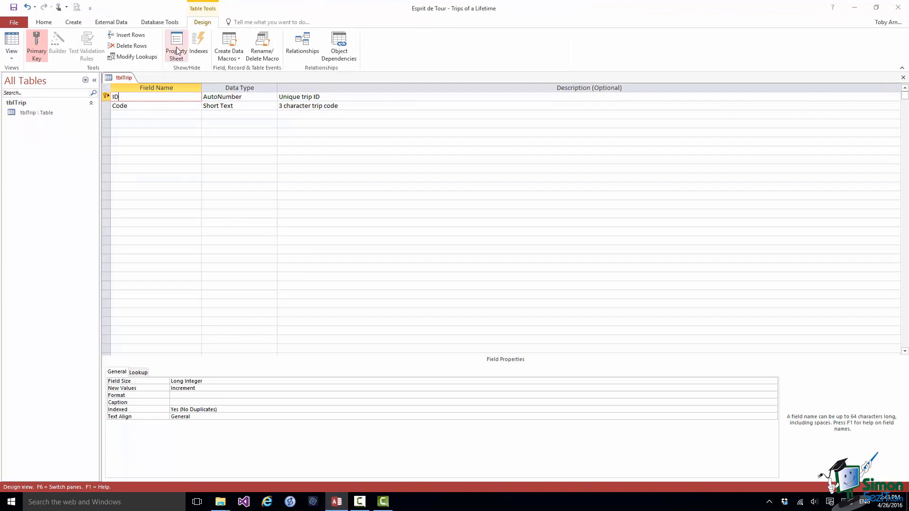
pyautogui.click(178, 51)
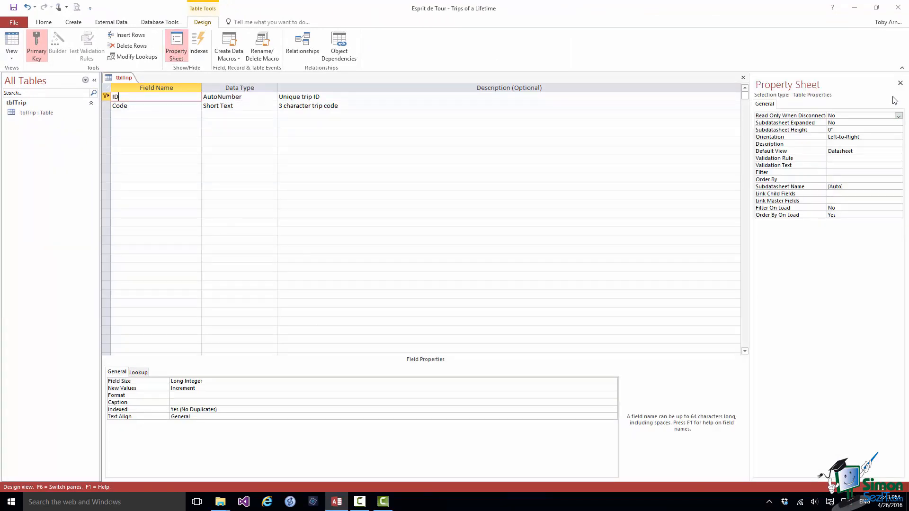
pyautogui.click(900, 84)
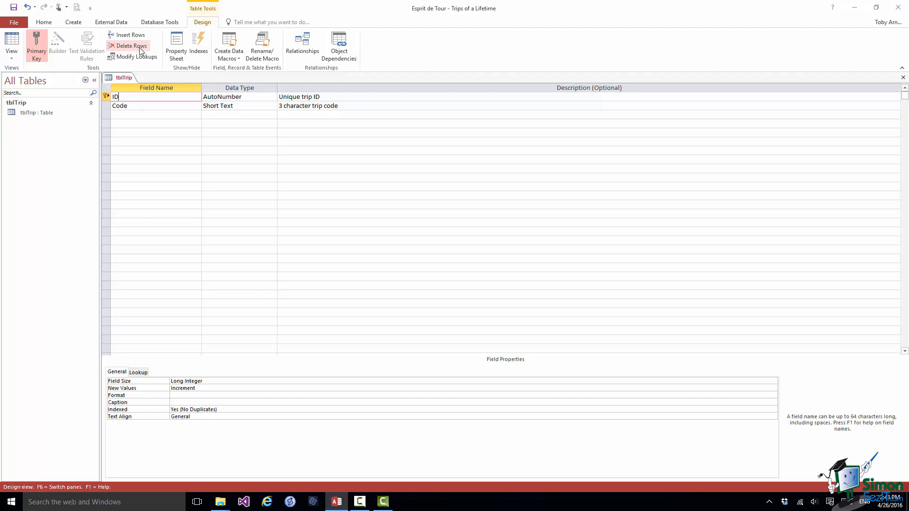
# - Switch tblTrip to Datasheet view, saving the table's design changes
pyautogui.click(11, 59)
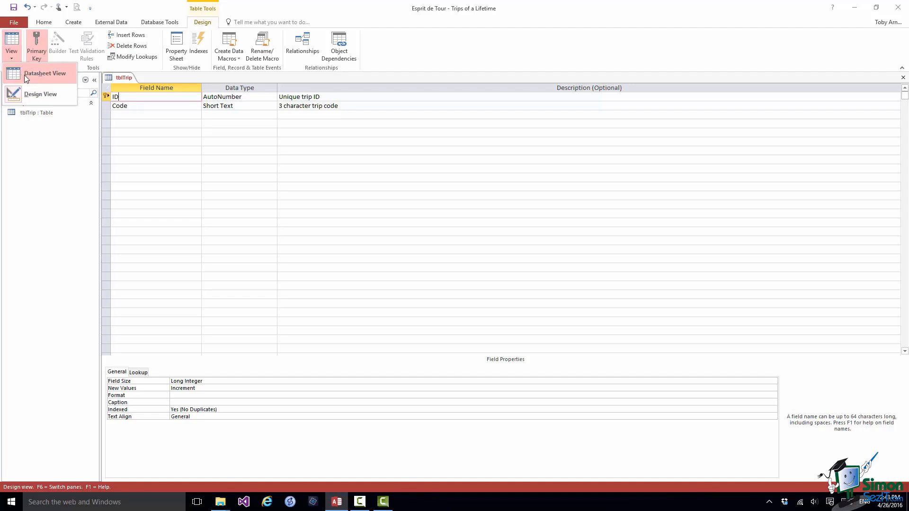
pyautogui.click(24, 75)
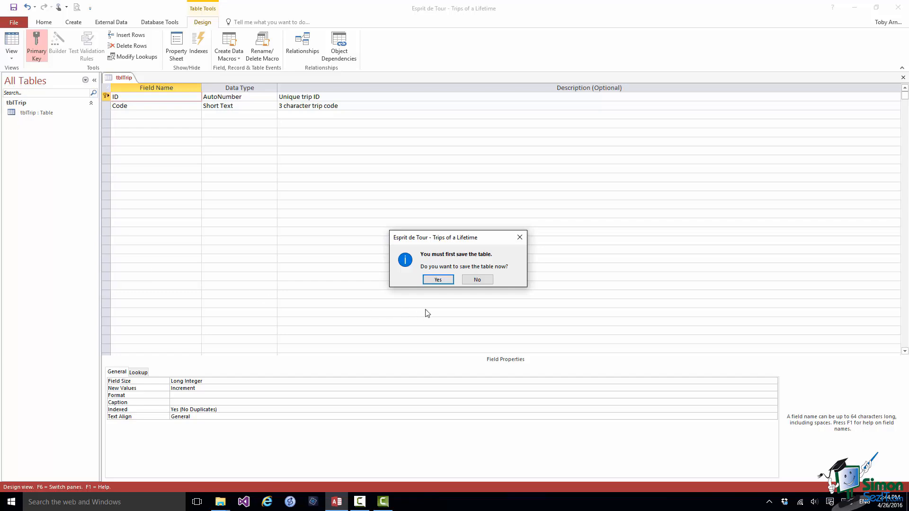
pyautogui.click(438, 280)
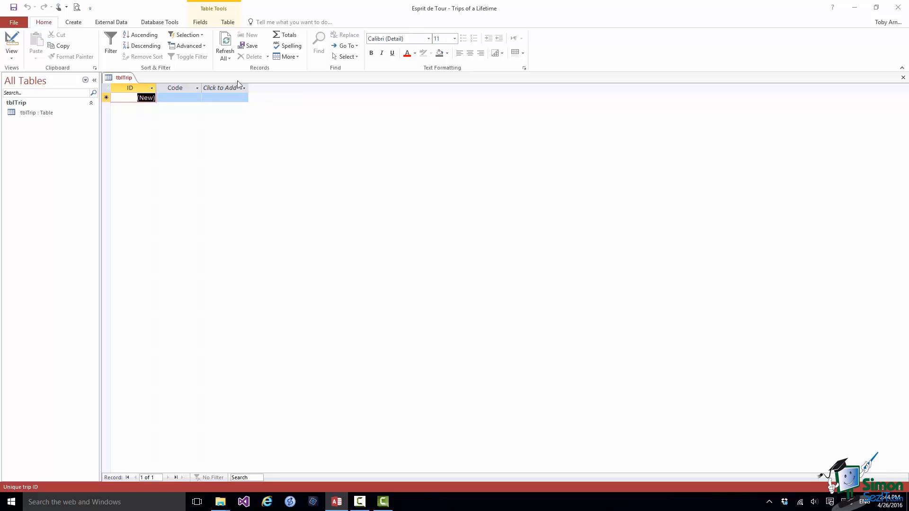
pyautogui.click(202, 24)
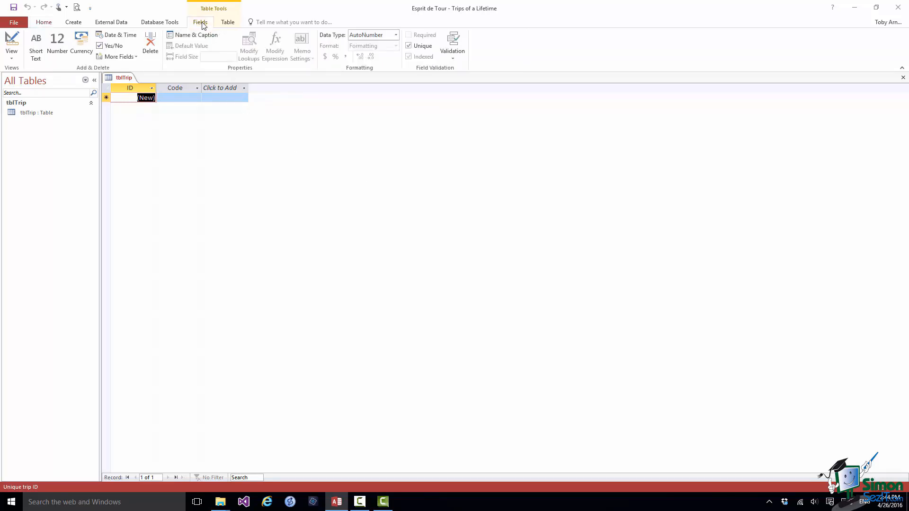
pyautogui.click(228, 24)
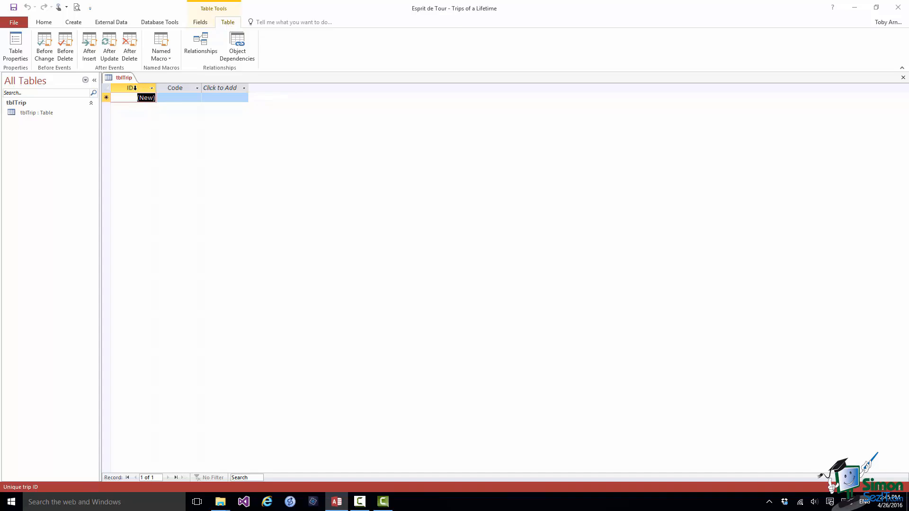
pyautogui.click(175, 88)
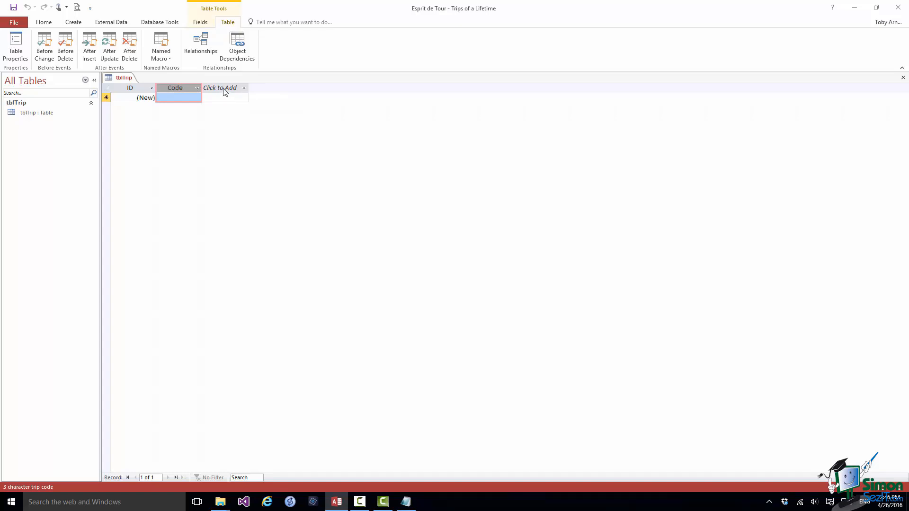
# - Add a Short Text field named TripName after the Code field in the tblTrip datasheet
pyautogui.click(211, 97)
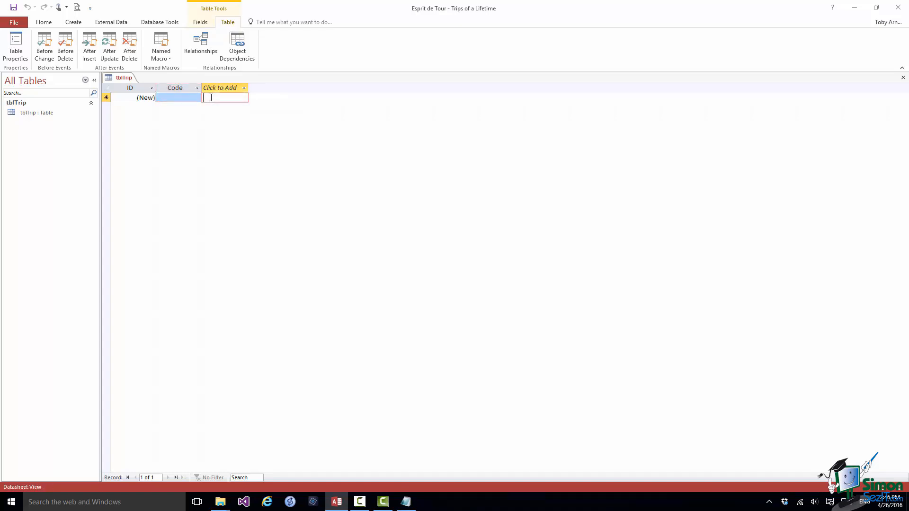
pyautogui.click(219, 88)
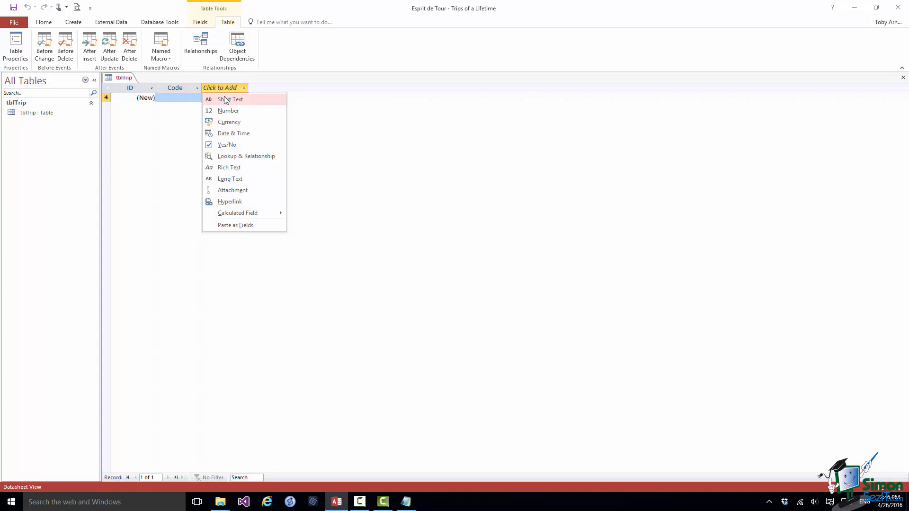
pyautogui.click(224, 97)
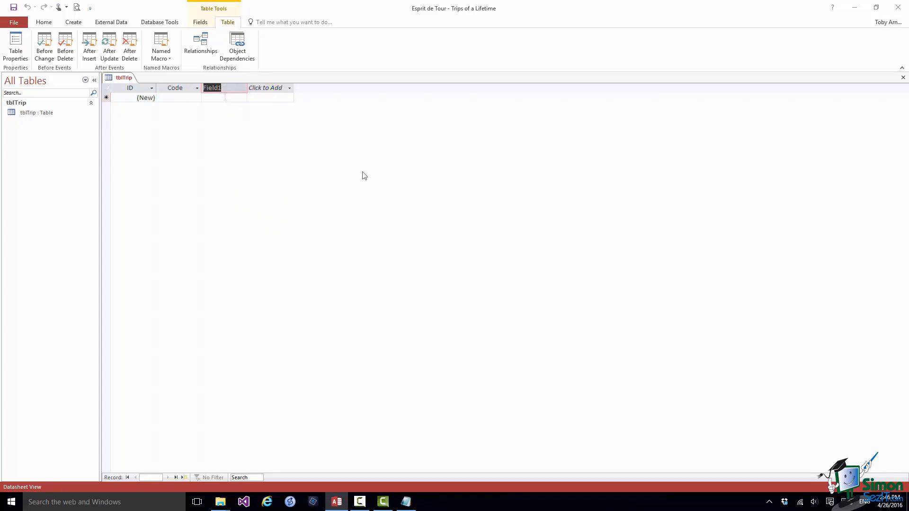
pyautogui.write('TripName')
pyautogui.click(218, 98)
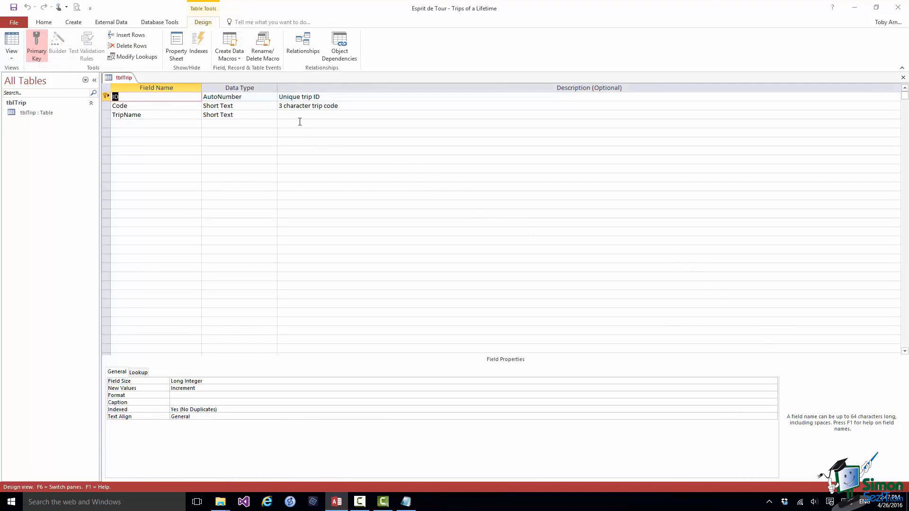
# - Make the TripName field required and set its Allow Zero Length property to No
pyautogui.click(285, 114)
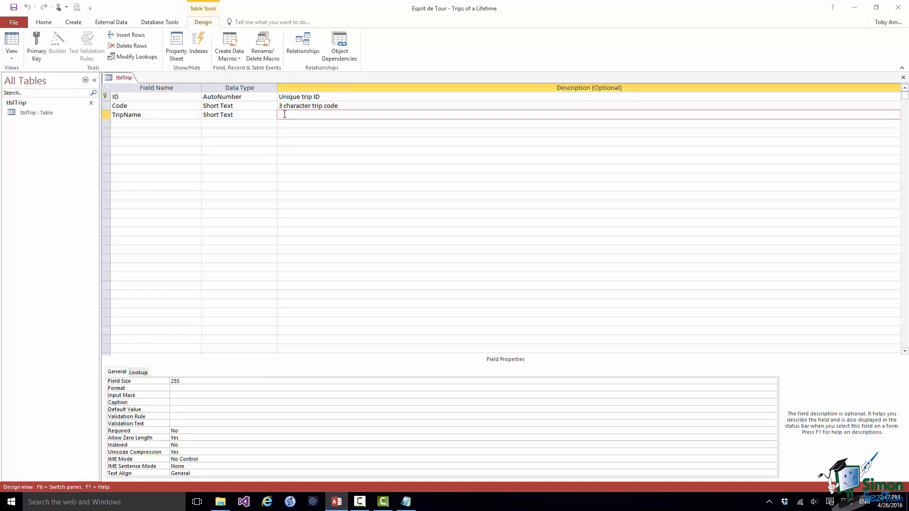
pyautogui.click(184, 431)
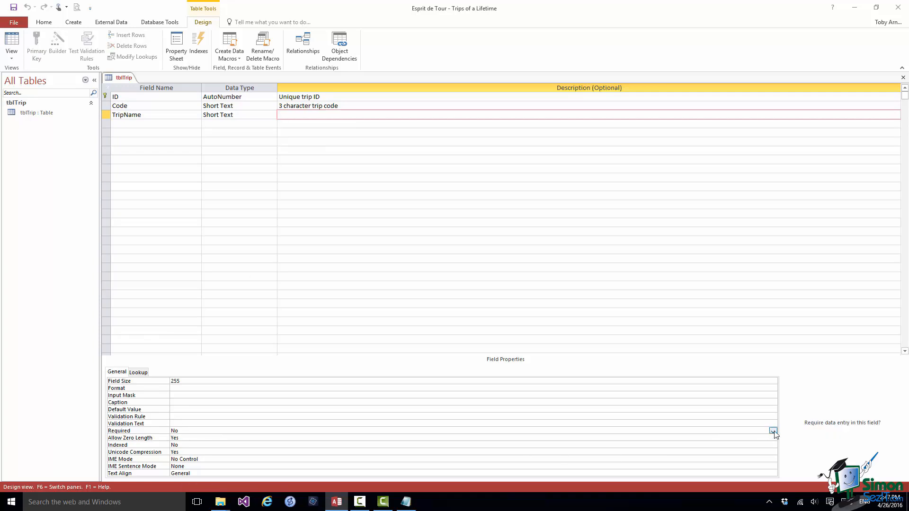
pyautogui.click(772, 431)
pyautogui.click(184, 437)
pyautogui.click(182, 439)
pyautogui.click(772, 439)
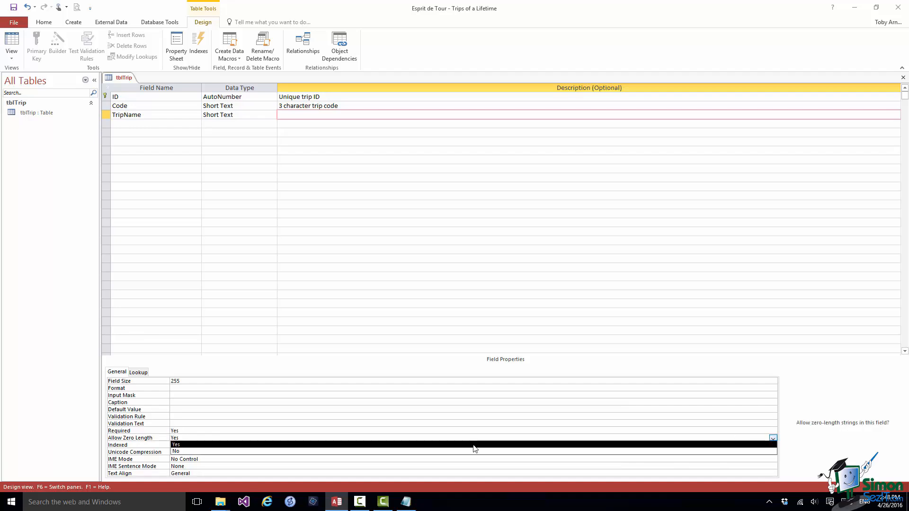
pyautogui.click(183, 451)
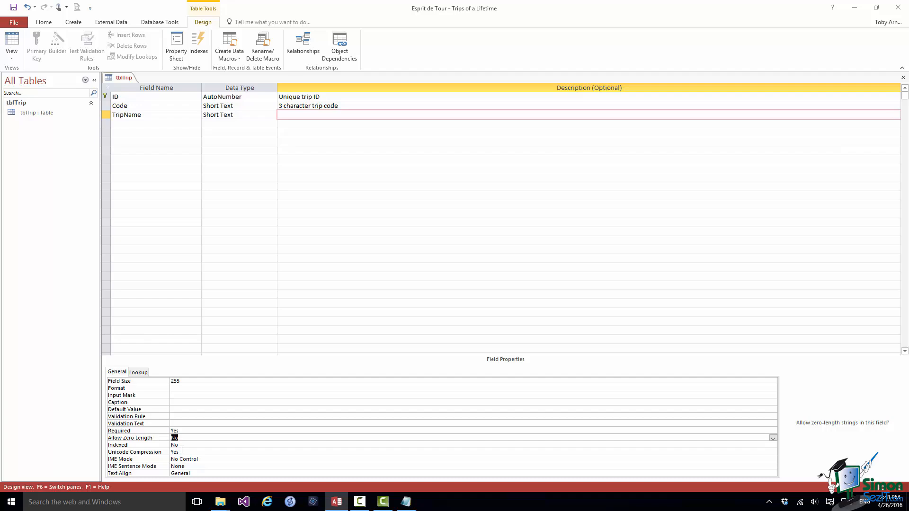
# - Describe the TripName field as "Short name for this trip" and switch to Datasheet view, saving the table
pyautogui.click(287, 117)
pyautogui.write('Short name for this trip')
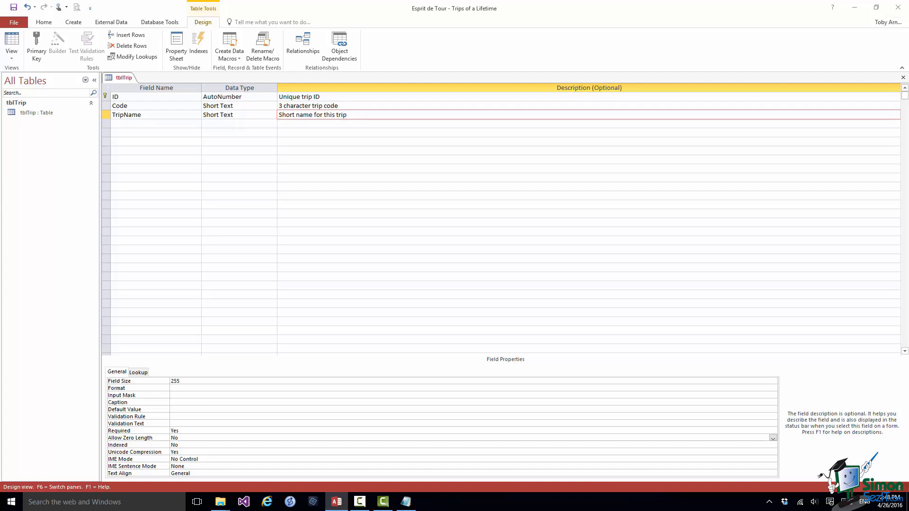
pyautogui.click(11, 56)
pyautogui.click(34, 75)
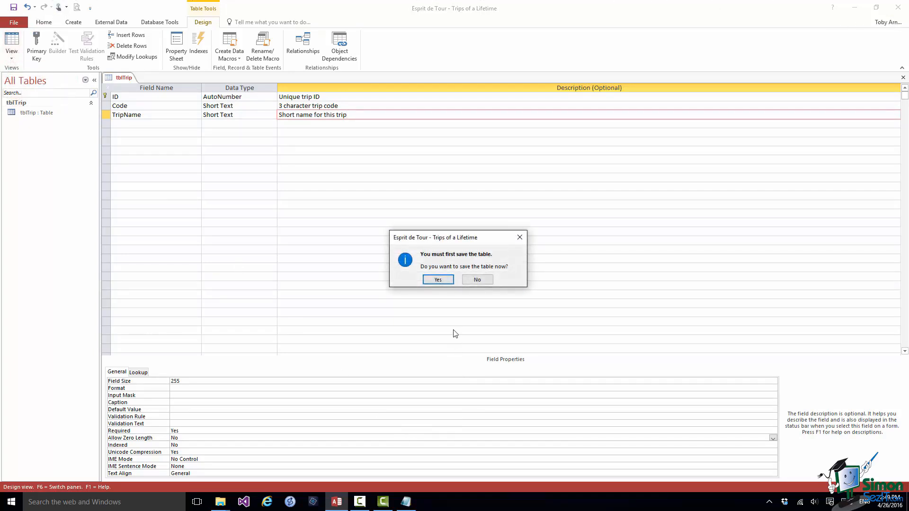
pyautogui.click(440, 281)
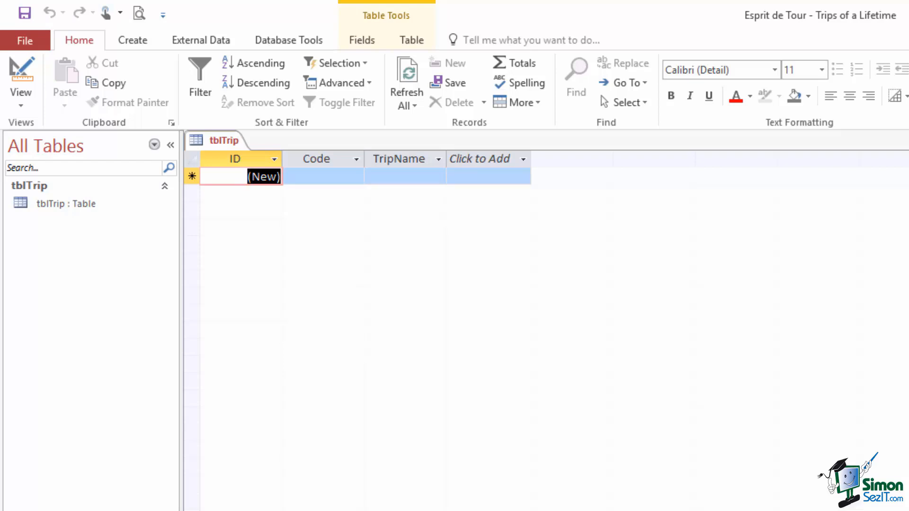
# - Start the first trip record with the code LEX and the trip name text "Louisiana Expl"
pyautogui.click(343, 176)
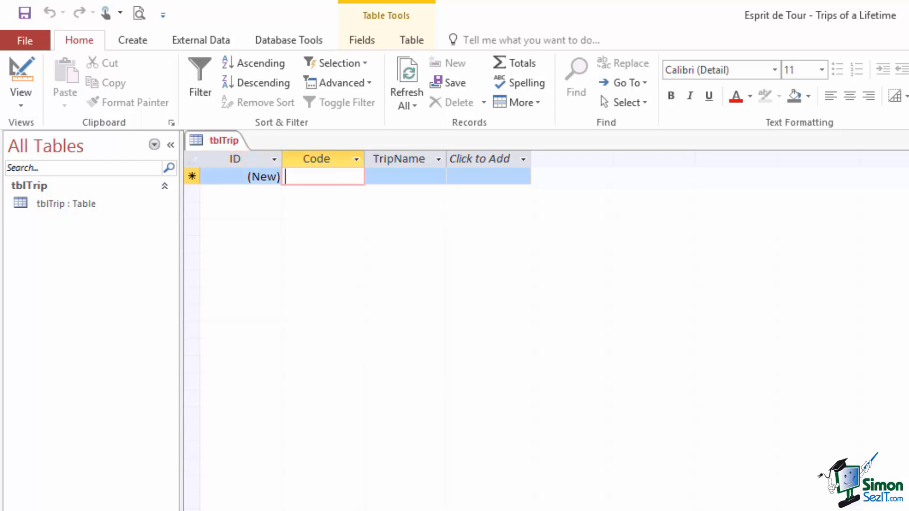
pyautogui.write('LEX')
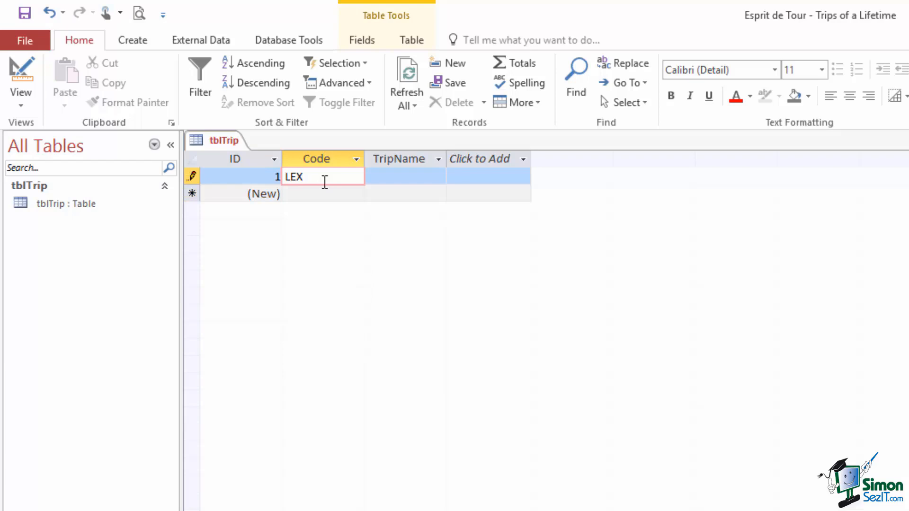
pyautogui.click(378, 175)
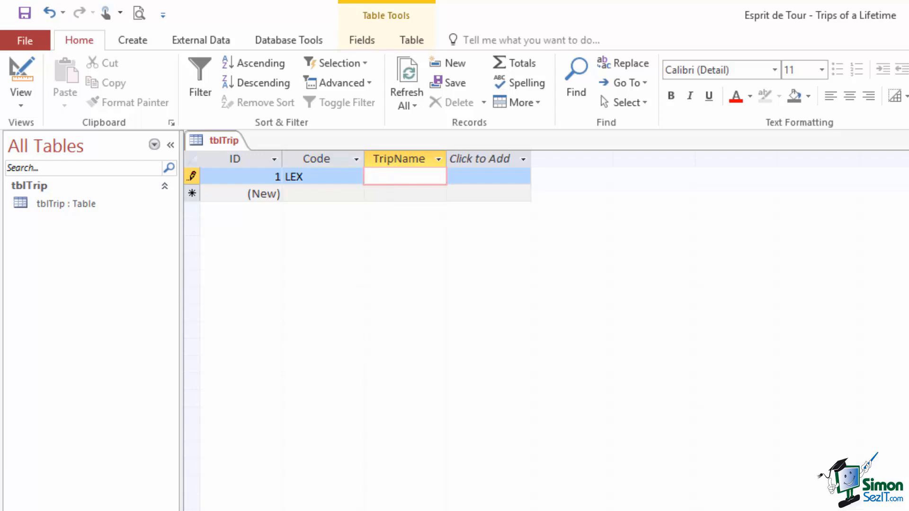
pyautogui.write('Louisi')
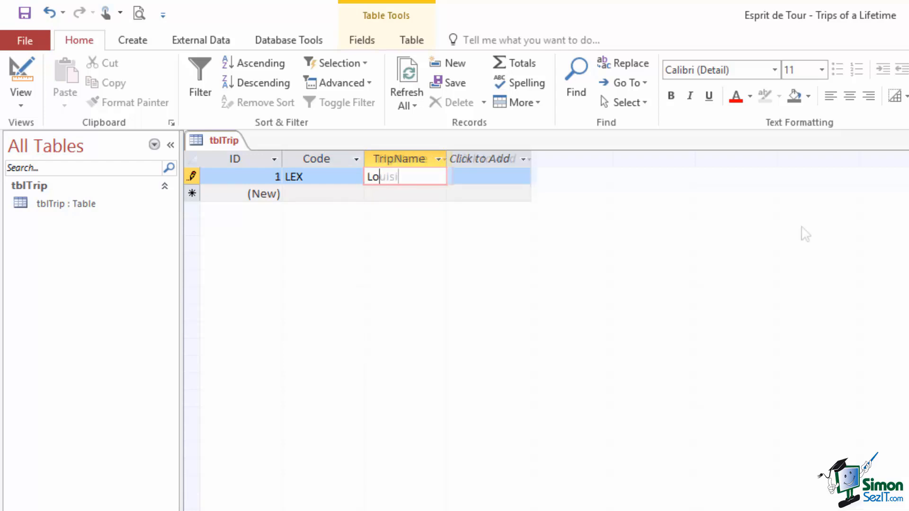
pyautogui.write('ana Ex')
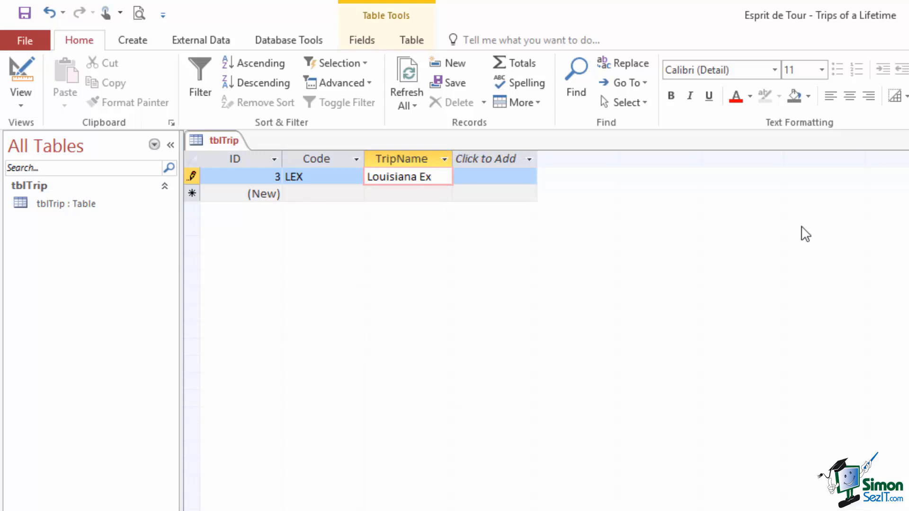
pyautogui.write('pl')
# - Widen the TripName column and complete the LEX record's trip name as "Louisiana Explorer"
pyautogui.moveTo(453, 158); pyautogui.dragTo(502, 157)
pyautogui.click(503, 158)
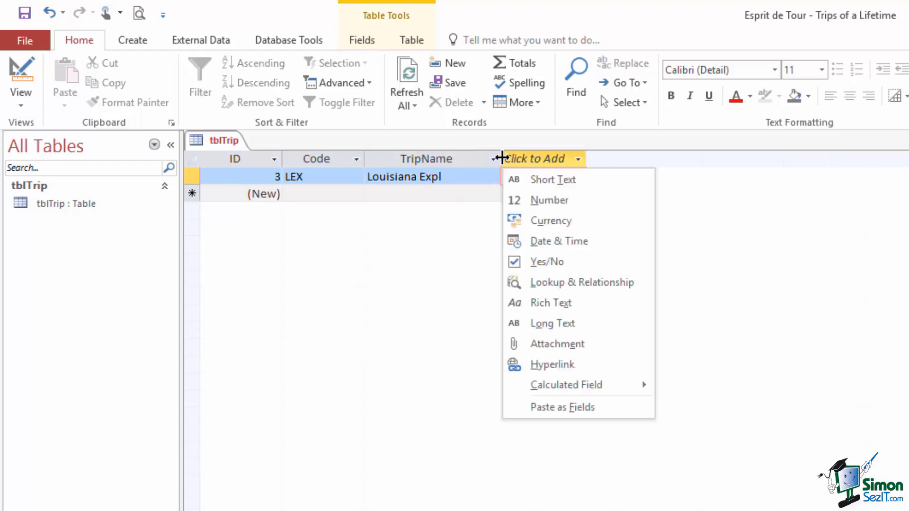
pyautogui.click(451, 173)
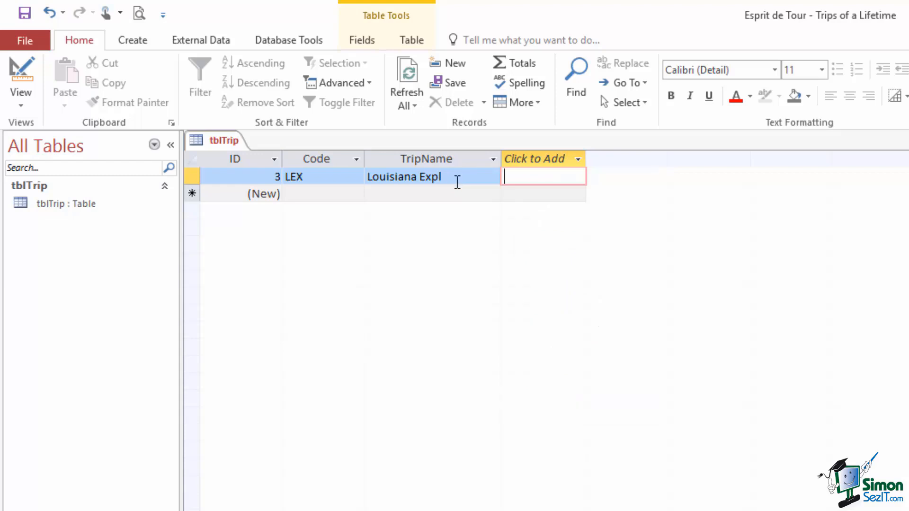
pyautogui.click(444, 180)
pyautogui.write('ore')
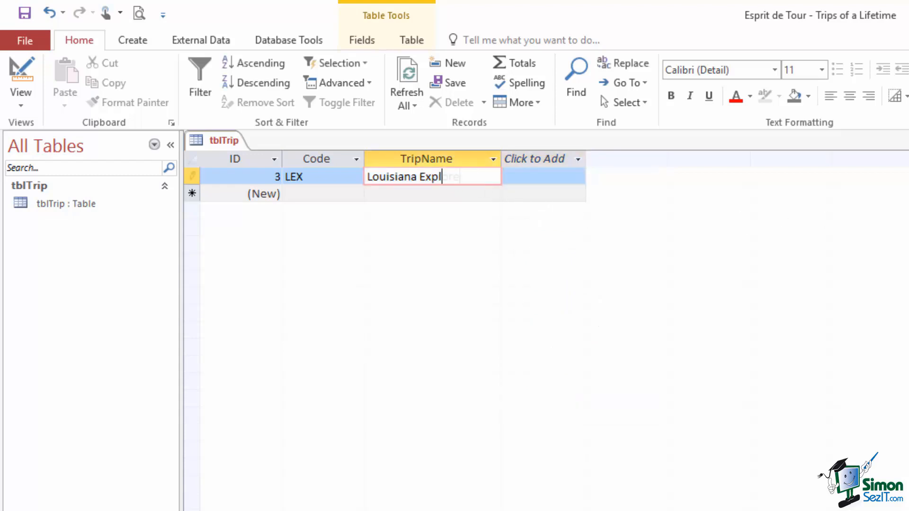
pyautogui.write('r')
pyautogui.click(306, 194)
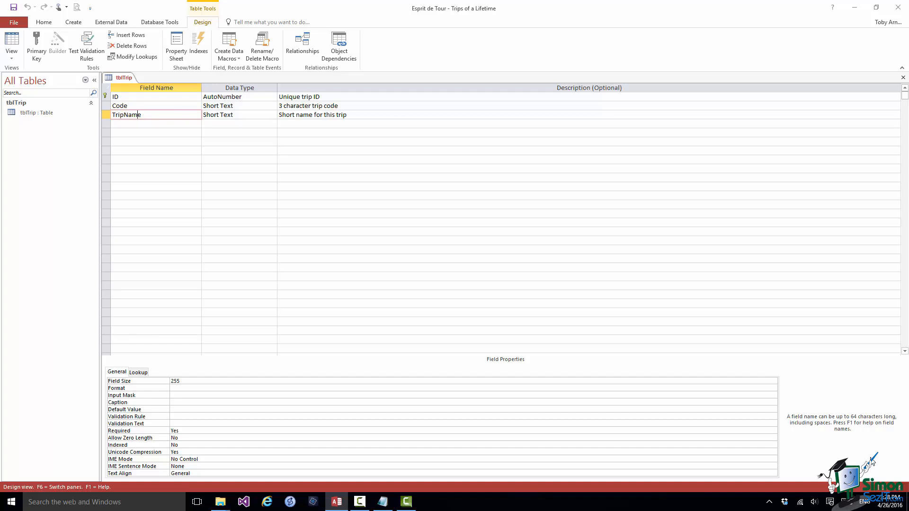
# - Add an ActivityLevel field below TripName and start the Lookup Wizard for it, choosing to type in the values
pyautogui.press('Down')
pyautogui.write('ActivityLevel')
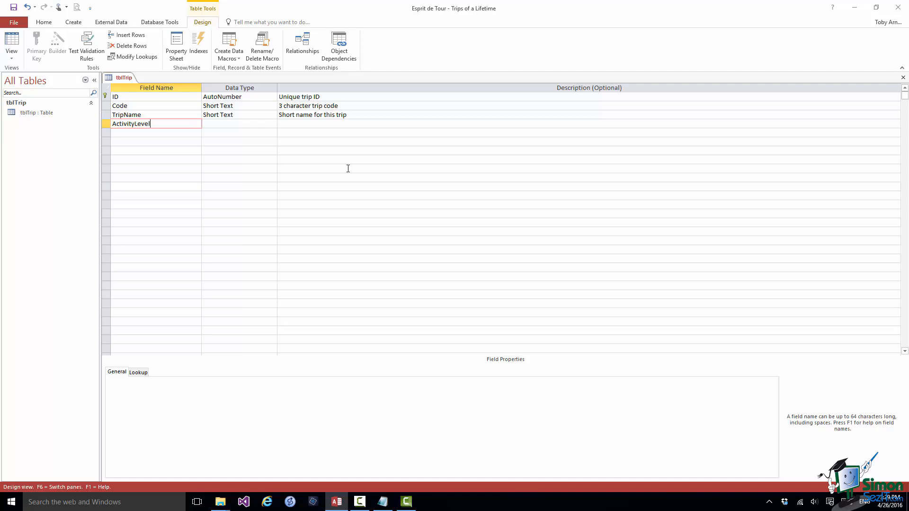
pyautogui.click(234, 124)
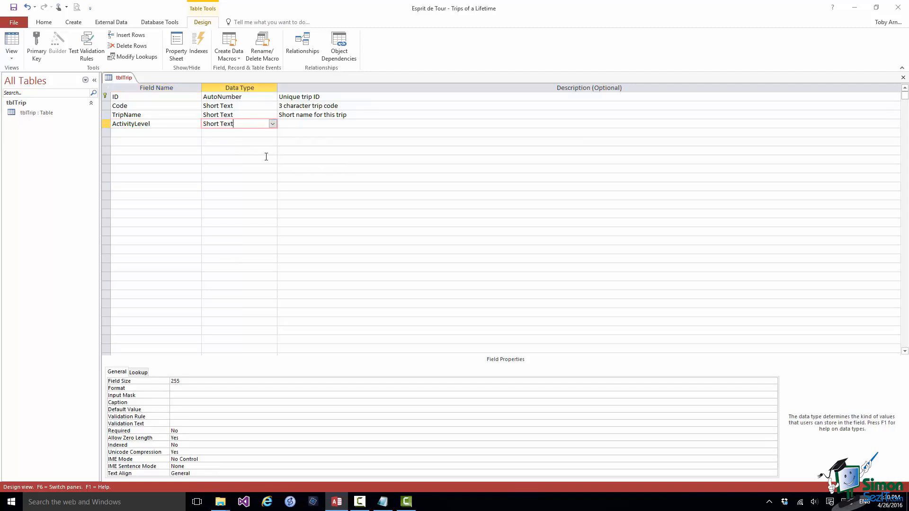
pyautogui.click(272, 124)
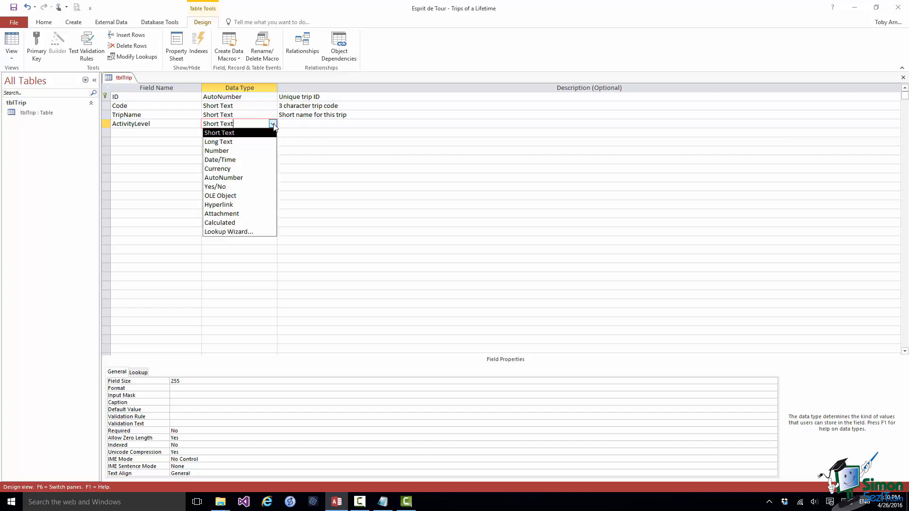
pyautogui.click(245, 232)
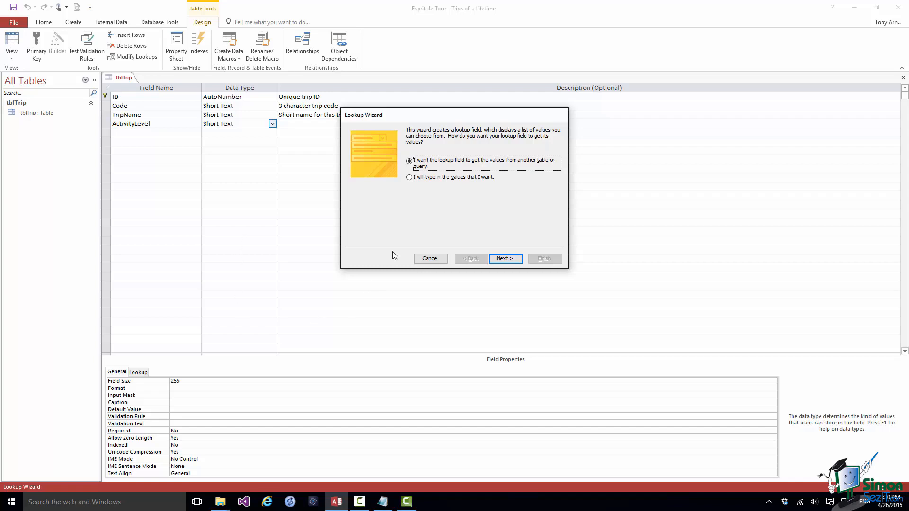
pyautogui.click(410, 177)
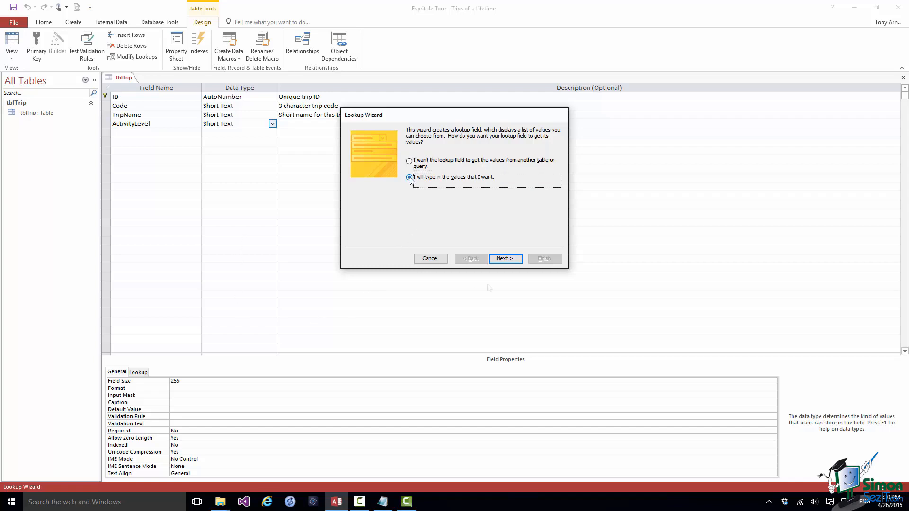
pyautogui.click(509, 261)
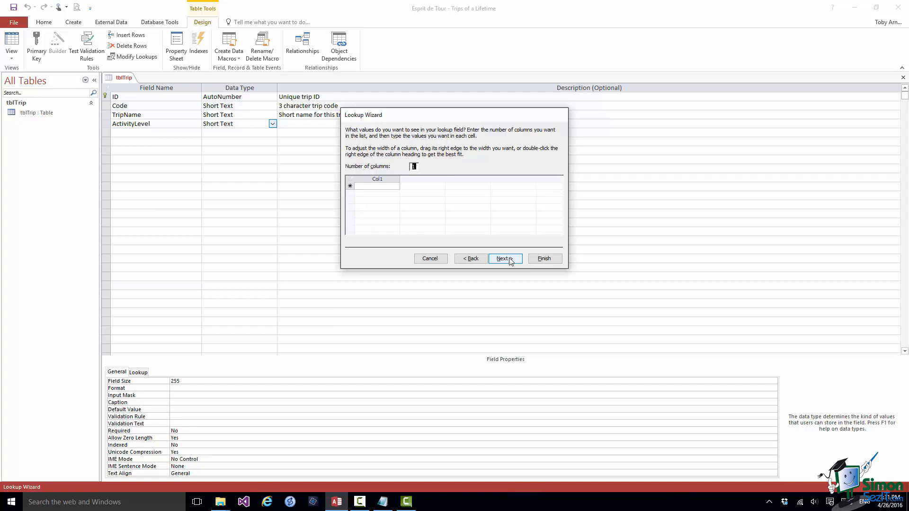
# - Enter Leisurely, Moderate and Challenging as the ActivityLevel lookup values and limit entries to the list
pyautogui.click(375, 186)
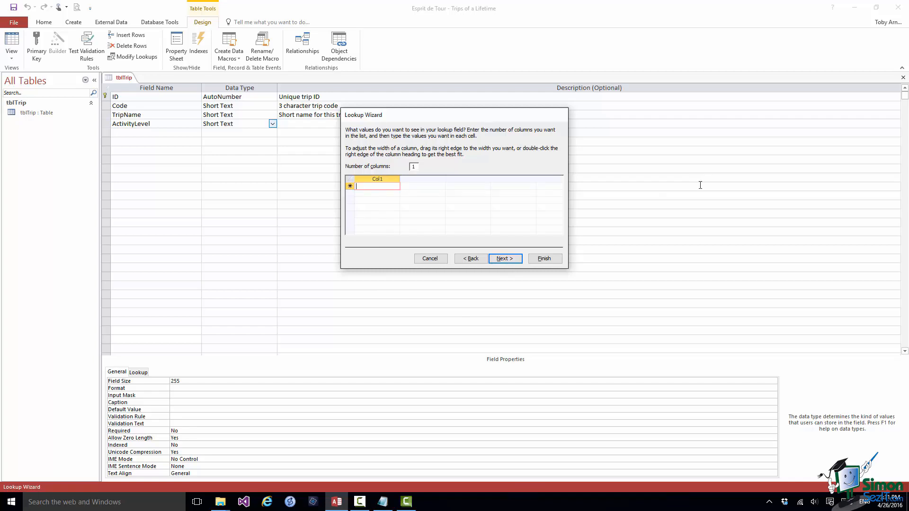
pyautogui.write('Leisurely')
pyautogui.click(362, 194)
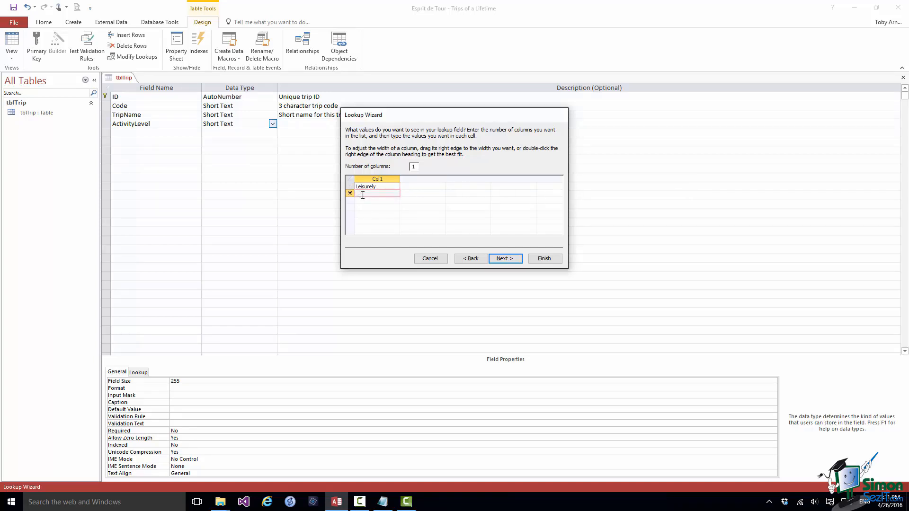
pyautogui.write('Moderate')
pyautogui.click(361, 201)
pyautogui.write('Challenging')
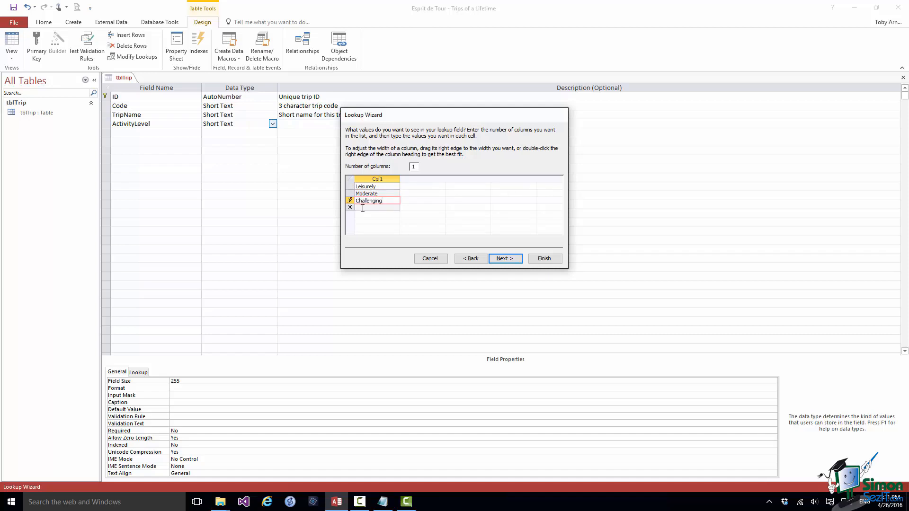
pyautogui.click(389, 207)
pyautogui.click(504, 260)
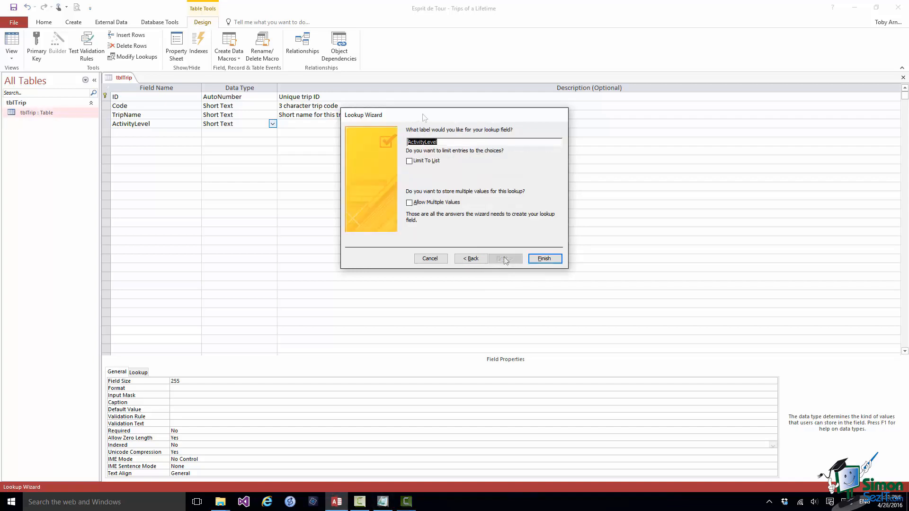
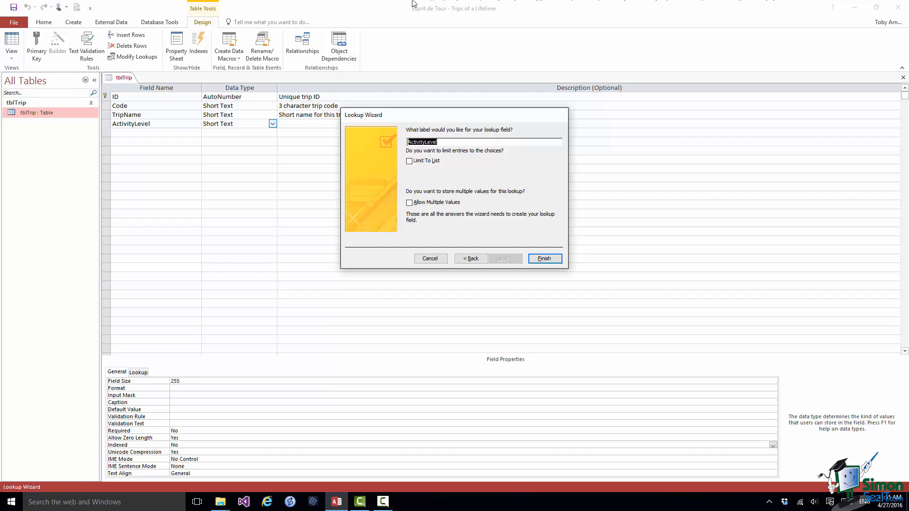
pyautogui.click(412, 162)
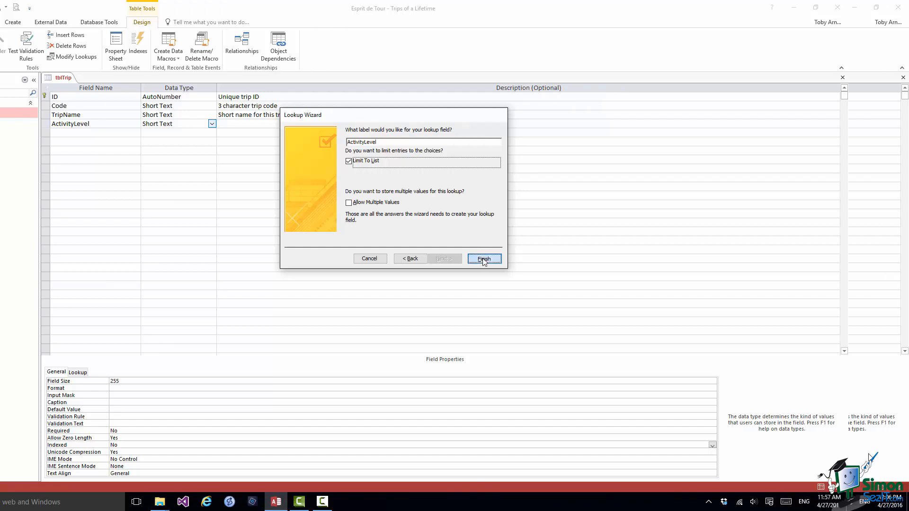
# - Finish the Lookup Wizard and describe the ActivityLevel field as "Indicator of how active the trip is"
pyautogui.click(545, 260)
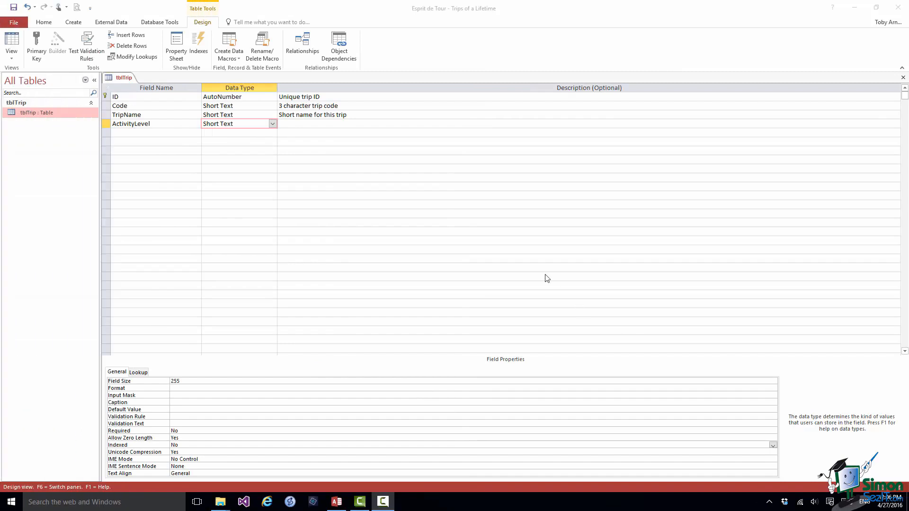
pyautogui.click(290, 124)
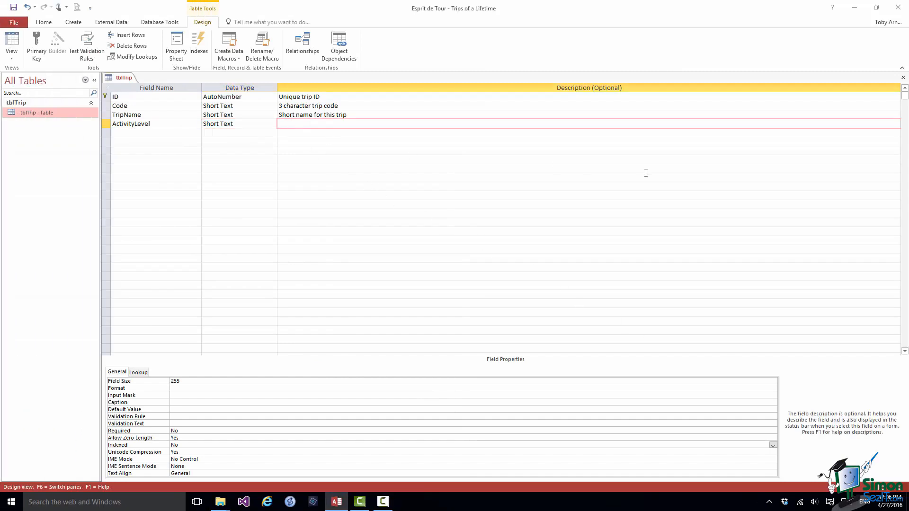
pyautogui.write('Indicator of how active the trip is')
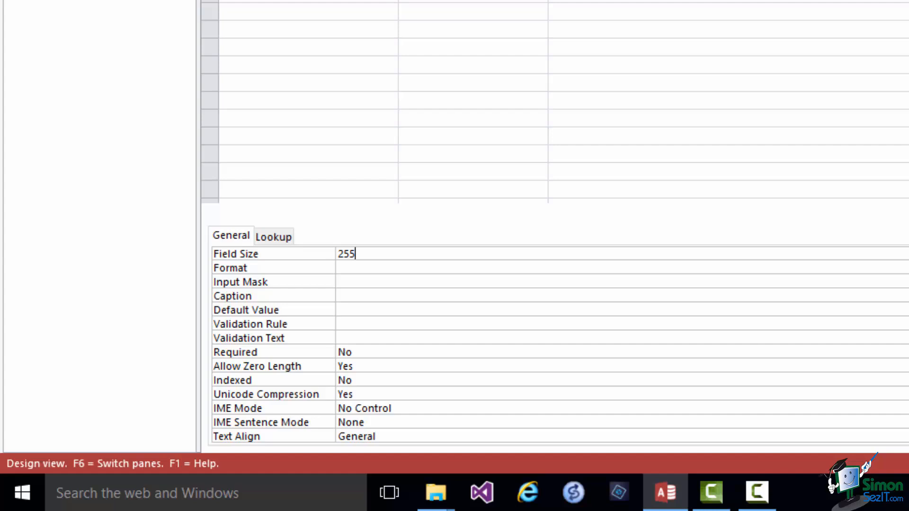
# - Set the ActivityLevel field size to 30 and make the field required
pyautogui.press('BackSpace')
pyautogui.press('BackSpace')
pyautogui.press('BackSpace')
pyautogui.write('30')
pyautogui.click(367, 355)
pyautogui.press('BackSpace')
pyautogui.press('BackSpace')
pyautogui.write('Yes')
# - Disallow zero-length values for ActivityLevel and set its Indexed property to Yes (Duplicates OK)
pyautogui.click(397, 370)
pyautogui.press('BackSpace')
pyautogui.press('BackSpace')
pyautogui.press('BackSpace')
pyautogui.write('No')
pyautogui.click(362, 383)
pyautogui.press('BackSpace')
pyautogui.press('BackSpace')
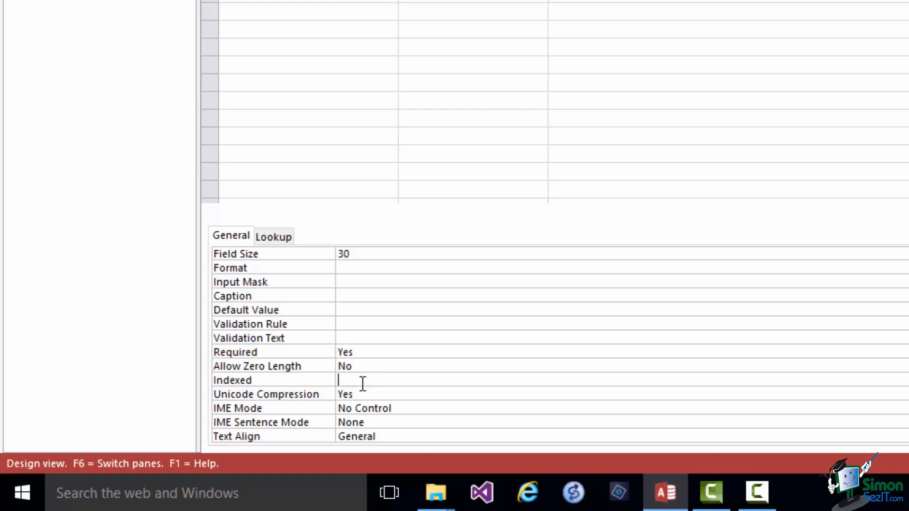
pyautogui.write('Yes (Duplicates OK')
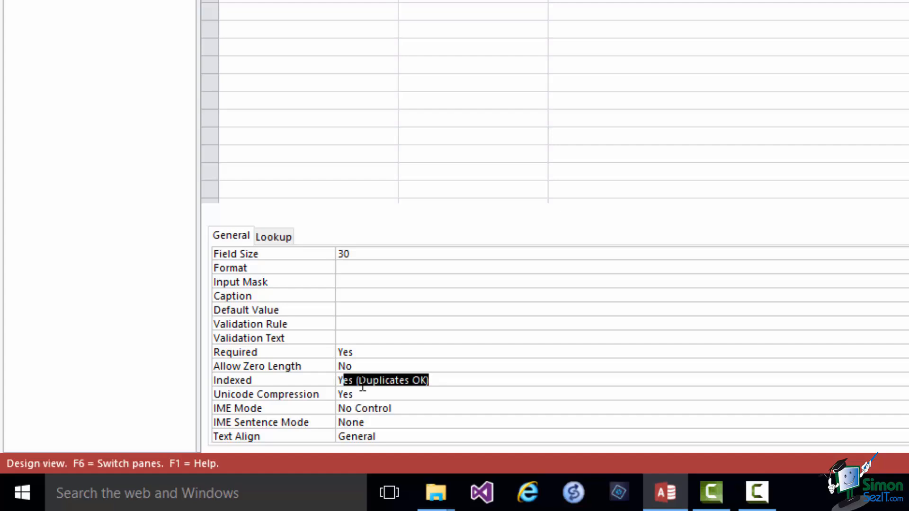
pyautogui.click(475, 377)
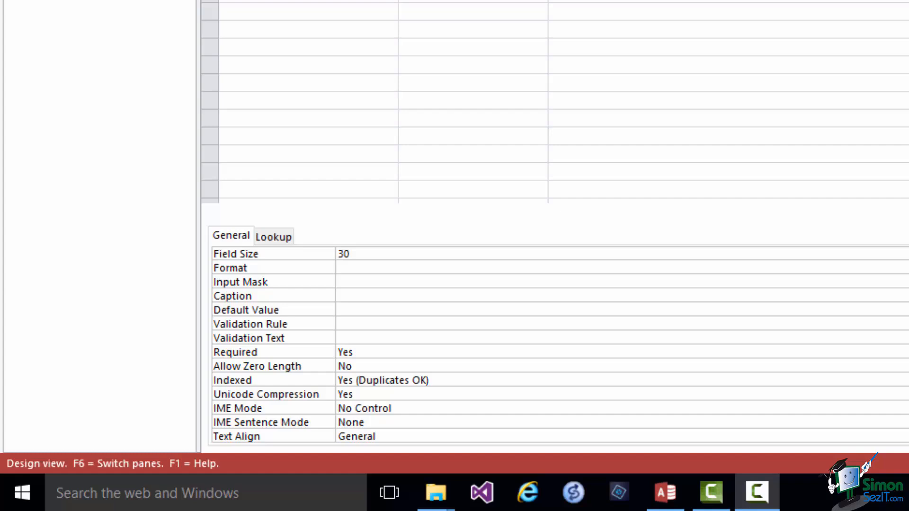
# - Review the lookup properties of ActivityLevel and its row source type options, keeping Value List
pyautogui.click(272, 236)
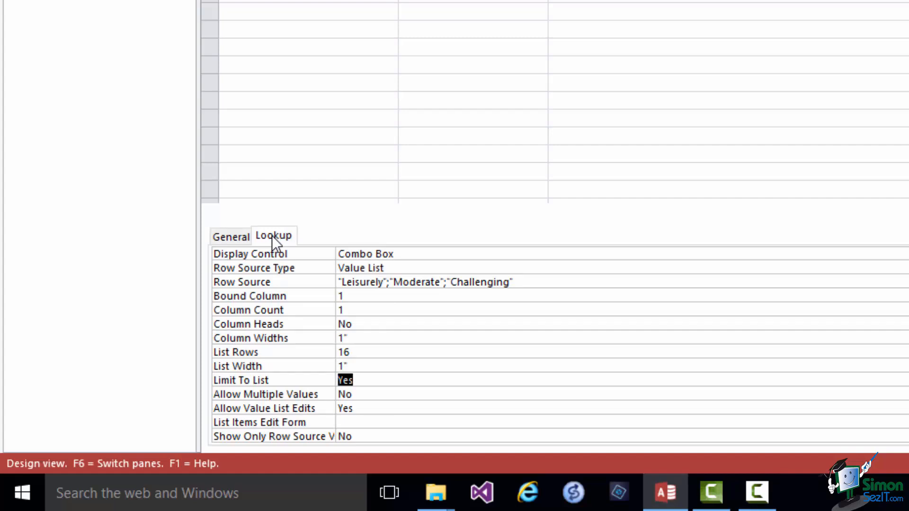
pyautogui.click(409, 254)
pyautogui.hotkey('alt', 'Down')
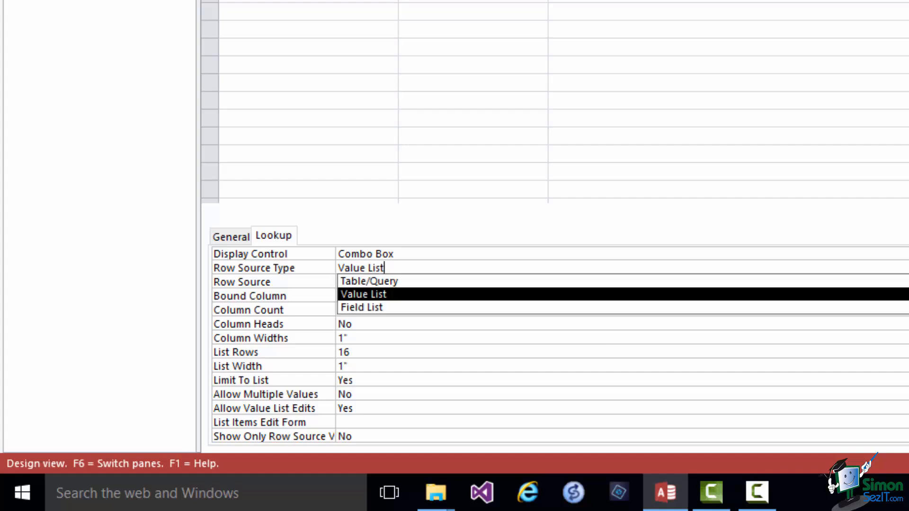
pyautogui.click(364, 294)
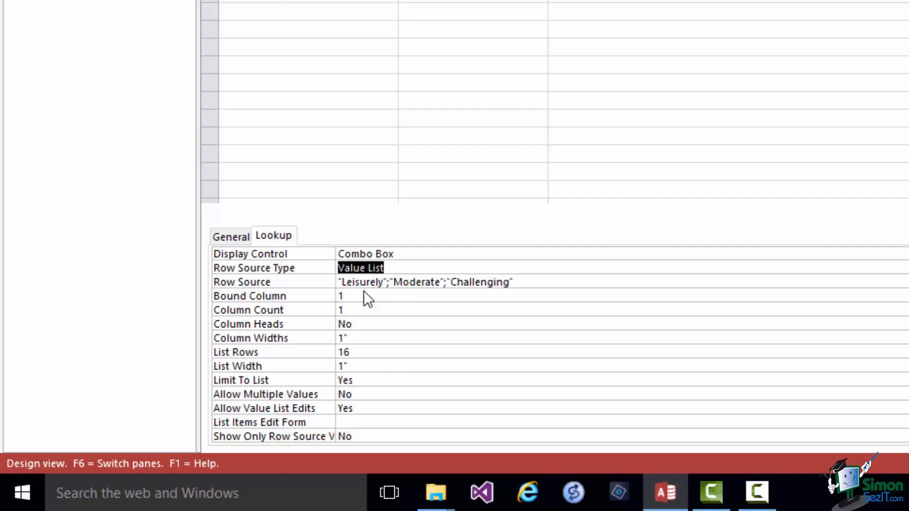
# - Insert "Leisurely - Moderate" between Leisurely and Moderate in the row source of the ActivityLevel lookup
pyautogui.click(526, 282)
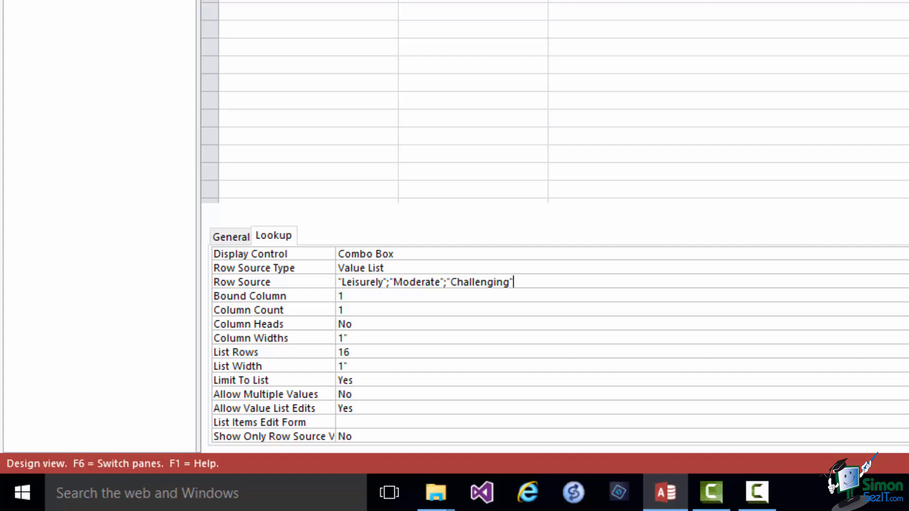
pyautogui.press('Left')
pyautogui.press('Left')
pyautogui.press('Left')
pyautogui.press('Left')
pyautogui.press('Left')
pyautogui.press('Left')
pyautogui.press('Left')
pyautogui.press('Left')
pyautogui.press('Left')
pyautogui.press('Left')
pyautogui.press('Left')
pyautogui.press('Left')
pyautogui.press('Left')
pyautogui.press('Left')
pyautogui.press('Left')
pyautogui.press('Left')
pyautogui.press('Left')
pyautogui.press('Left')
pyautogui.press('Left')
pyautogui.press('Left')
pyautogui.press('Left')
pyautogui.press('Left')
pyautogui.write('"L')
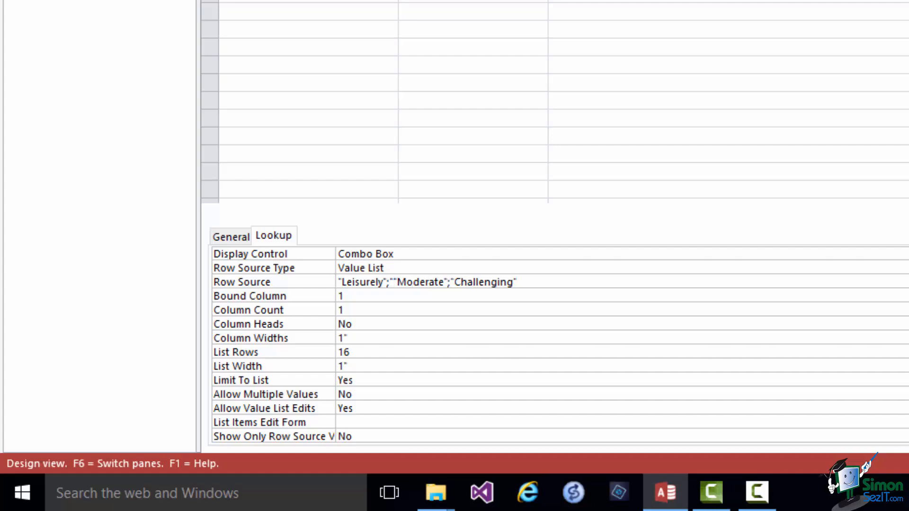
pyautogui.write('eis')
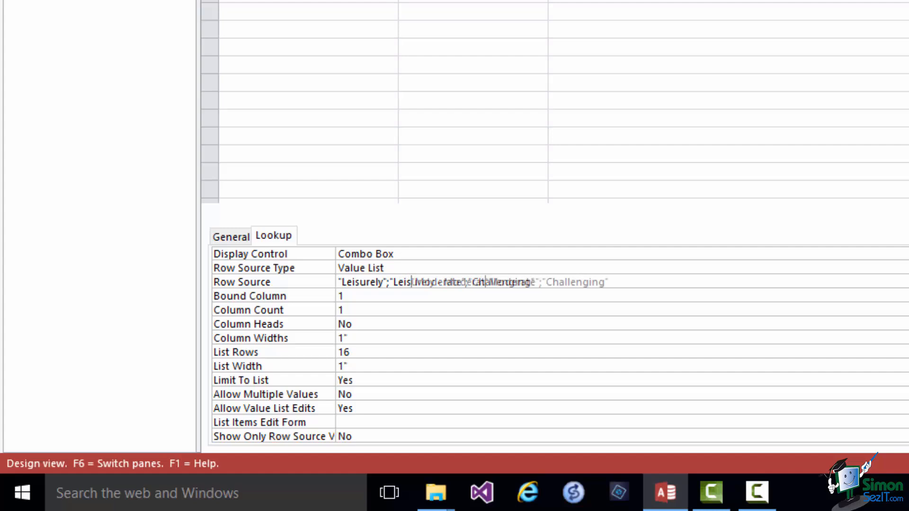
pyautogui.write('urely - Moderate"Moderate";"Challenging')
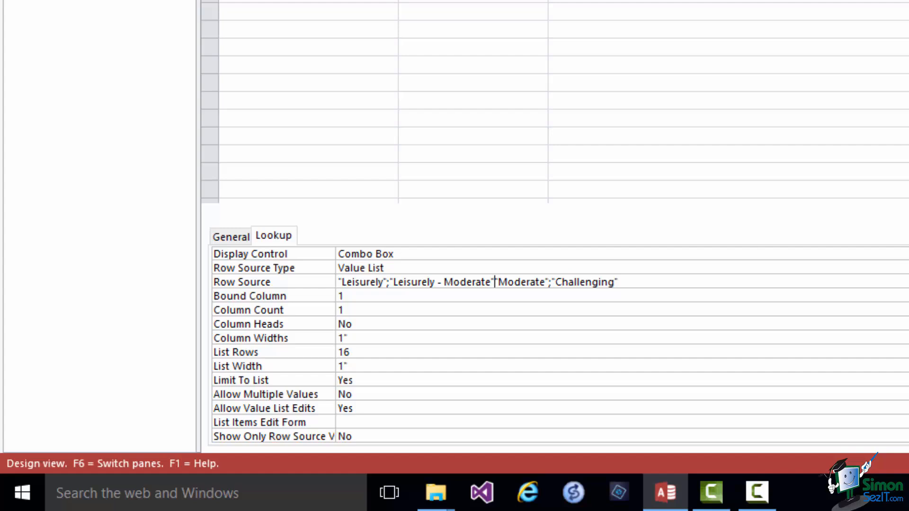
pyautogui.write(';')
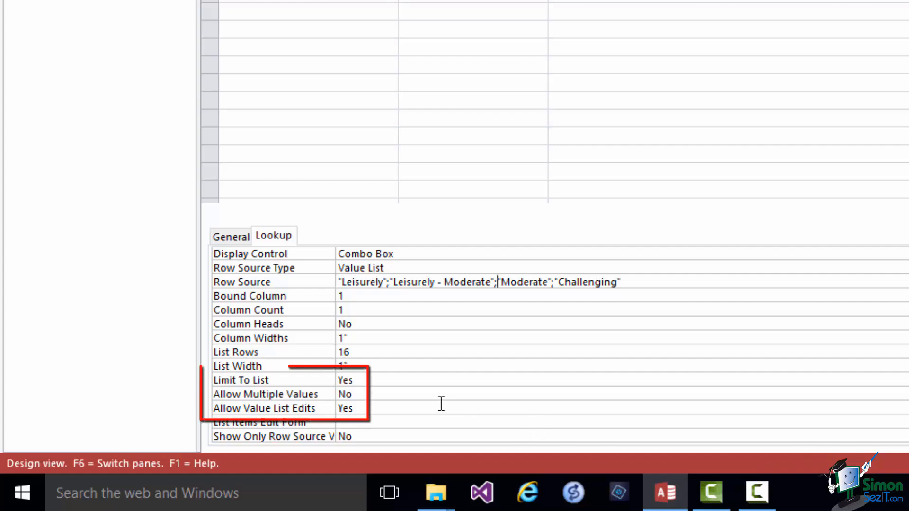
# - Set Allow Value List Edits to No for the ActivityLevel lookup
pyautogui.click(365, 407)
pyautogui.press('BackSpace')
pyautogui.press('BackSpace')
pyautogui.press('BackSpace')
pyautogui.write('No')
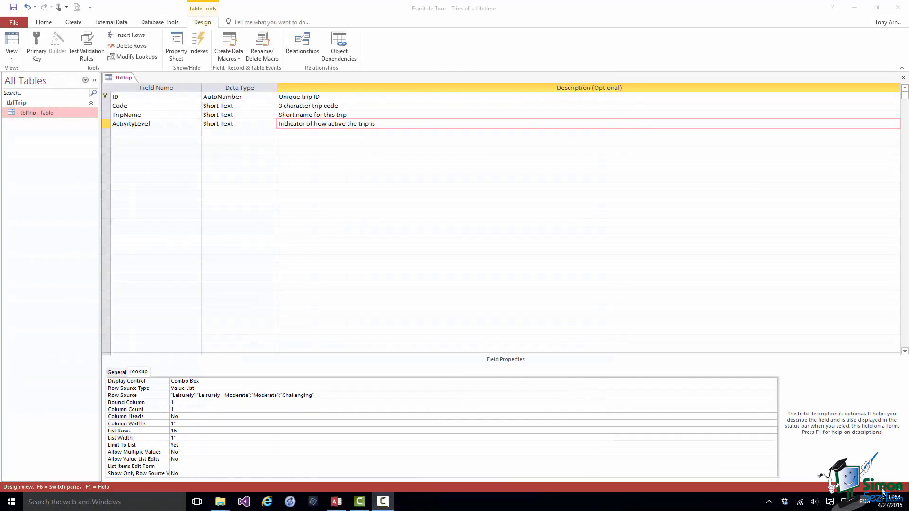
# - Switch tblTrip to Datasheet view, saving the table, starting the test of existing data against the new rules and stopping it at the Required violation
pyautogui.click(882, 488)
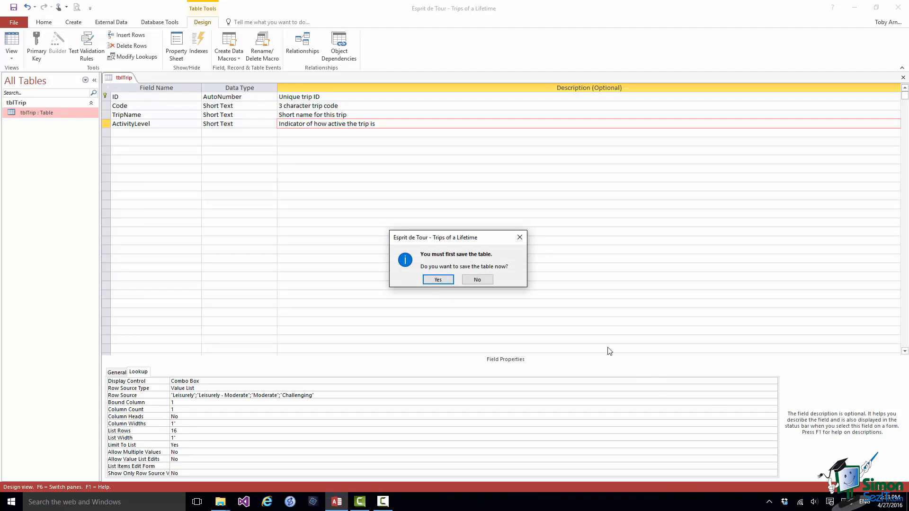
pyautogui.click(436, 280)
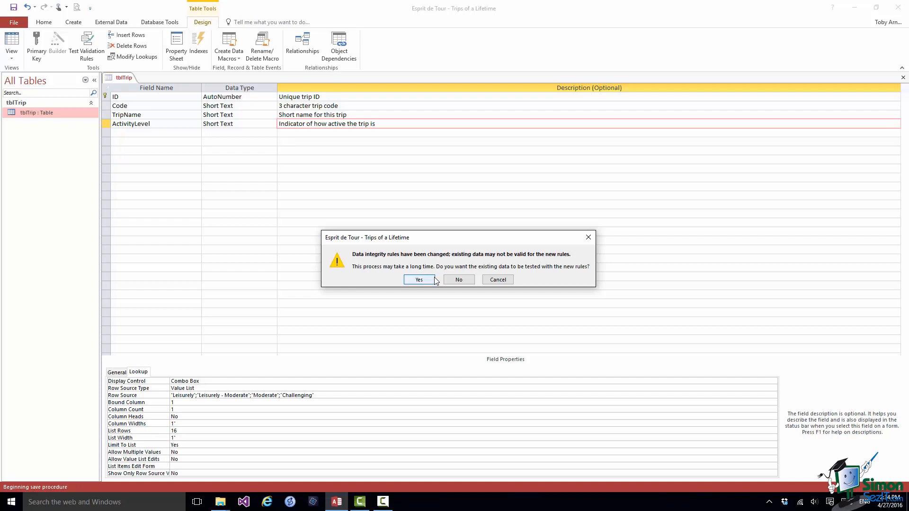
pyautogui.click(420, 280)
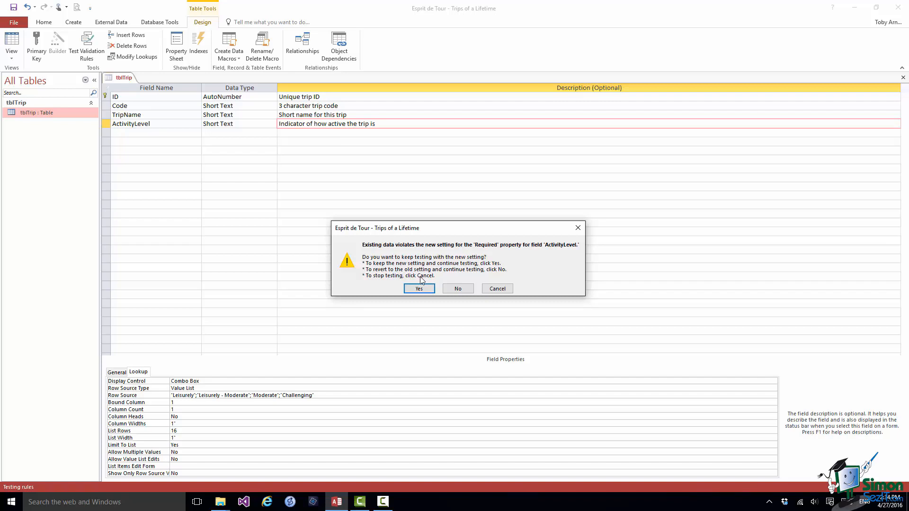
pyautogui.click(498, 292)
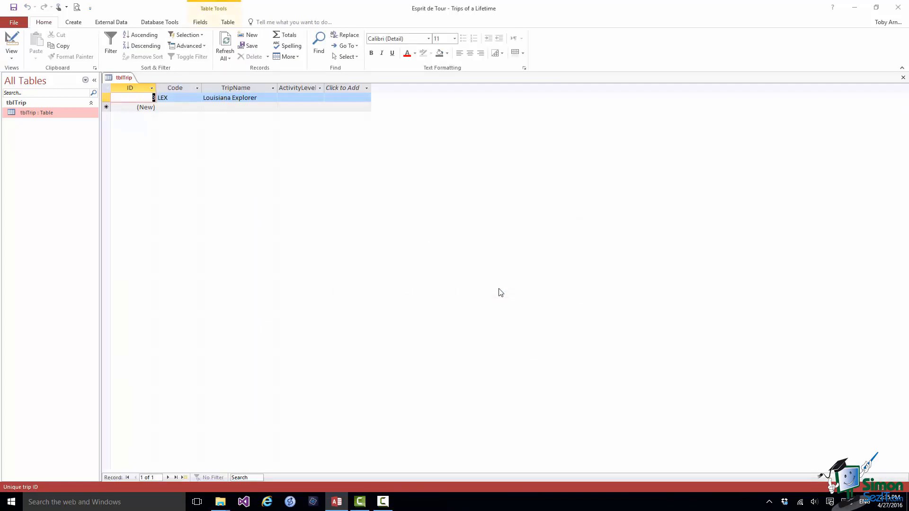
# - Set the LEX trip's activity level to "Leisurely - Moderate" and widen the ActivityLevel column
pyautogui.click(300, 95)
pyautogui.click(320, 98)
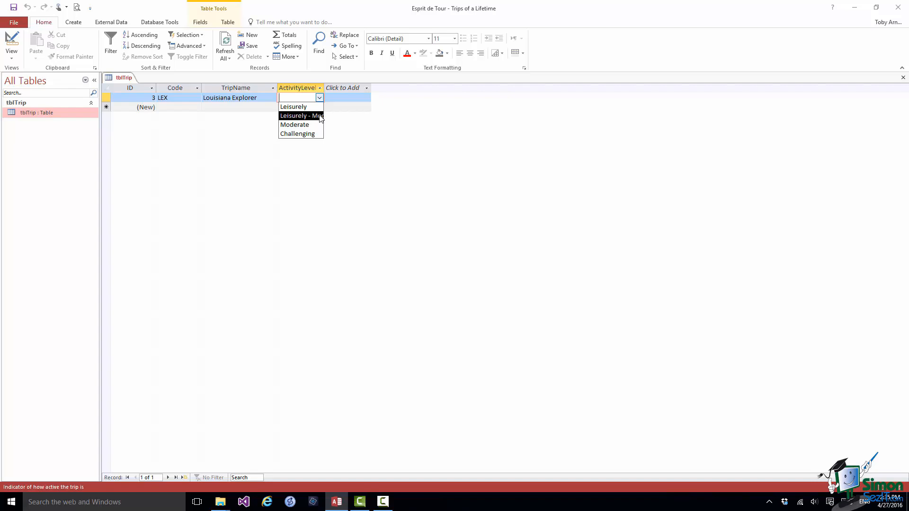
pyautogui.click(320, 116)
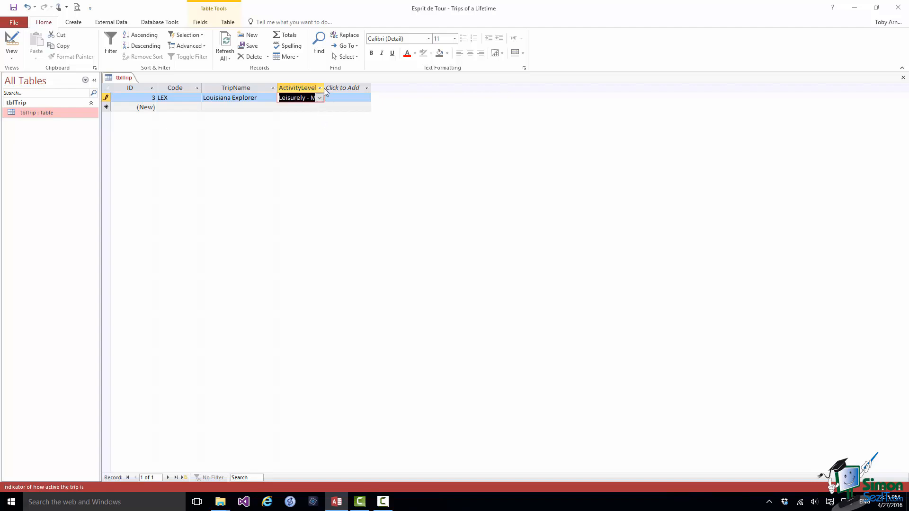
pyautogui.moveTo(324, 89); pyautogui.dragTo(360, 88)
pyautogui.click(415, 160)
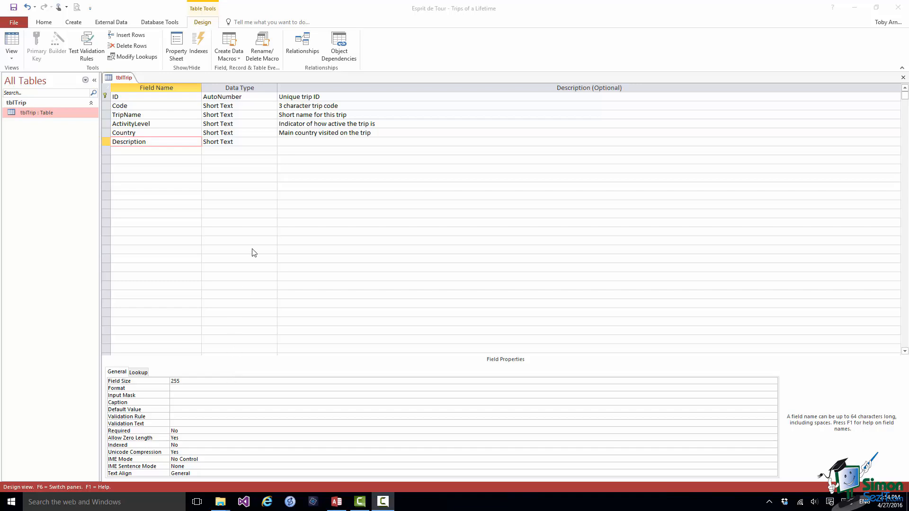
# - Change the data type of the Description field to Long Text
pyautogui.click(242, 140)
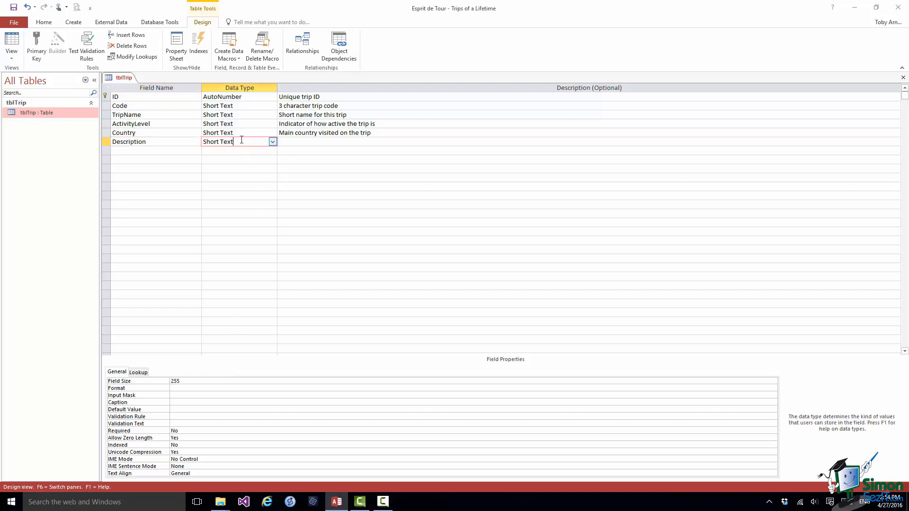
pyautogui.click(273, 142)
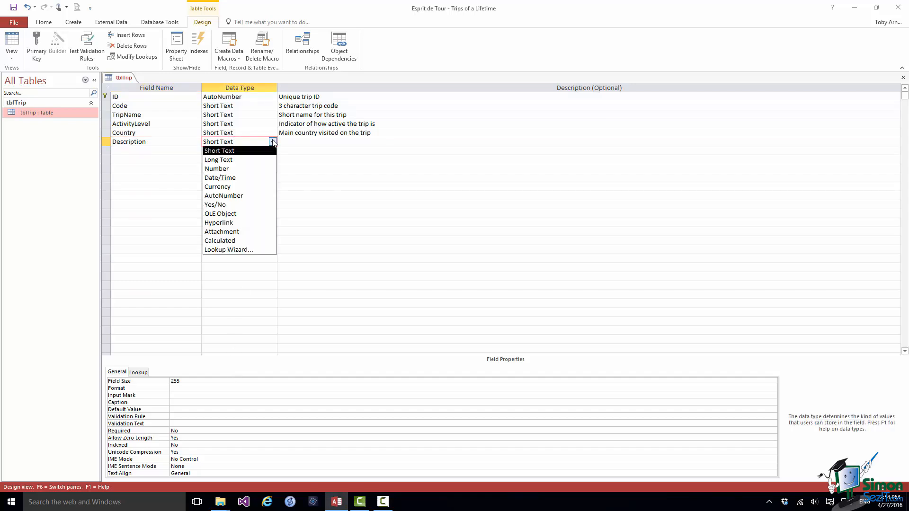
pyautogui.click(248, 160)
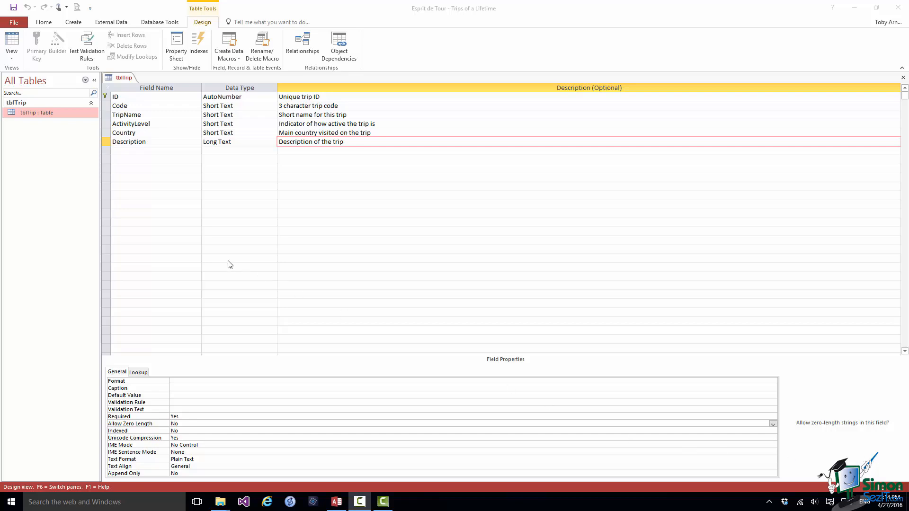
# - Add a DurationDays field below Description with the Number data type
pyautogui.click(122, 152)
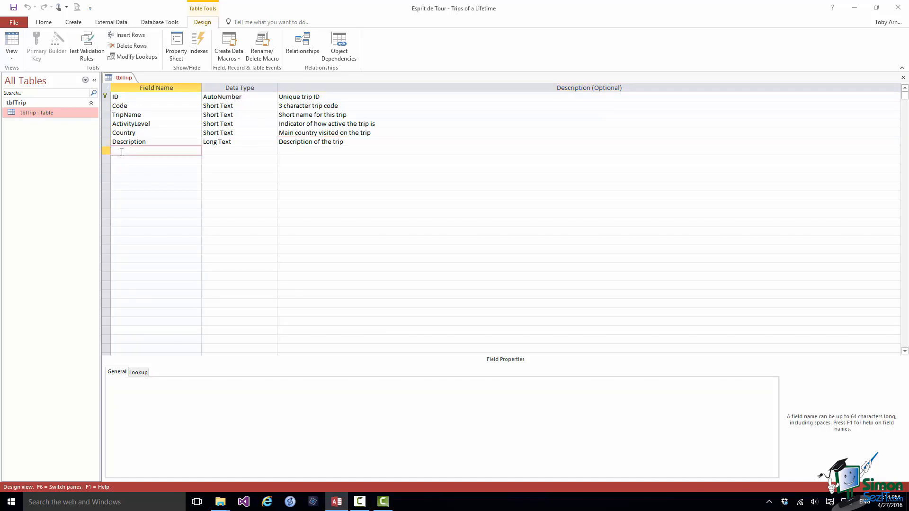
pyautogui.write('DurationDays')
pyautogui.click(224, 150)
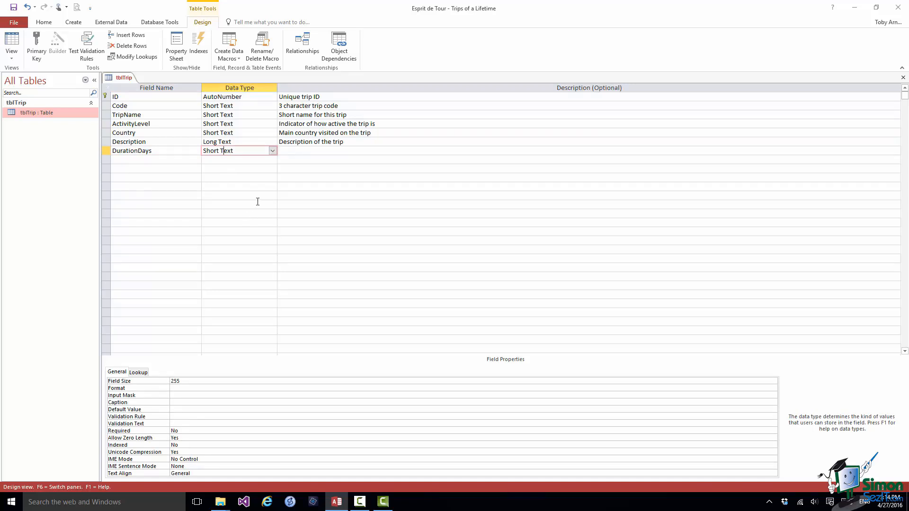
pyautogui.click(273, 151)
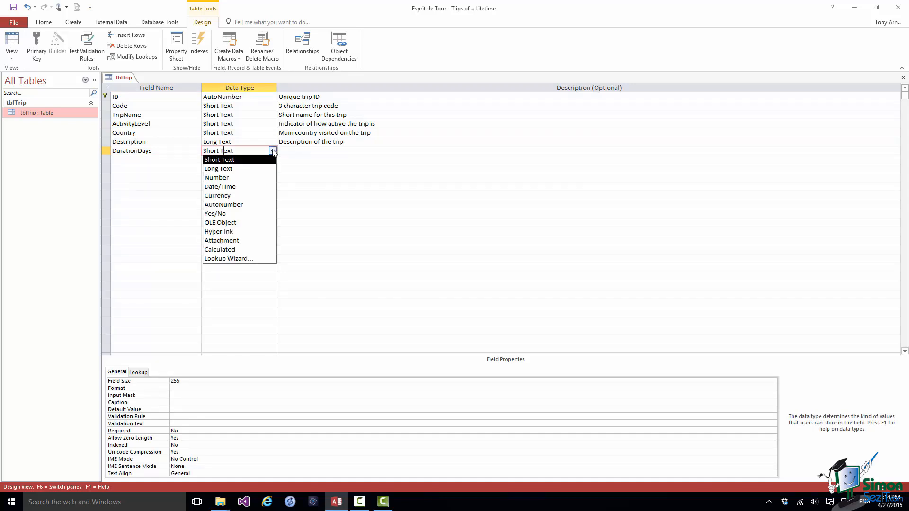
pyautogui.click(236, 178)
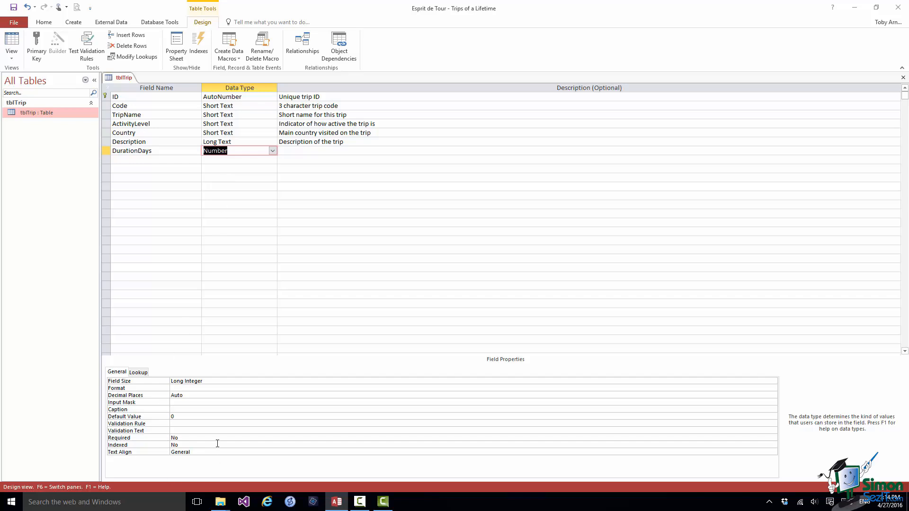
# - List the field size options for DurationDays and open the help article "Data types for Access desktop databases"
pyautogui.click(219, 381)
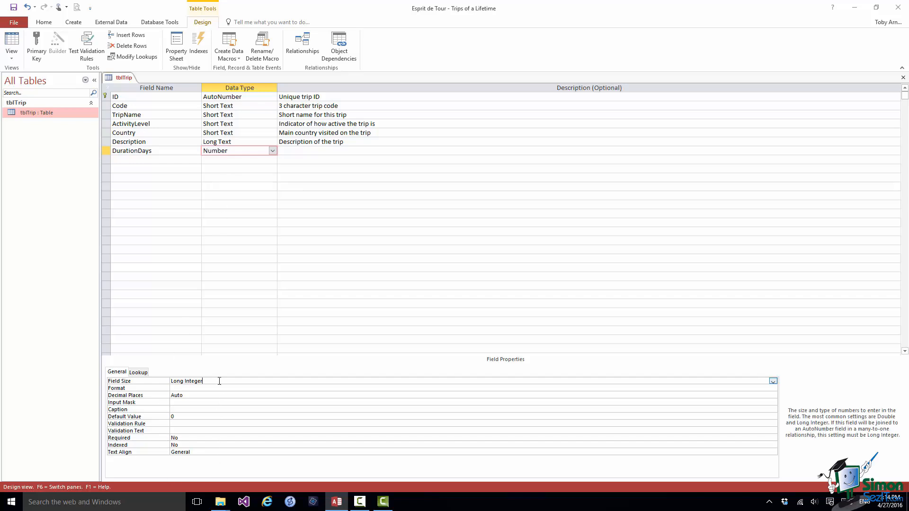
pyautogui.click(772, 381)
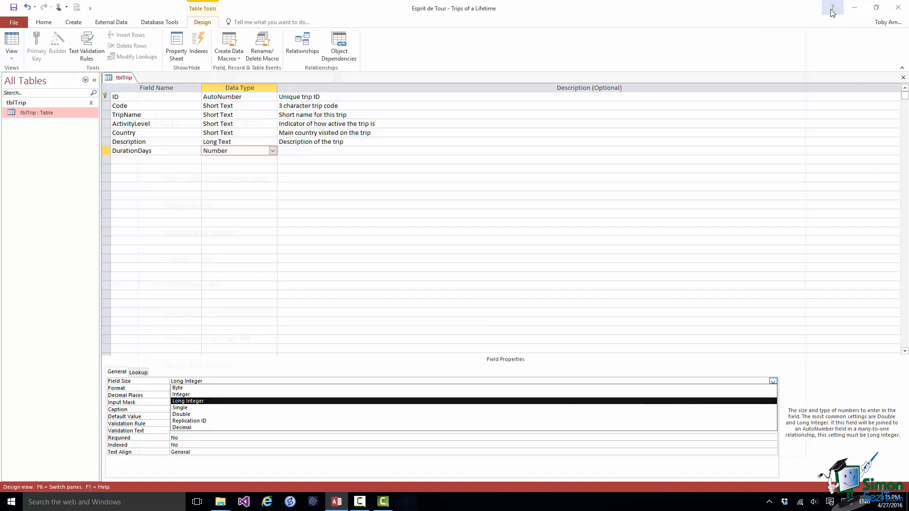
pyautogui.click(832, 12)
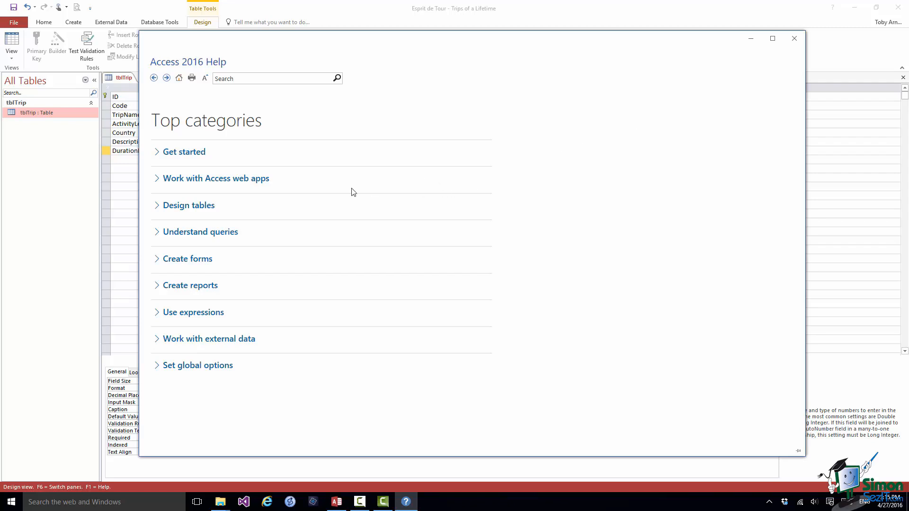
pyautogui.click(186, 209)
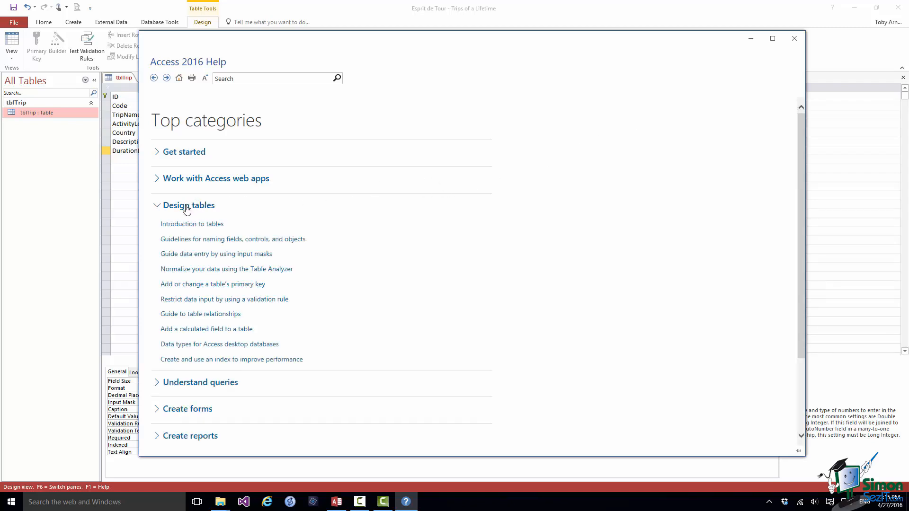
pyautogui.click(201, 347)
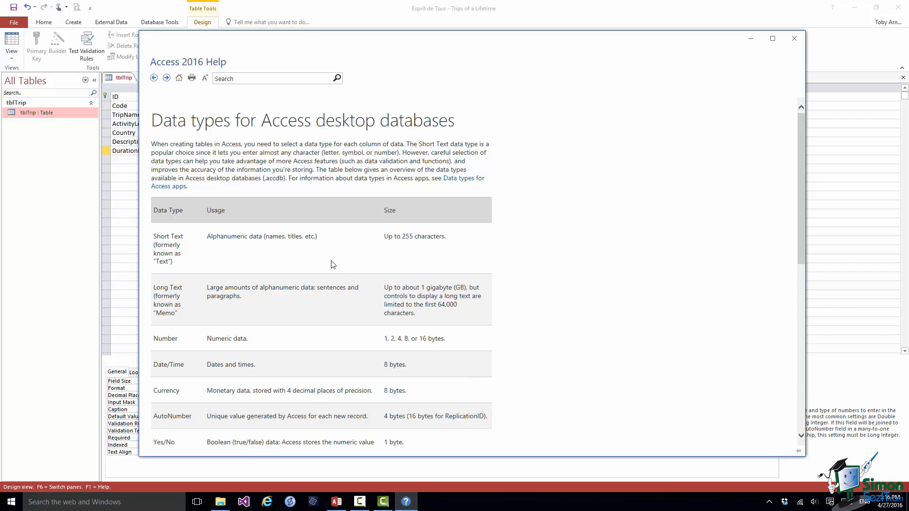
# - Search the Access help for "conversion"
pyautogui.click(227, 77)
pyautogui.write('conversion')
pyautogui.click(338, 79)
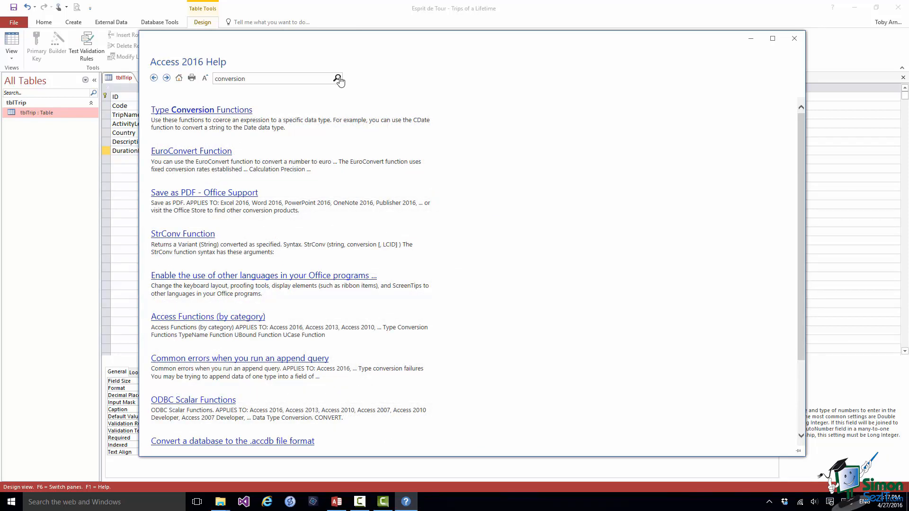
# - Read the return types and value ranges in the help article "Type Conversion Functions", and close the help
pyautogui.click(207, 111)
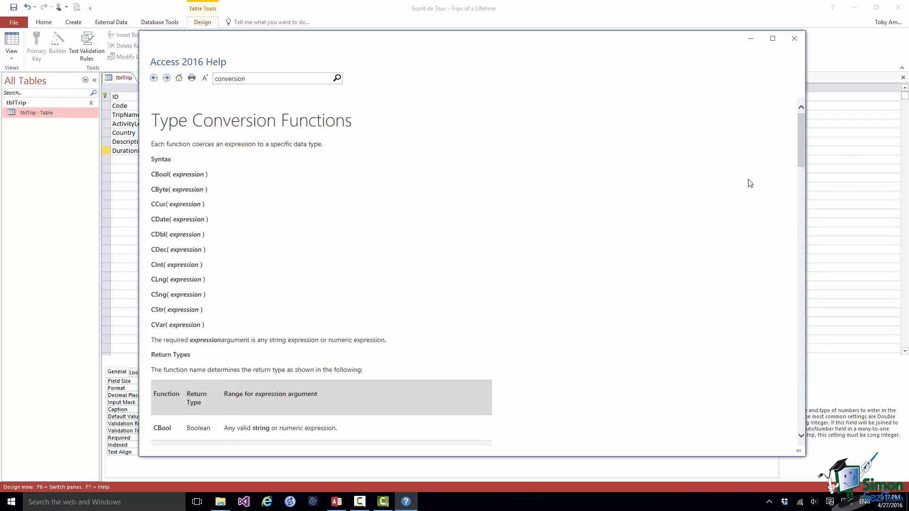
pyautogui.moveTo(802, 153); pyautogui.dragTo(801, 202)
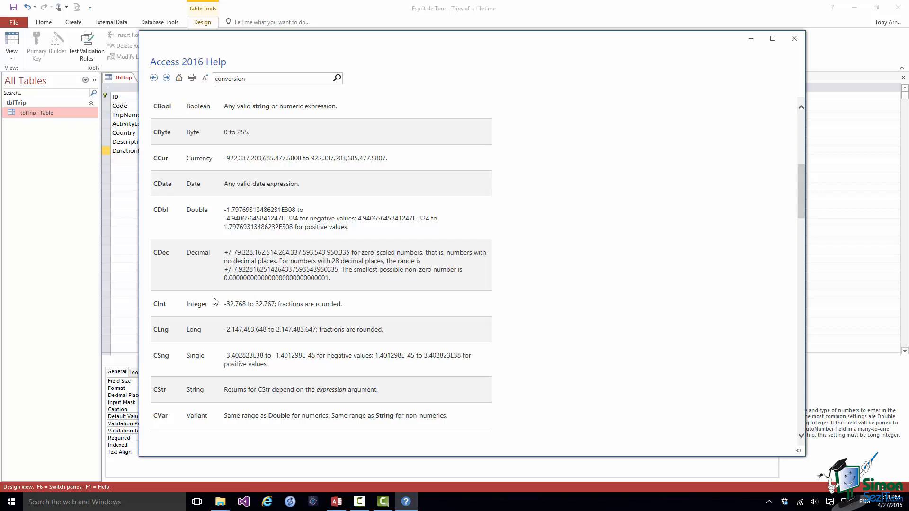
pyautogui.click(794, 39)
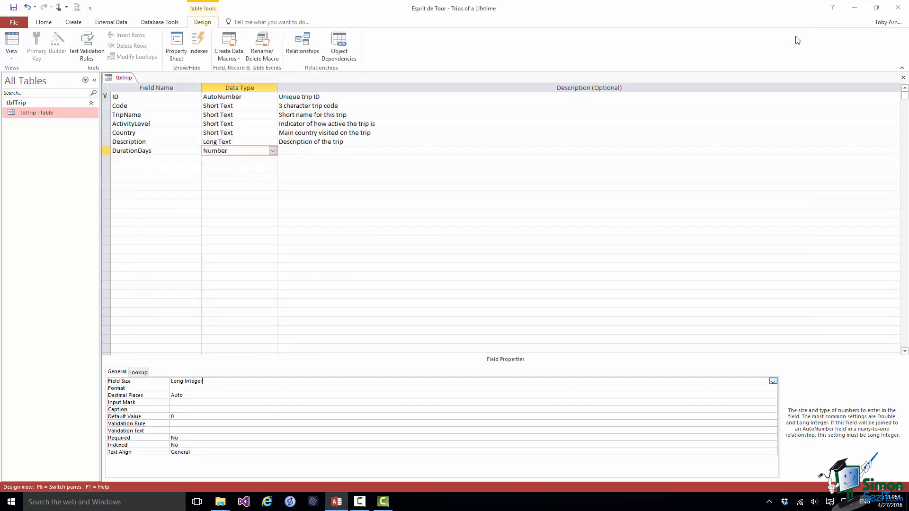
# - Set the DurationDays field size to Integer, with validation rule >0 and validation text "Duration must be greater than 0"
pyautogui.click(773, 382)
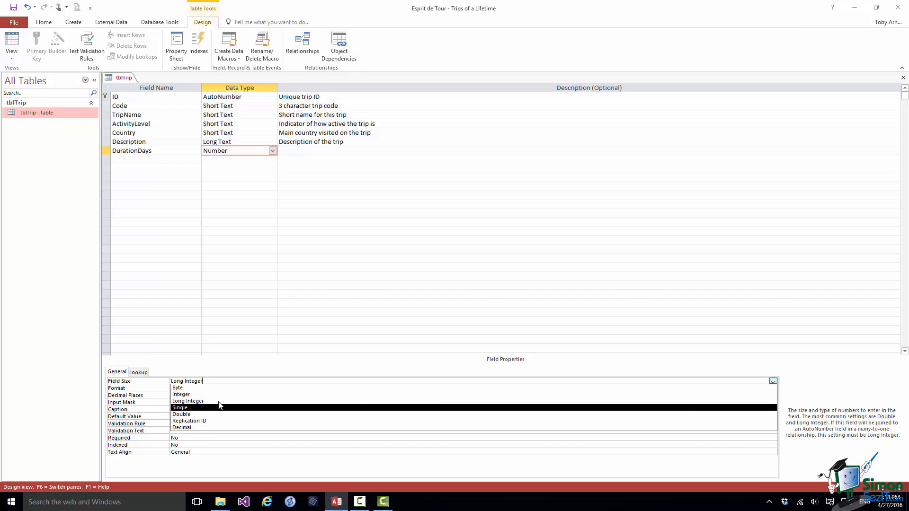
pyautogui.click(187, 395)
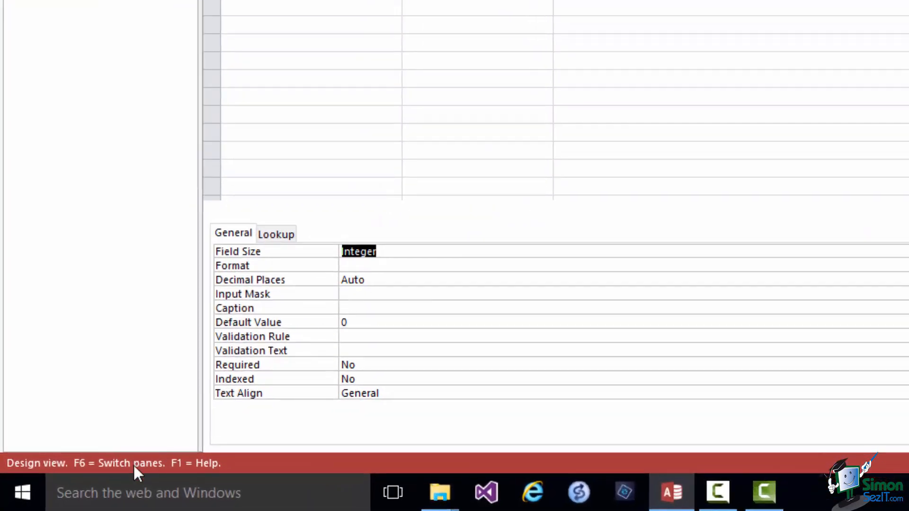
pyautogui.click(344, 335)
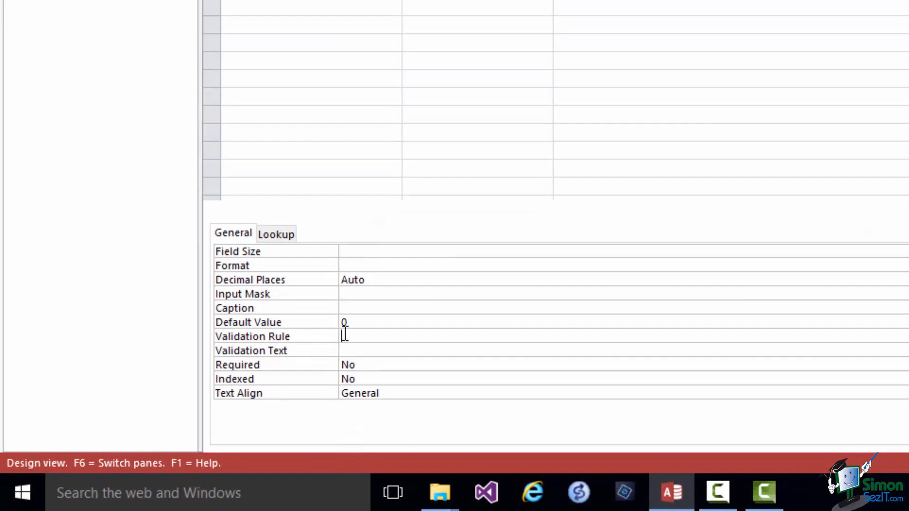
pyautogui.write('>0')
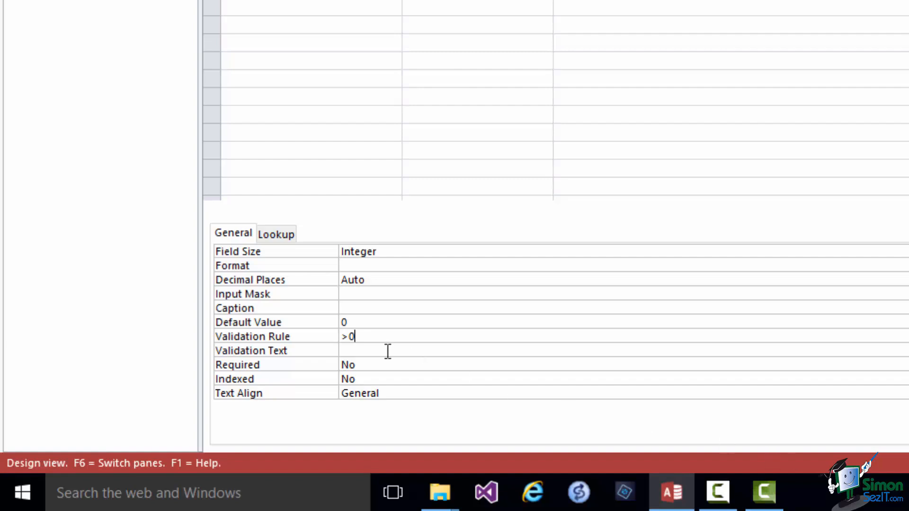
pyautogui.click(350, 352)
pyautogui.write('Duration must be greater than 0')
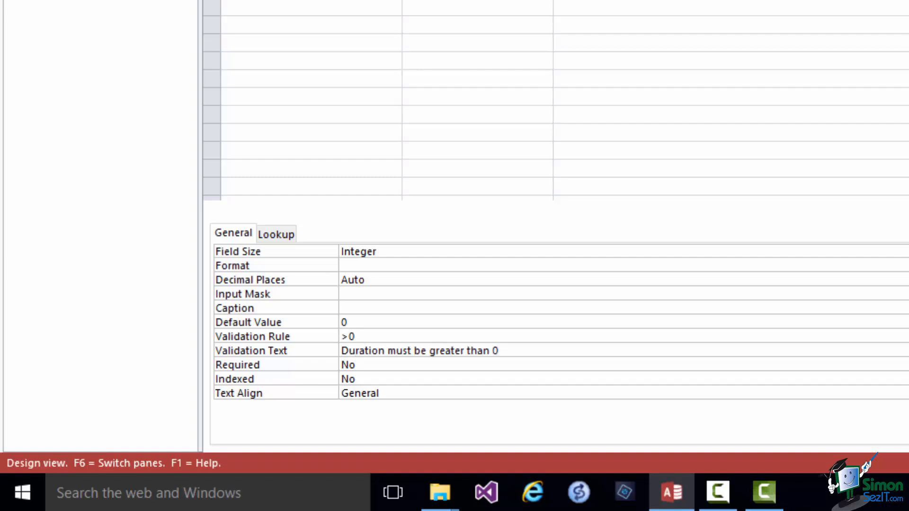
# - Make DurationDays required and indexed with Yes (Duplicates OK), and describe it as "Duration of the trip in days"
pyautogui.click(395, 364)
pyautogui.press('BackSpace')
pyautogui.press('BackSpace')
pyautogui.write('Yes')
pyautogui.click(375, 381)
pyautogui.press('BackSpace')
pyautogui.press('BackSpace')
pyautogui.write('Yes')
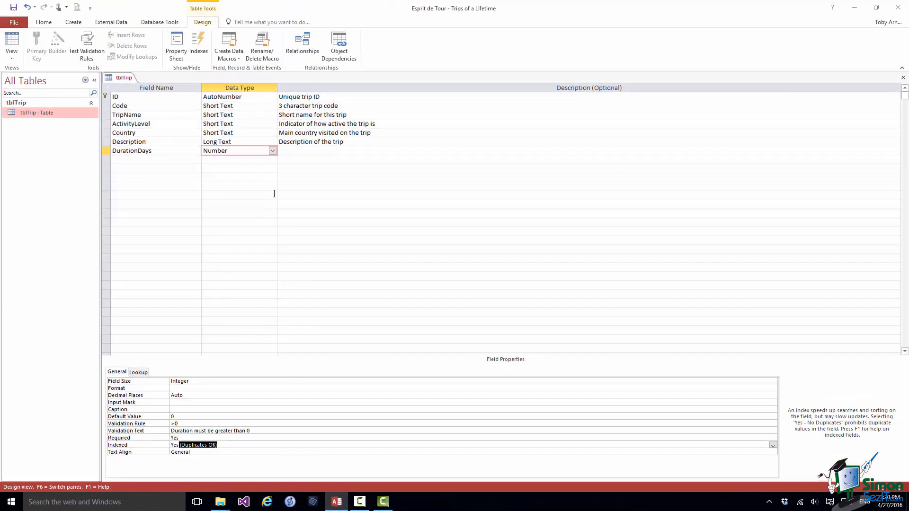
pyautogui.click(289, 149)
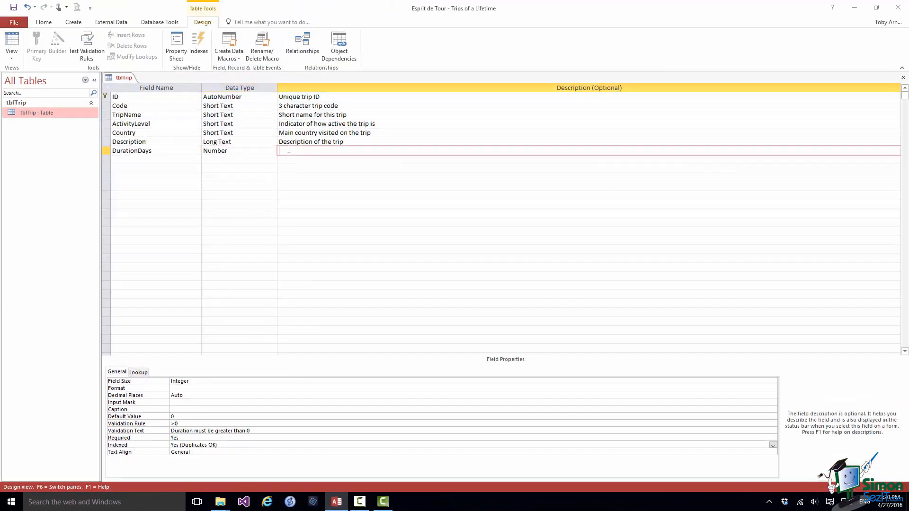
pyautogui.write('Duration of the trip in days')
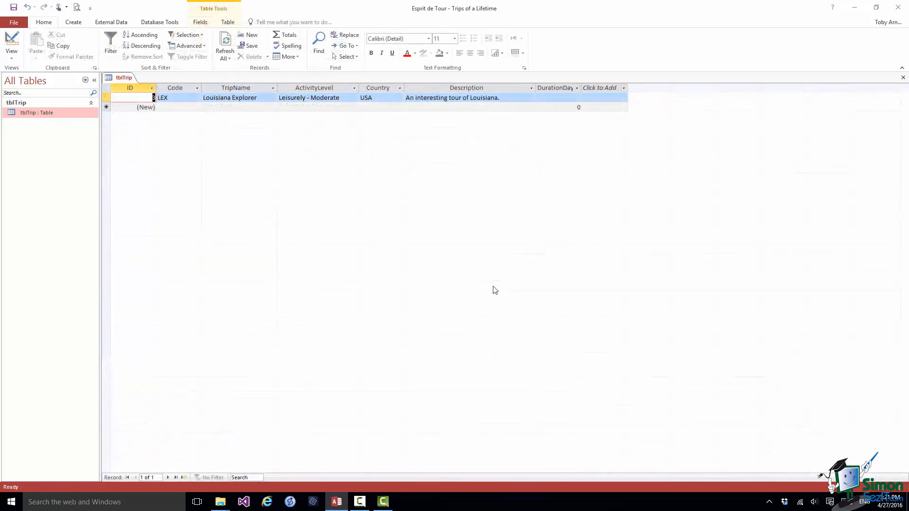
# - Try to enter -3 as the DurationDays value of the Louisiana Explorer trip
pyautogui.click(567, 97)
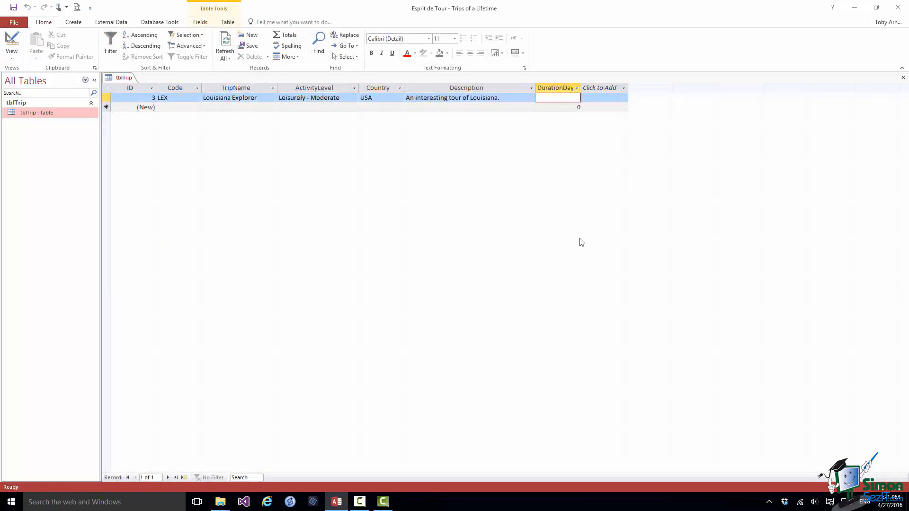
pyautogui.write('-3')
pyautogui.click(490, 106)
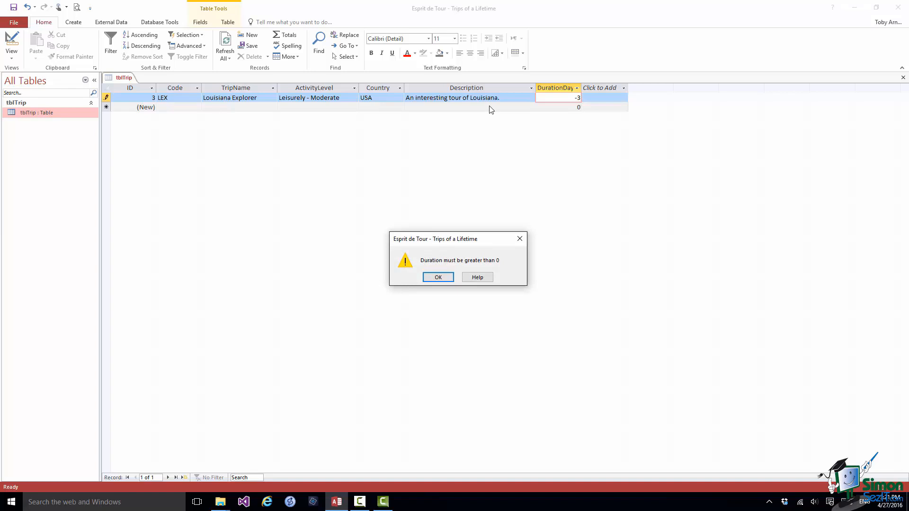
pyautogui.press('Return')
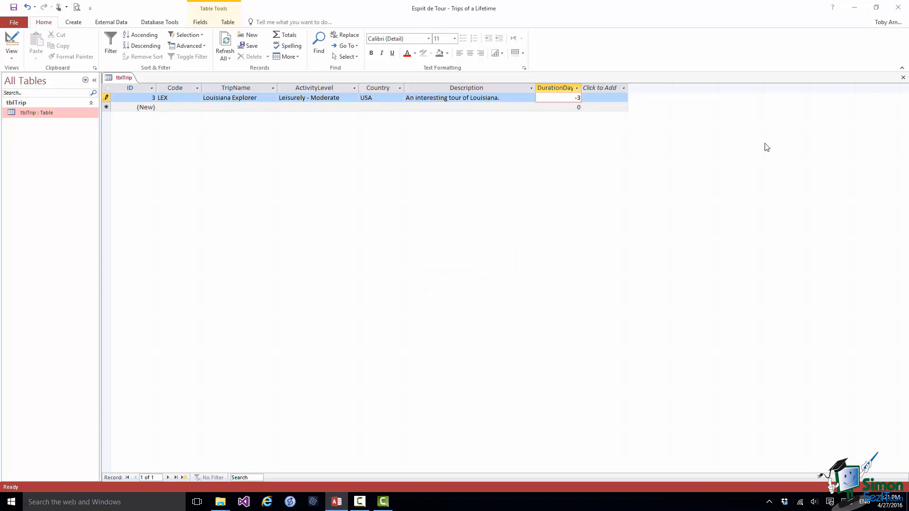
# - Enter 8 as the DurationDays value of the Louisiana Explorer trip
pyautogui.press('BackSpace')
pyautogui.write('8')
pyautogui.click(491, 108)
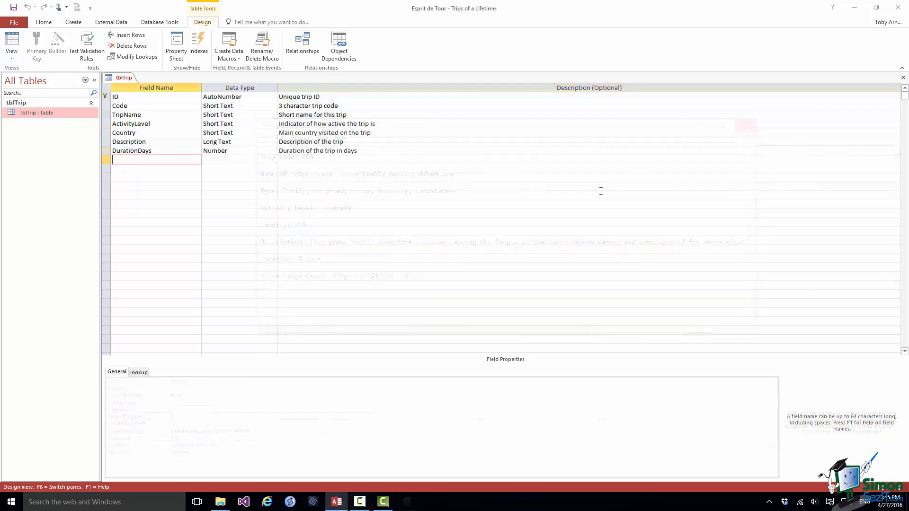
# - Add a PriceMinimum field below DurationDays with the Currency data type and the description "Minimum price for trip"
pyautogui.write('Pr')
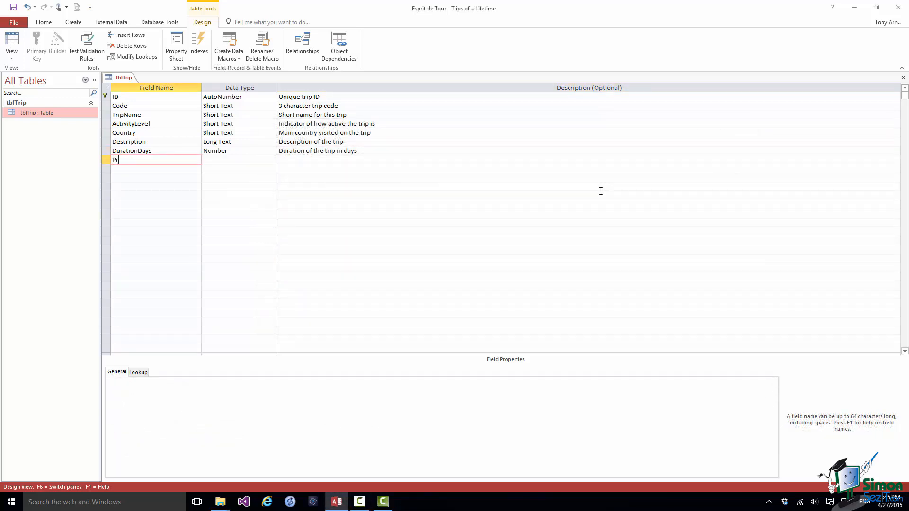
pyautogui.write('iceMinimum')
pyautogui.click(220, 159)
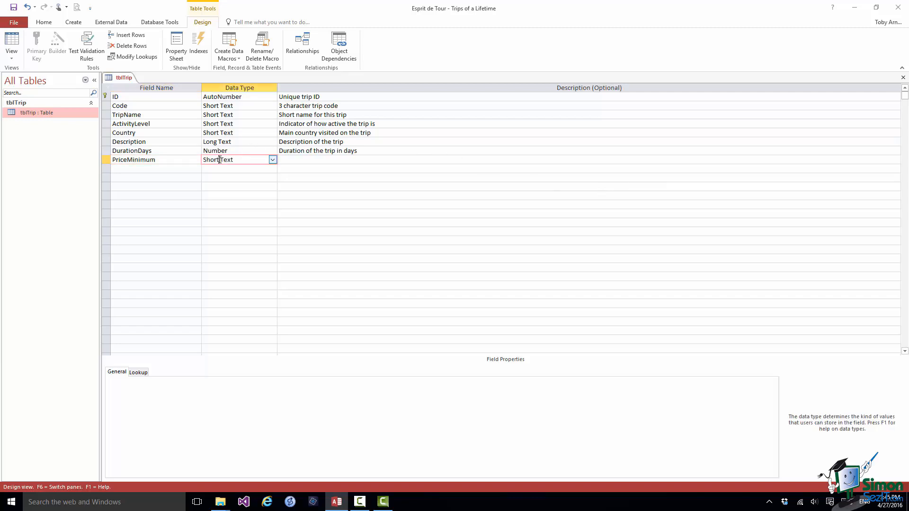
pyautogui.click(273, 161)
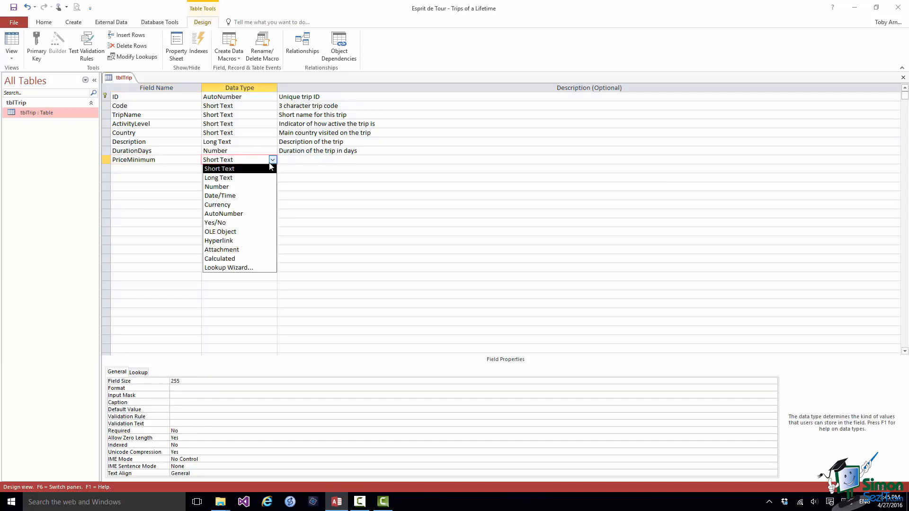
pyautogui.click(233, 205)
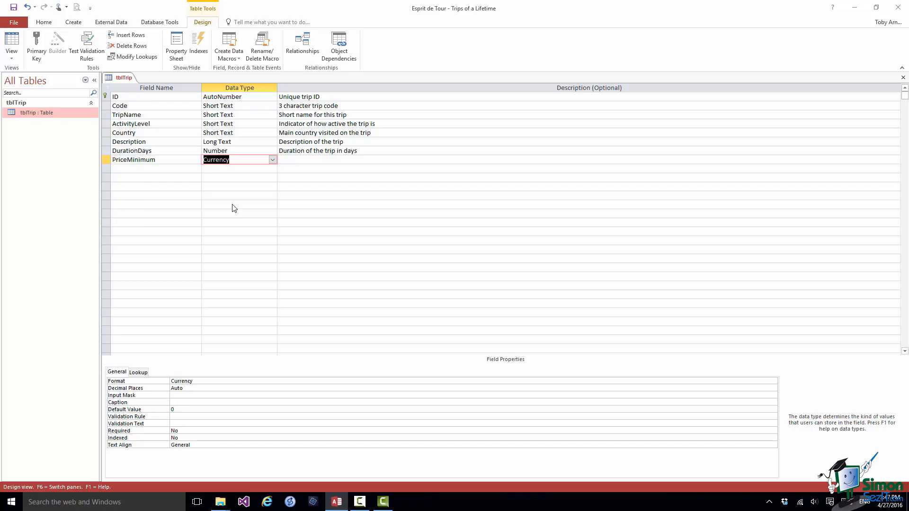
pyautogui.click(290, 160)
pyautogui.write('Minimum price for trip')
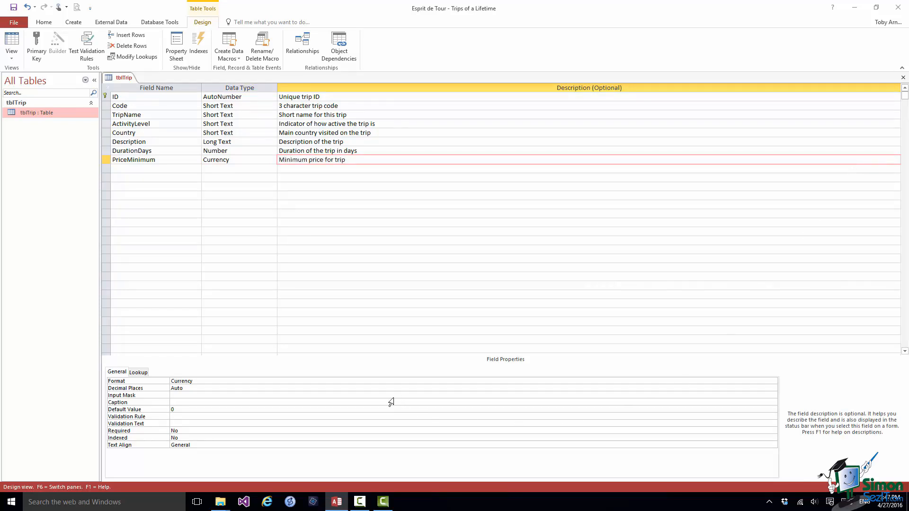
# - Give PriceMinimum the validation rule >0 and the validation text "Minimum price must be positive"
pyautogui.click(197, 417)
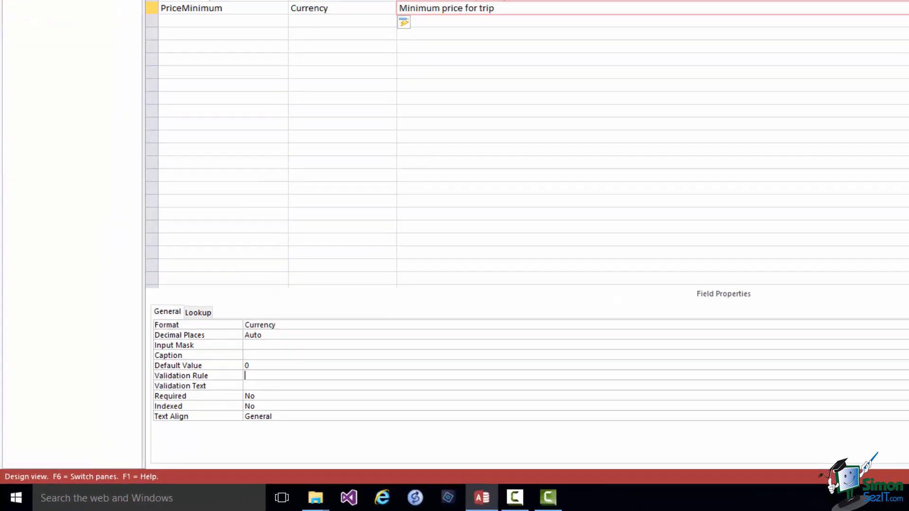
pyautogui.write('>0')
pyautogui.click(355, 336)
pyautogui.write('Minimum price must be positive')
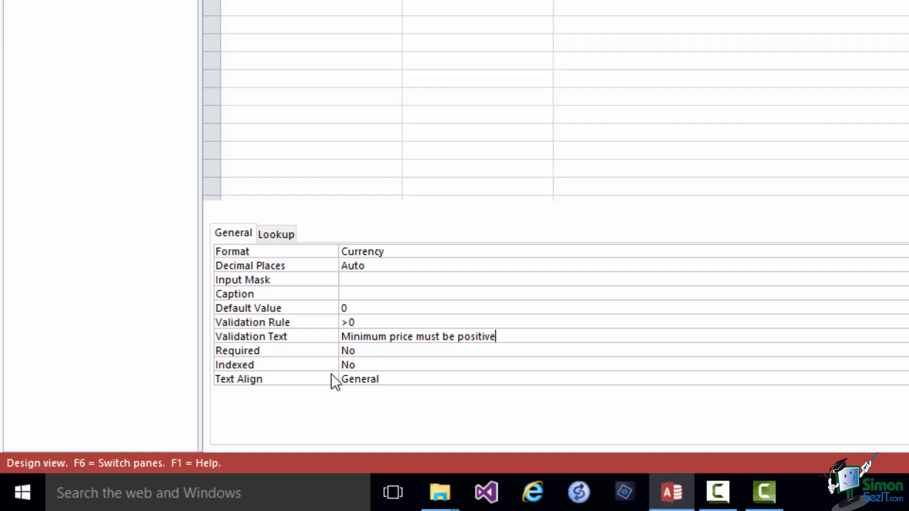
# - Make PriceMinimum a required field and index it with Yes (Duplicates OK)
pyautogui.click(366, 351)
pyautogui.press('BackSpace')
pyautogui.press('BackSpace')
pyautogui.write('Yes')
pyautogui.click(366, 365)
pyautogui.press('BackSpace')
pyautogui.press('BackSpace')
pyautogui.write('Yes')
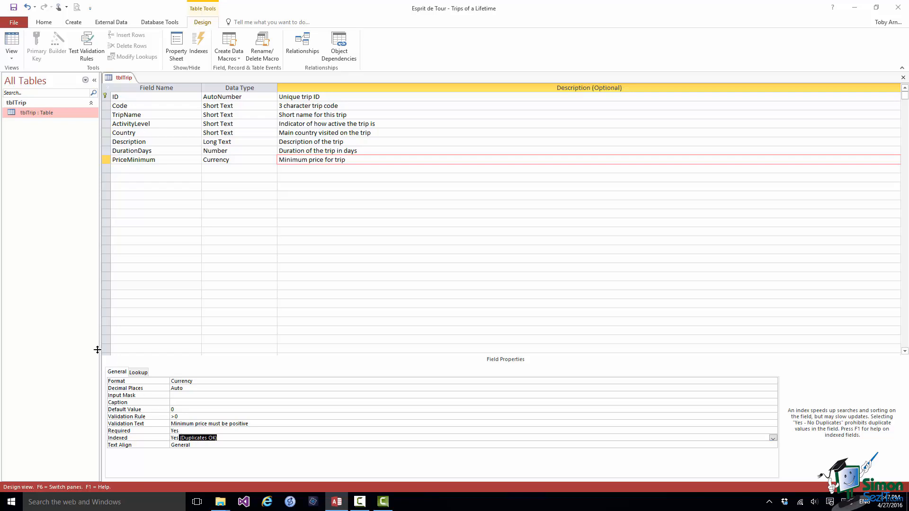
pyautogui.click(111, 169)
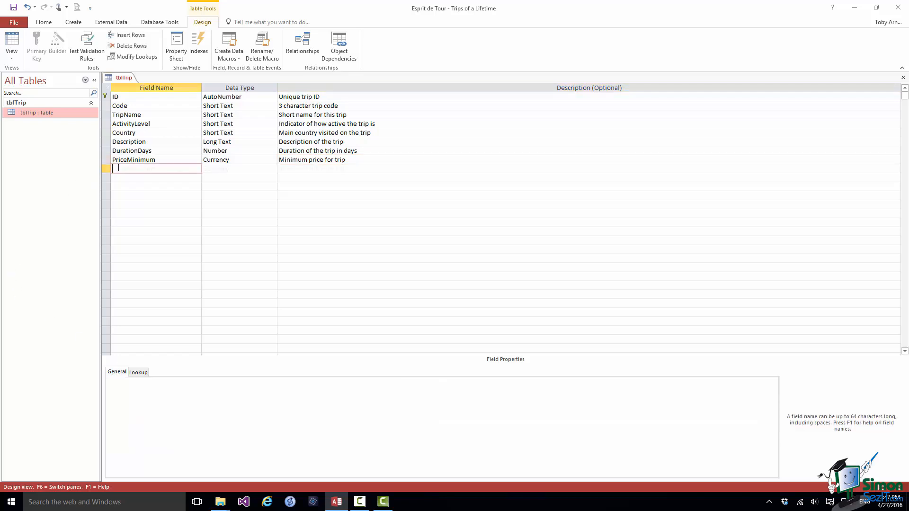
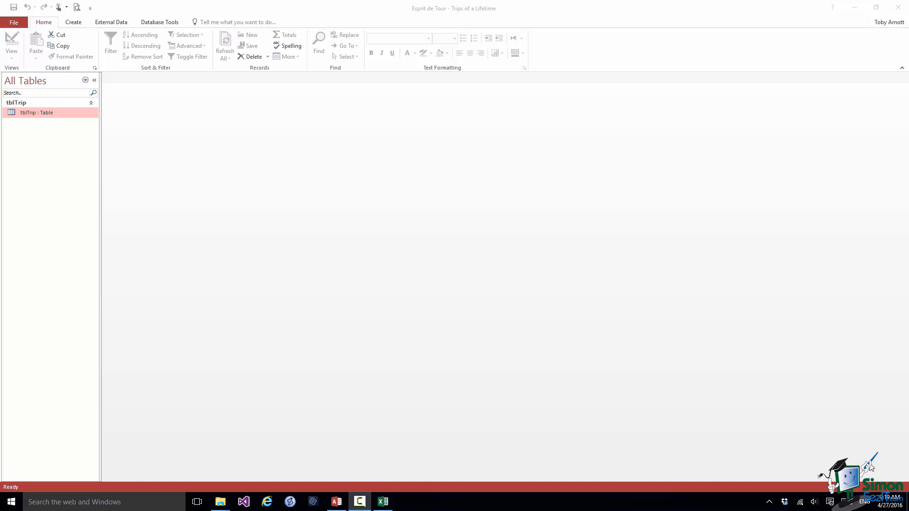
# - Look over the import and link options for external data, including the additional source types
pyautogui.click(110, 21)
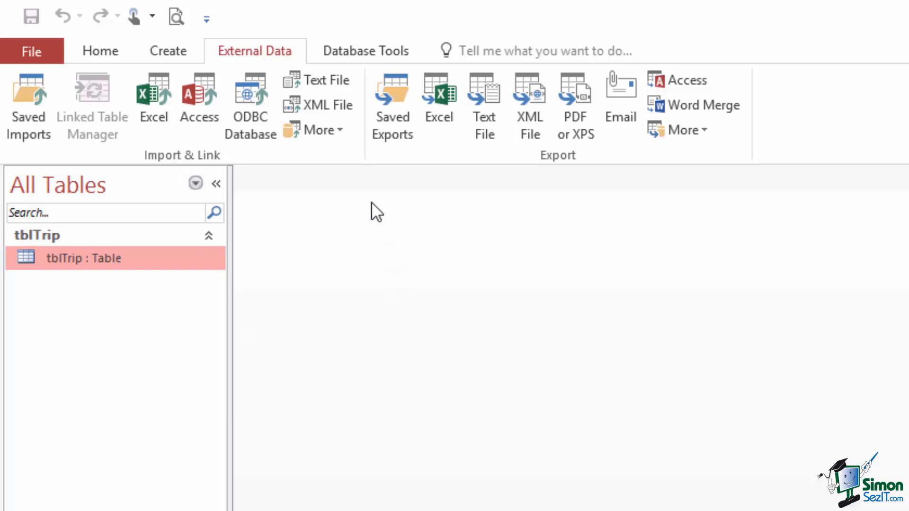
pyautogui.click(342, 132)
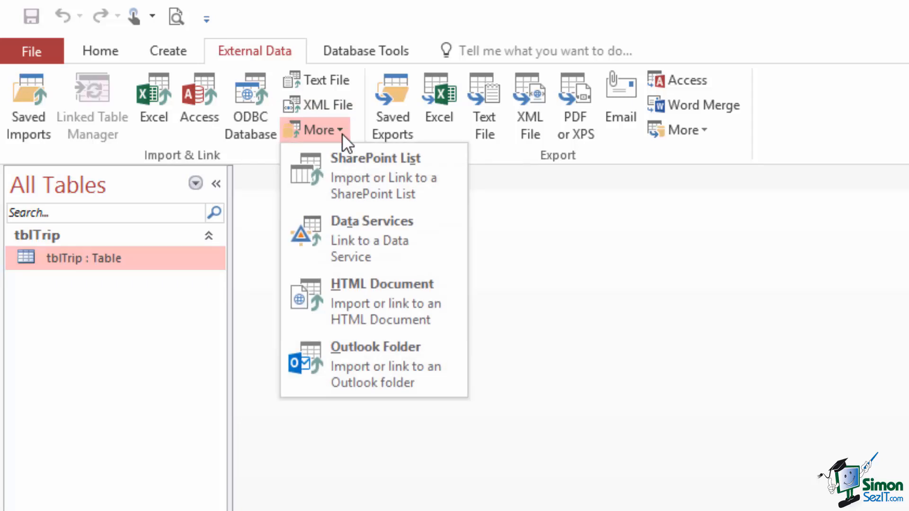
pyautogui.click(437, 238)
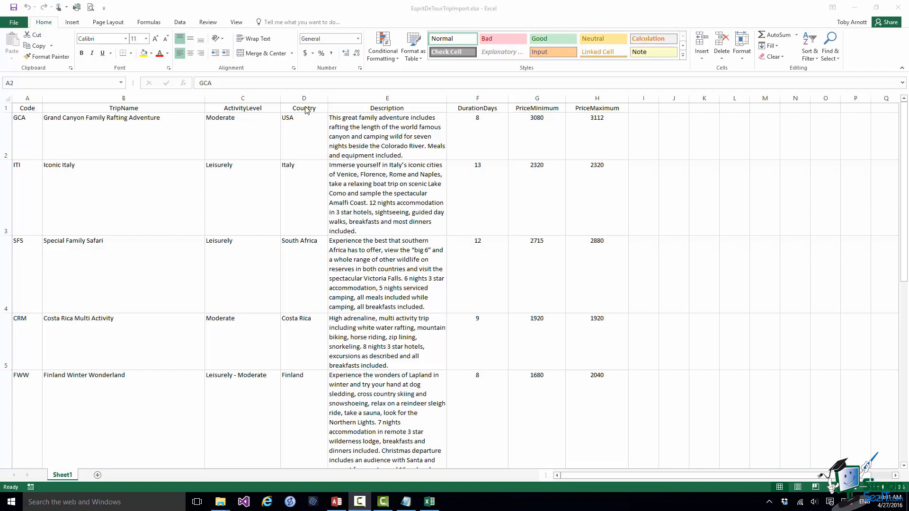
# - Review the trip records in the Excel workbook EspritDeTourTripImport.xlsx down to the end of the sheet
pyautogui.click(6, 130)
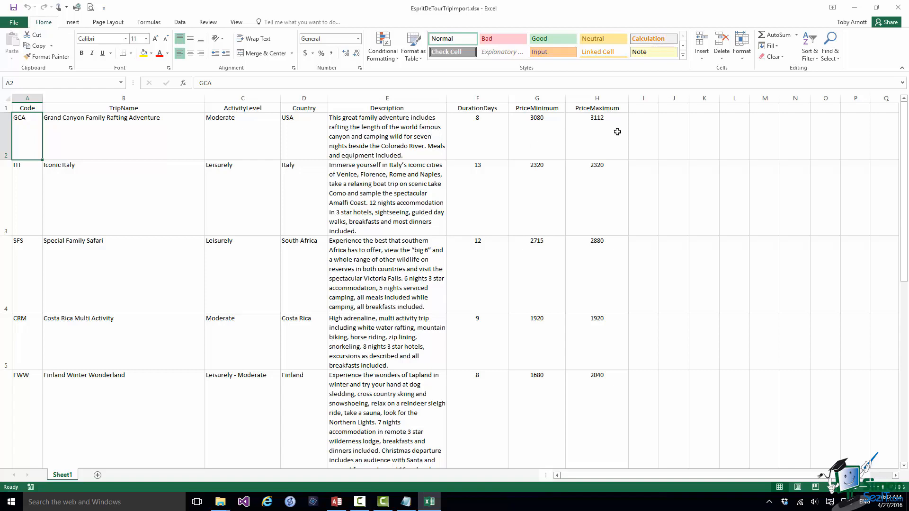
pyautogui.moveTo(904, 156); pyautogui.dragTo(906, 338)
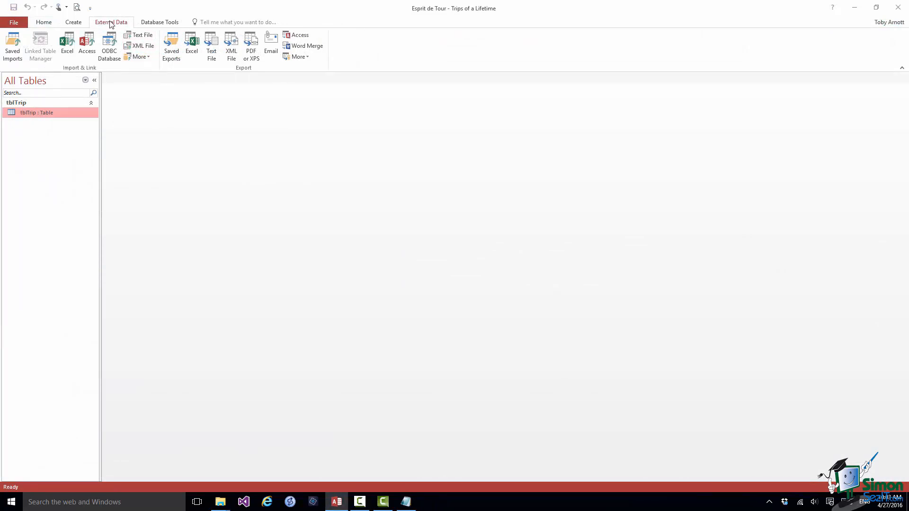
pyautogui.click(69, 44)
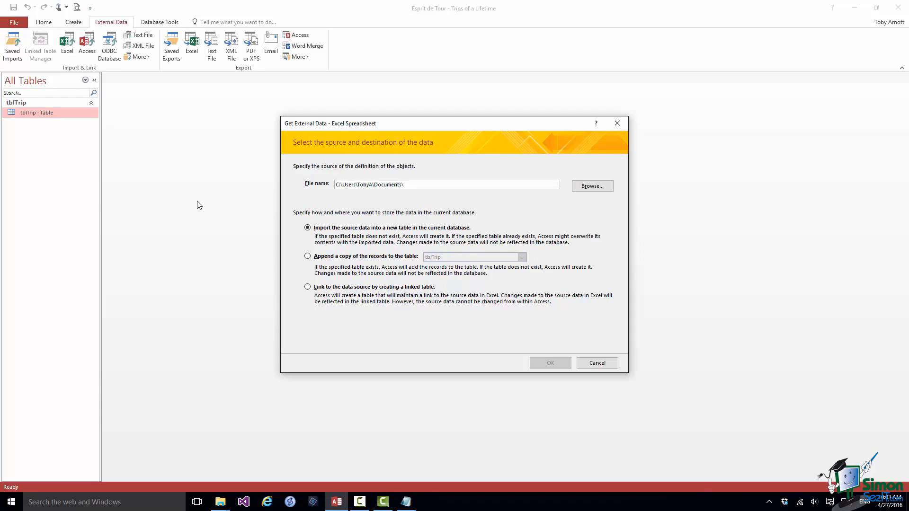
pyautogui.click(592, 187)
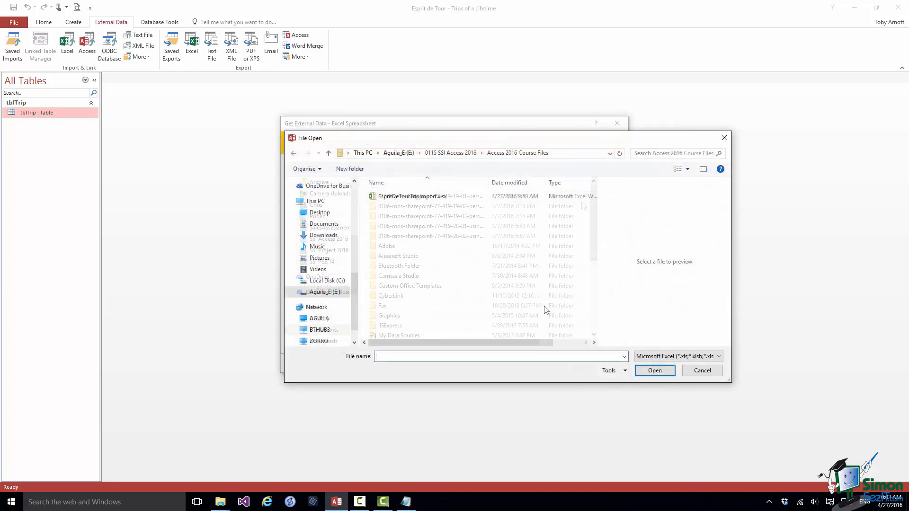
pyautogui.click(426, 198)
pyautogui.click(654, 371)
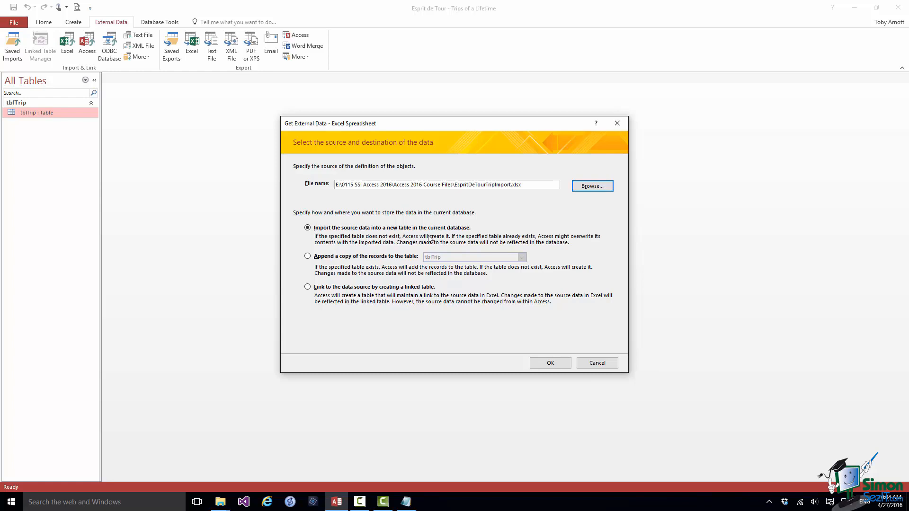
pyautogui.click(309, 257)
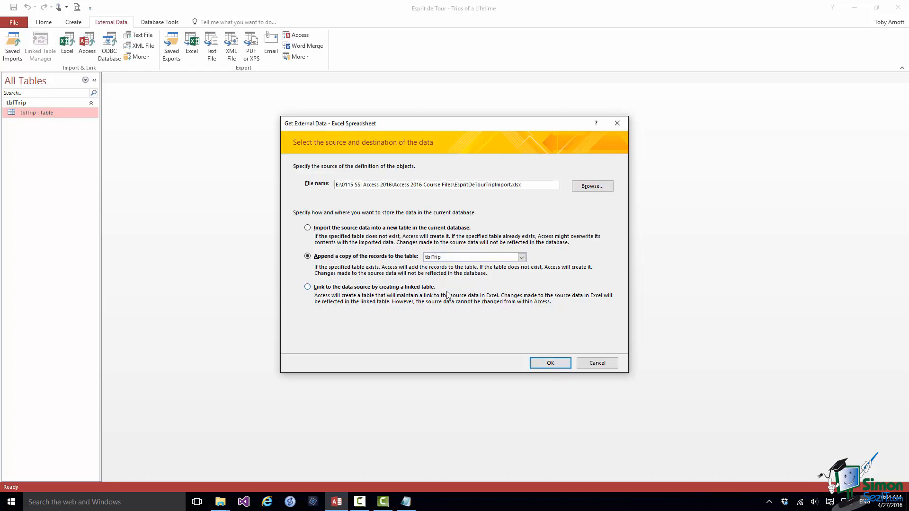
pyautogui.click(523, 257)
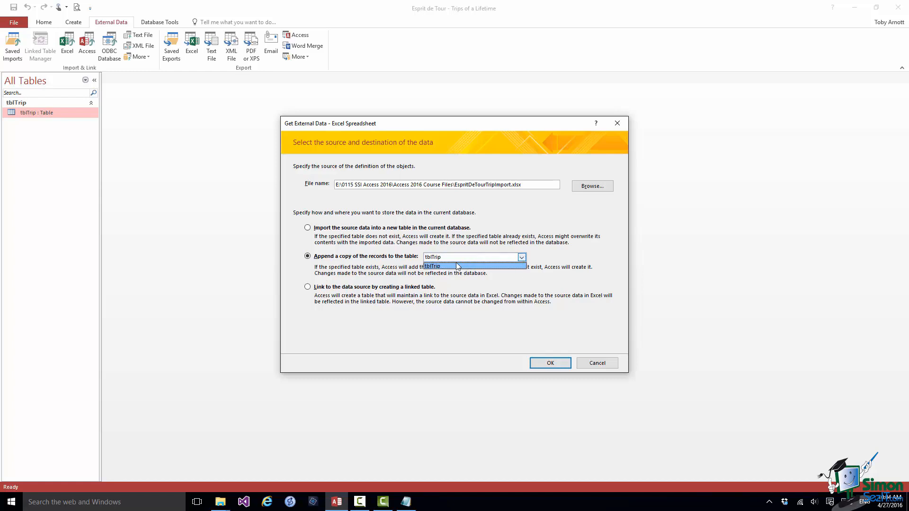
pyautogui.click(454, 267)
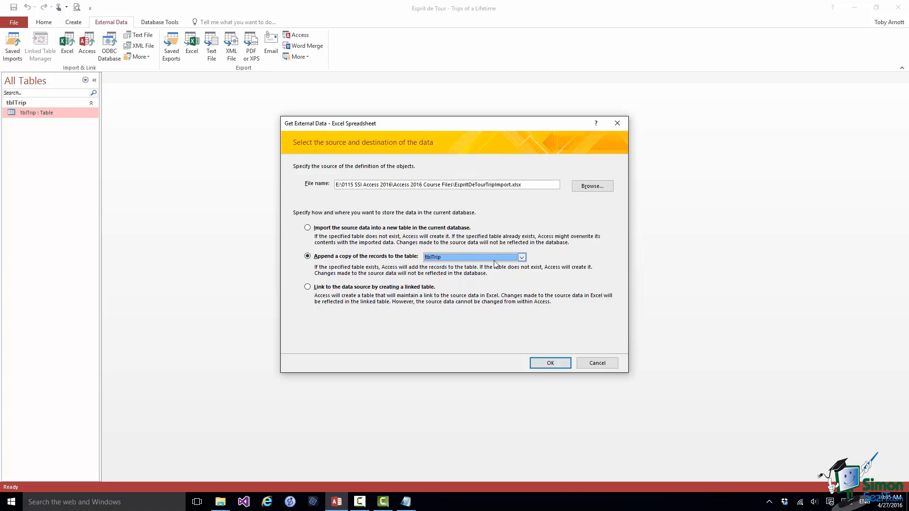
pyautogui.click(551, 363)
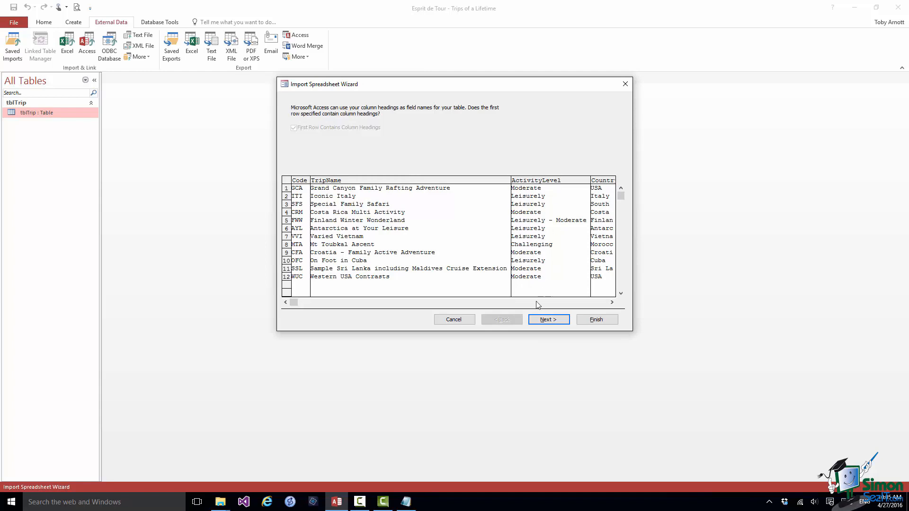
pyautogui.moveTo(297, 304); pyautogui.dragTo(611, 304)
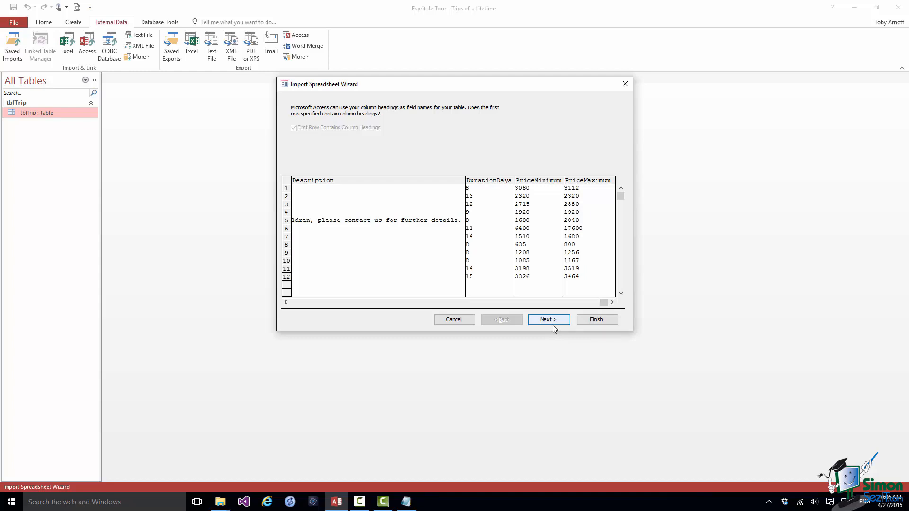
pyautogui.click(454, 320)
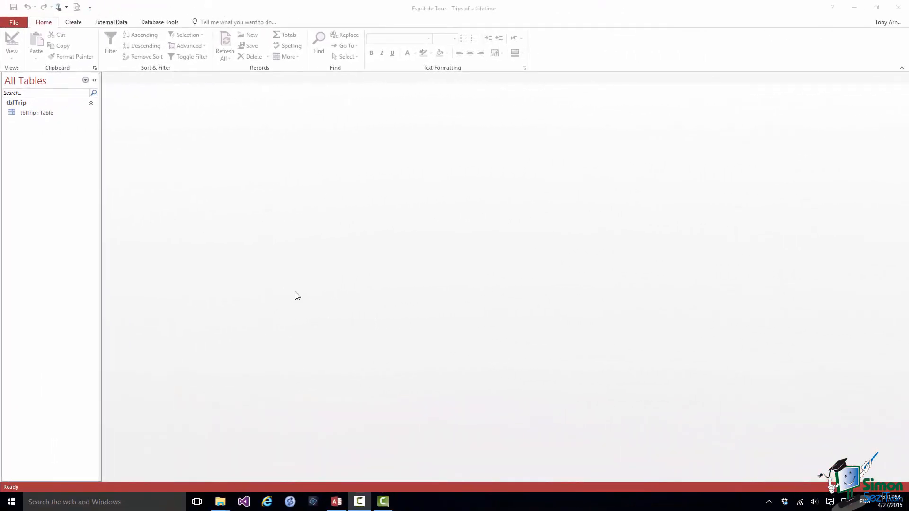
# - Set up a text file import of EspritDeTourTripImport.txt that appends its records to tblTrip
pyautogui.click(108, 23)
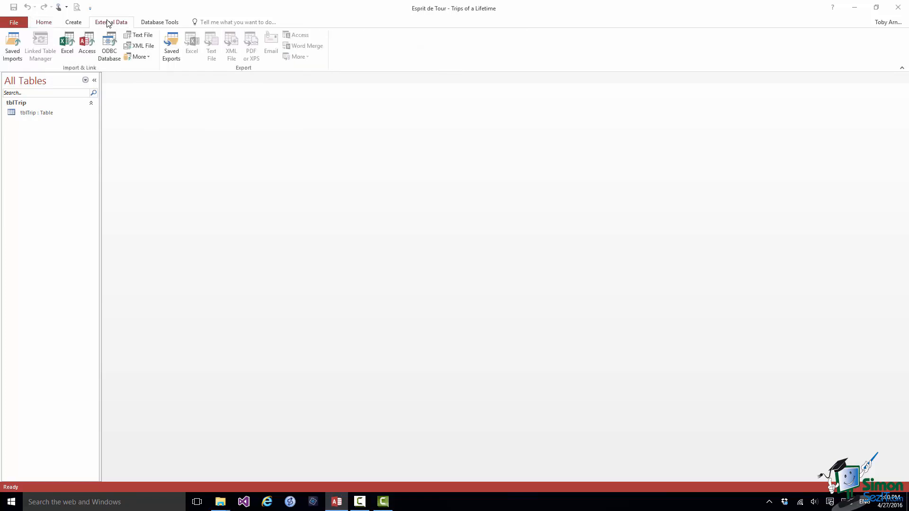
pyautogui.click(147, 37)
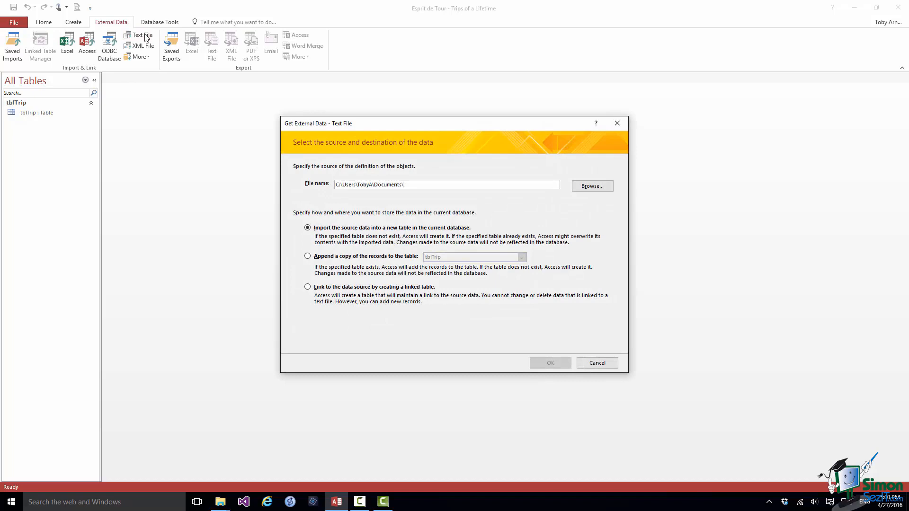
pyautogui.click(591, 186)
pyautogui.doubleClick(413, 199)
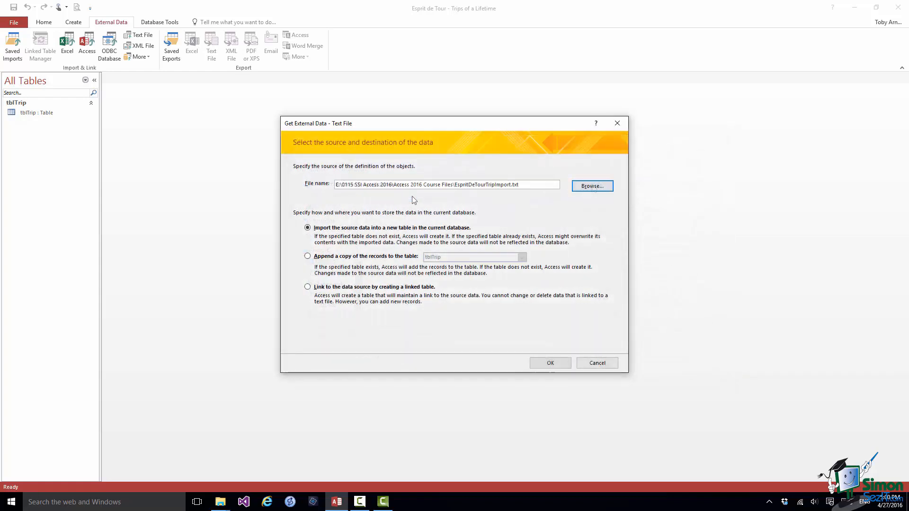
pyautogui.click(308, 256)
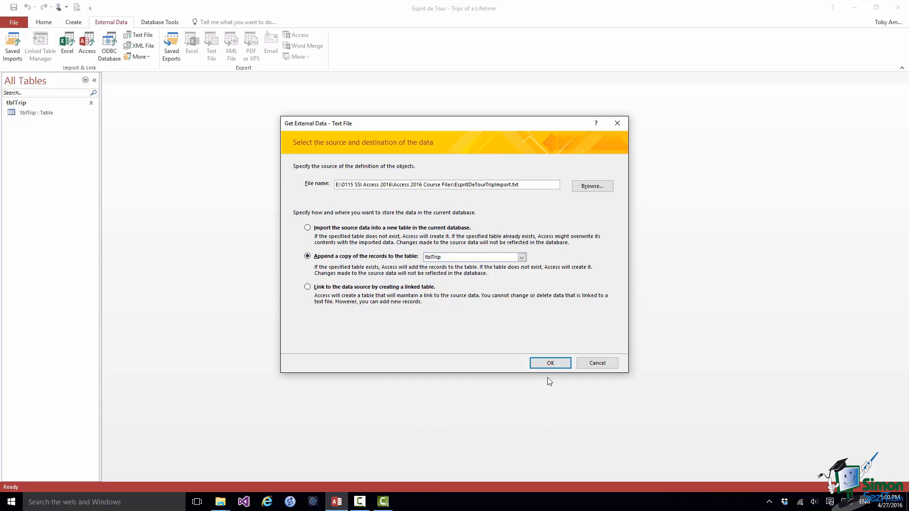
pyautogui.click(550, 363)
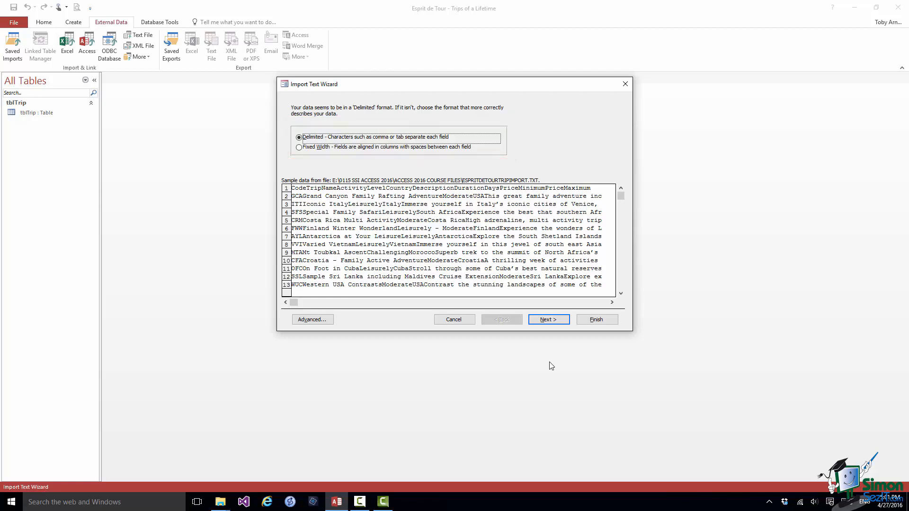
# - Import the delimited text with Tab as delimiter and field names in the first row into tblTrip, without saving the import steps
pyautogui.click(551, 320)
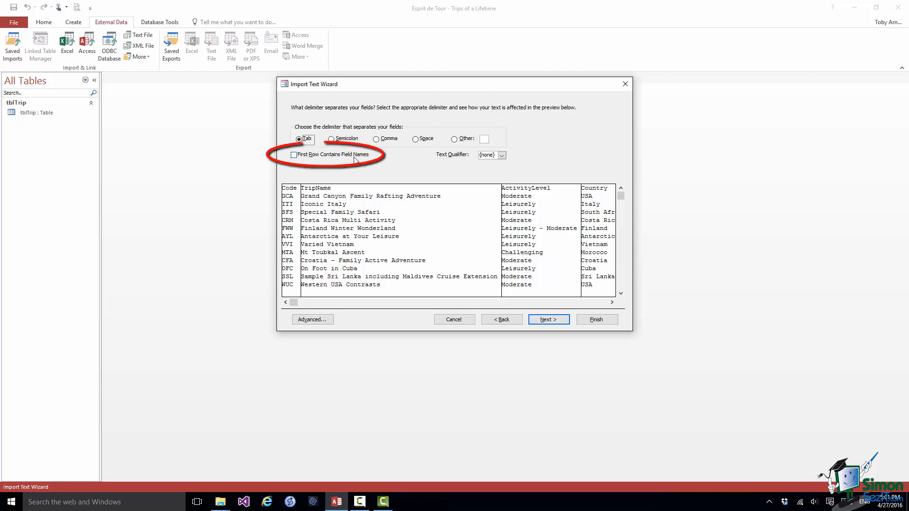
pyautogui.click(293, 155)
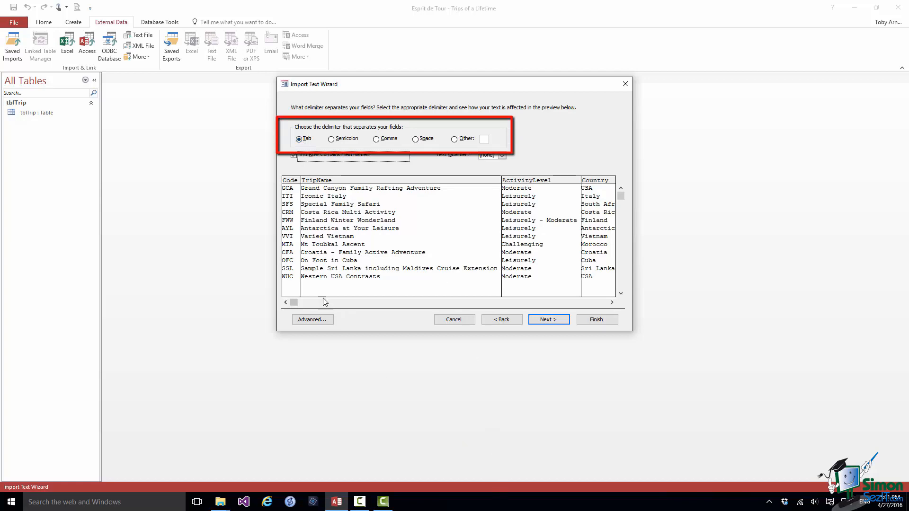
pyautogui.moveTo(295, 304); pyautogui.dragTo(616, 311)
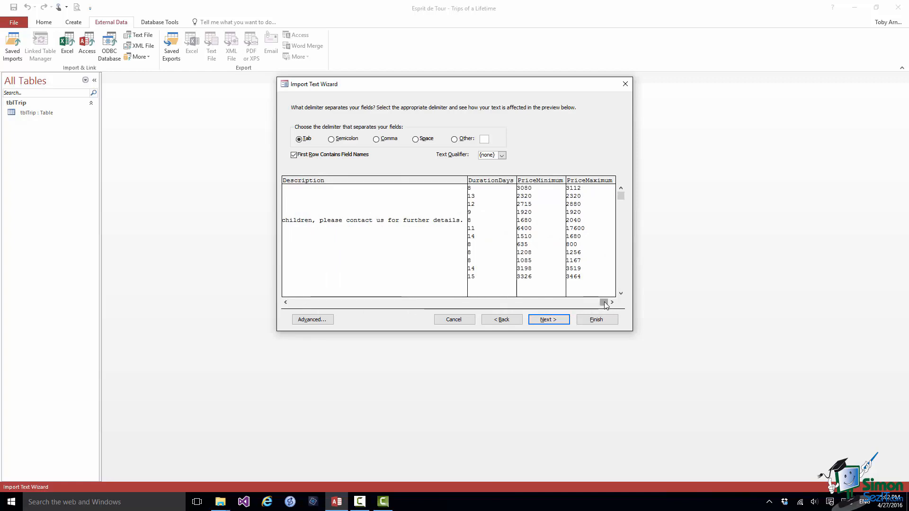
pyautogui.moveTo(597, 306); pyautogui.dragTo(292, 308)
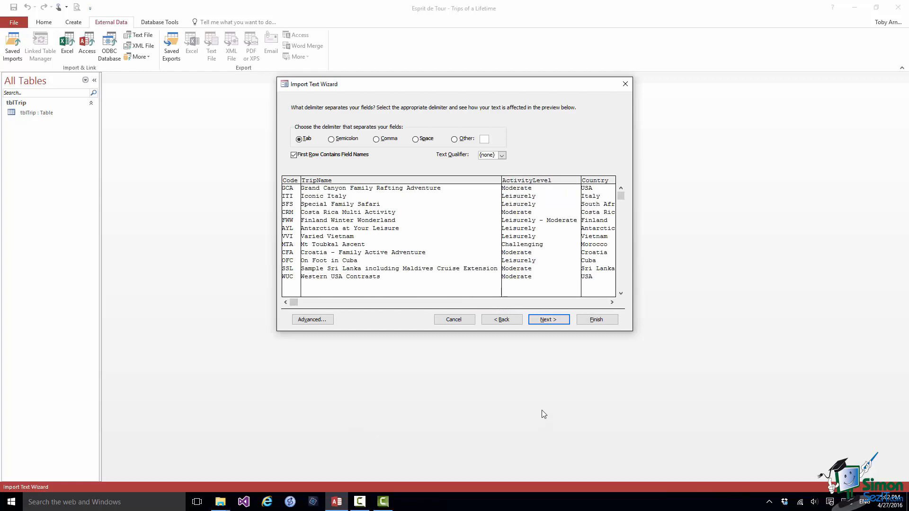
pyautogui.click(547, 320)
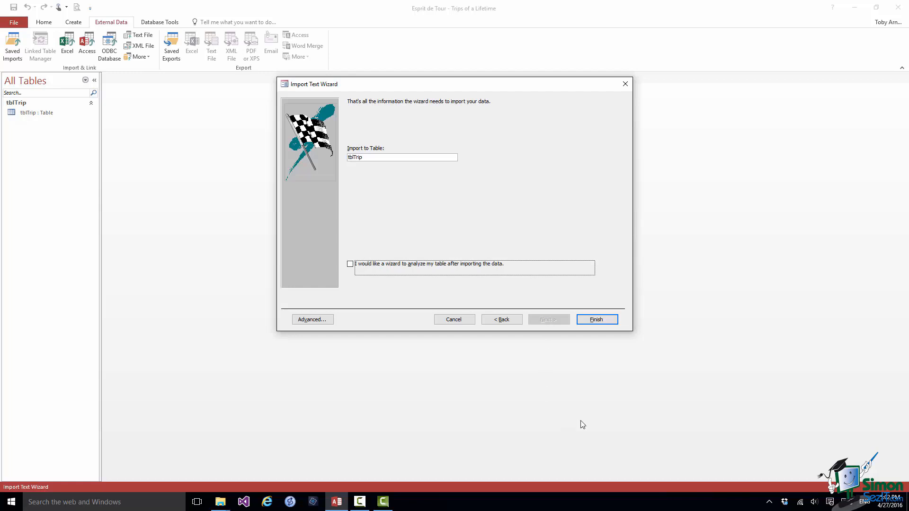
pyautogui.click(595, 320)
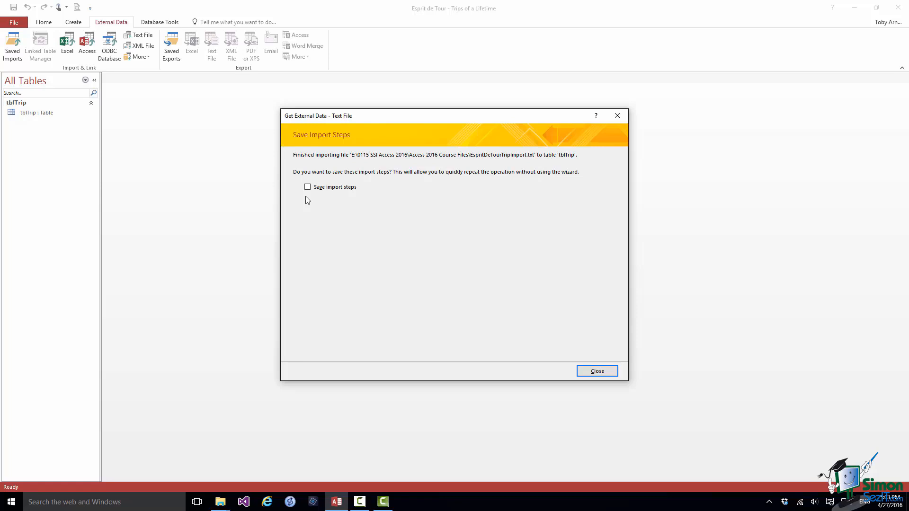
pyautogui.click(598, 372)
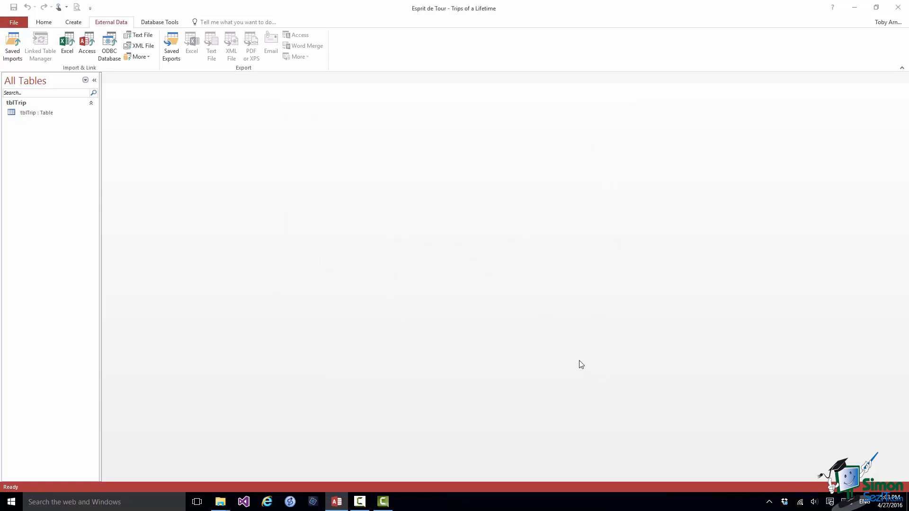
# - Open tblTrip with its imported trip records and widen the Description column
pyautogui.doubleClick(22, 112)
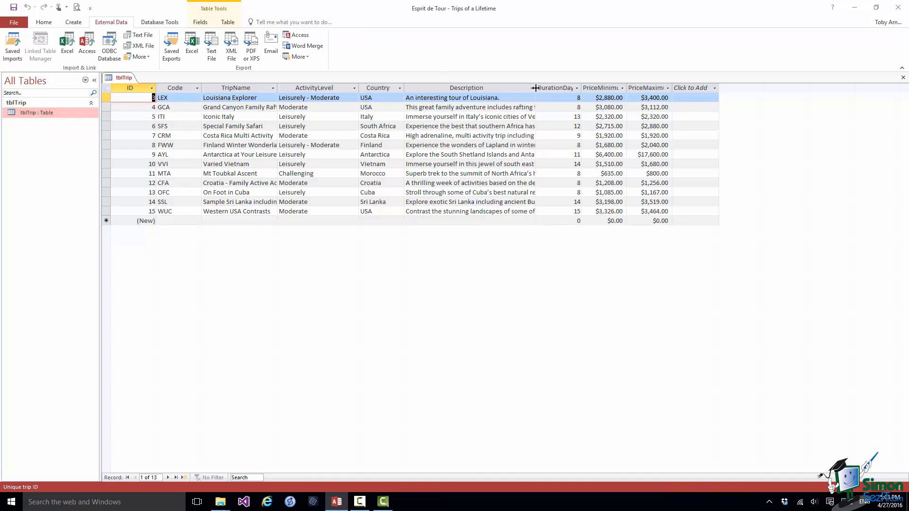
pyautogui.moveTo(536, 89); pyautogui.dragTo(560, 88)
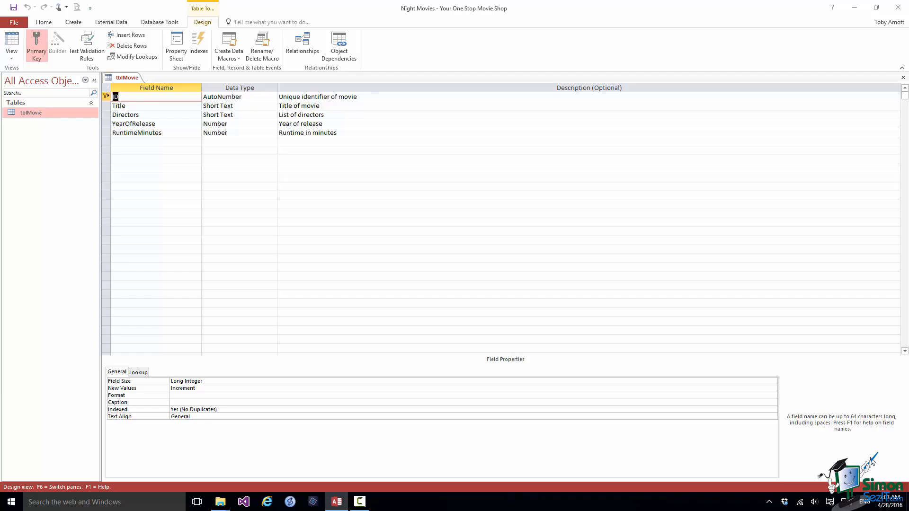
# - Search Access help for "reserved words", browse the list in the article on reserved words and symbols, and close the help
pyautogui.press('F1')
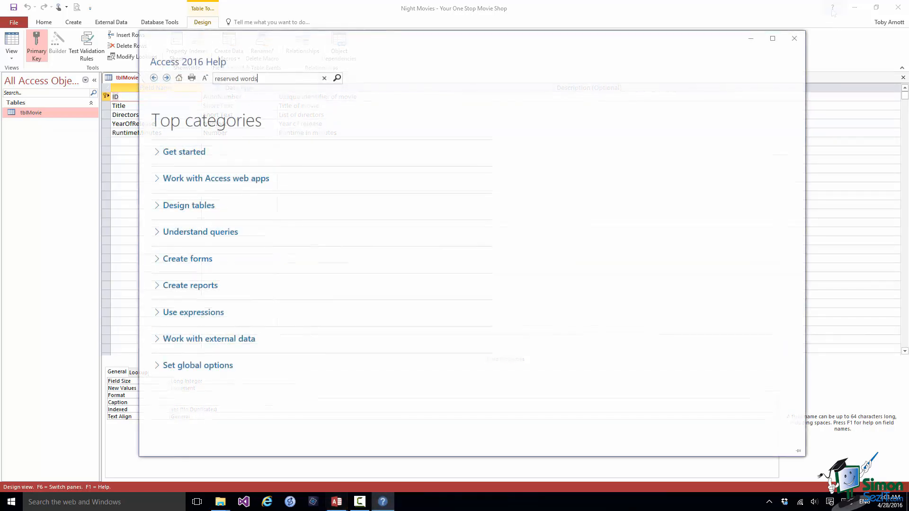
pyautogui.click(337, 79)
pyautogui.click(218, 110)
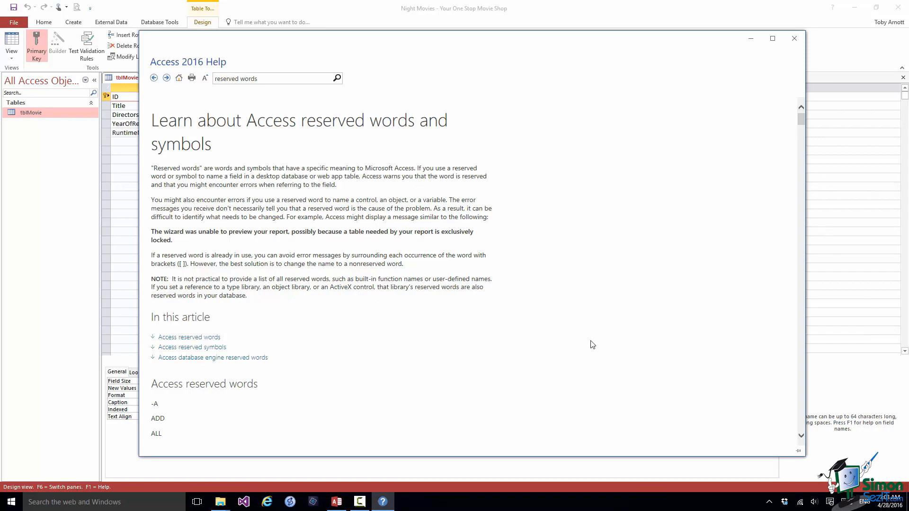
pyautogui.scroll(-12, 592, 345)
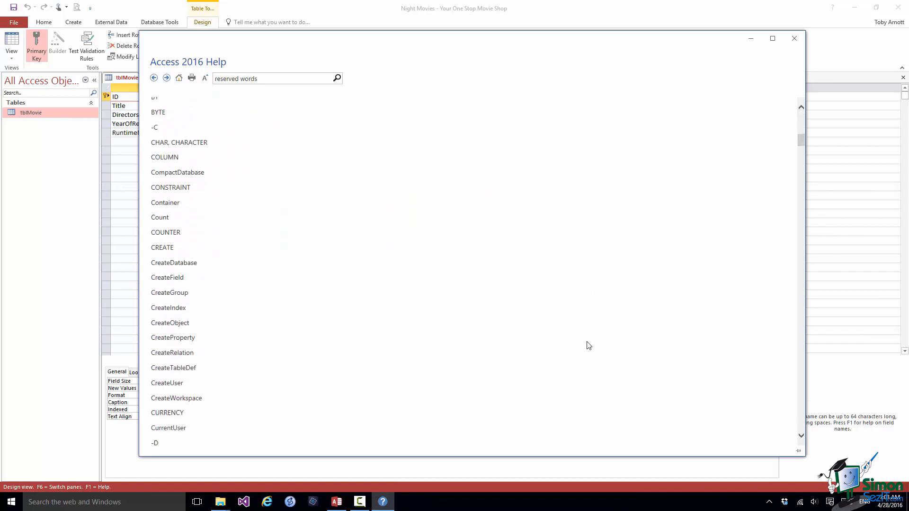
pyautogui.scroll(-1, 589, 345)
pyautogui.scroll(-6, 589, 346)
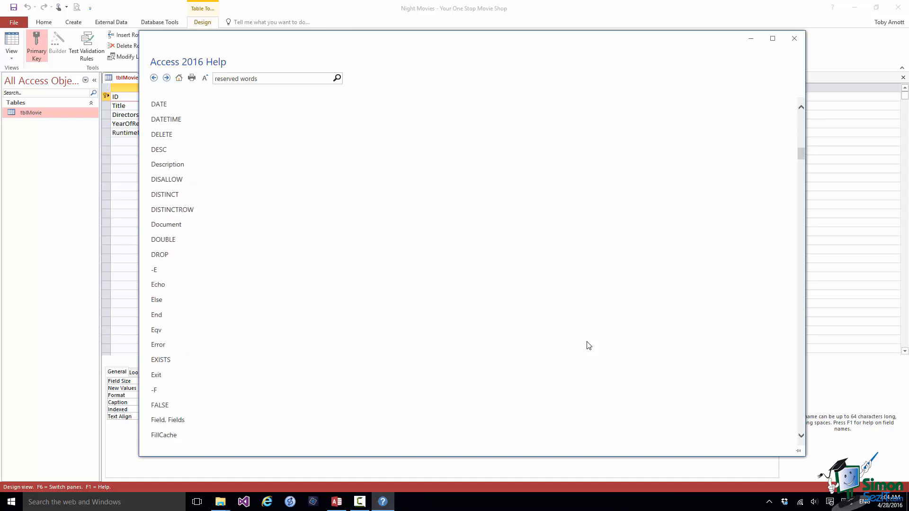
pyautogui.scroll(-5, 589, 346)
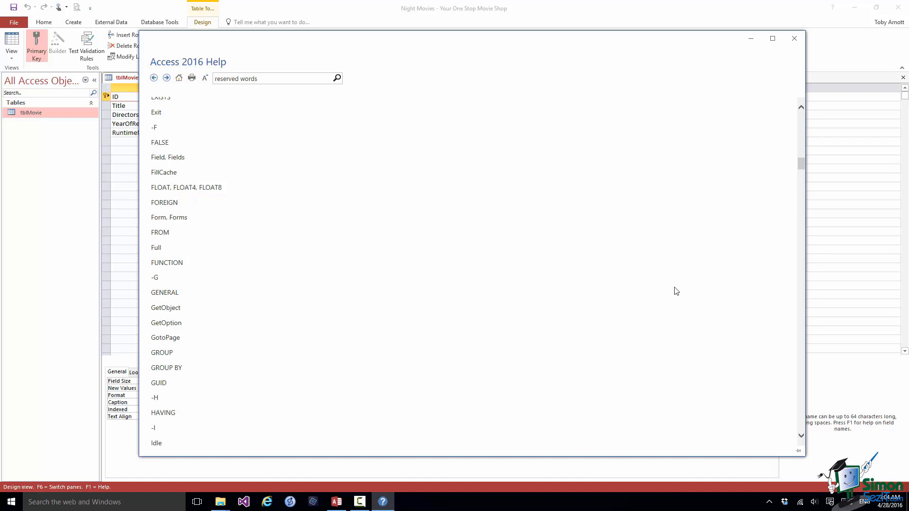
pyautogui.click(798, 43)
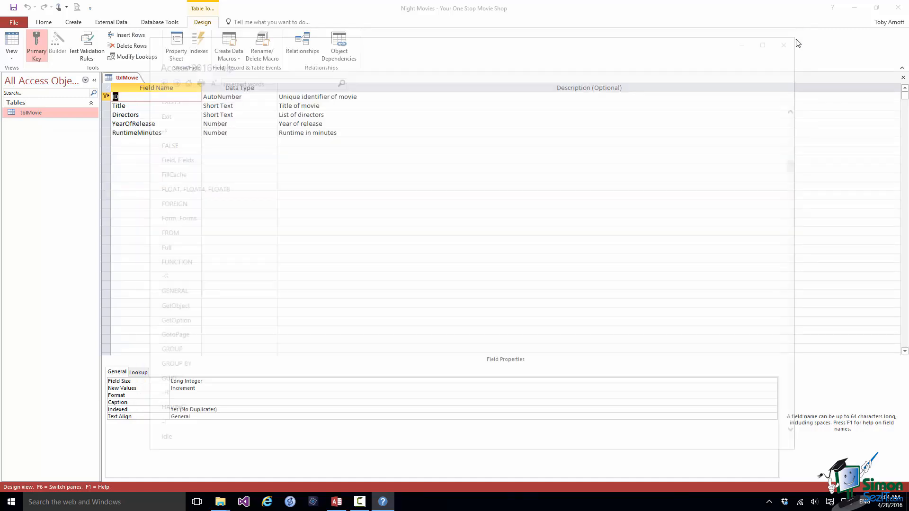
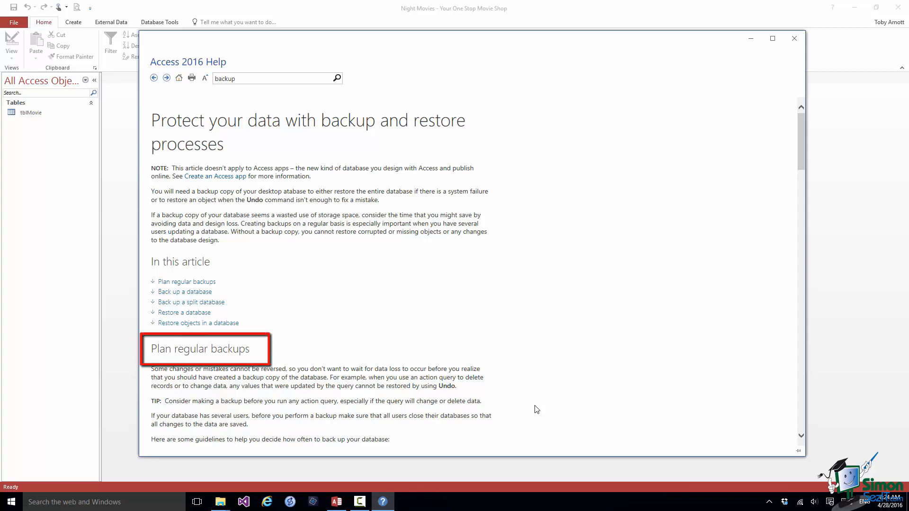
# - Read the help article on protecting data with backup and restore processes, and put the help window away
pyautogui.scroll(-15, 536, 409)
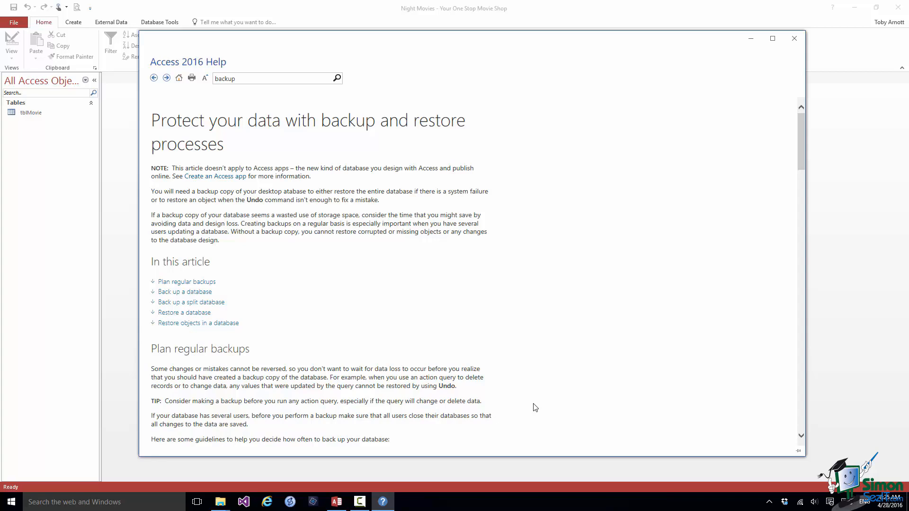
pyautogui.click(752, 40)
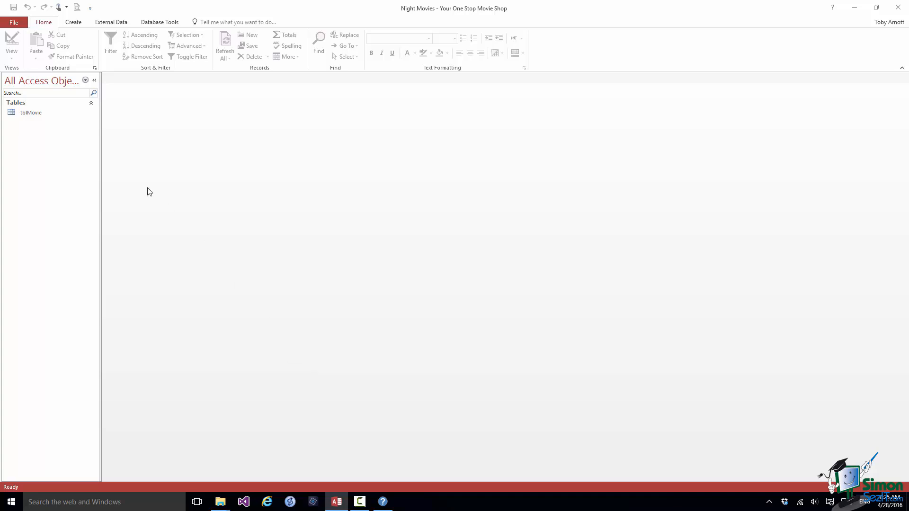
# - Start a Back Up Database copy of the Night Movies database and begin editing the proposed backup file name
pyautogui.click(18, 25)
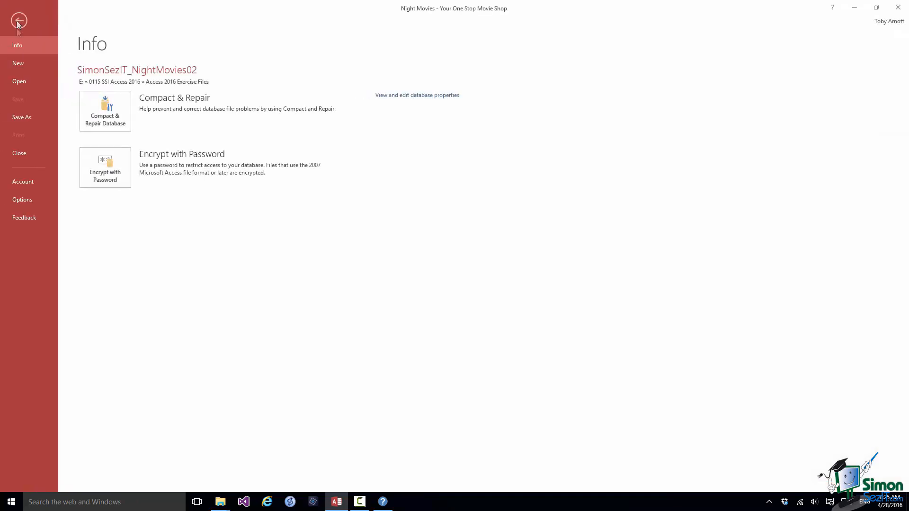
pyautogui.click(22, 119)
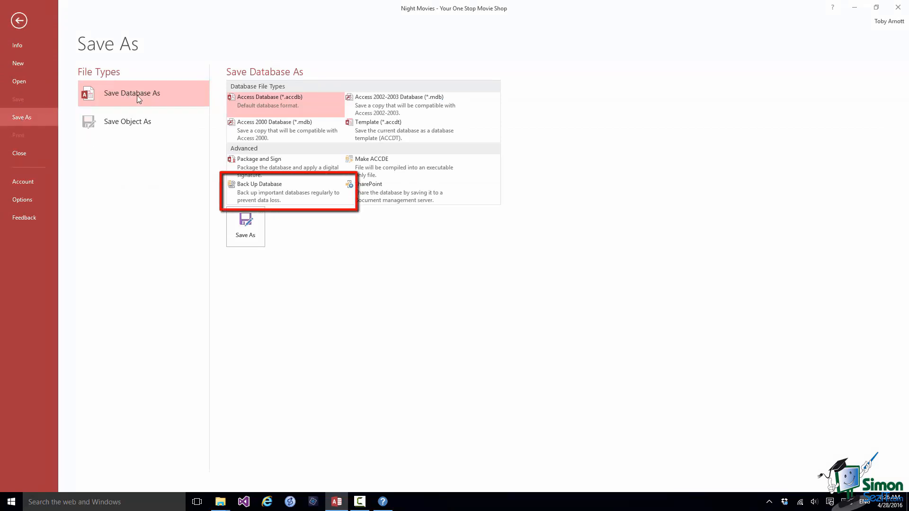
pyautogui.click(297, 193)
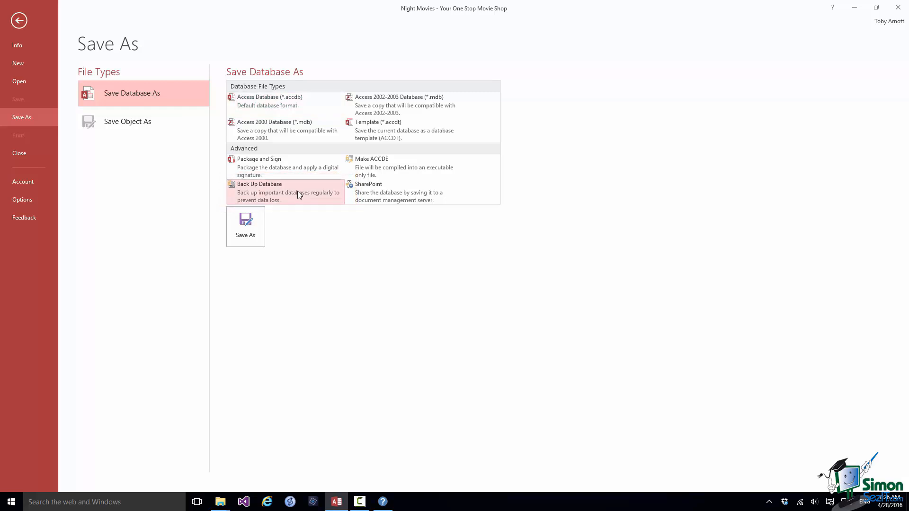
pyautogui.click(246, 229)
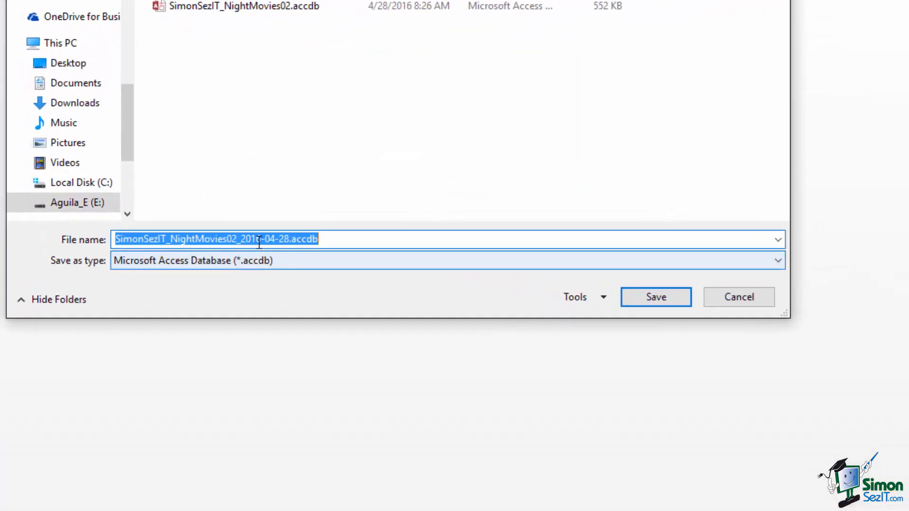
pyautogui.click(355, 239)
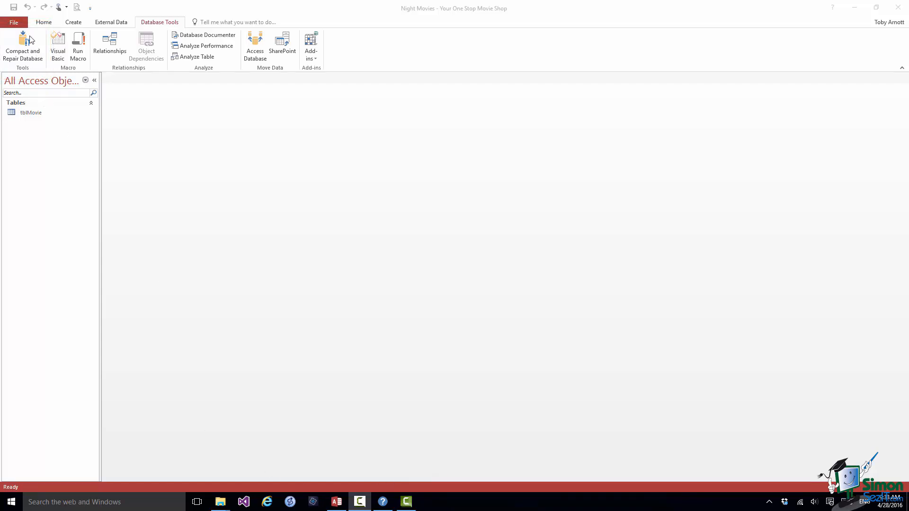
# - Close the Night Movies database and reopen SimonSezIT_NightMovies02.accdb from the Access 2016 Exercise Files folder in exclusive mode
pyautogui.click(14, 22)
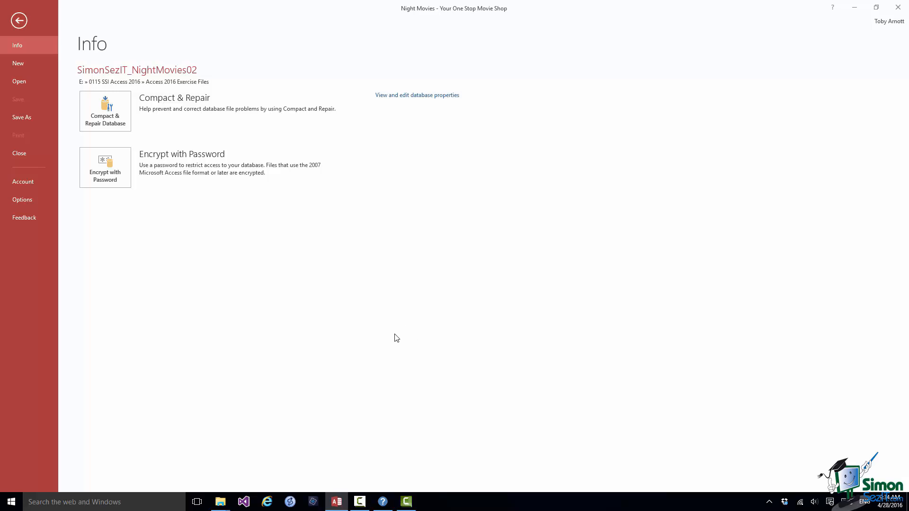
pyautogui.click(20, 153)
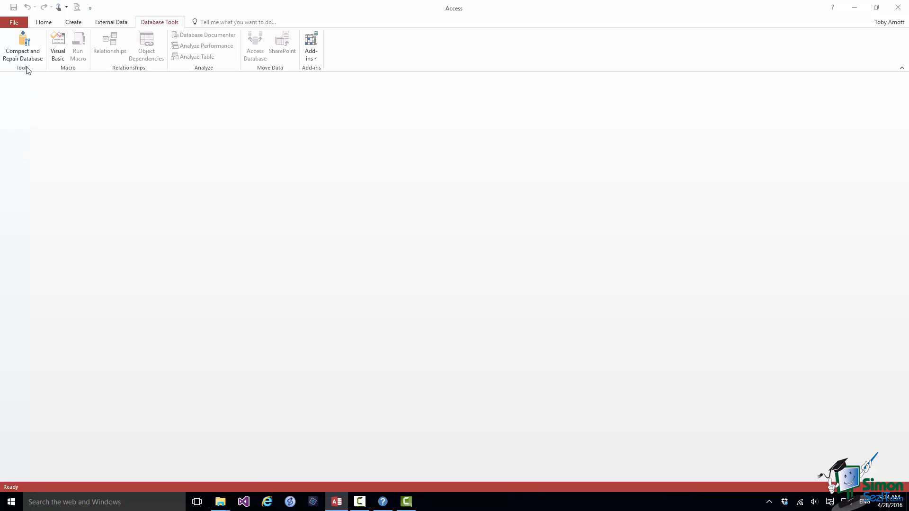
pyautogui.click(15, 23)
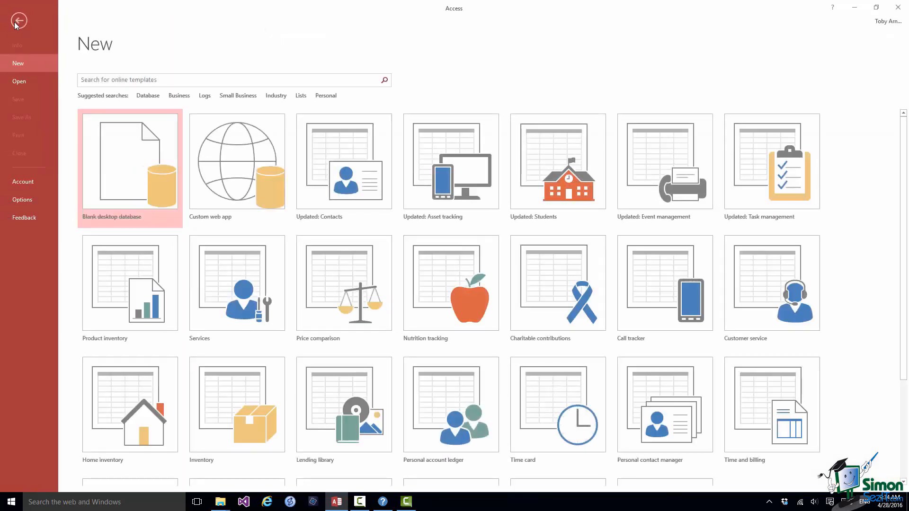
pyautogui.click(19, 82)
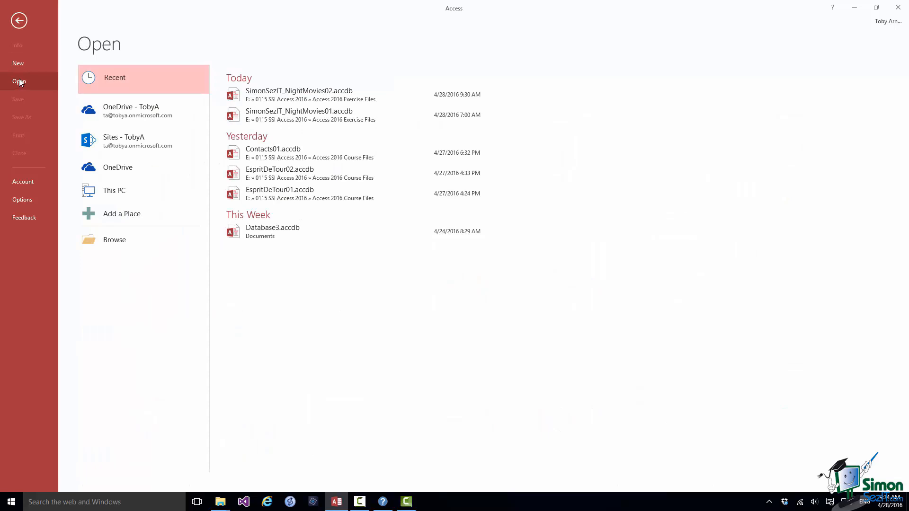
pyautogui.click(105, 240)
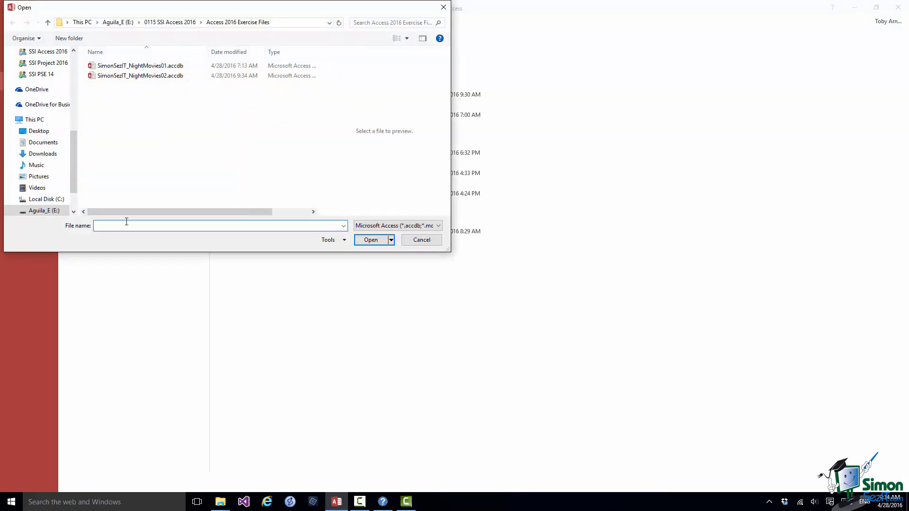
pyautogui.click(163, 77)
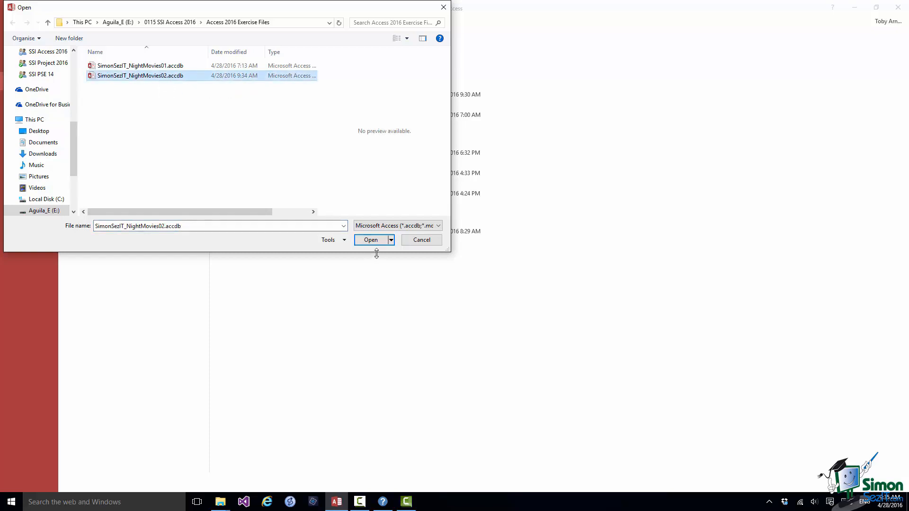
pyautogui.click(391, 240)
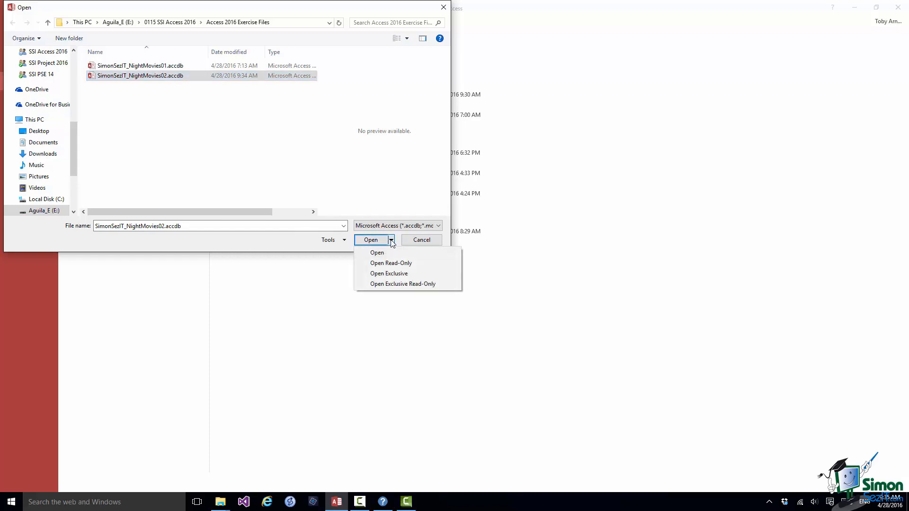
pyautogui.click(389, 274)
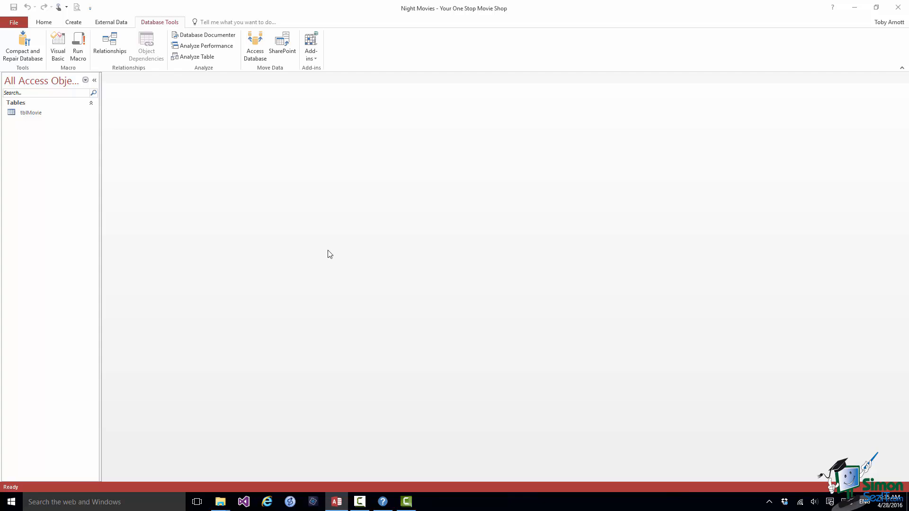
# - Compact and repair the Night Movies database, and open the program options
pyautogui.click(29, 50)
pyautogui.click(11, 23)
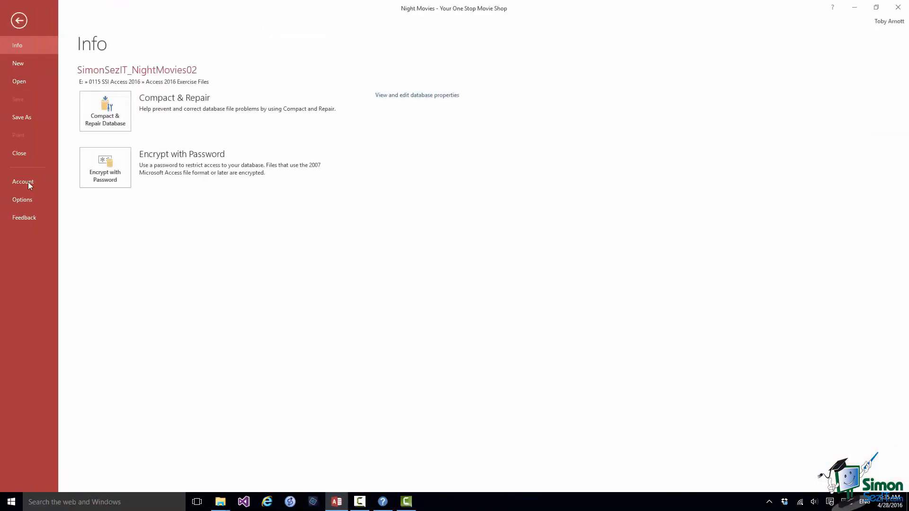
pyautogui.click(22, 199)
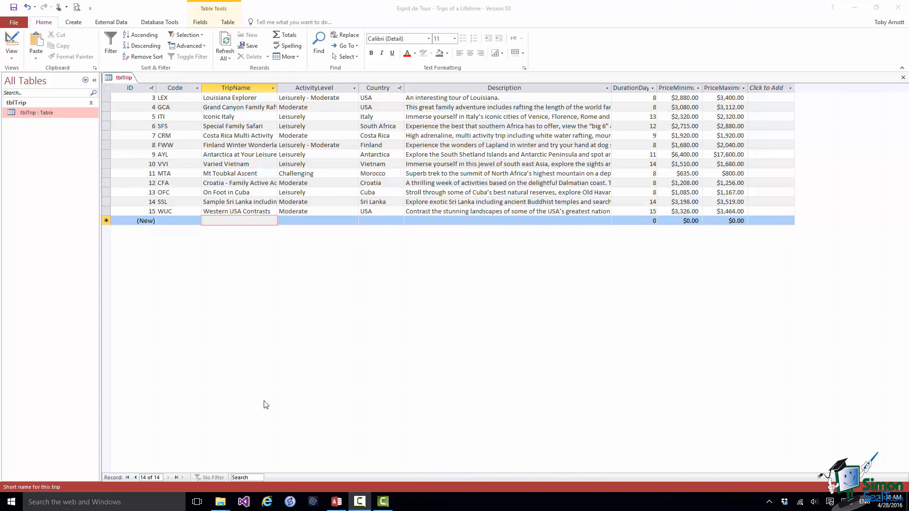
# - Collapse the Navigation Pane beside tblTrip, bring up the table's field tools and check the available table views
pyautogui.click(94, 80)
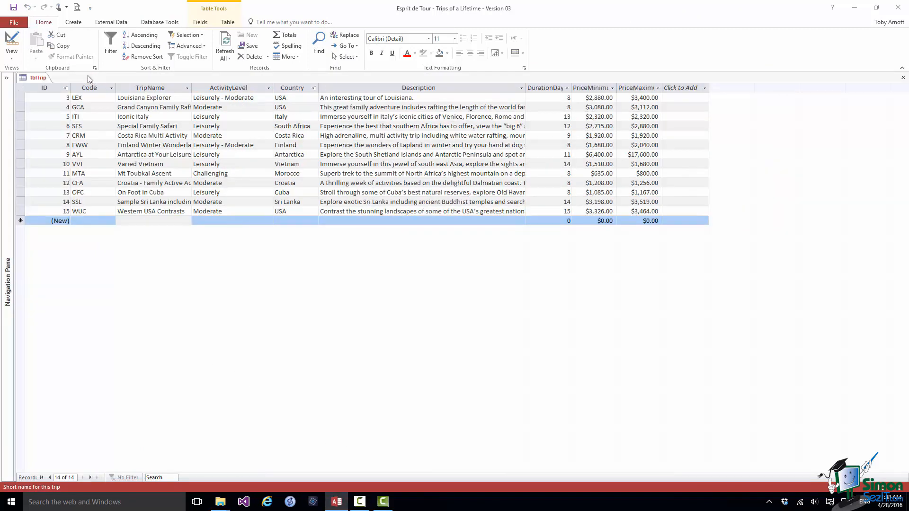
pyautogui.click(201, 23)
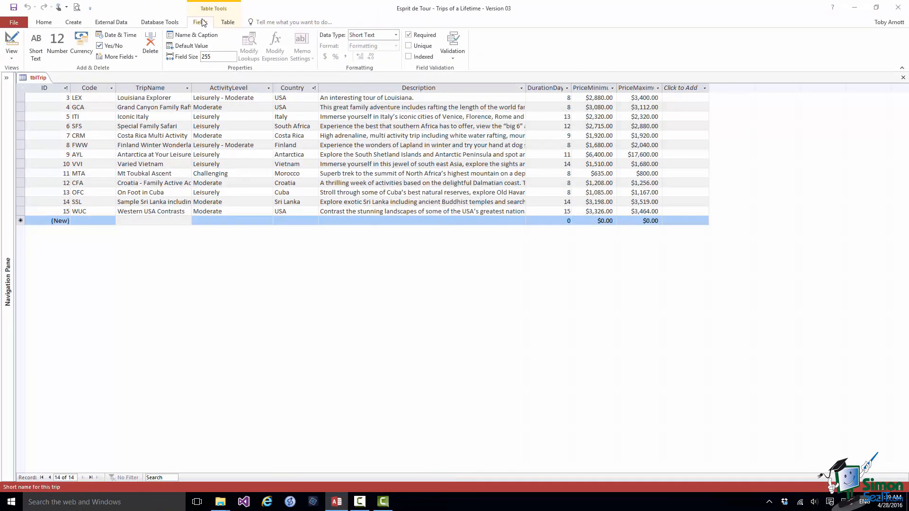
pyautogui.click(12, 58)
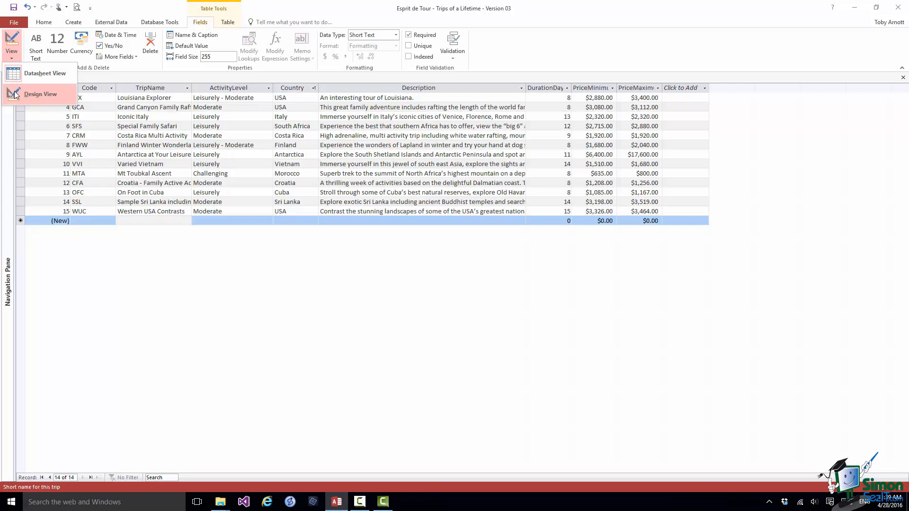
pyautogui.click(155, 9)
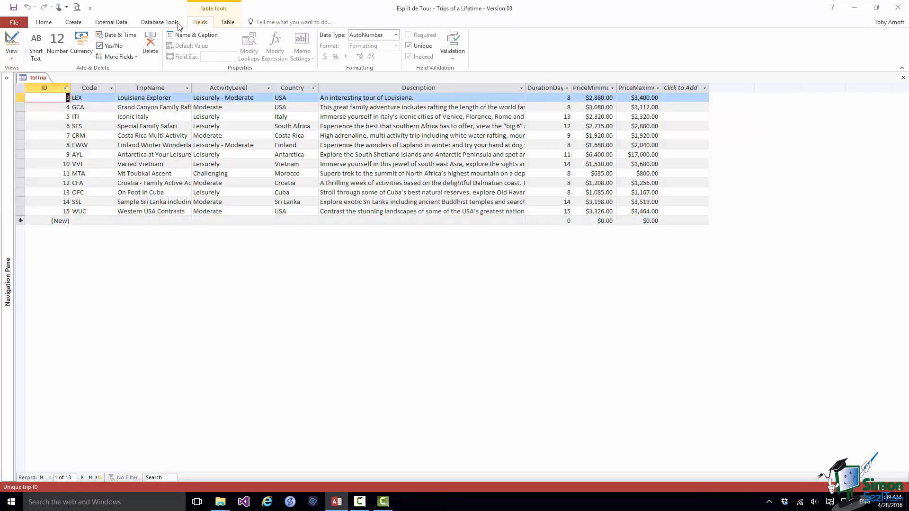
pyautogui.click(16, 37)
# - Insert a Short Text field after the Country column in tblTrip and review the list of additional field types
pyautogui.click(296, 89)
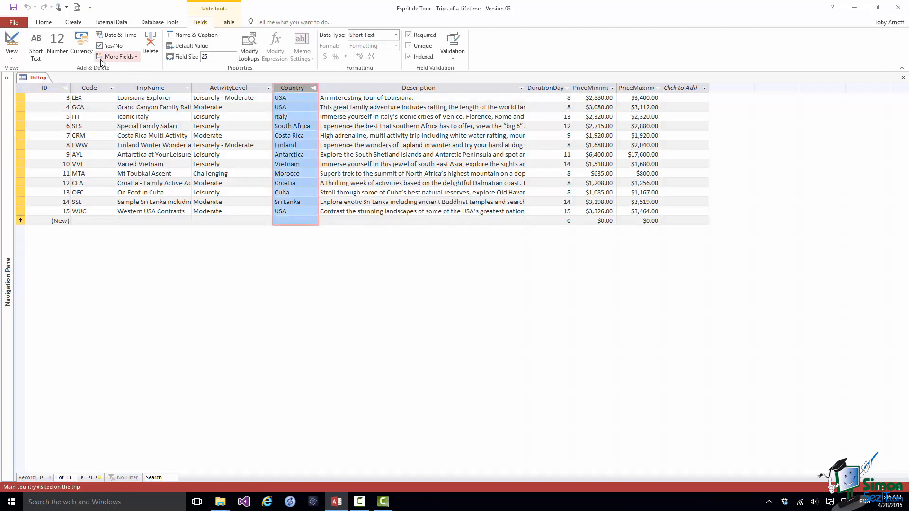
pyautogui.click(36, 49)
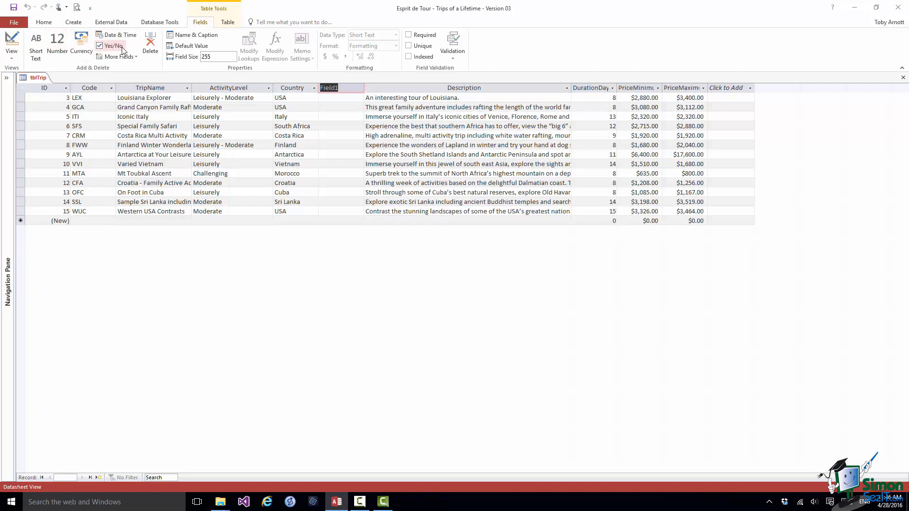
pyautogui.click(137, 57)
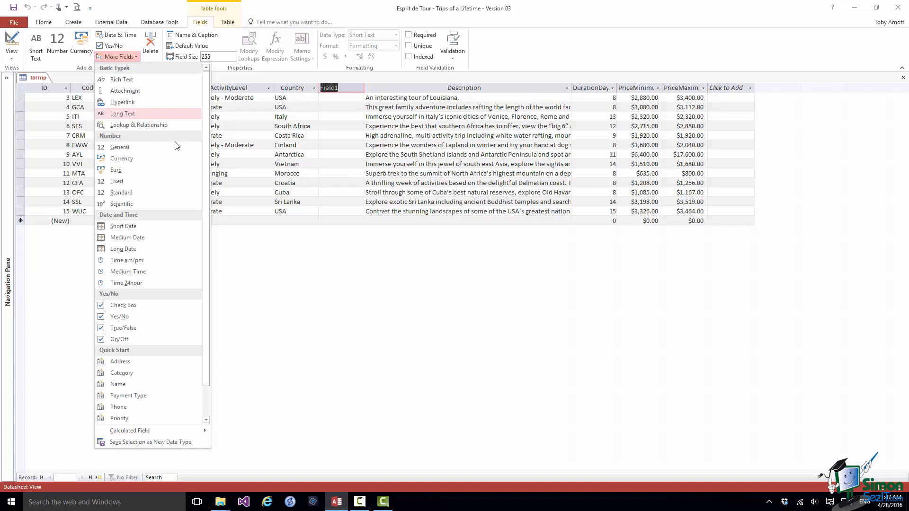
pyautogui.click(258, 262)
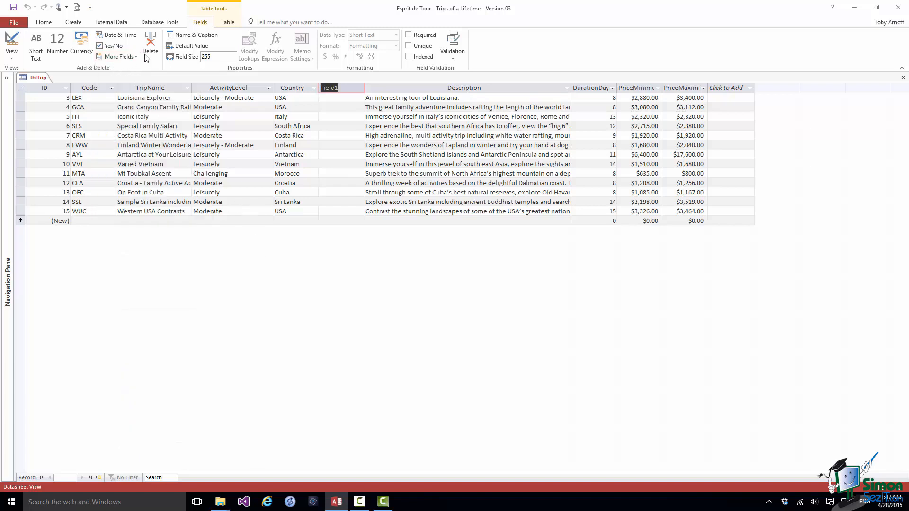
# - Permanently delete the new empty field between Country and Description
pyautogui.click(352, 89)
pyautogui.click(150, 44)
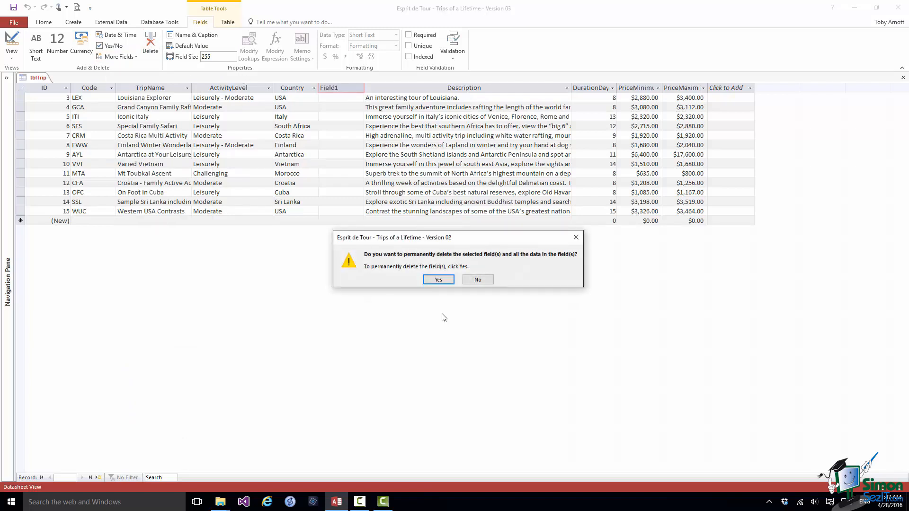
pyautogui.click(439, 279)
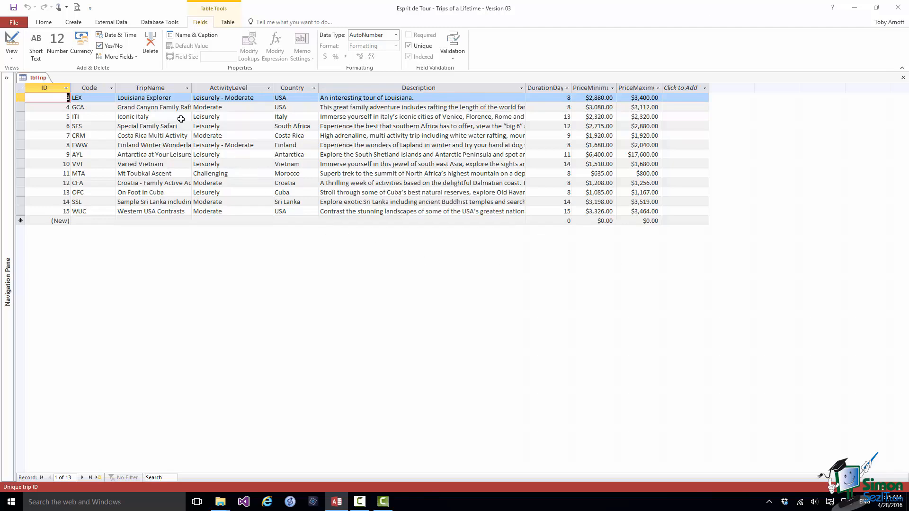
# - Examine the TripName field's name, caption and description properties and its default value expression, leaving them as they are
pyautogui.click(151, 90)
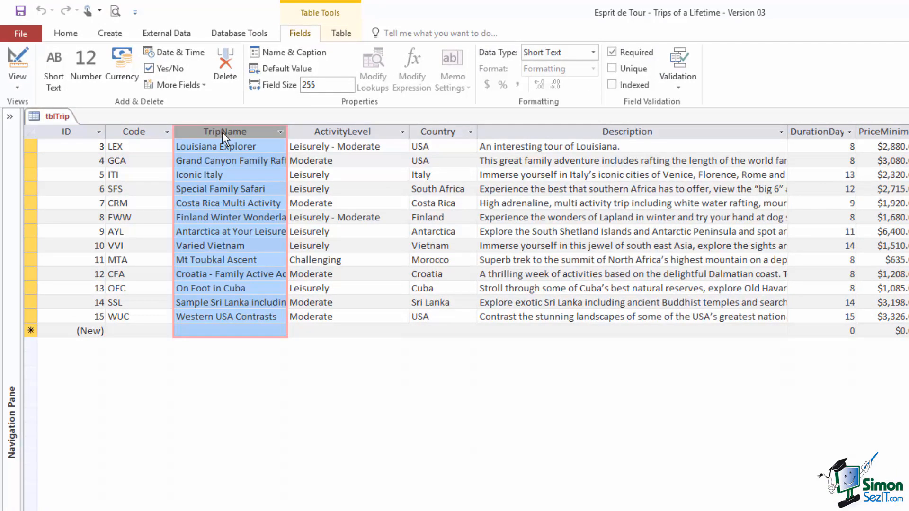
pyautogui.click(311, 52)
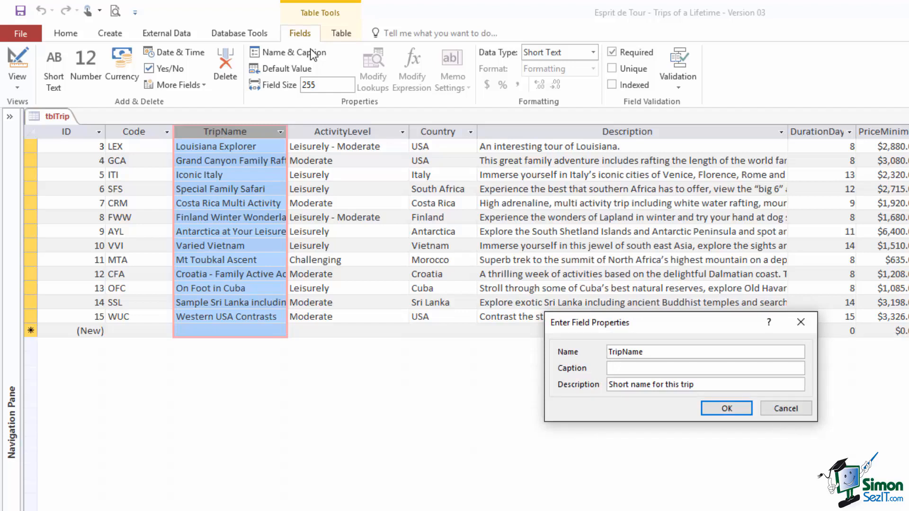
pyautogui.click(791, 405)
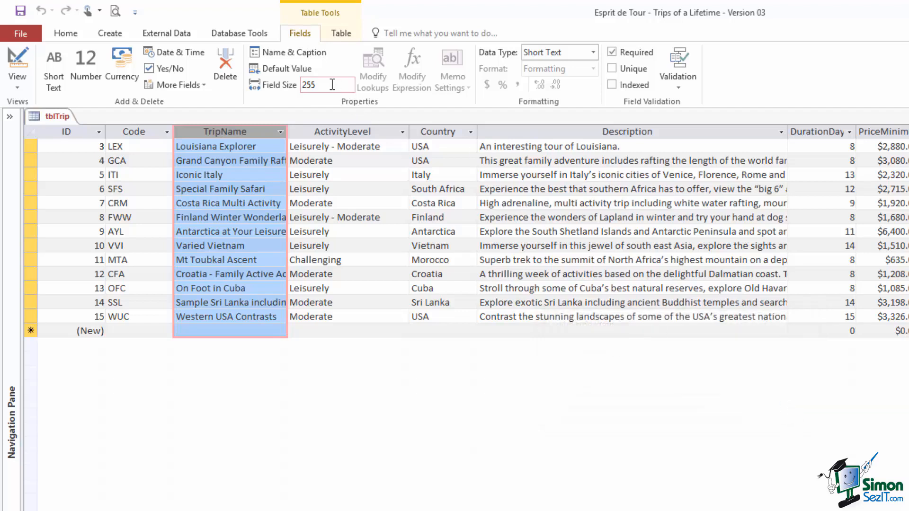
pyautogui.click(284, 72)
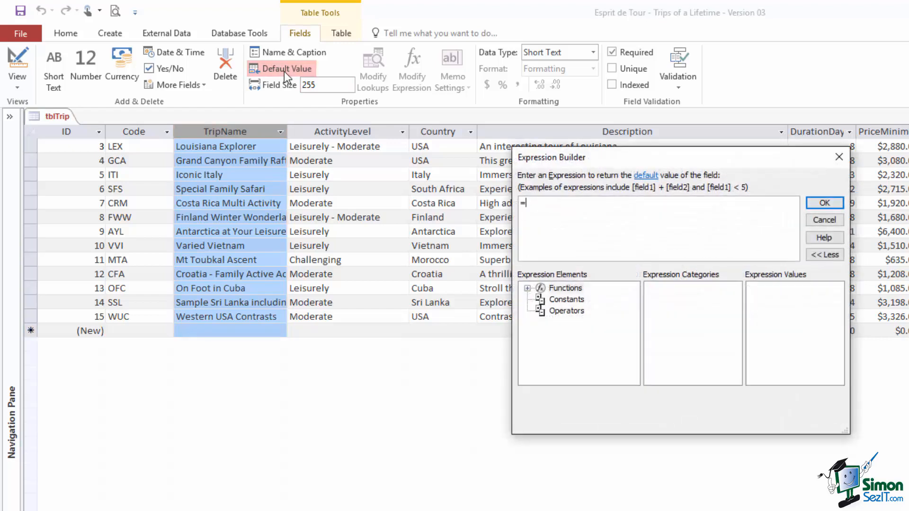
pyautogui.click(824, 220)
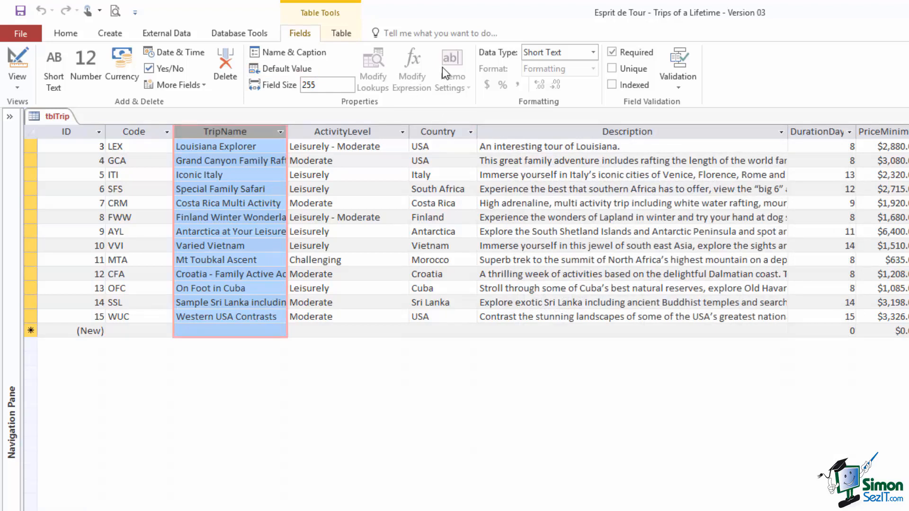
# - Examine the lookup values of the Country field in the Lookup Wizard and leave it without changes
pyautogui.click(437, 134)
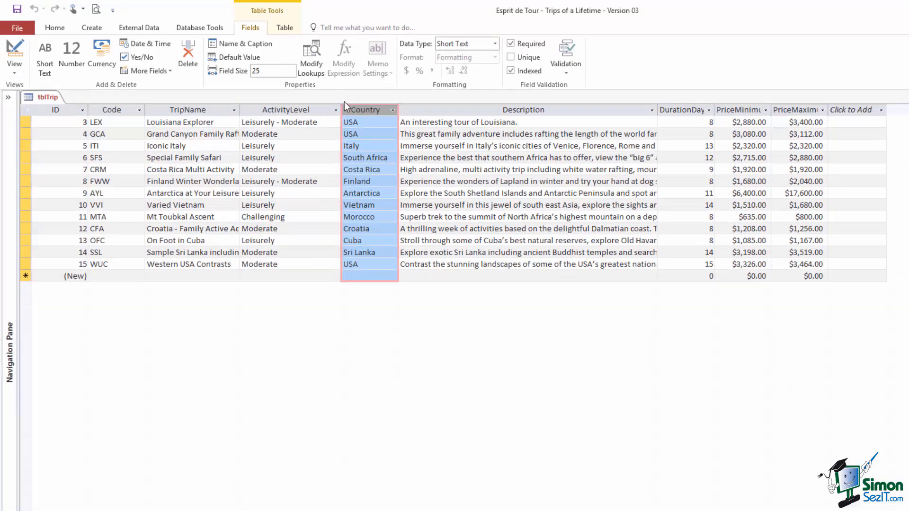
pyautogui.click(310, 55)
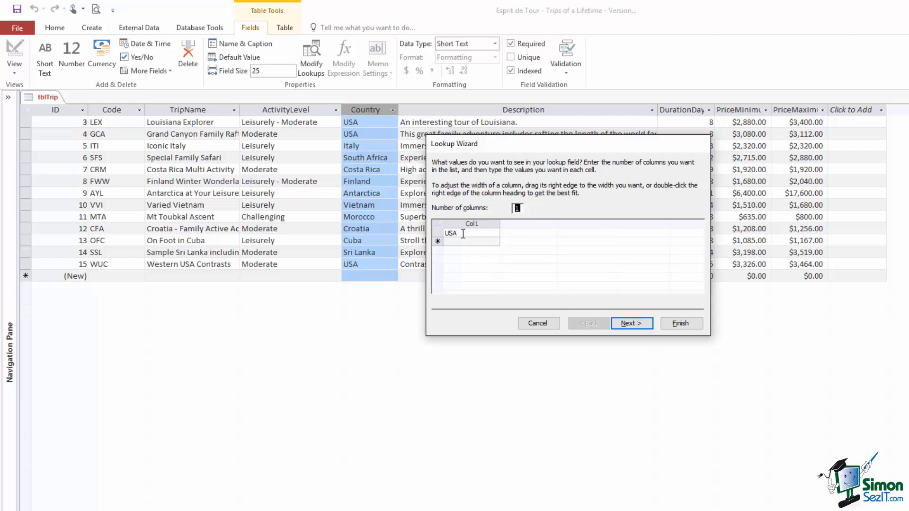
pyautogui.click(535, 323)
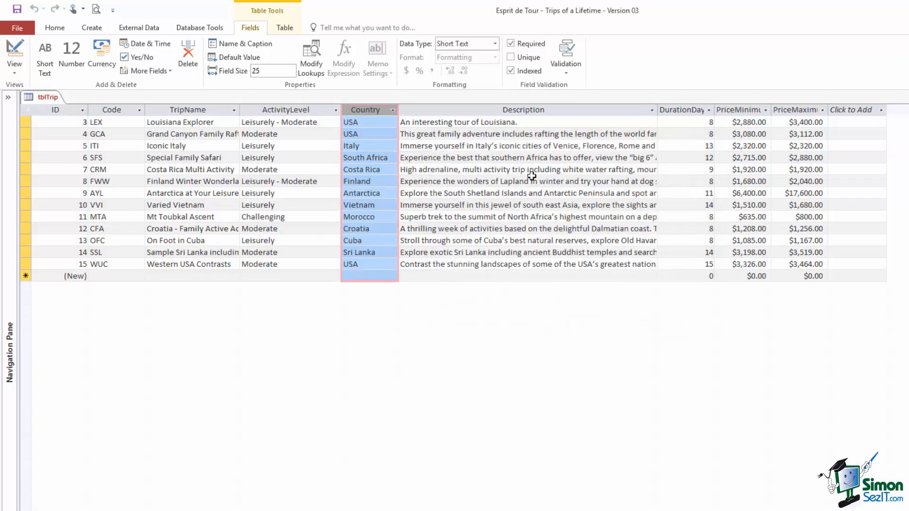
# - Examine the memo settings available for the Description field and leave them as they are
pyautogui.click(522, 110)
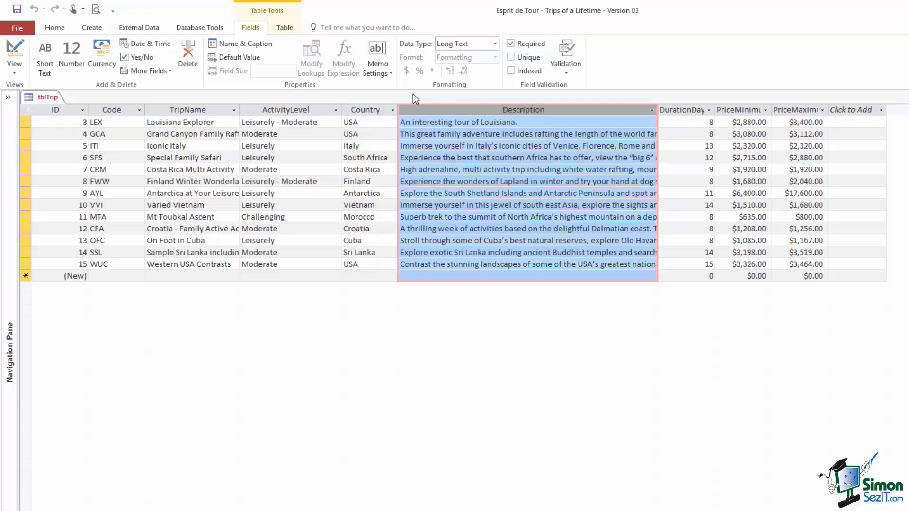
pyautogui.click(383, 73)
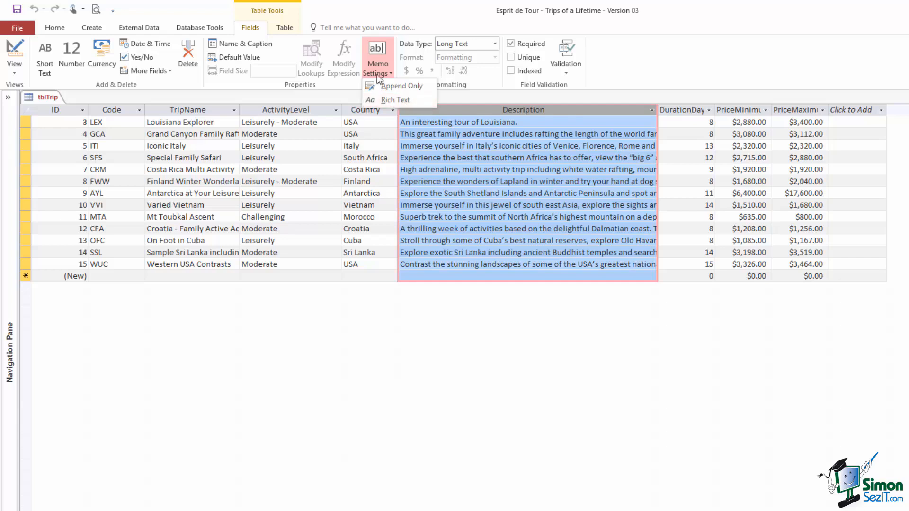
pyautogui.click(620, 75)
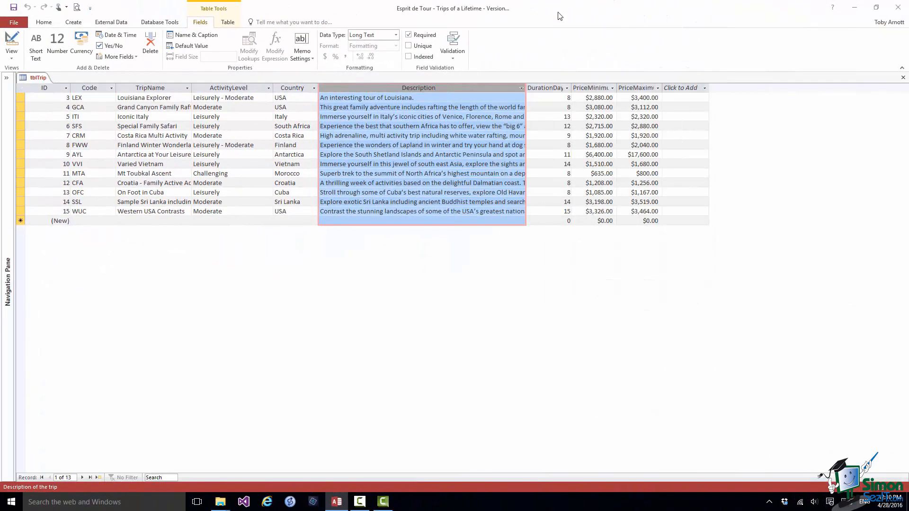
# - Format the DurationDays field as Currency and increase its display to four decimal places
pyautogui.click(549, 87)
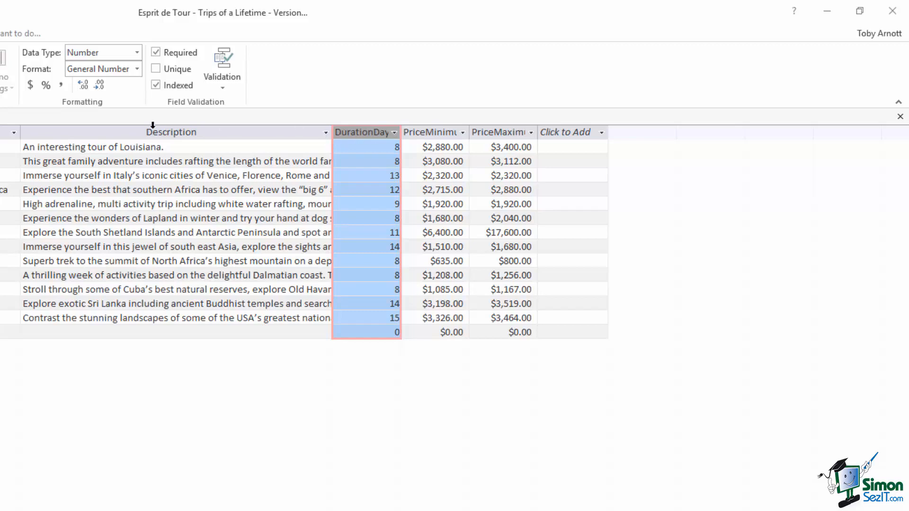
pyautogui.click(32, 85)
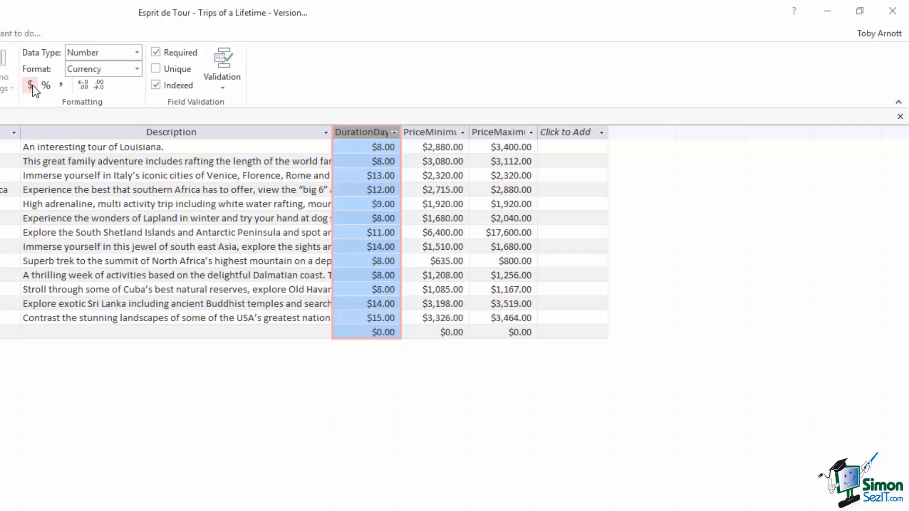
pyautogui.click(82, 87)
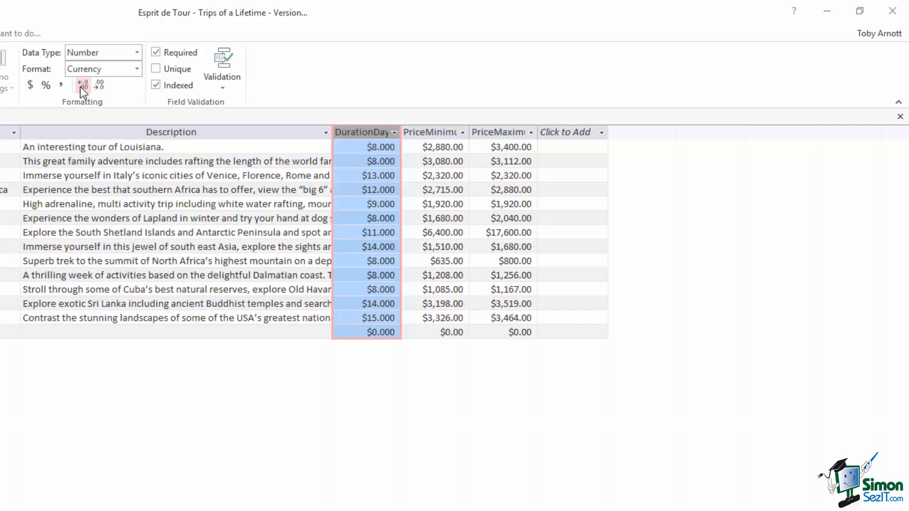
pyautogui.click(81, 86)
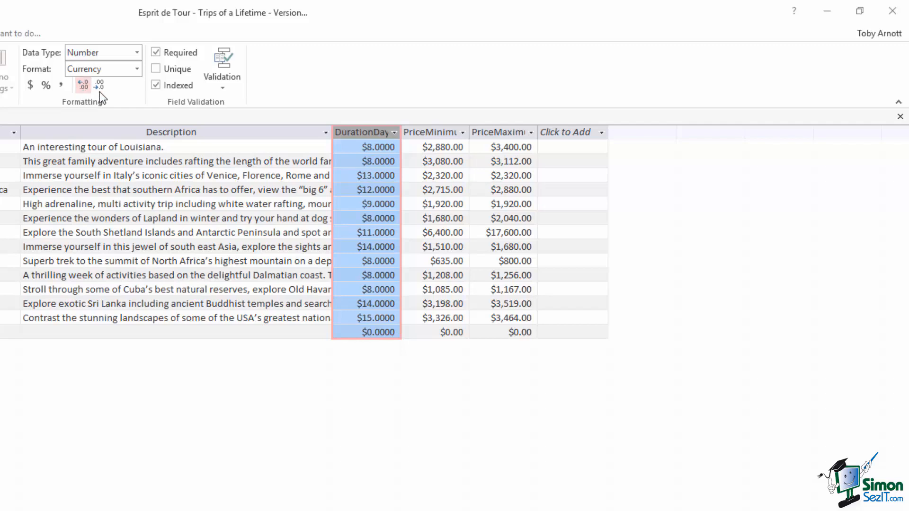
# - Reduce the DurationDays field to no decimal places and return its format to General Number
pyautogui.click(101, 86)
pyautogui.click(100, 86)
pyautogui.click(100, 86)
pyautogui.click(101, 86)
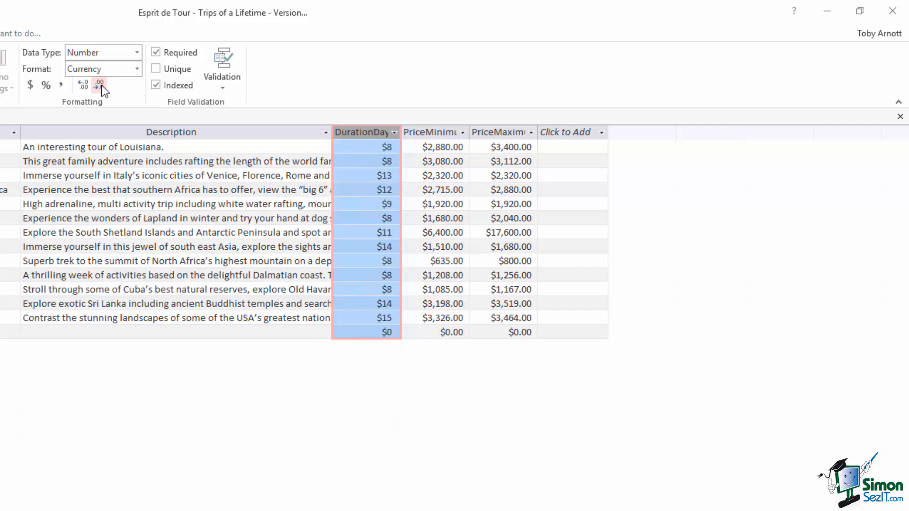
pyautogui.click(136, 69)
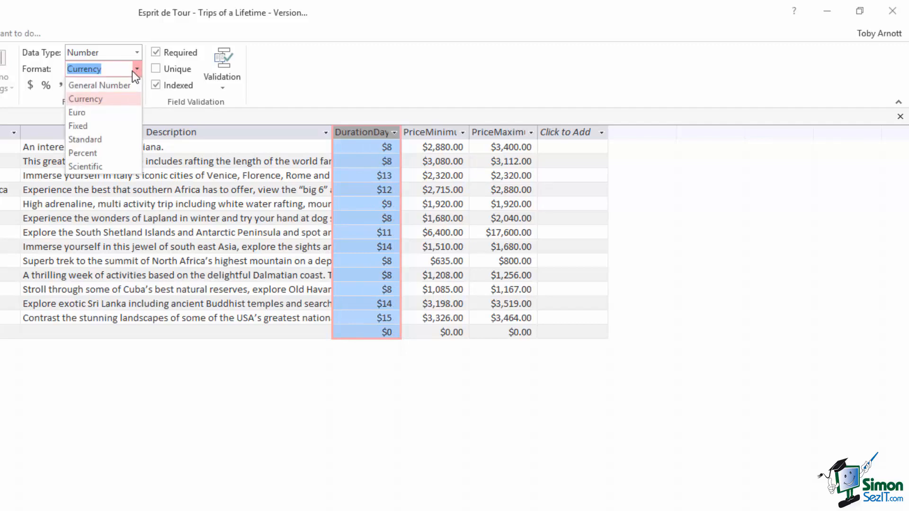
pyautogui.click(115, 83)
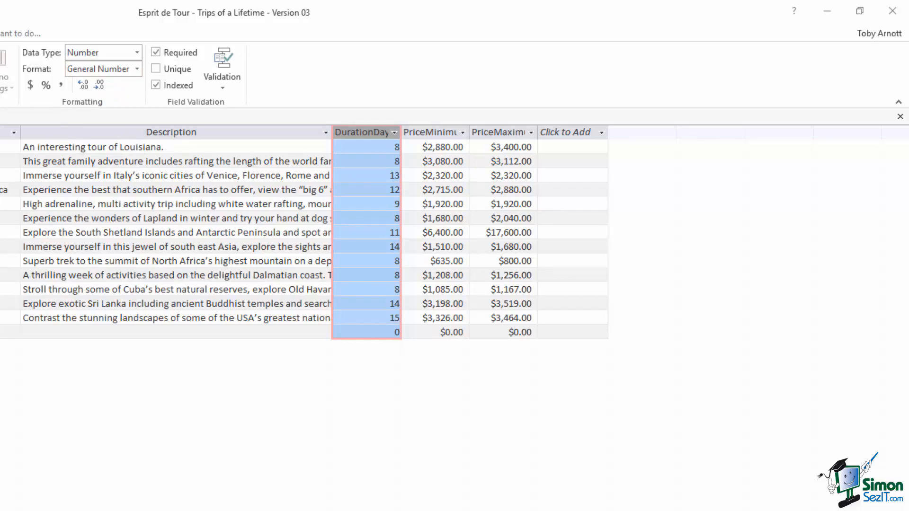
# - Remove two decimal places from the PriceMinimum field and keep Currency as its data type
pyautogui.click(433, 134)
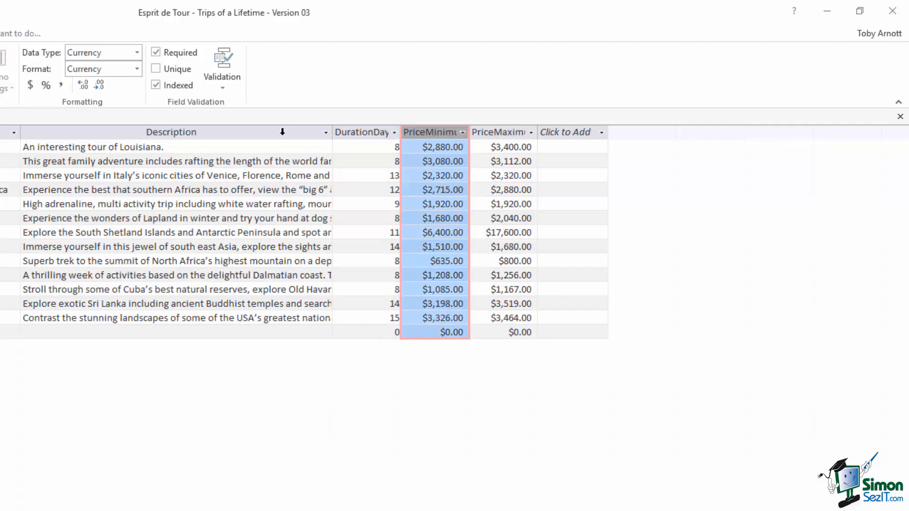
pyautogui.click(101, 84)
pyautogui.click(101, 84)
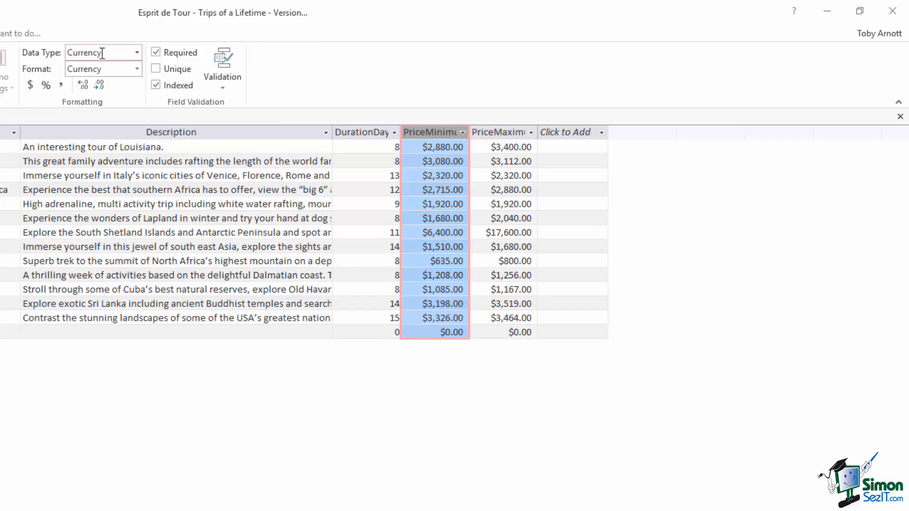
pyautogui.click(138, 53)
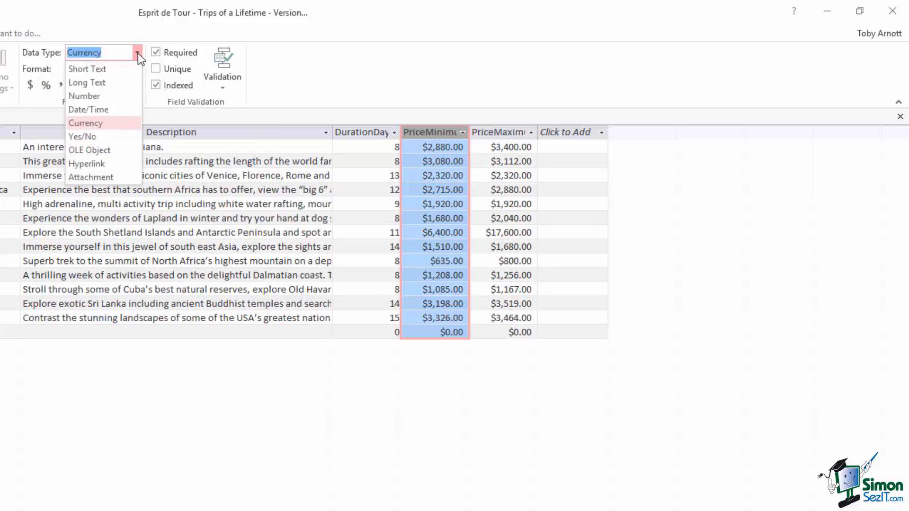
pyautogui.click(108, 124)
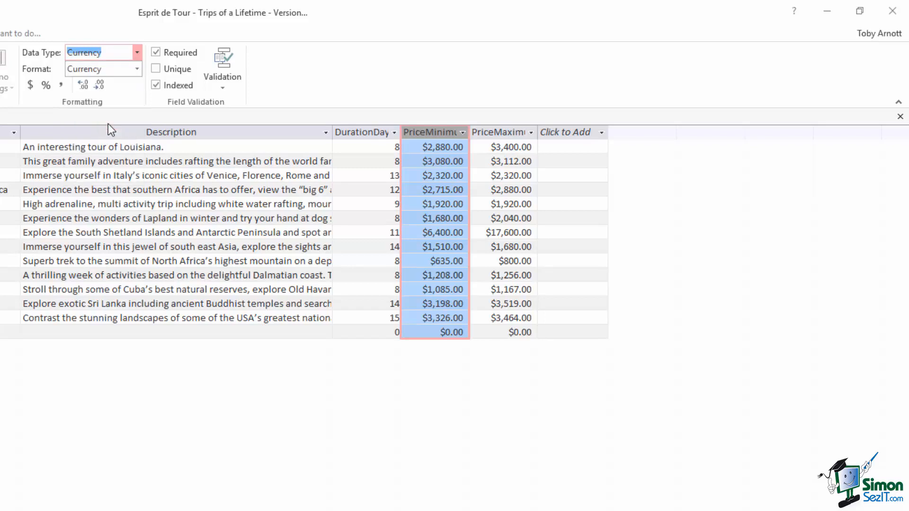
# - Try the Euro format on the PriceMinimum field and switch it back to Currency
pyautogui.click(137, 71)
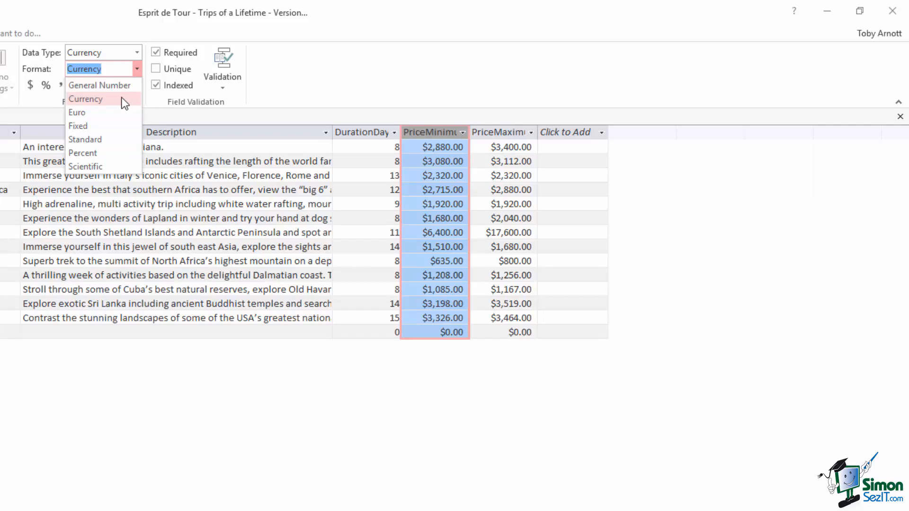
pyautogui.click(100, 114)
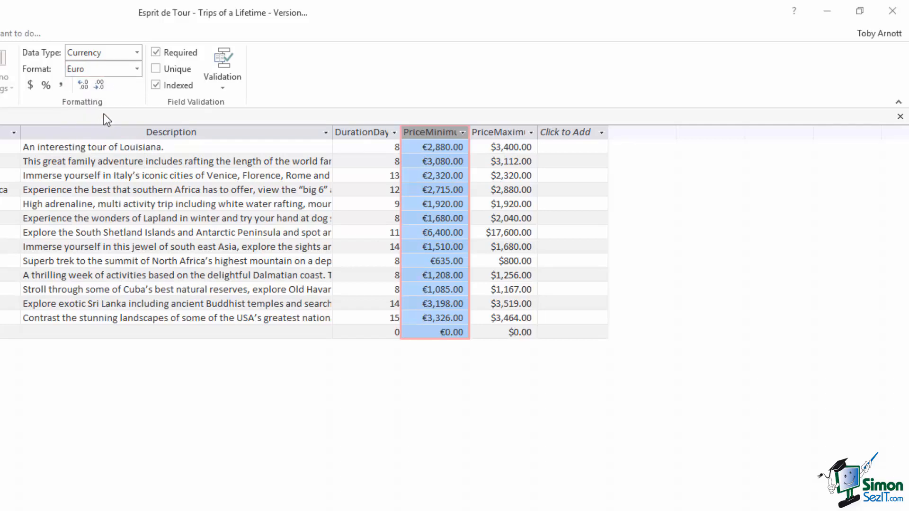
pyautogui.click(137, 68)
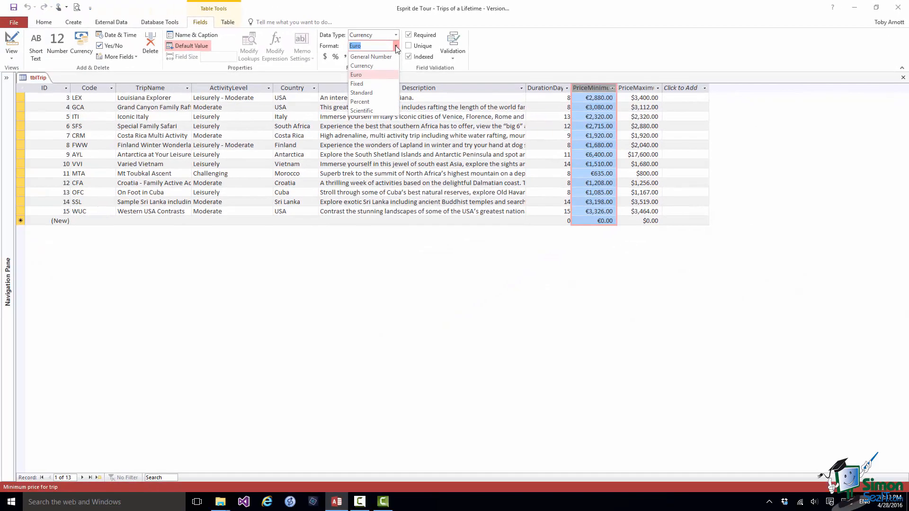
pyautogui.click(375, 65)
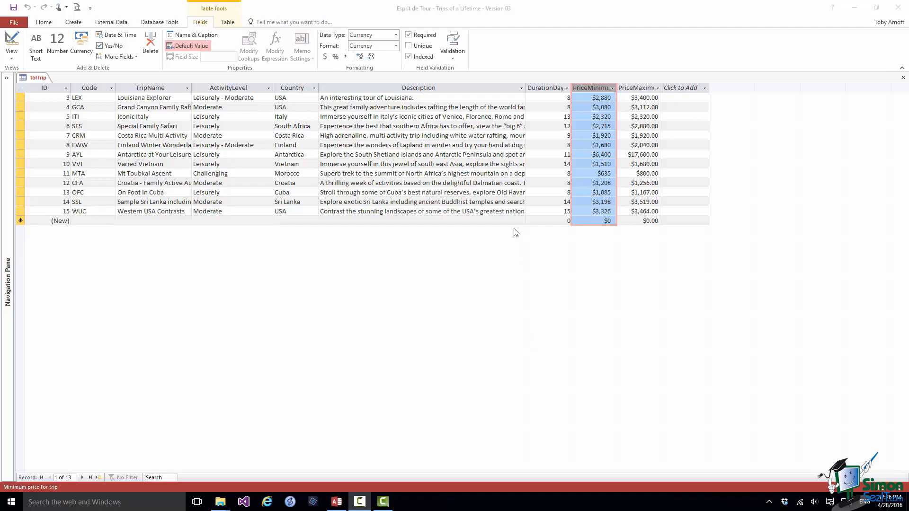
# - Examine the PriceMinimum field's validation rule and field validation message, cancelling both without changes
pyautogui.click(454, 58)
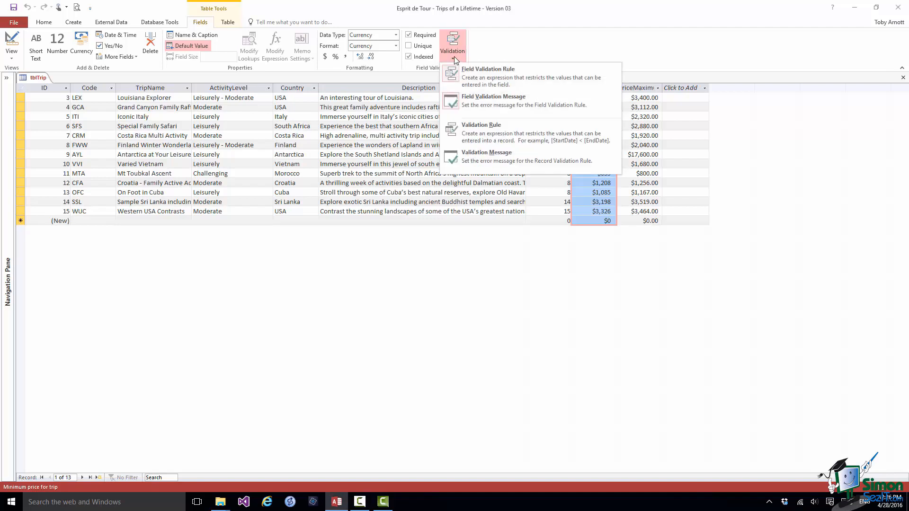
pyautogui.click(508, 71)
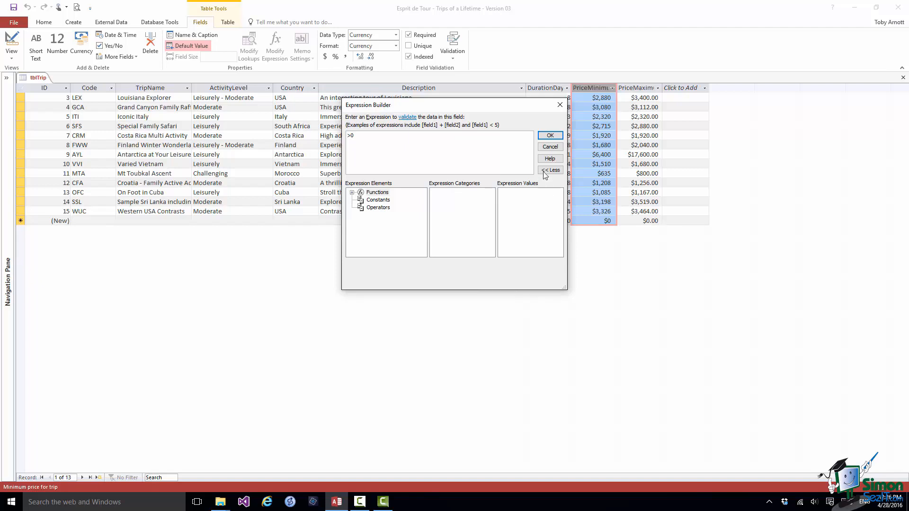
pyautogui.click(548, 148)
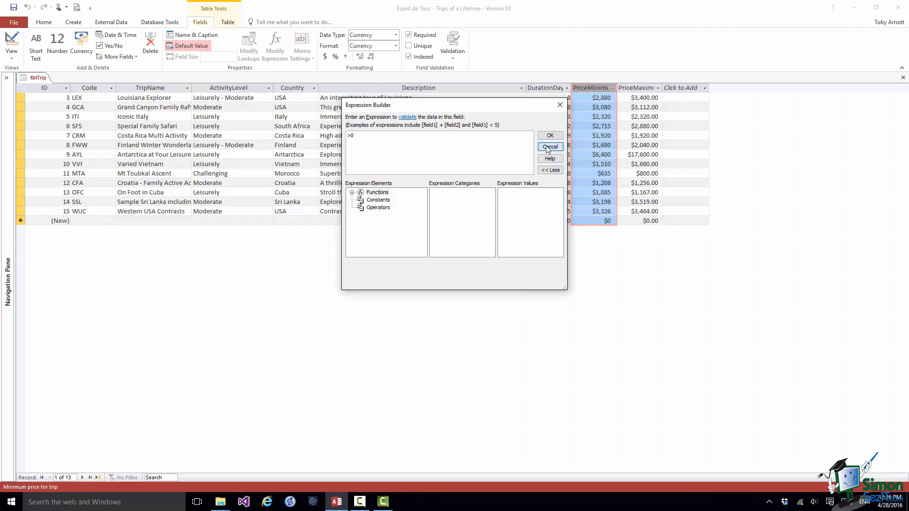
pyautogui.click(450, 60)
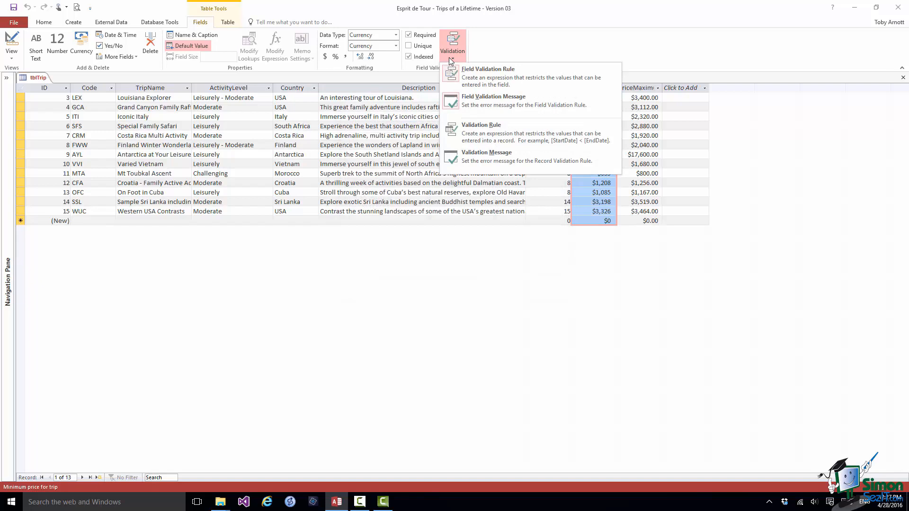
pyautogui.click(492, 101)
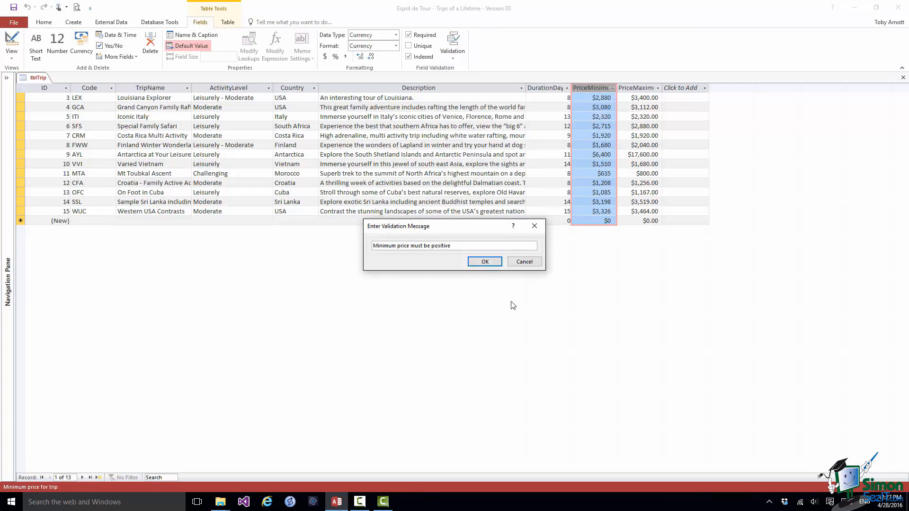
pyautogui.click(523, 262)
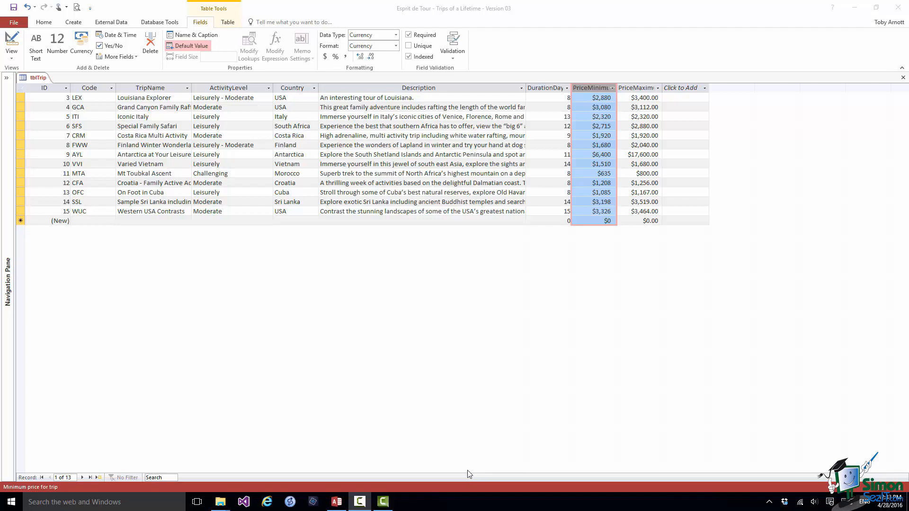
# - Create the record validation rule [PriceMinimum] <= [PriceMaximum] for tblTrip in the Expression Builder
pyautogui.click(453, 57)
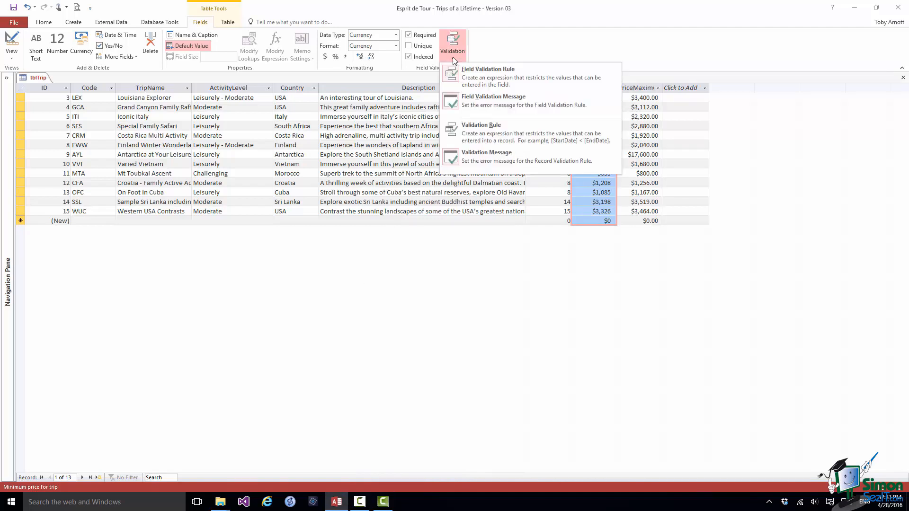
pyautogui.click(489, 135)
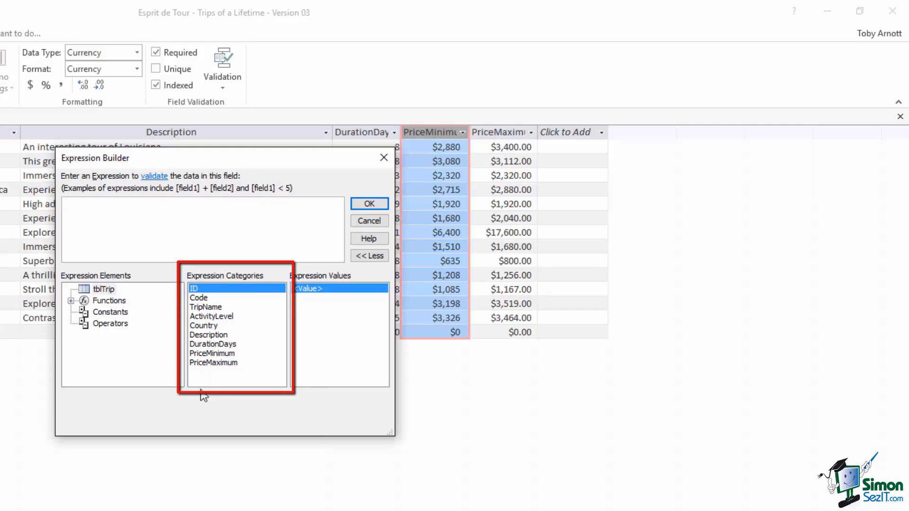
pyautogui.click(200, 352)
pyautogui.doubleClick(200, 352)
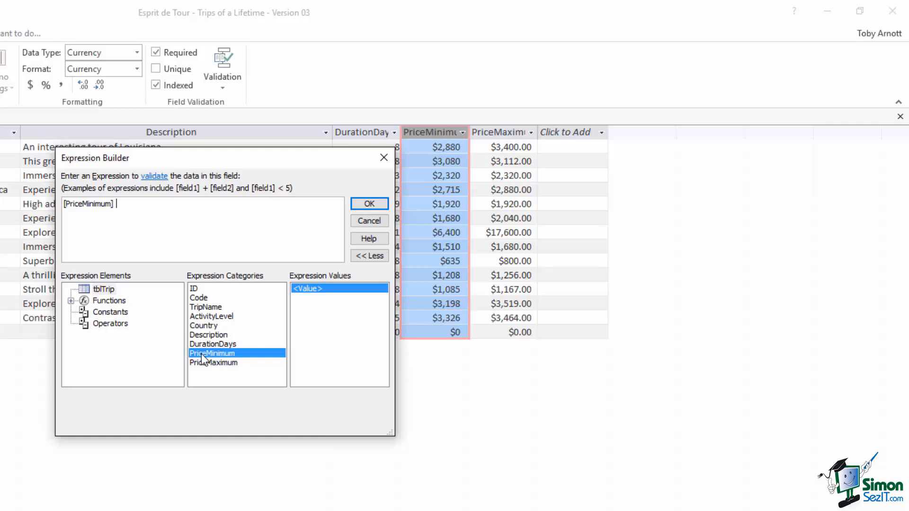
pyautogui.write('<=')
pyautogui.doubleClick(211, 363)
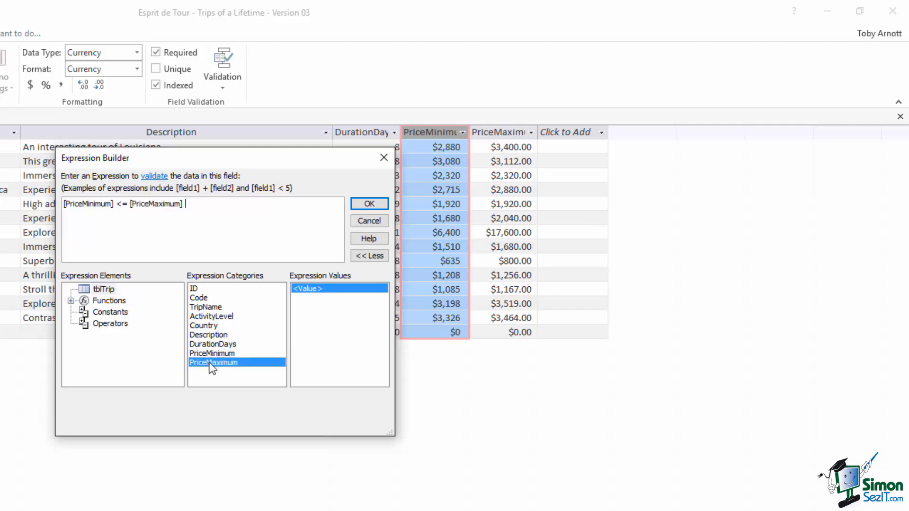
pyautogui.click(369, 205)
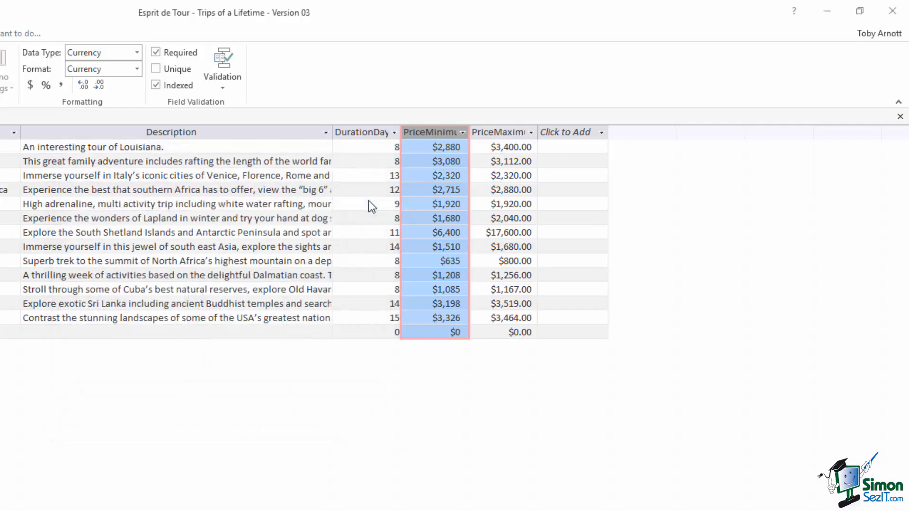
# - Set the record validation message to "Minimum price cannot be greater than maximum price"
pyautogui.click(223, 90)
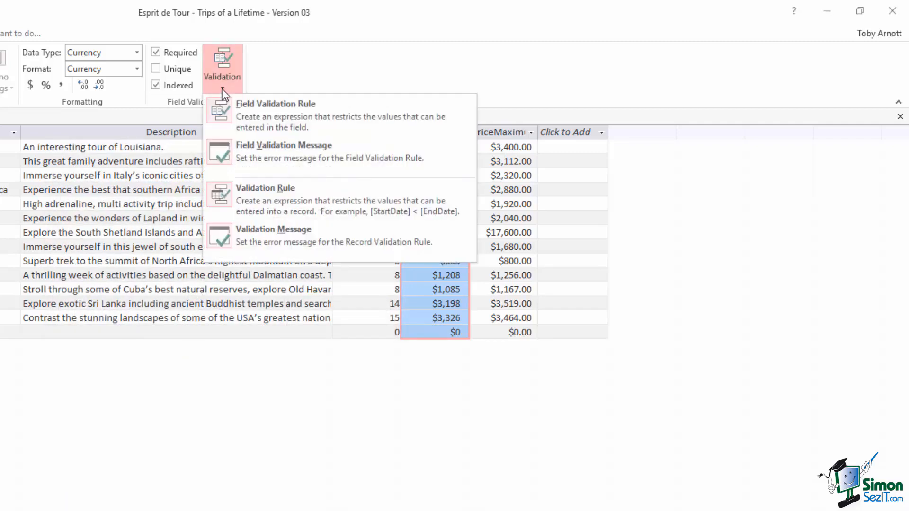
pyautogui.click(286, 239)
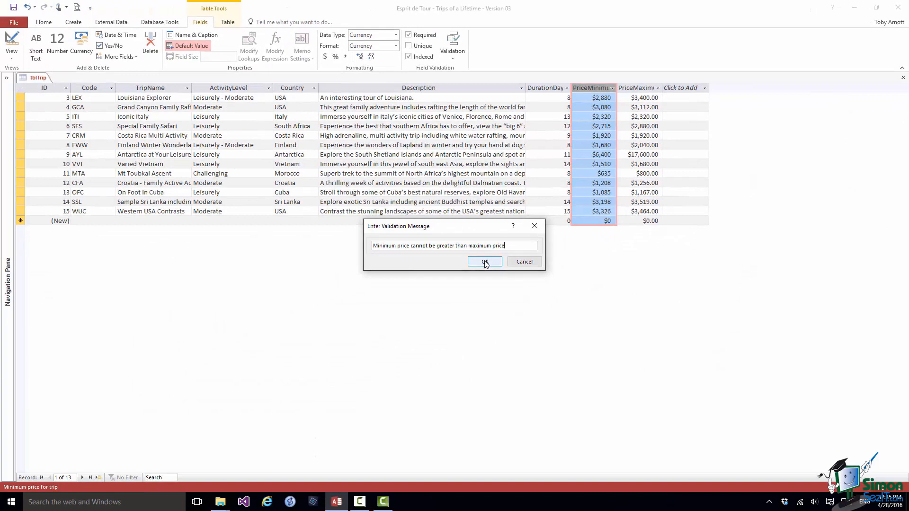
pyautogui.click(485, 261)
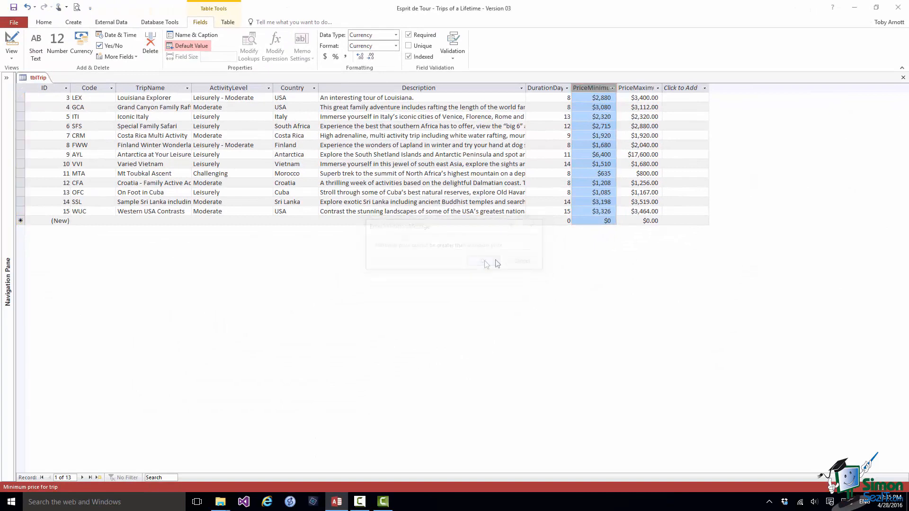
# - Test the record validation rule by raising the Louisiana Explorer trip's PriceMinimum to $3,880, and restore it to $2,880
pyautogui.click(664, 211)
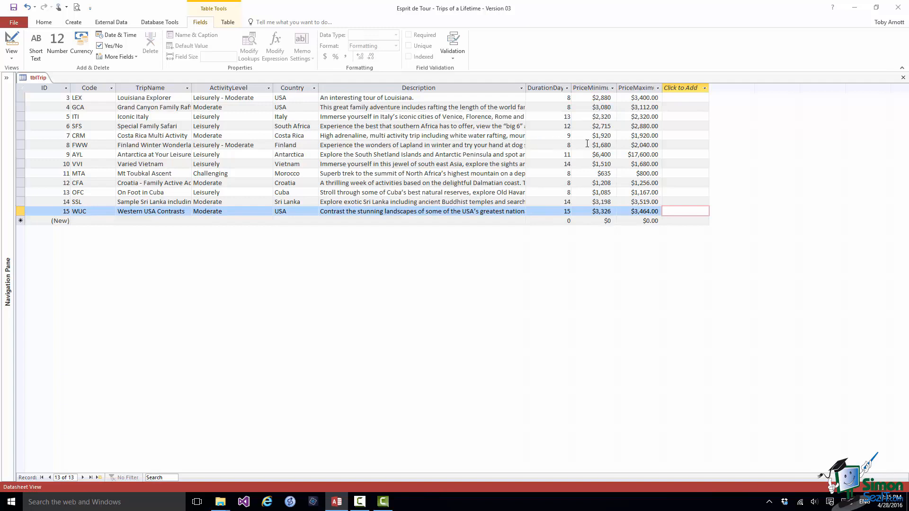
pyautogui.click(598, 97)
pyautogui.press('BackSpace')
pyautogui.write('3')
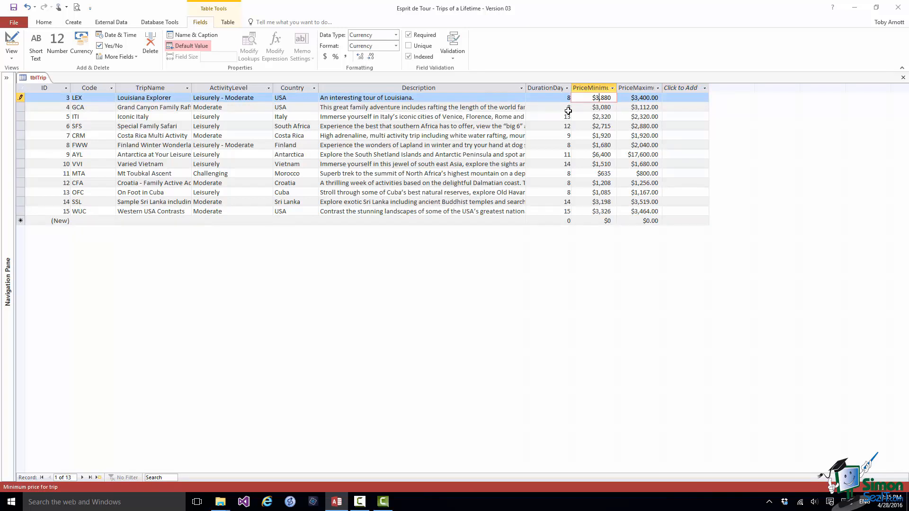
pyautogui.click(551, 107)
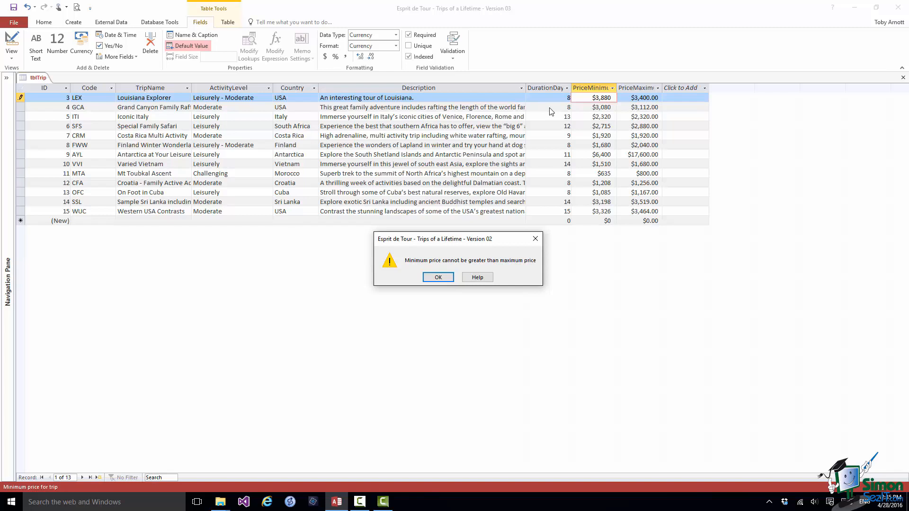
pyautogui.click(436, 278)
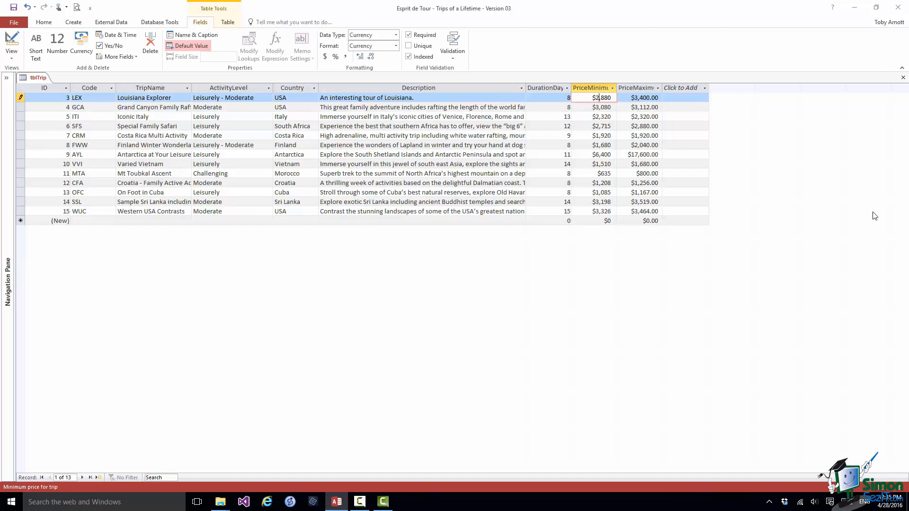
pyautogui.click(488, 108)
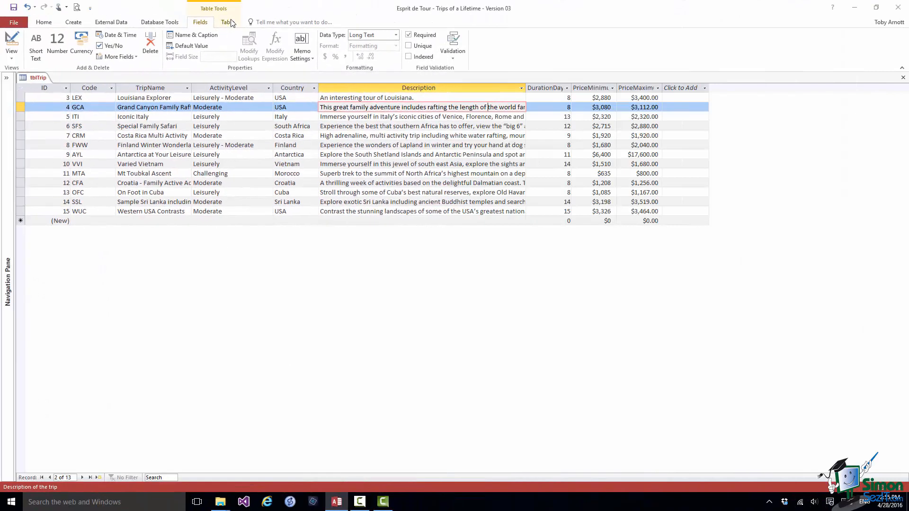
pyautogui.click(228, 22)
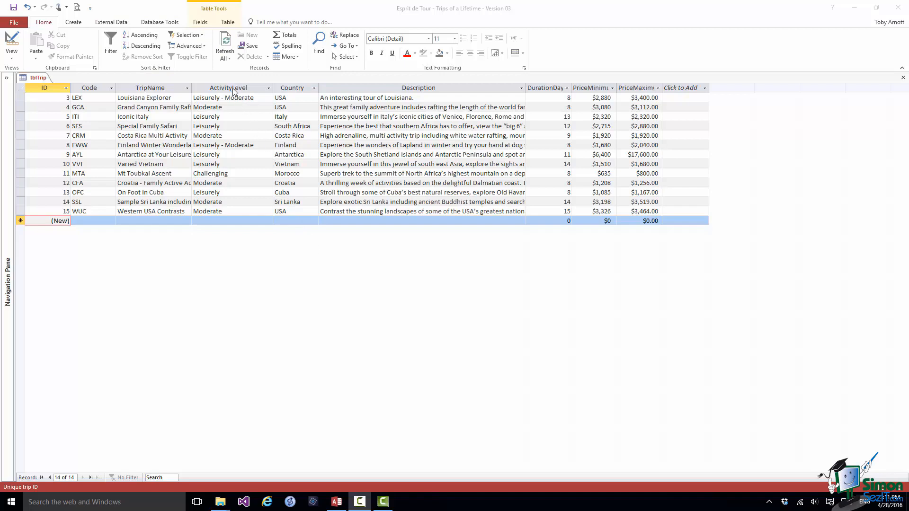
# - Filter tblTrip to show only trips with the Moderate activity level, and clear the filter from ActivityLevel
pyautogui.click(269, 88)
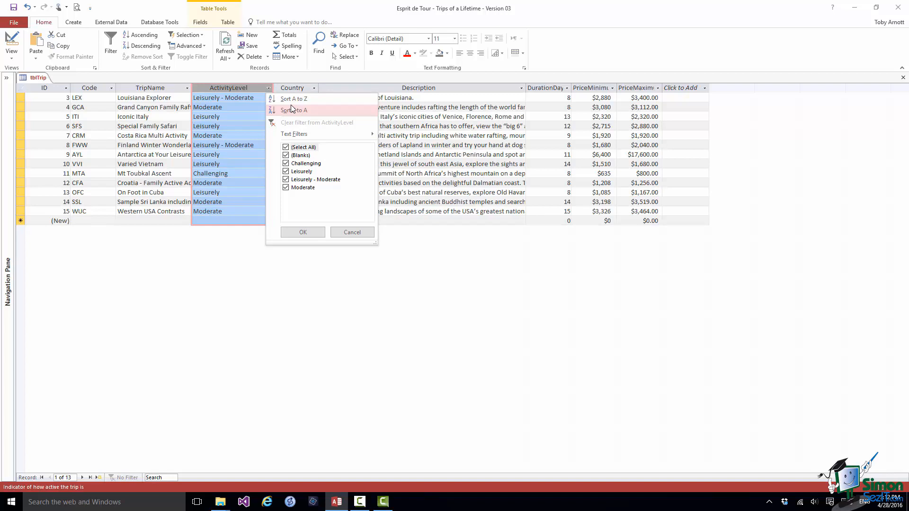
pyautogui.click(286, 148)
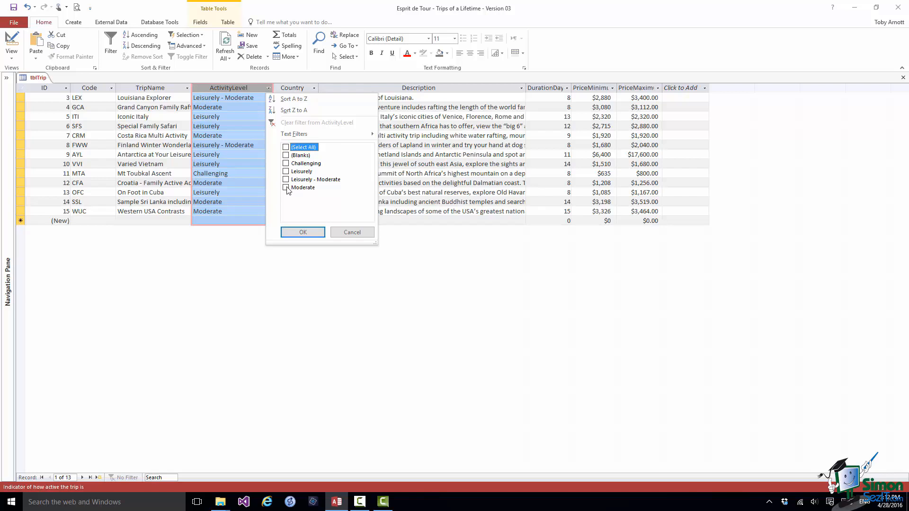
pyautogui.click(301, 233)
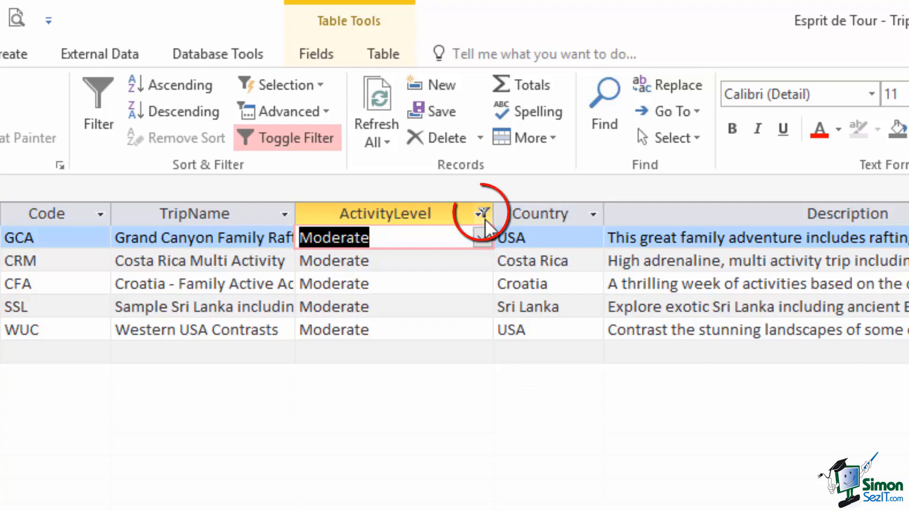
pyautogui.moveTo(487, 225)
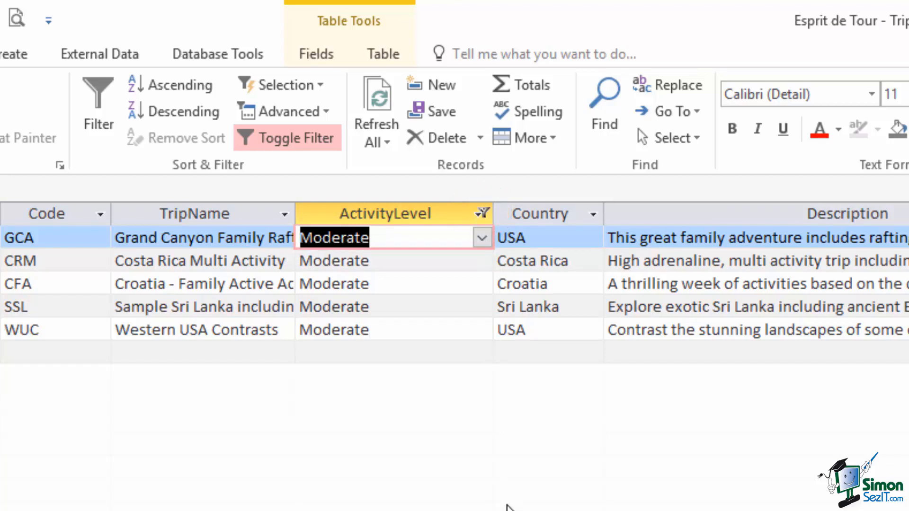
pyautogui.click(483, 211)
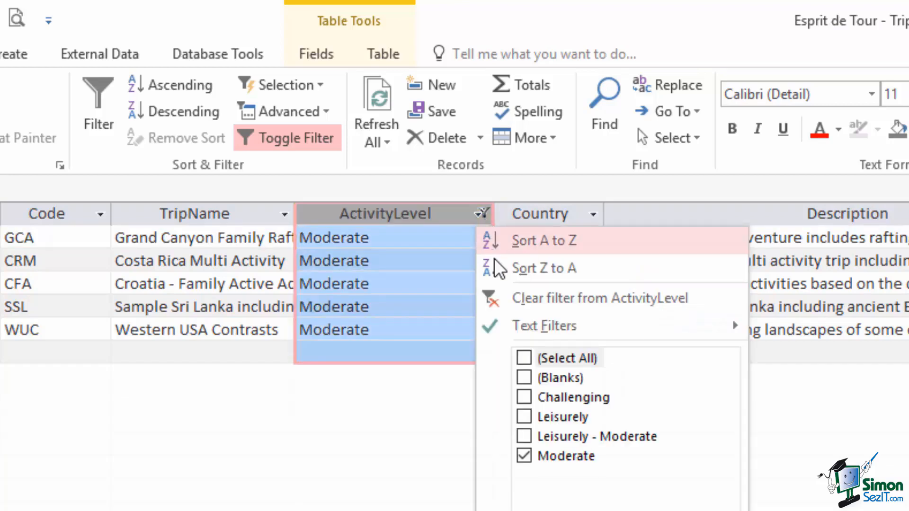
pyautogui.click(612, 297)
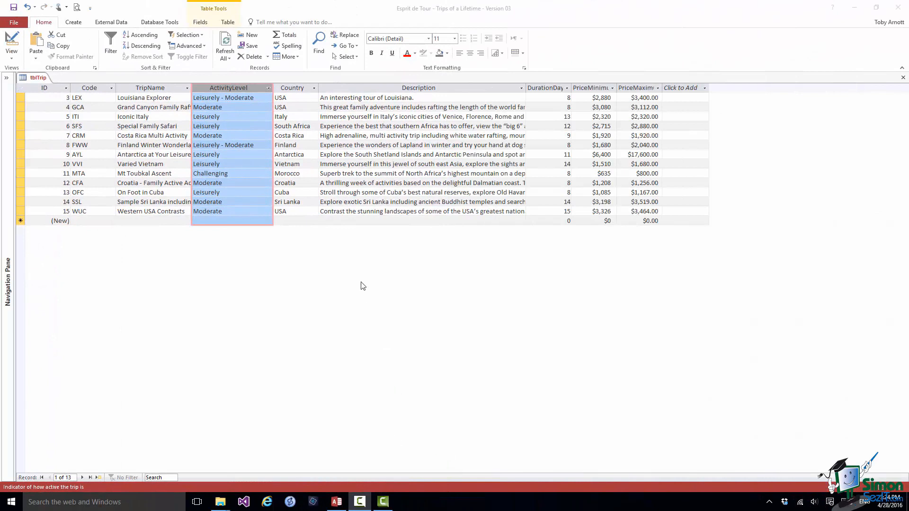
# - Filter the Country field to show only Costa Rica and USA trips, and clear that filter
pyautogui.click(294, 87)
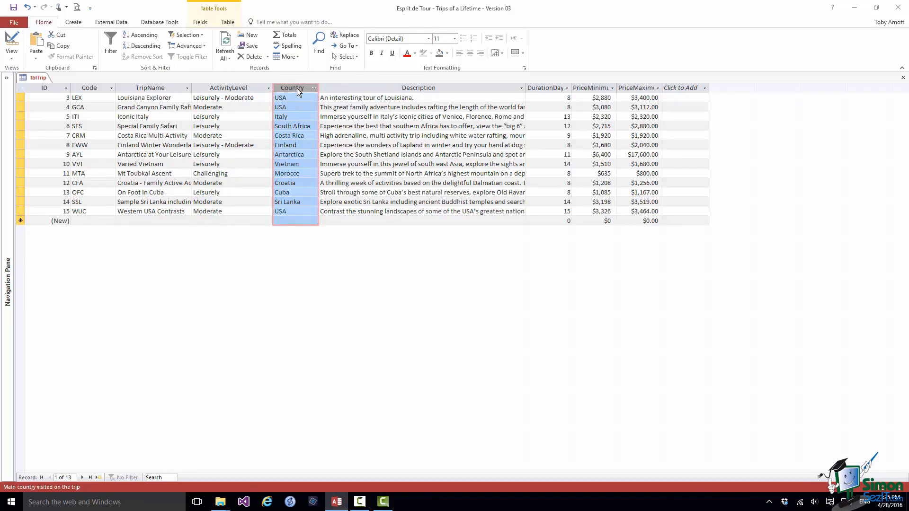
pyautogui.click(315, 88)
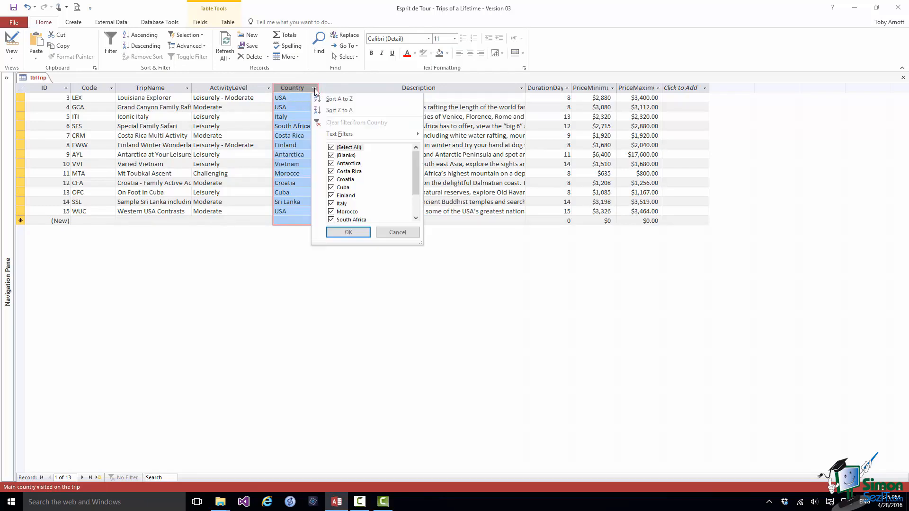
pyautogui.click(331, 148)
pyautogui.click(331, 172)
pyautogui.click(417, 218)
pyautogui.click(416, 218)
pyautogui.click(416, 218)
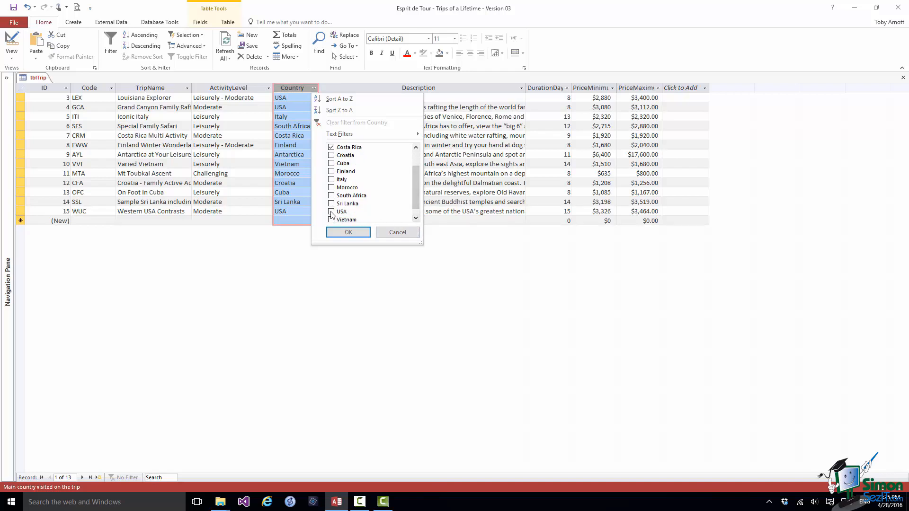
pyautogui.click(349, 234)
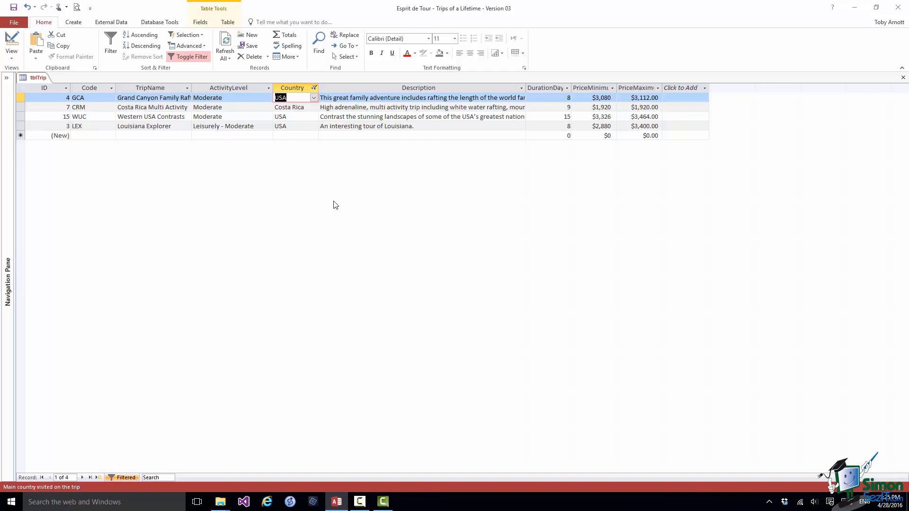
pyautogui.click(314, 87)
pyautogui.click(338, 121)
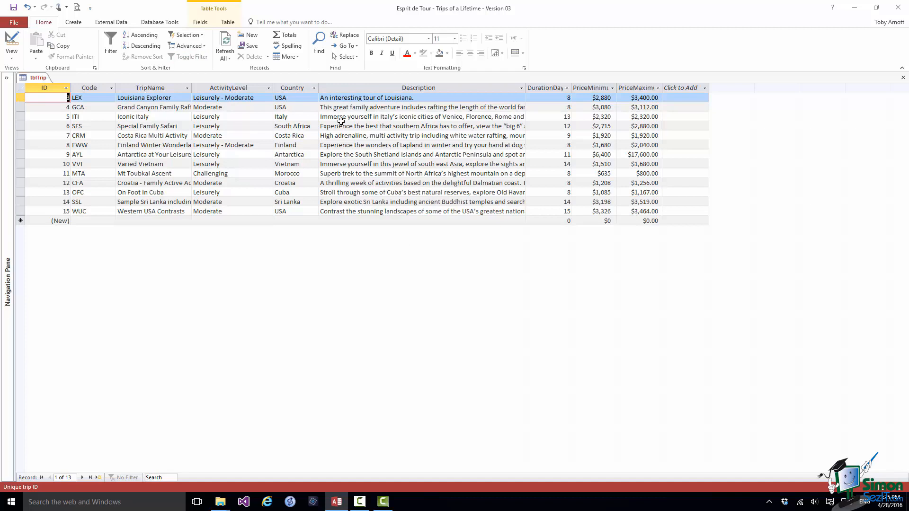
# - Filter the Description field for text containing "trek", and clear the filter from Description
pyautogui.click(430, 88)
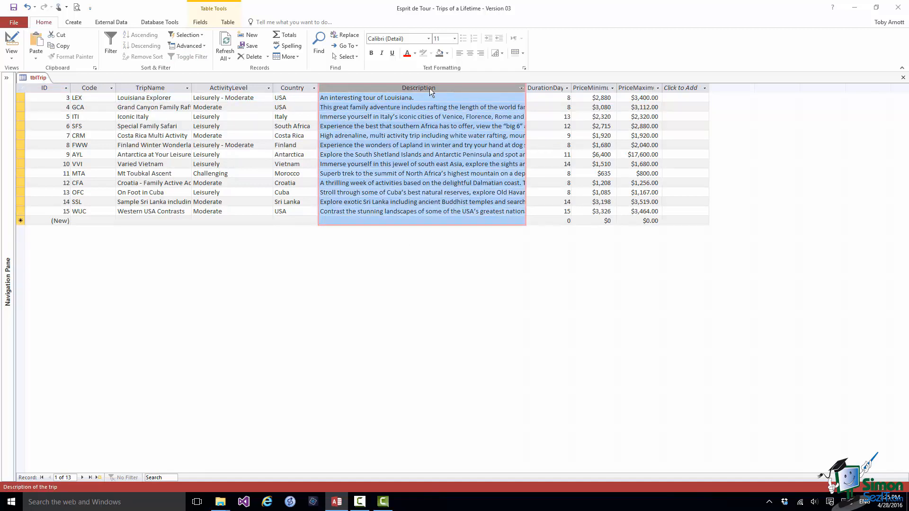
pyautogui.click(522, 88)
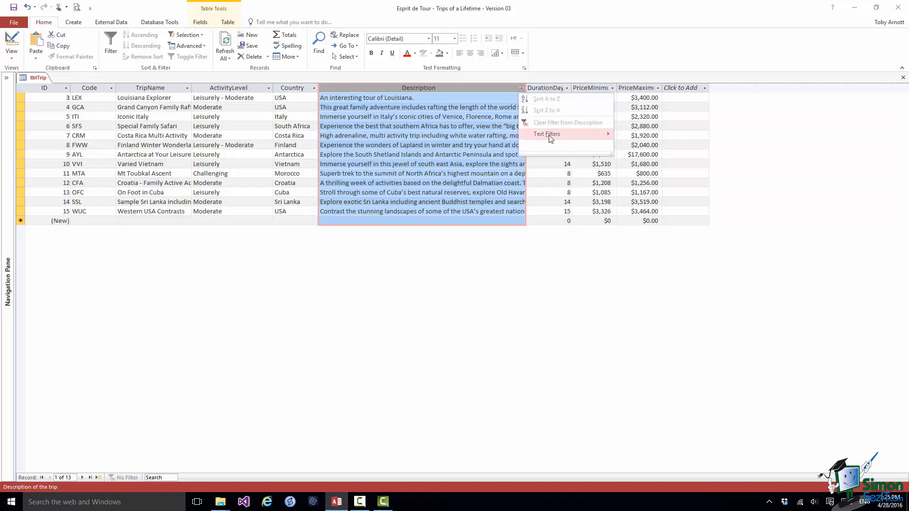
pyautogui.moveTo(550, 135)
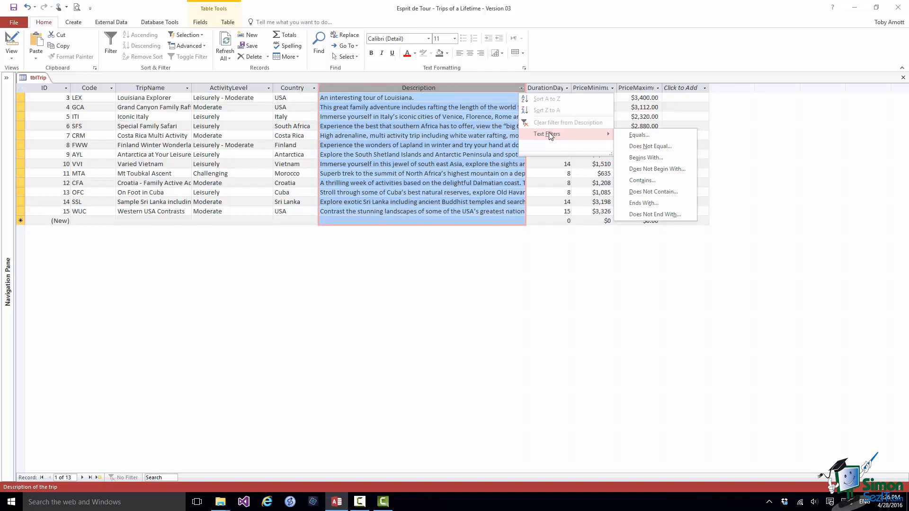
pyautogui.click(644, 181)
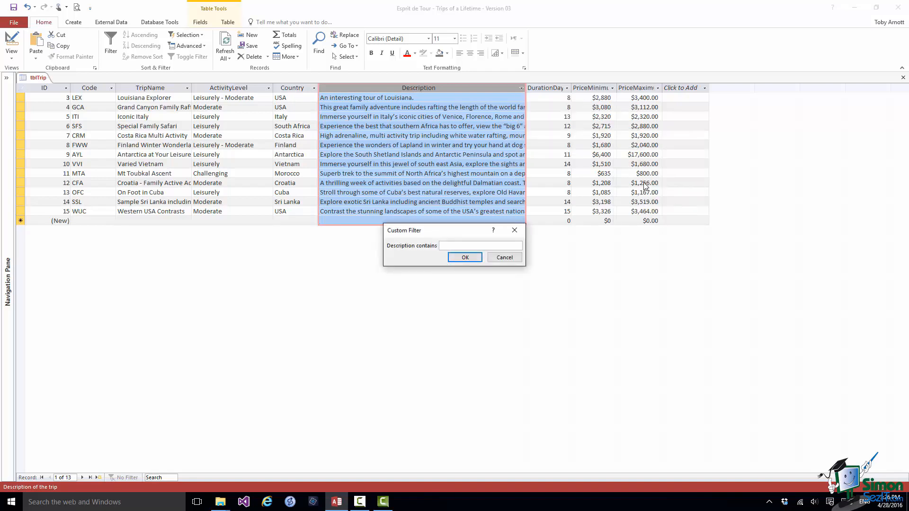
pyautogui.write('trek')
pyautogui.click(465, 258)
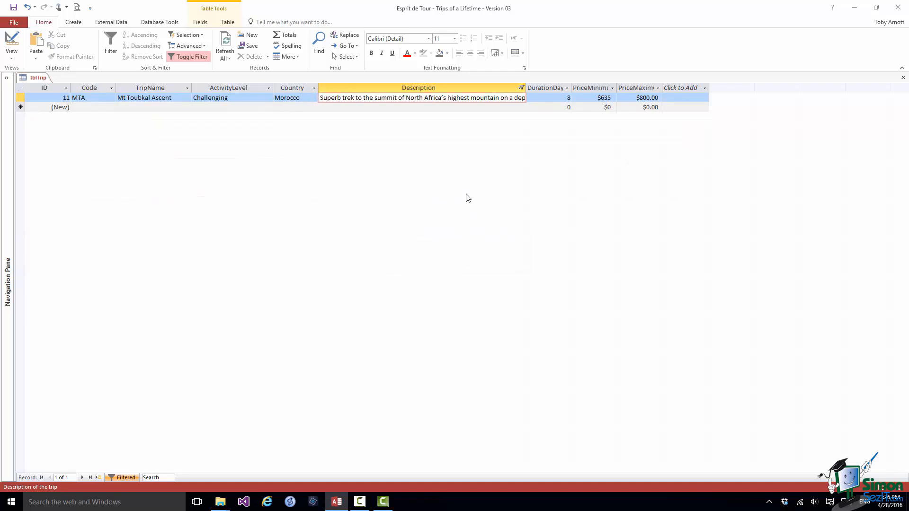
pyautogui.click(521, 89)
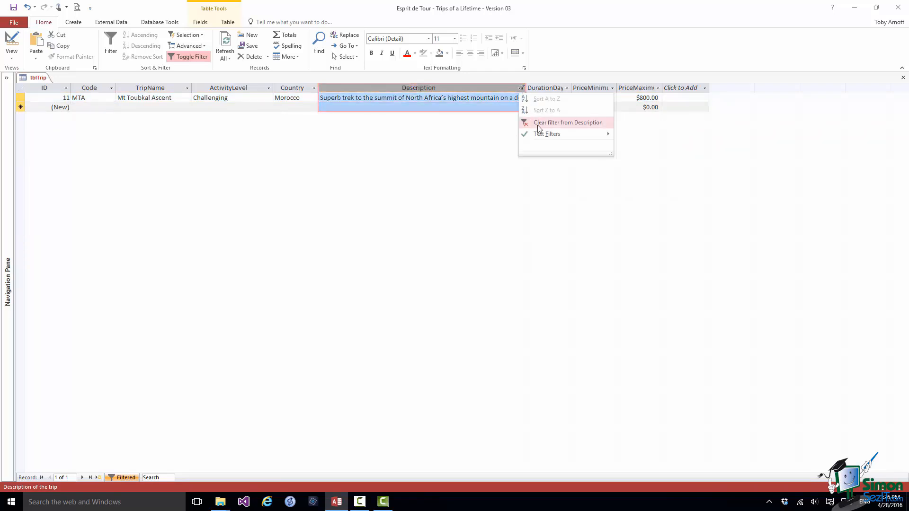
pyautogui.click(538, 125)
pyautogui.click(523, 89)
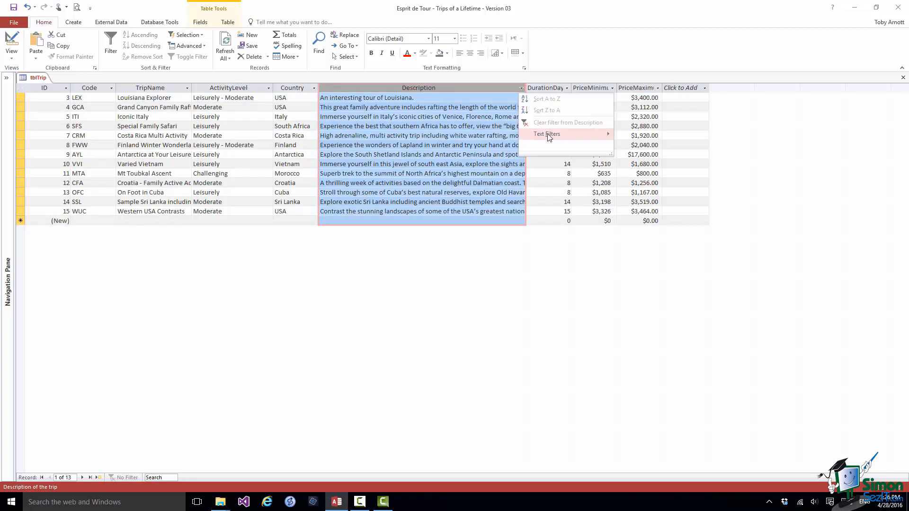
pyautogui.moveTo(549, 137)
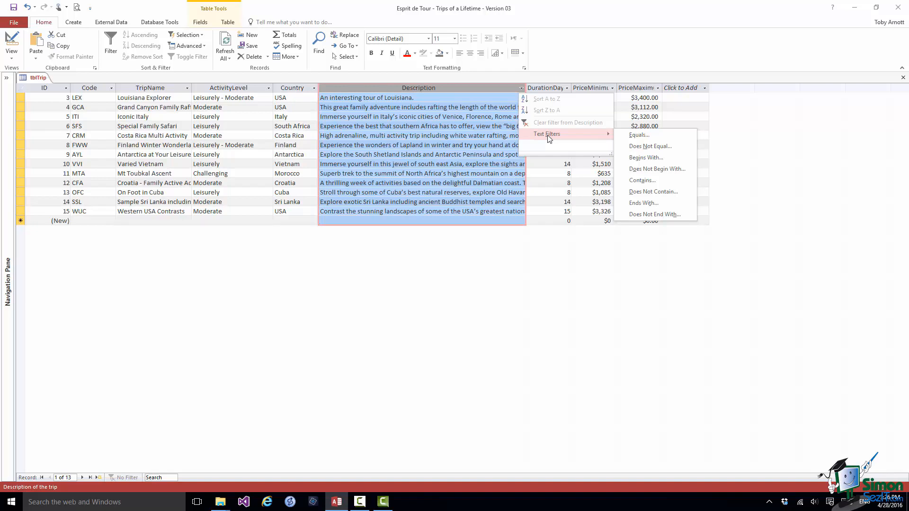
pyautogui.click(543, 89)
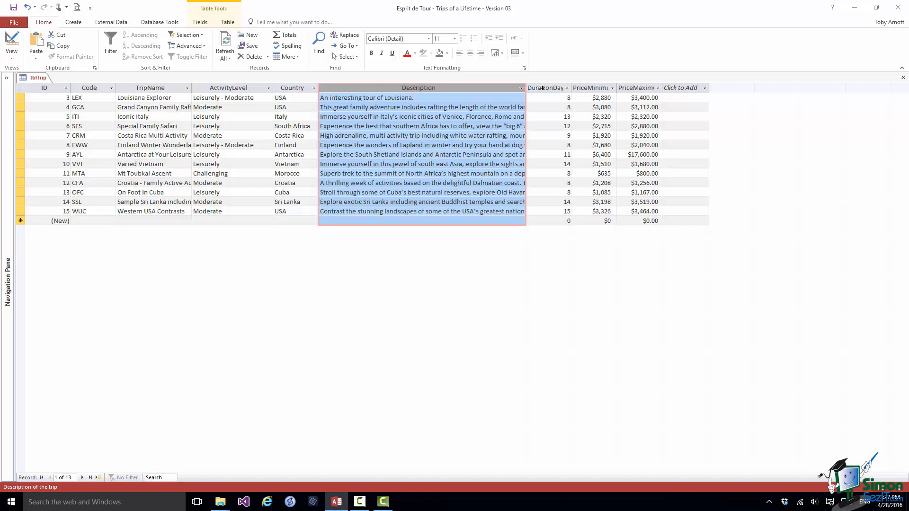
# - Filter tblTrip to trips whose PriceMaximum is less than or equal to 3000
pyautogui.click(639, 88)
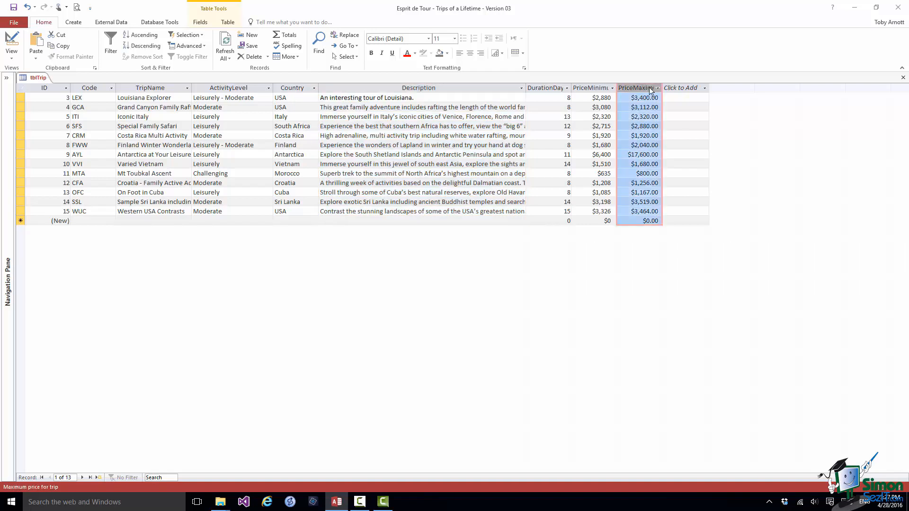
pyautogui.click(658, 89)
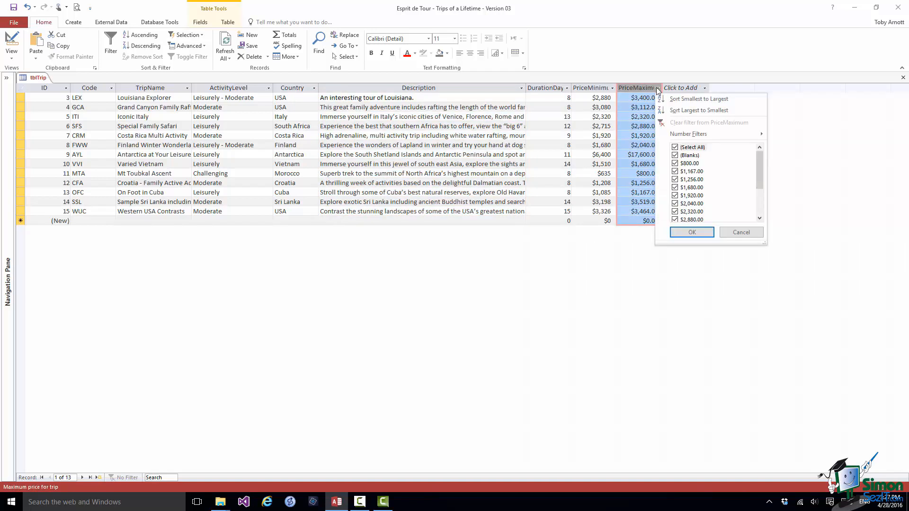
pyautogui.moveTo(680, 135)
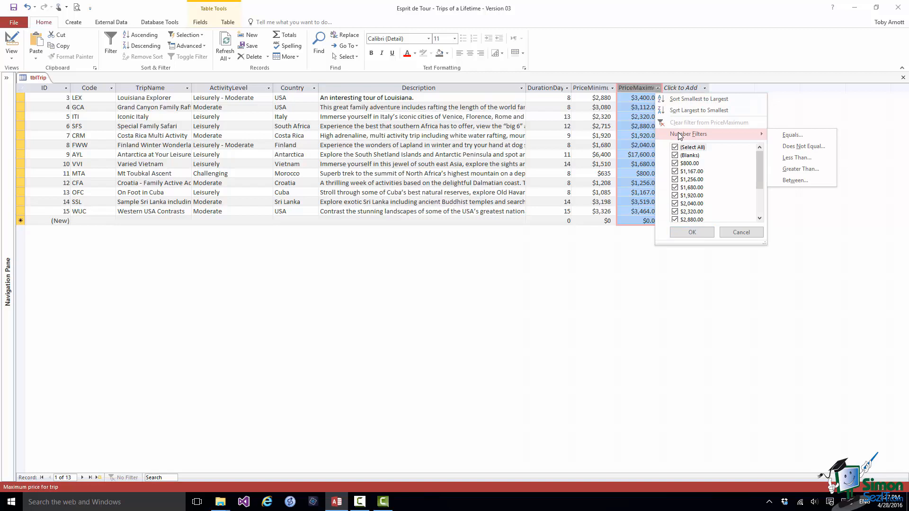
pyautogui.click(797, 162)
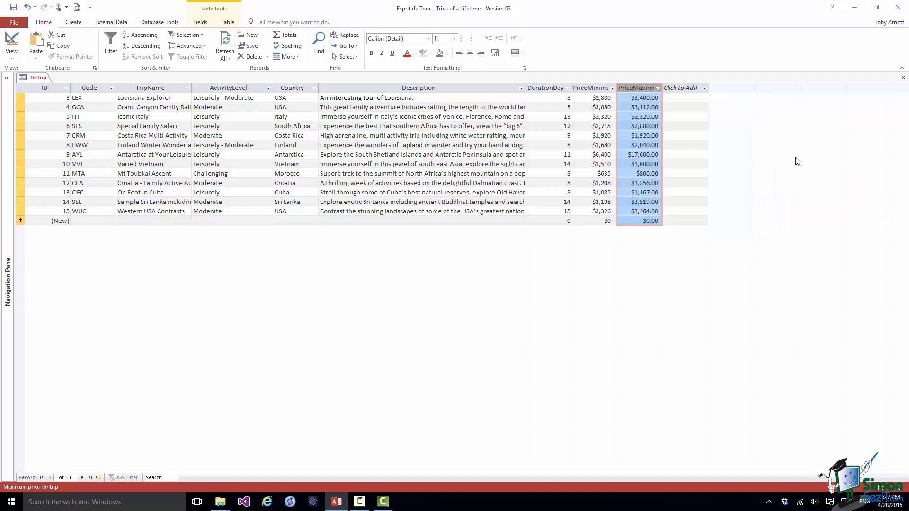
pyautogui.write('3000')
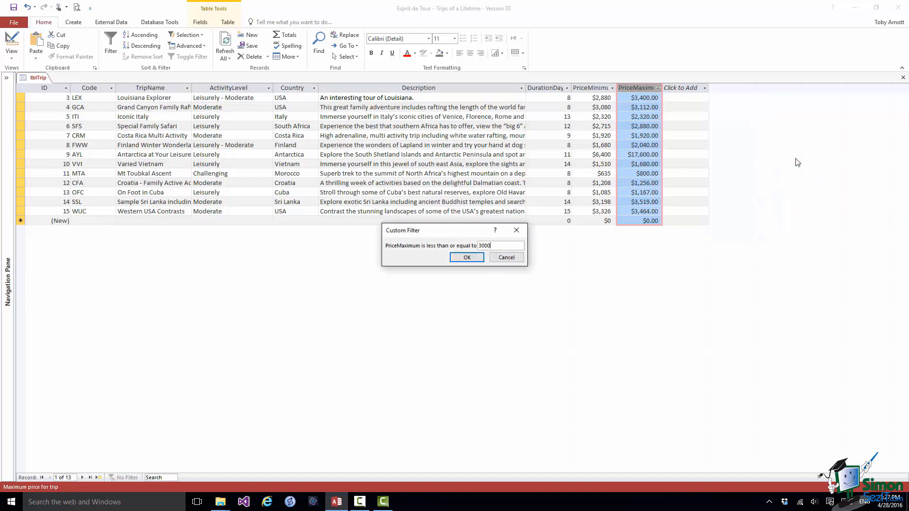
pyautogui.click(466, 258)
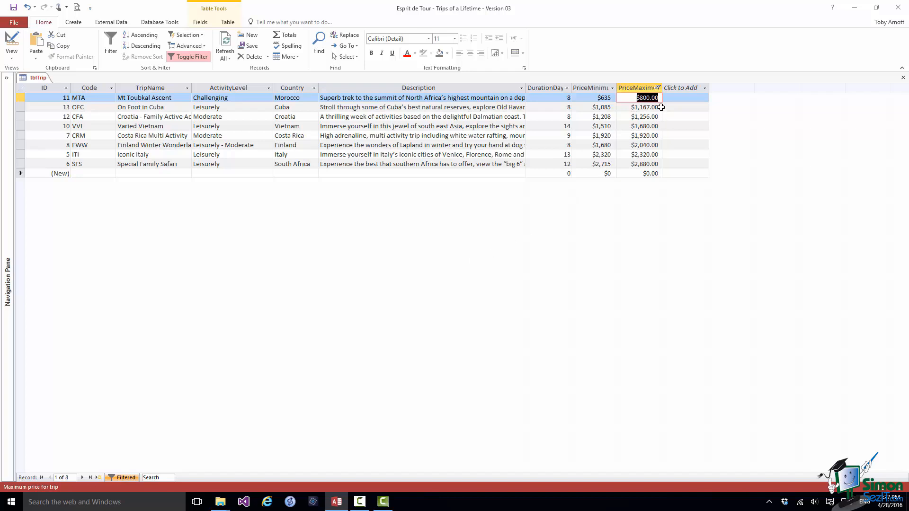
# - Filter the trips to those with a PriceMaximum between 2000 and 3000
pyautogui.click(658, 88)
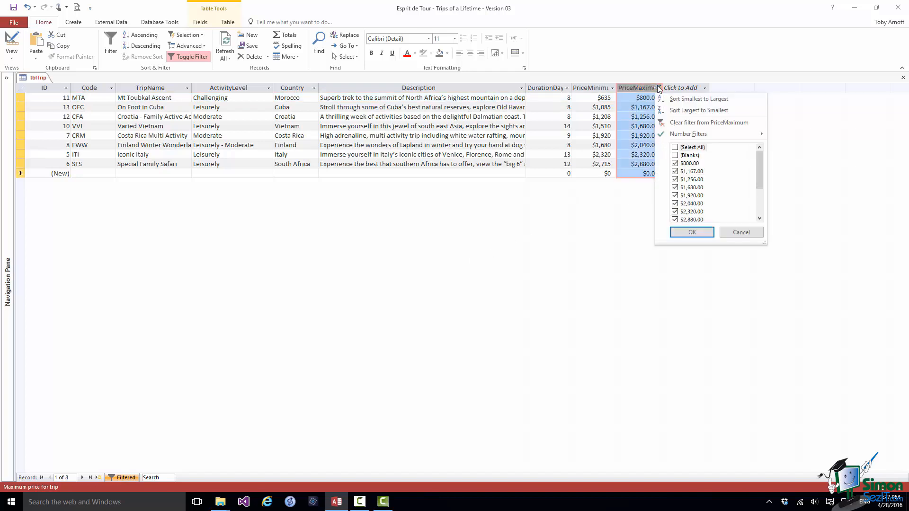
pyautogui.moveTo(681, 136)
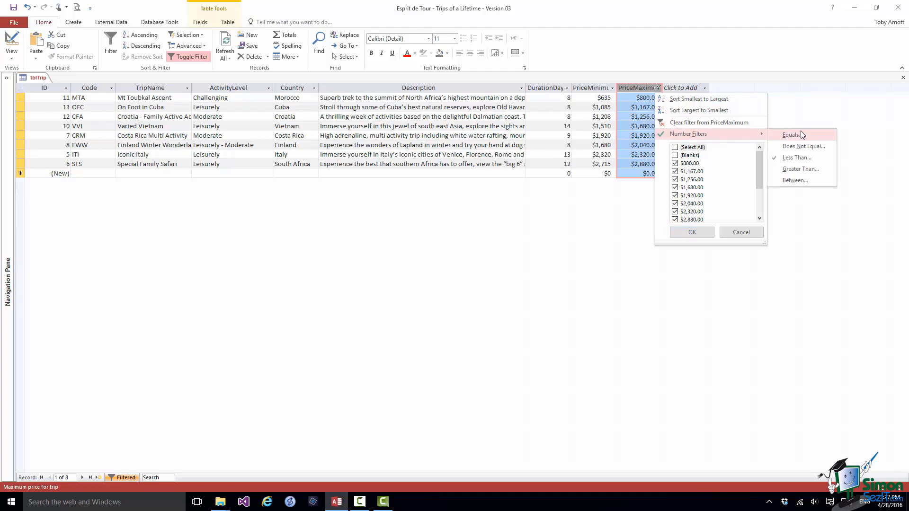
pyautogui.click(806, 180)
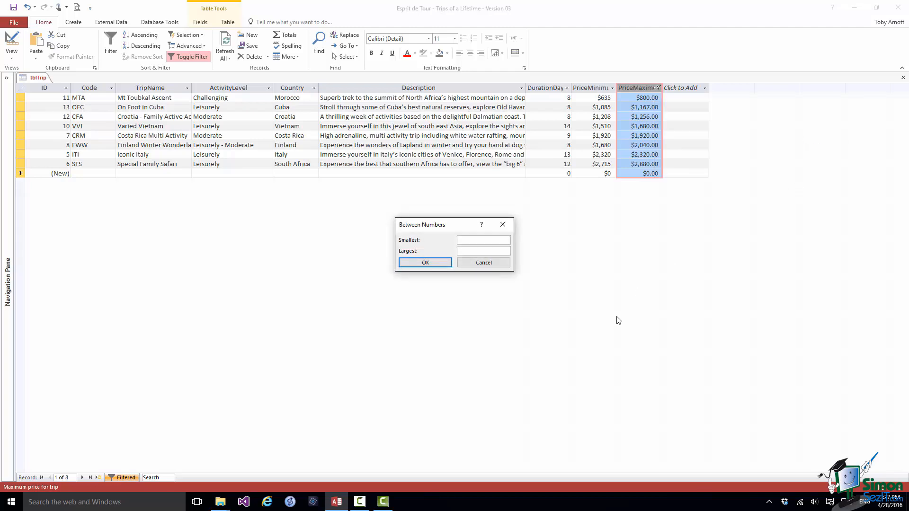
pyautogui.write('2000')
pyautogui.click(467, 251)
pyautogui.write('3000')
pyautogui.click(426, 264)
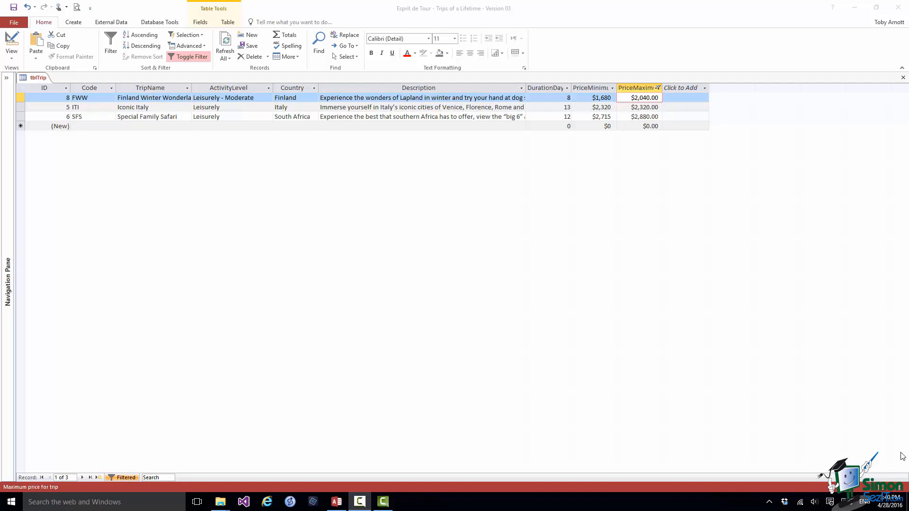
# - Toggle the PriceMaximum filter off and on again, and clear all filters from the trip table
pyautogui.click(187, 58)
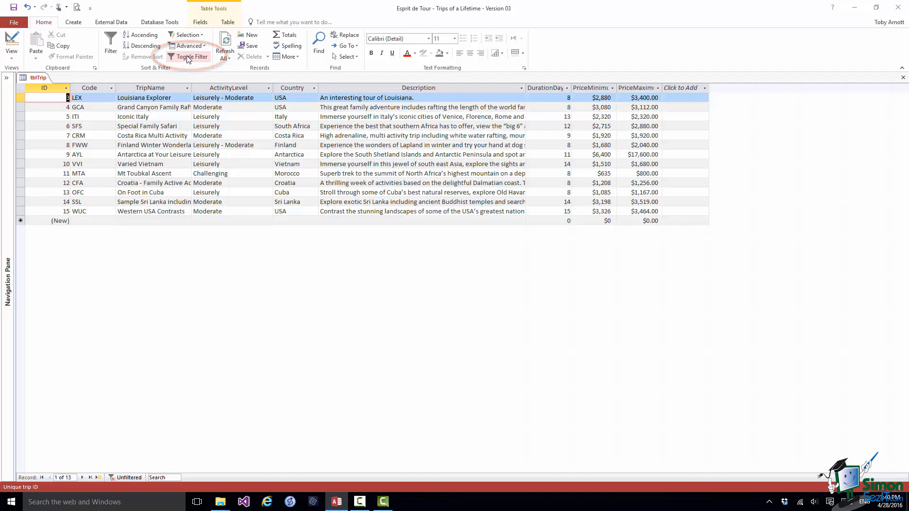
pyautogui.click(188, 57)
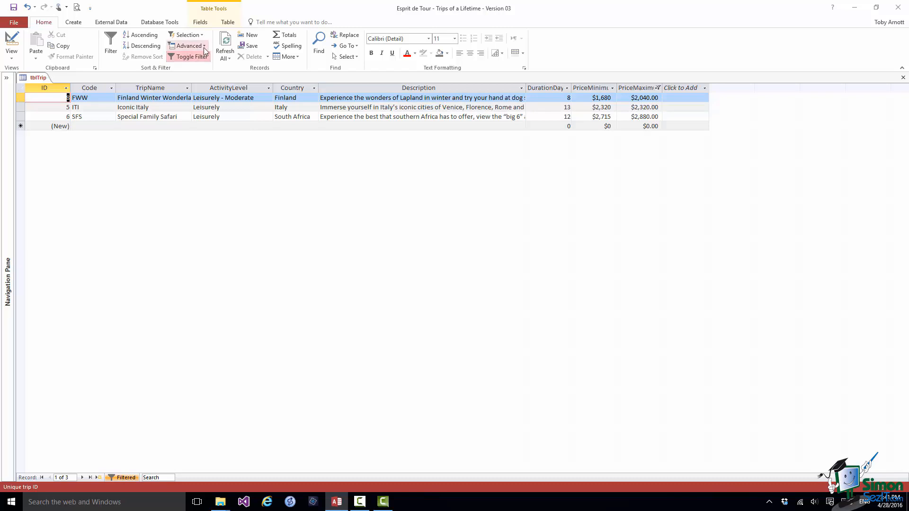
pyautogui.click(204, 47)
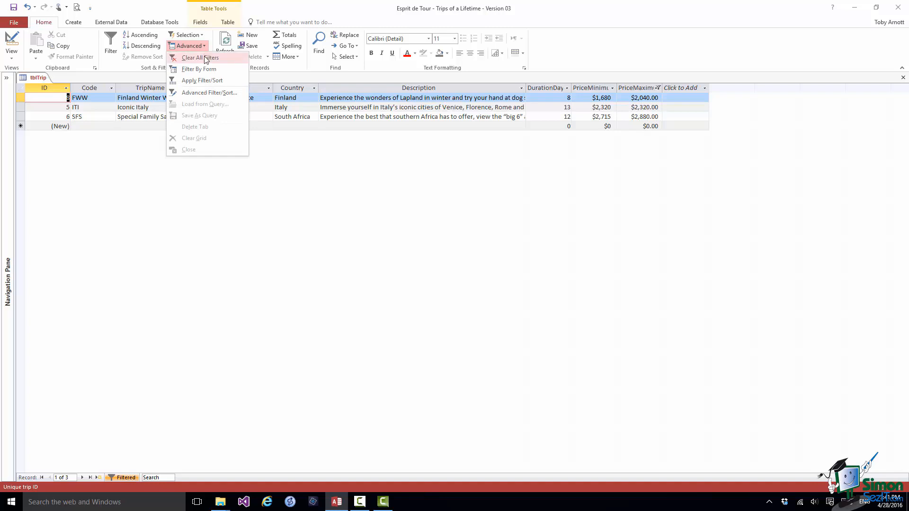
pyautogui.click(207, 58)
# - View the blank Filter By Form grid for the trip table and close it without entering criteria
pyautogui.click(204, 46)
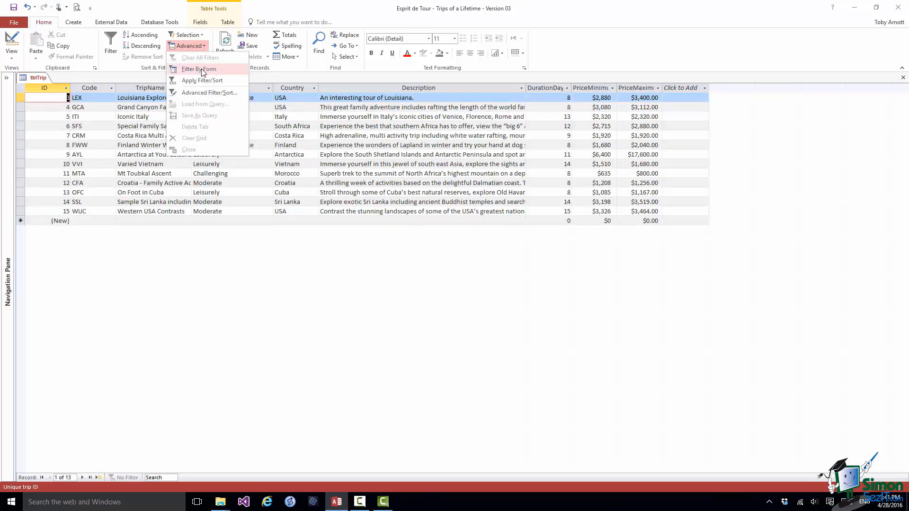
pyautogui.click(200, 69)
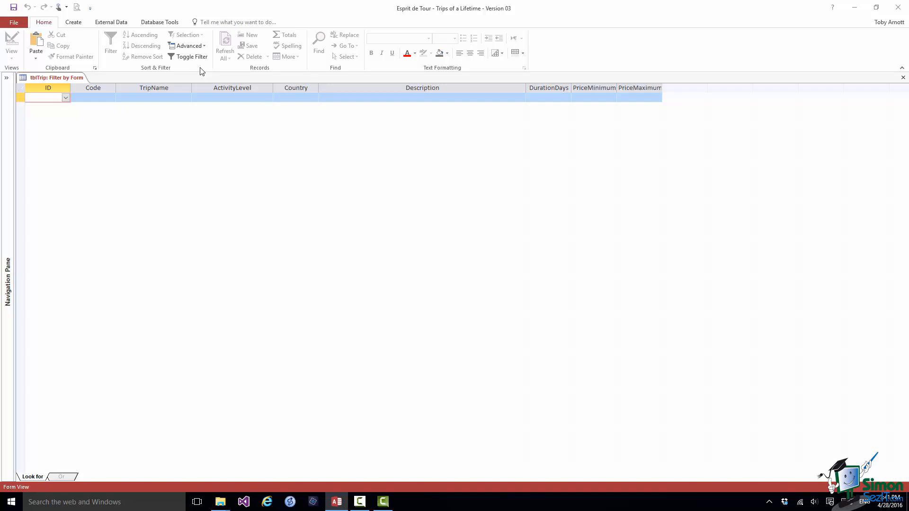
pyautogui.click(204, 46)
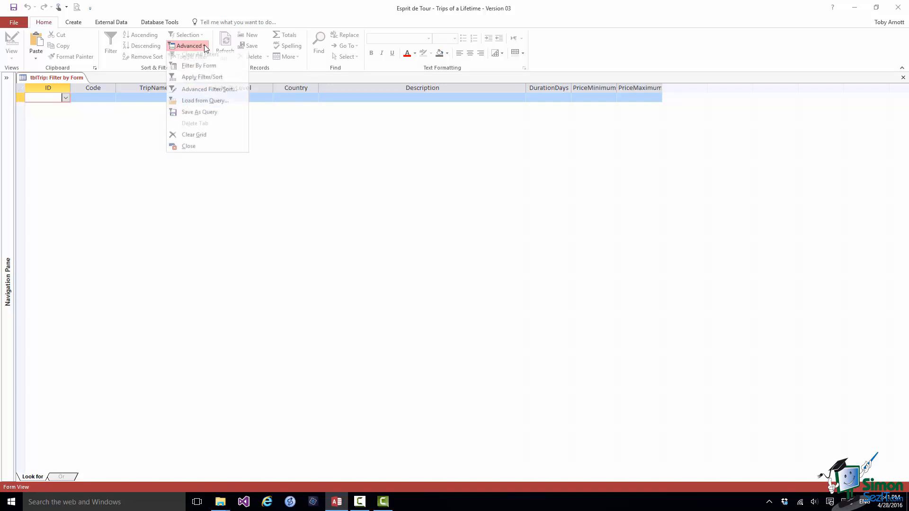
pyautogui.click(193, 154)
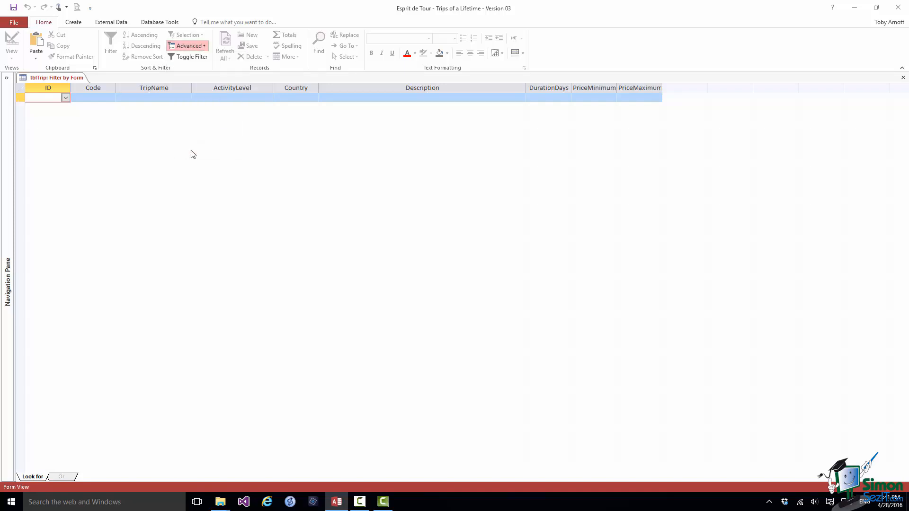
# - View the Advanced Filter/Sort design grid for the trip table and close it without adding any fields
pyautogui.click(205, 47)
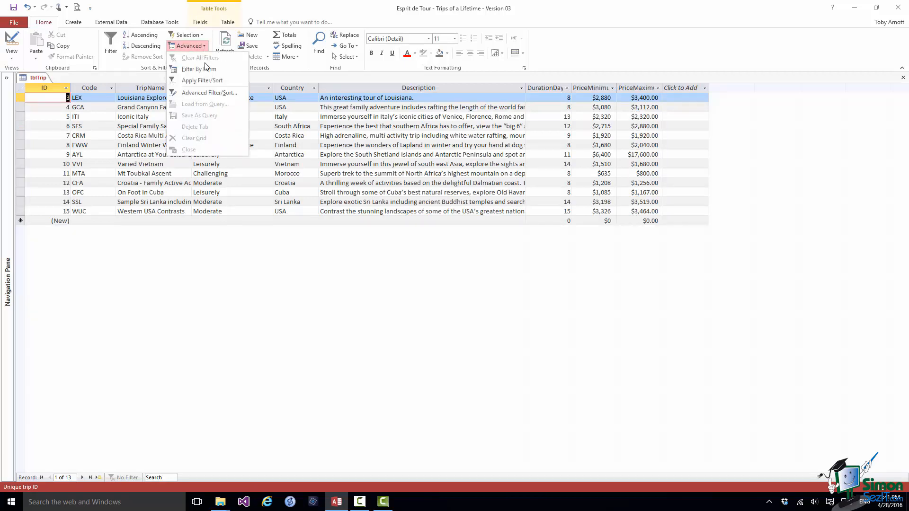
pyautogui.click(208, 93)
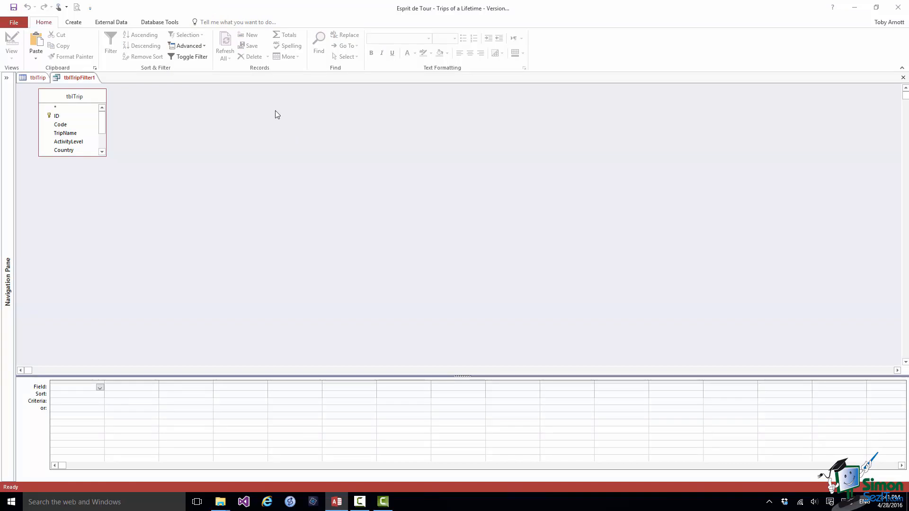
pyautogui.click(203, 45)
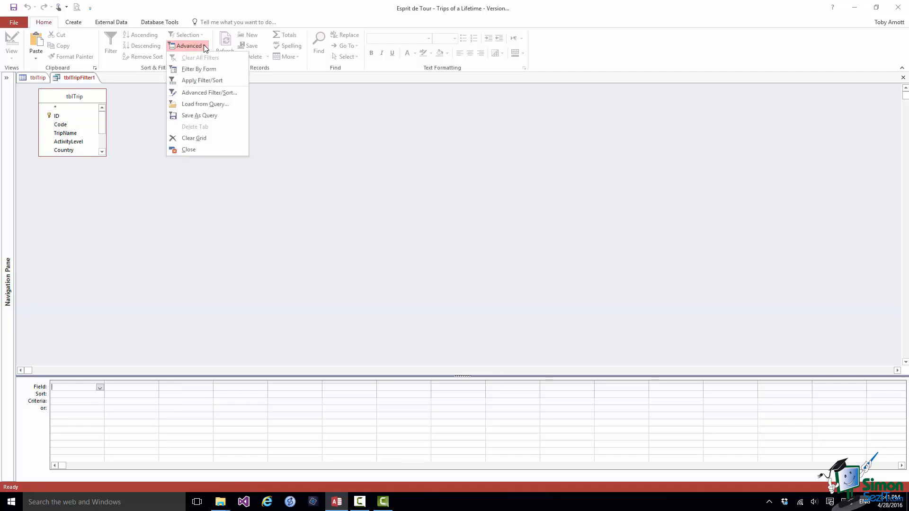
pyautogui.click(202, 150)
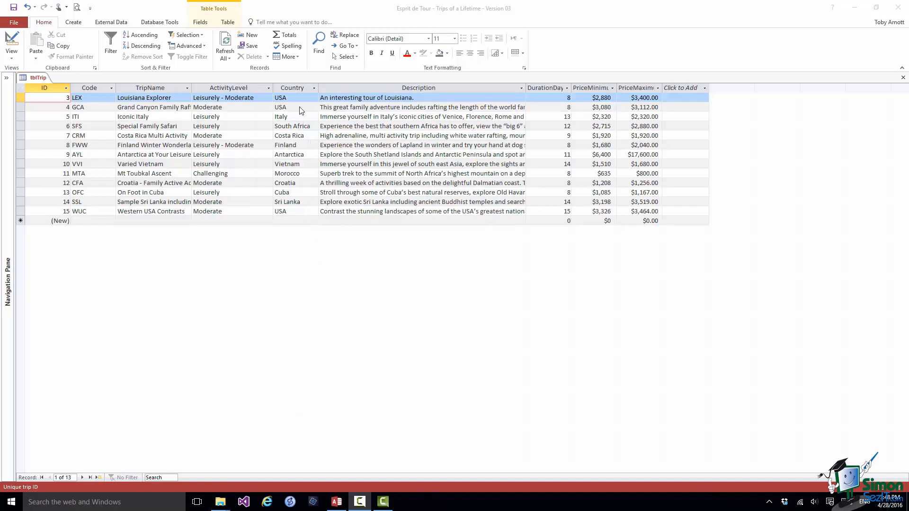
# - Sort the trip records by Country from A to Z
pyautogui.click(297, 87)
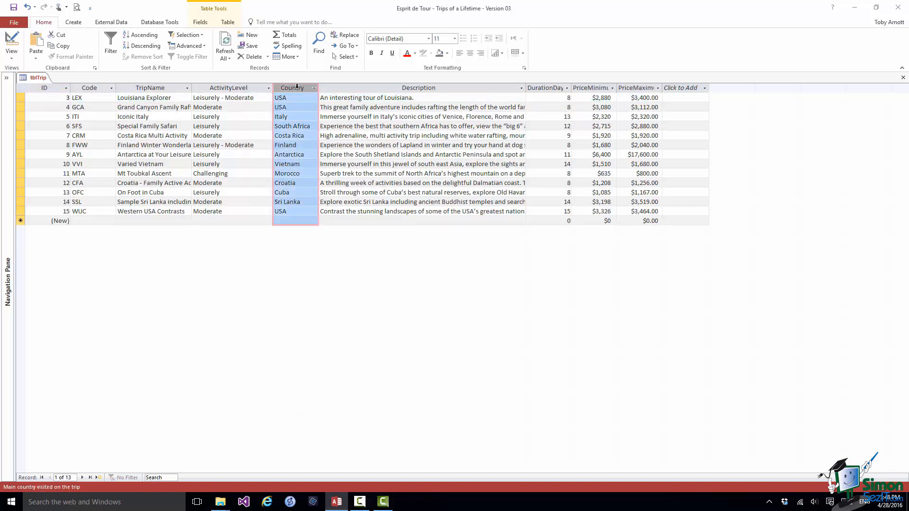
pyautogui.click(315, 88)
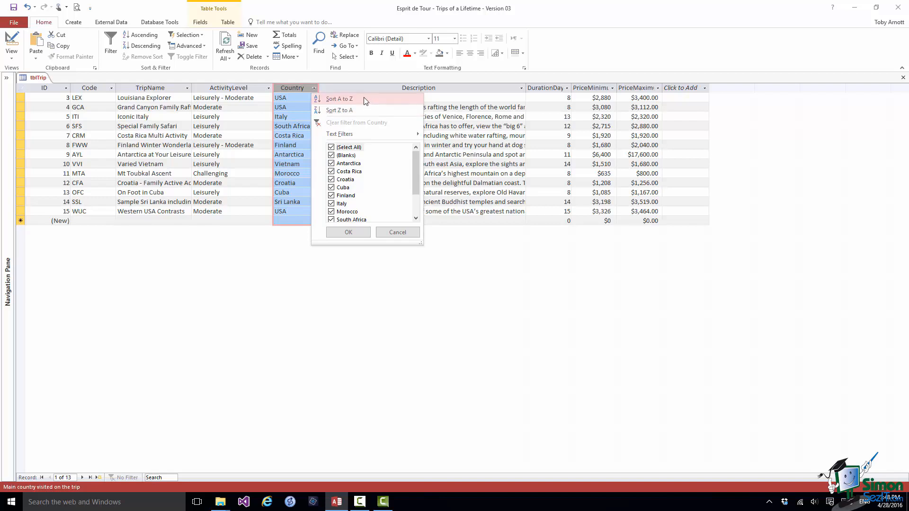
pyautogui.click(339, 99)
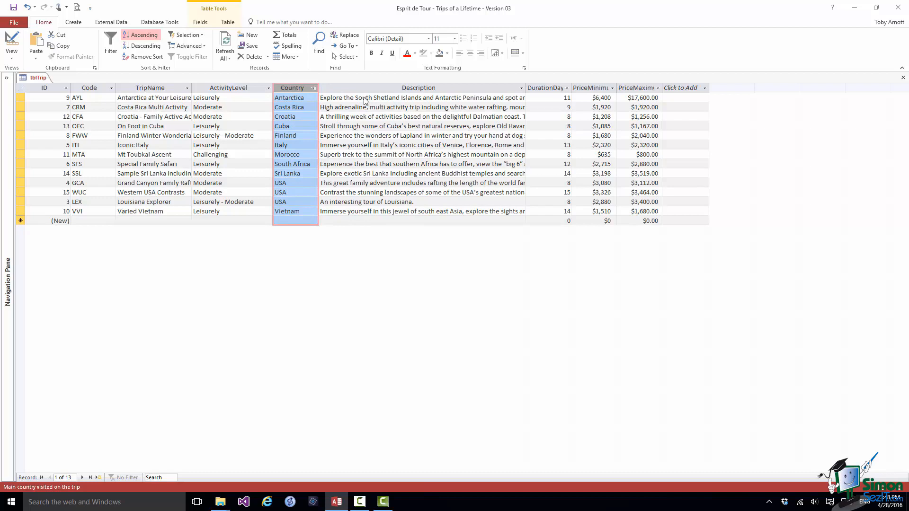
# - Sort the trip records by Country from Z to A, and by PriceMaximum from smallest to largest
pyautogui.click(313, 88)
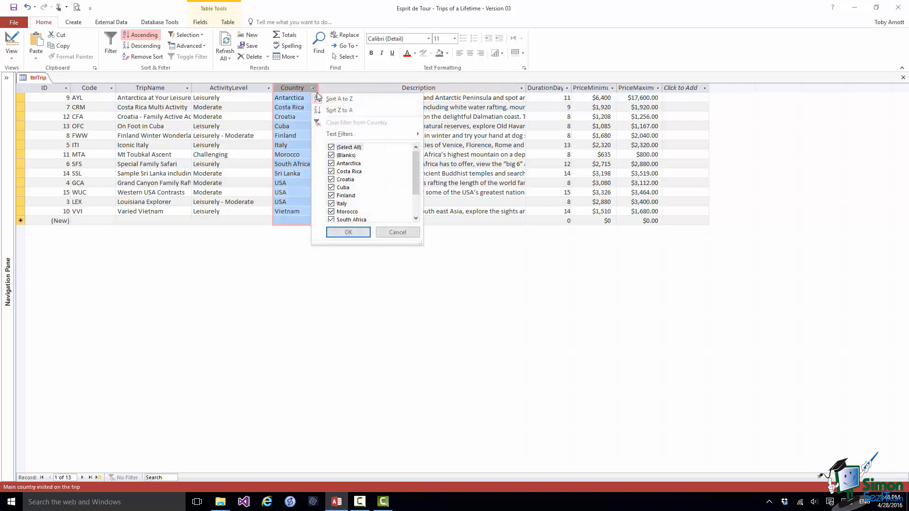
pyautogui.click(330, 110)
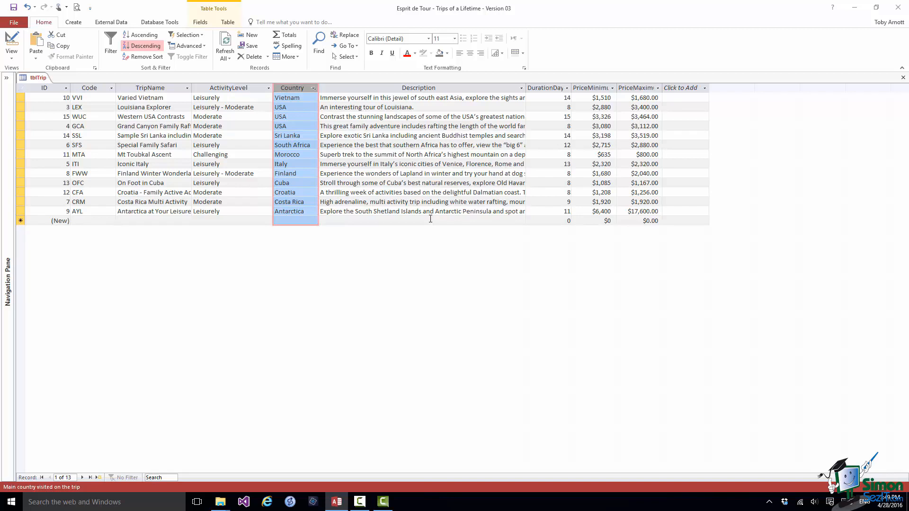
pyautogui.click(658, 89)
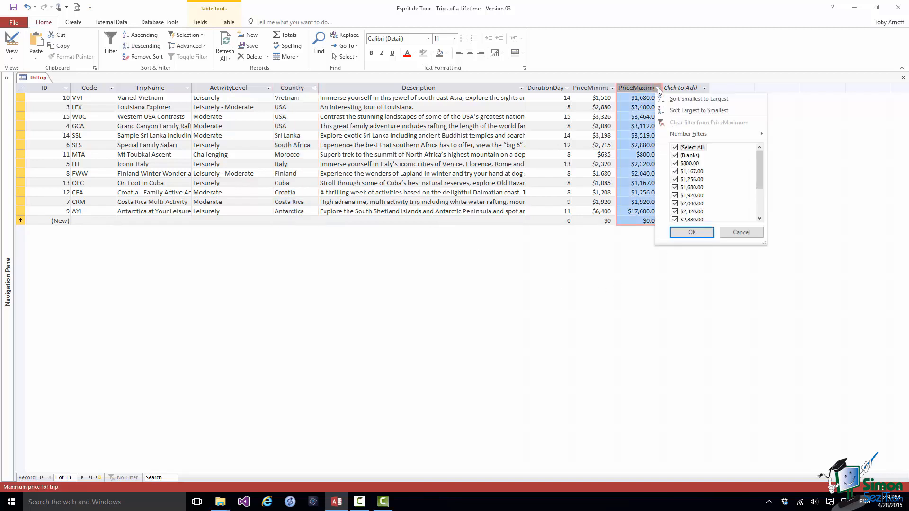
pyautogui.click(694, 99)
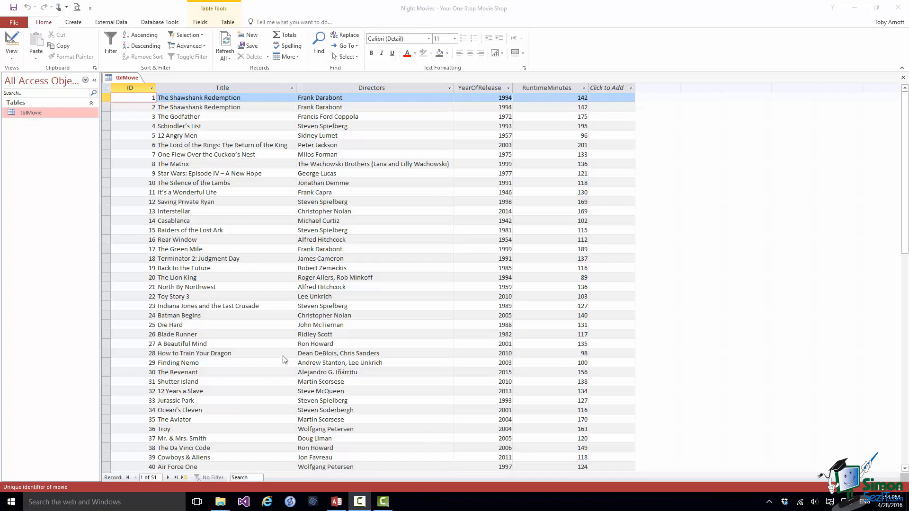
# - Sort the tblMovie records by Title from A to Z and review the list down to its end
pyautogui.click(226, 87)
pyautogui.click(291, 87)
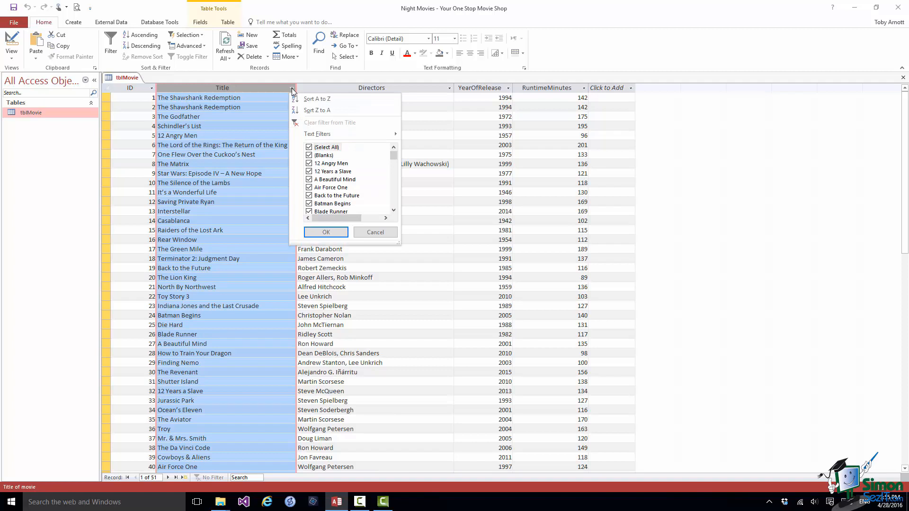
pyautogui.click(328, 97)
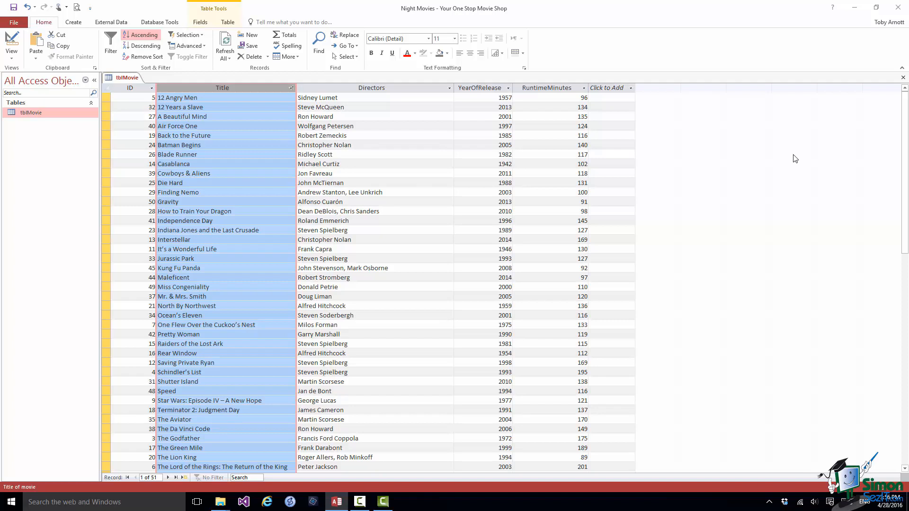
pyautogui.click(904, 469)
pyautogui.scroll(-4, 904, 469)
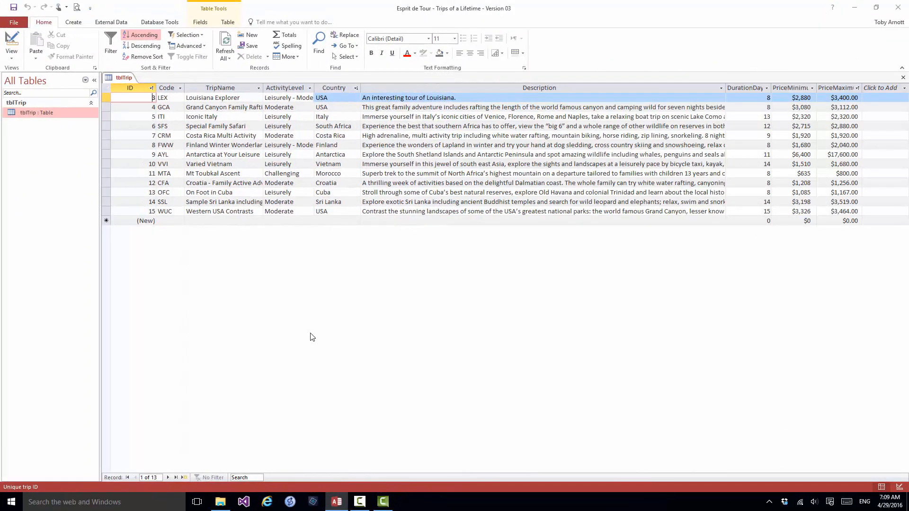
# - Collapse the Navigation Pane and widen the Country column of tblTrip by its header border
pyautogui.click(94, 81)
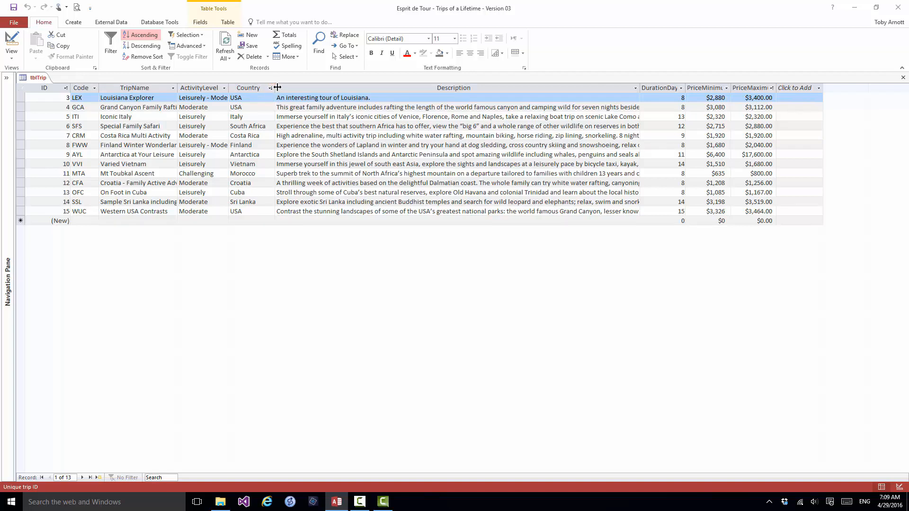
pyautogui.moveTo(277, 88); pyautogui.dragTo(305, 87)
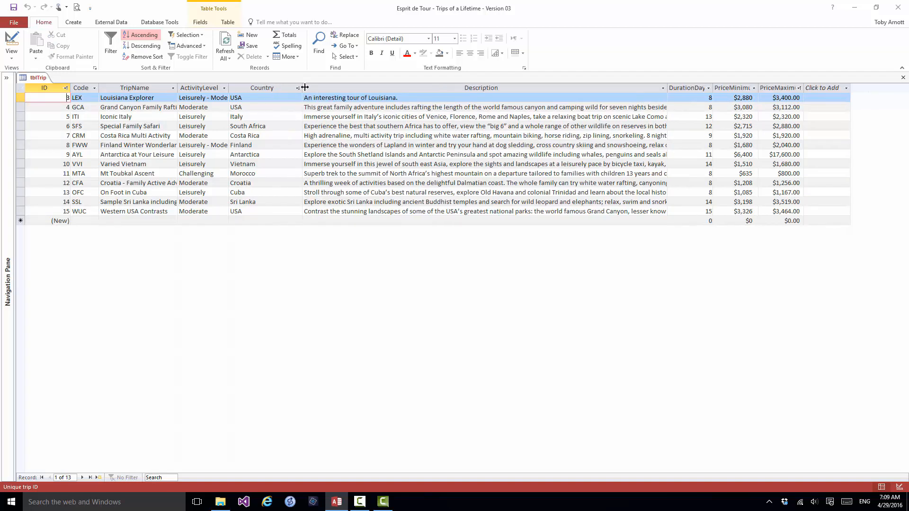
# - Replace the Country column's width with a smaller exact value using Field Width
pyautogui.click(264, 88)
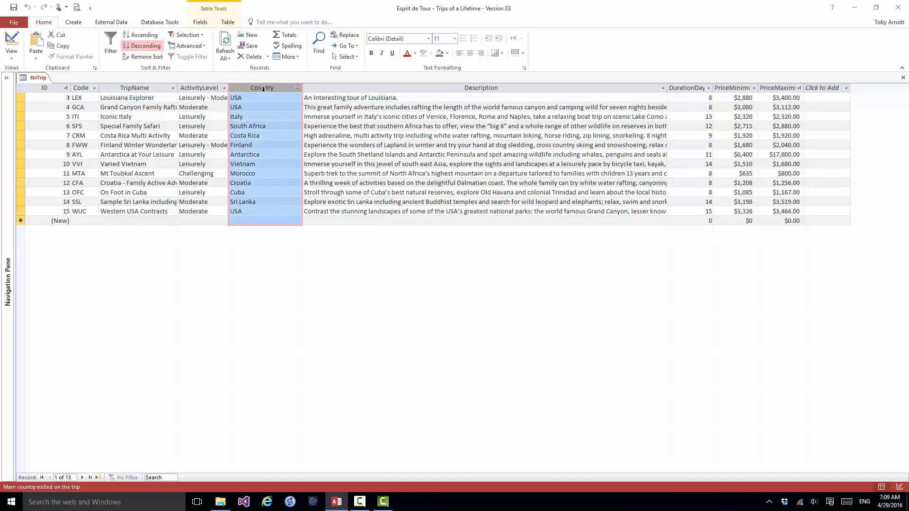
pyautogui.rightClick(264, 90)
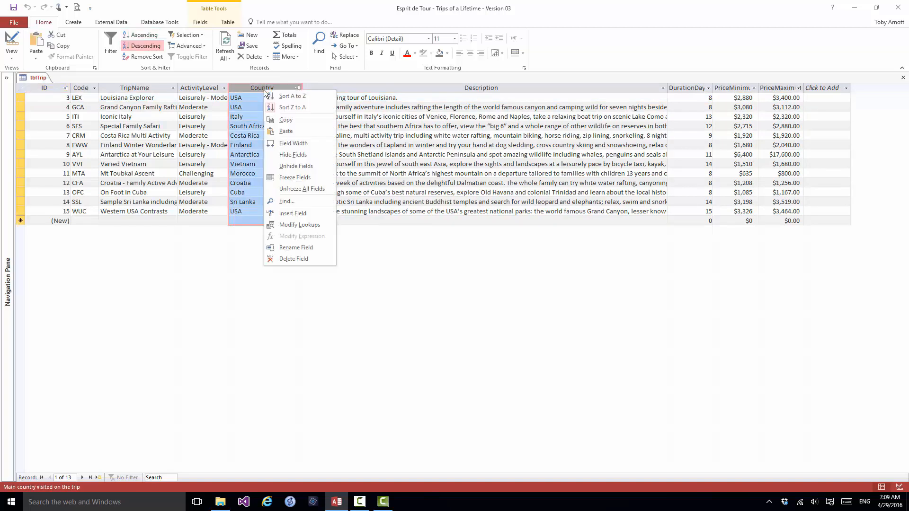
pyautogui.click(290, 143)
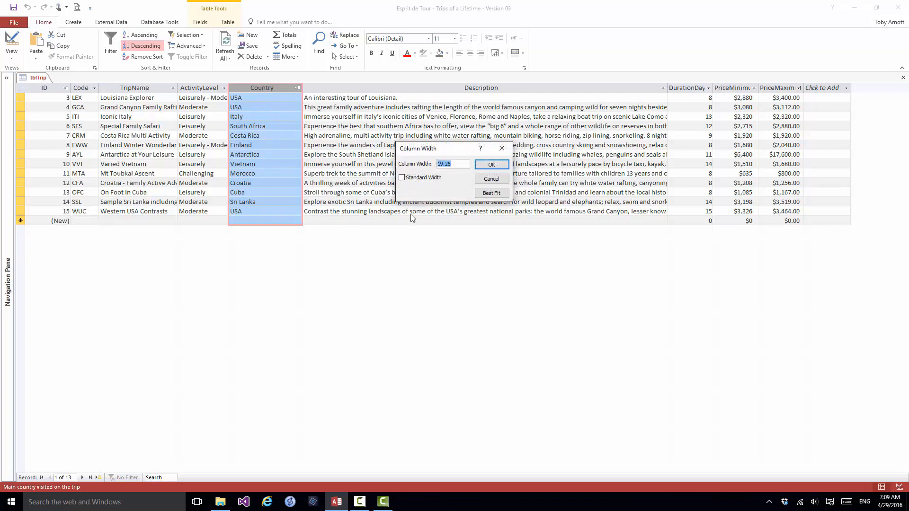
pyautogui.click(454, 165)
pyautogui.press('BackSpace')
pyautogui.press('BackSpace')
pyautogui.press('BackSpace')
pyautogui.press('BackSpace')
pyautogui.click(492, 164)
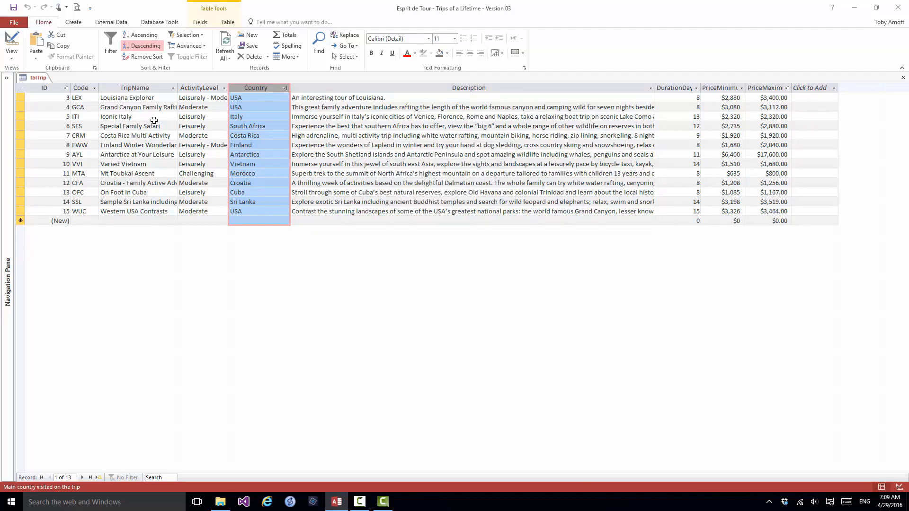
# - Apply Best Fit to the TripName and ActivityLevel columns of tblTrip together
pyautogui.click(131, 88)
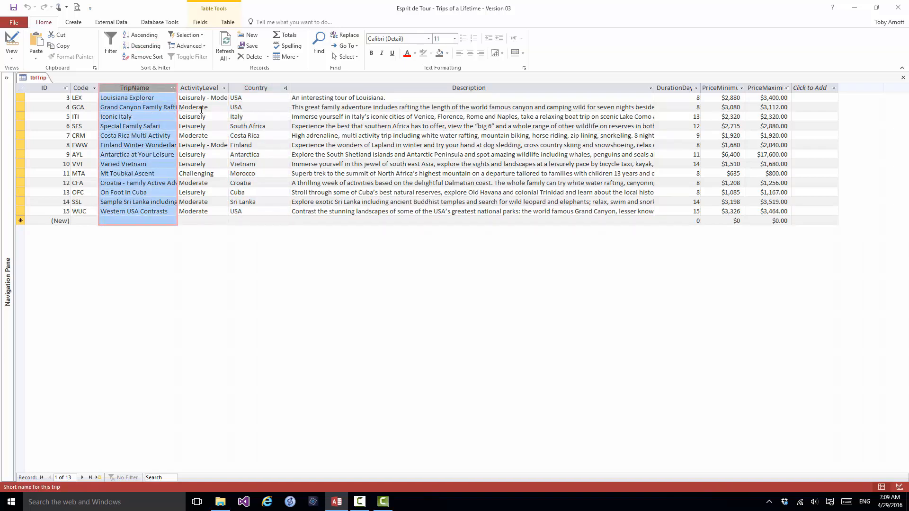
pyautogui.keyDown('shift'); pyautogui.click(196, 89); pyautogui.keyUp('shift')
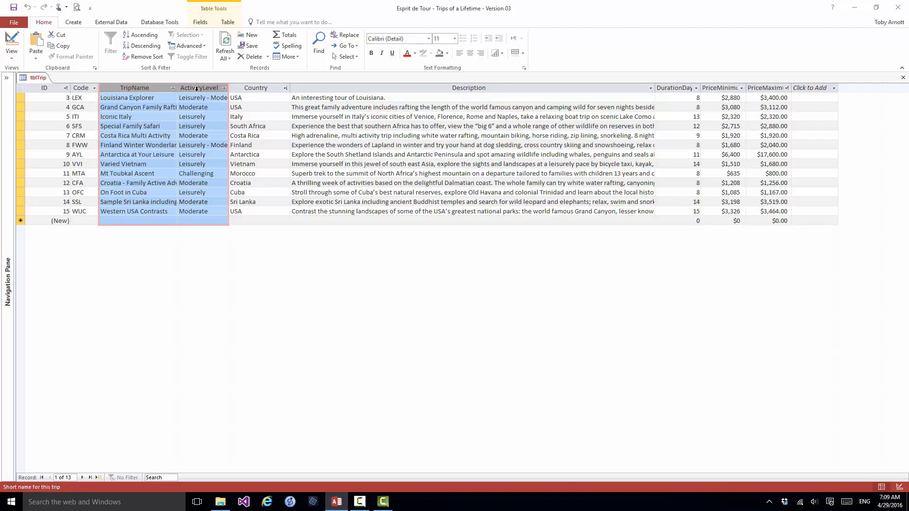
pyautogui.rightClick(197, 89)
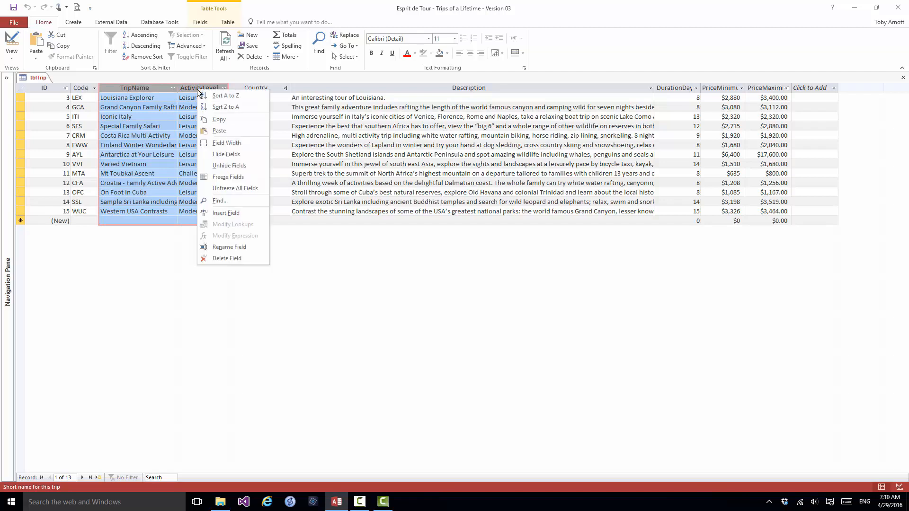
pyautogui.click(216, 143)
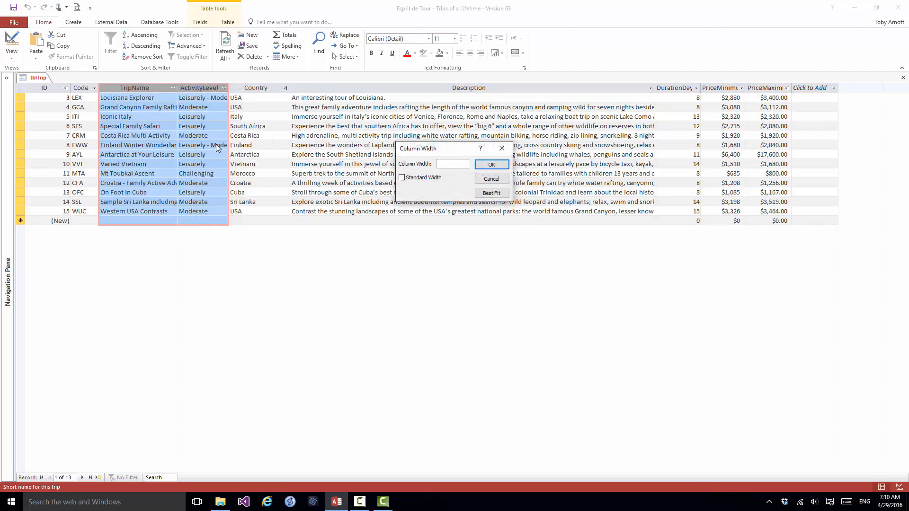
pyautogui.click(492, 194)
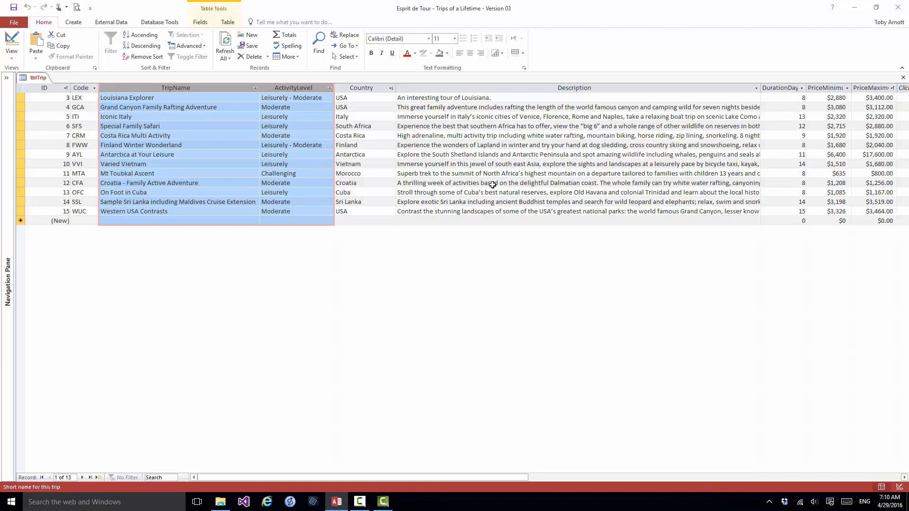
# - Apply Best Fit to the Description column and review the widened datasheet across to its last columns
pyautogui.click(540, 88)
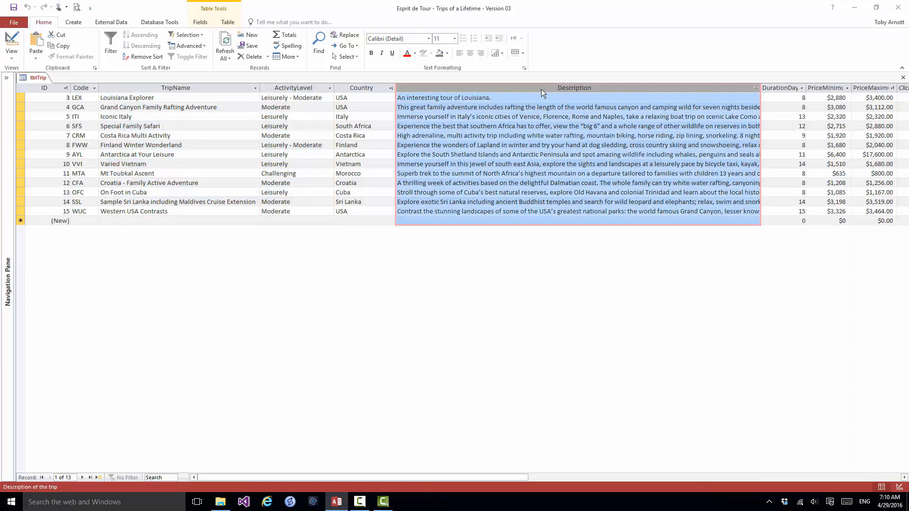
pyautogui.rightClick(540, 89)
pyautogui.click(564, 147)
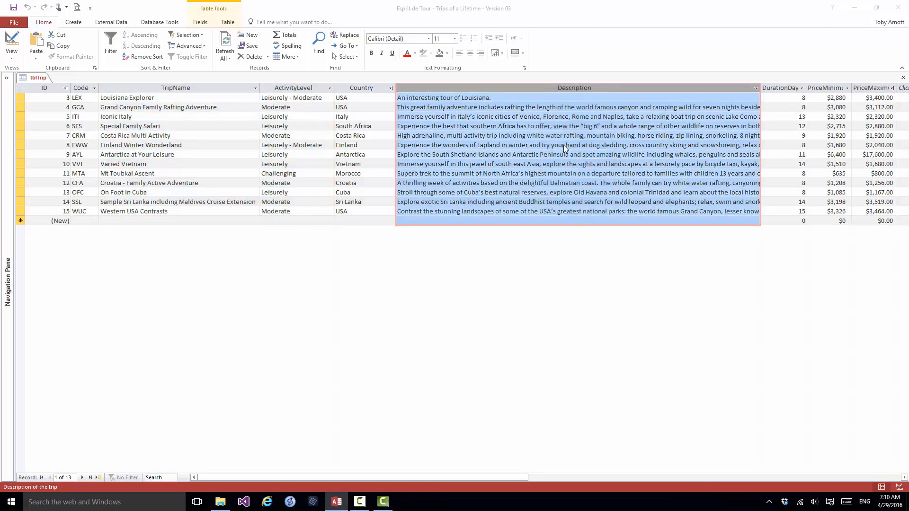
pyautogui.click(491, 193)
pyautogui.moveTo(428, 478); pyautogui.dragTo(691, 478)
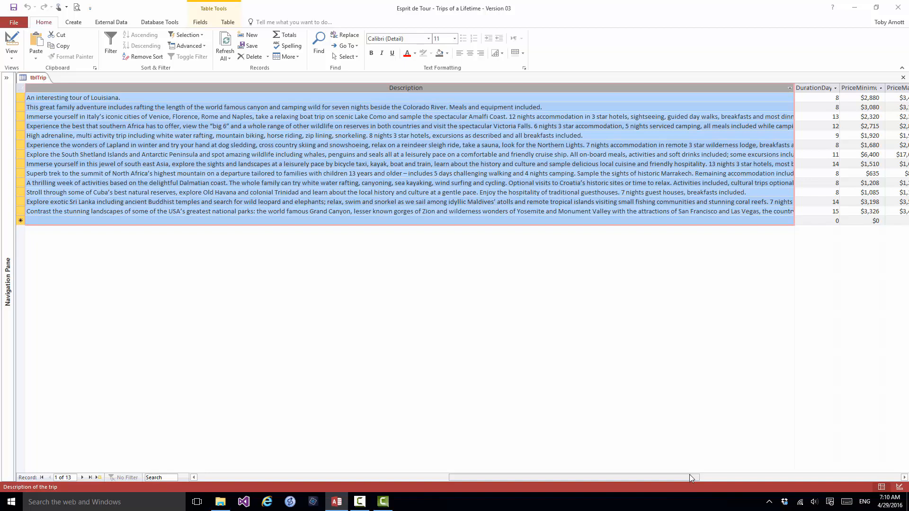
pyautogui.moveTo(546, 478); pyautogui.dragTo(322, 480)
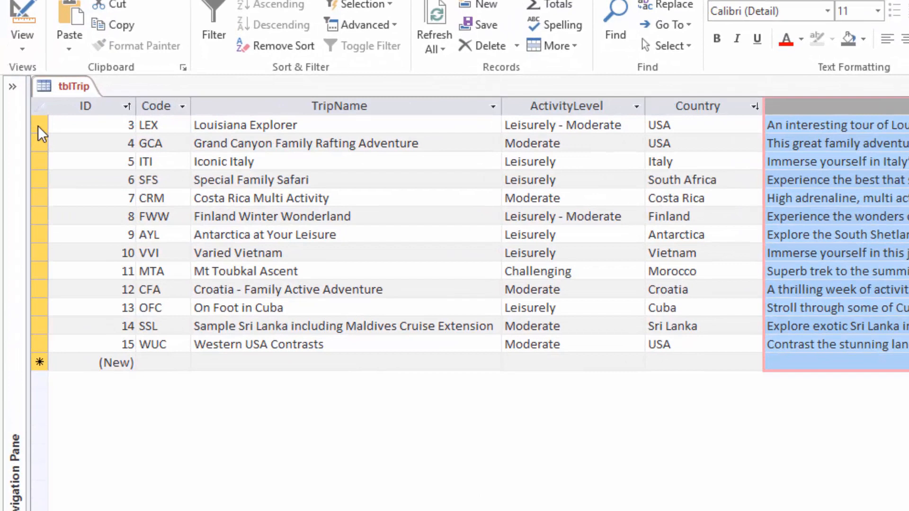
# - Enlarge the datasheet rows to about two text lines, and set the exact Row Height to 50
pyautogui.click(38, 126)
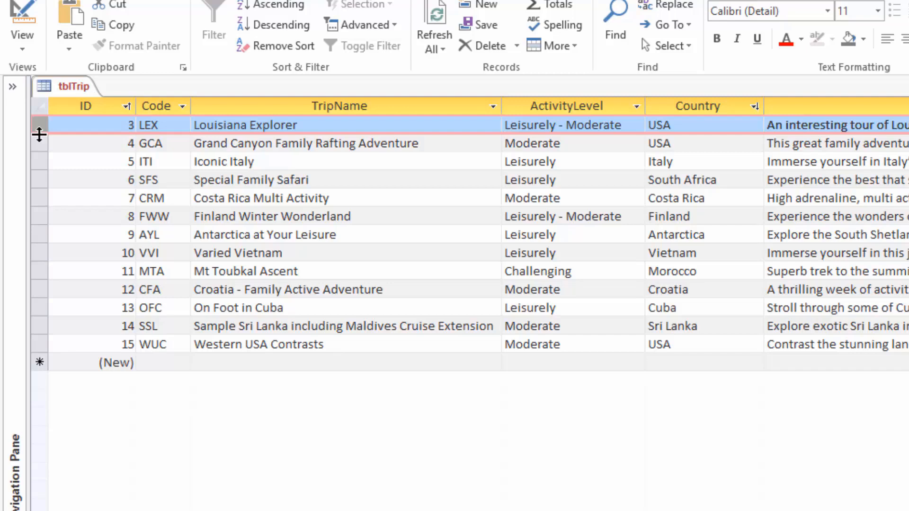
pyautogui.moveTo(40, 135); pyautogui.dragTo(37, 157)
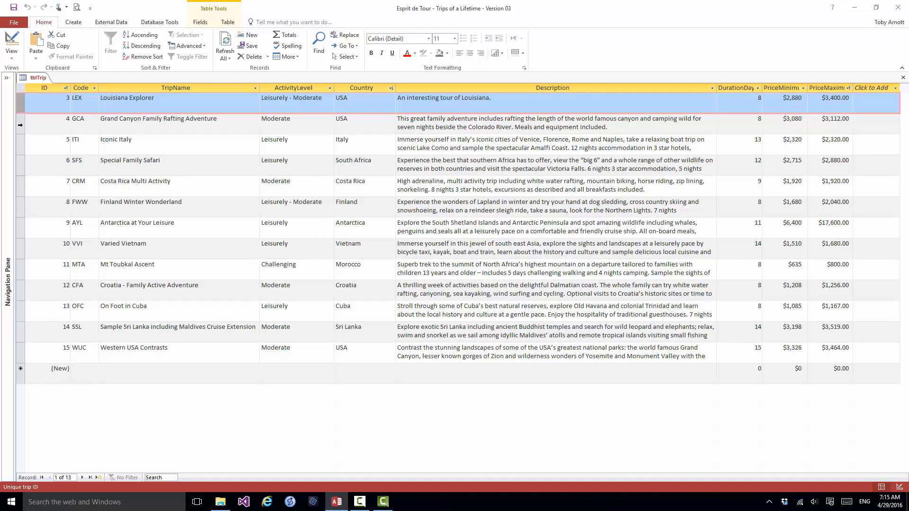
pyautogui.rightClick(21, 125)
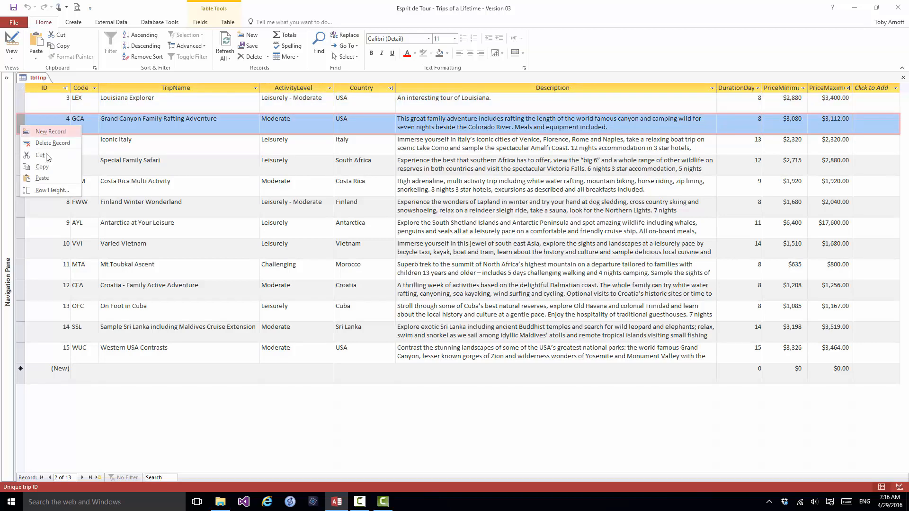
pyautogui.click(51, 190)
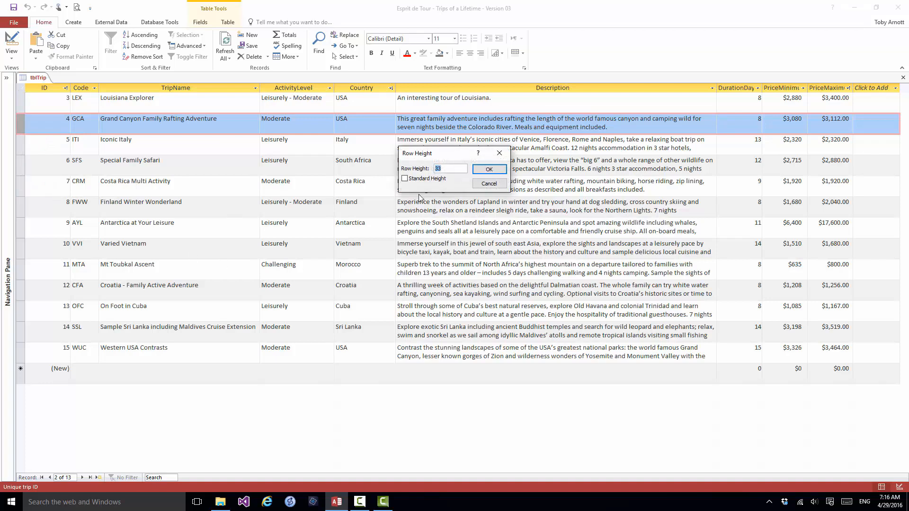
pyautogui.click(448, 169)
pyautogui.press('BackSpace')
pyautogui.press('BackSpace')
pyautogui.write('50')
pyautogui.click(488, 171)
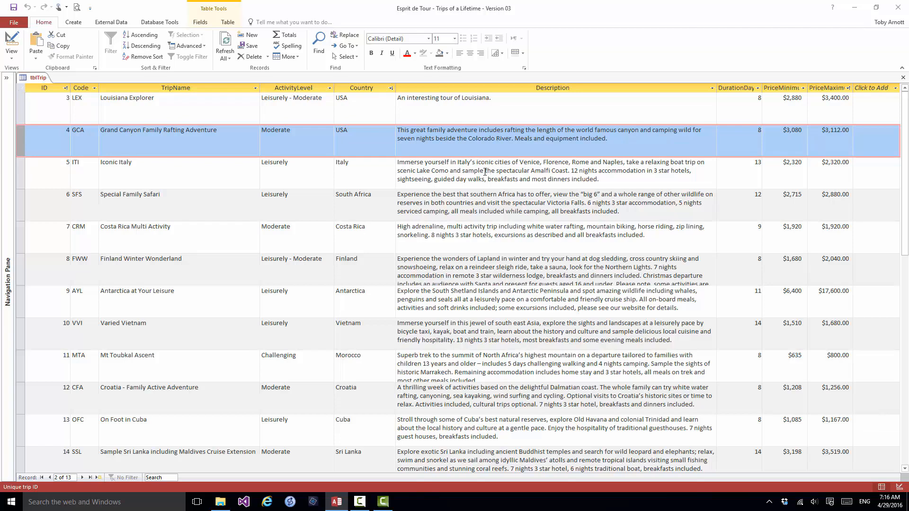
# - Switch the command spacing to Touch mode and return it to Mouse mode
pyautogui.click(67, 9)
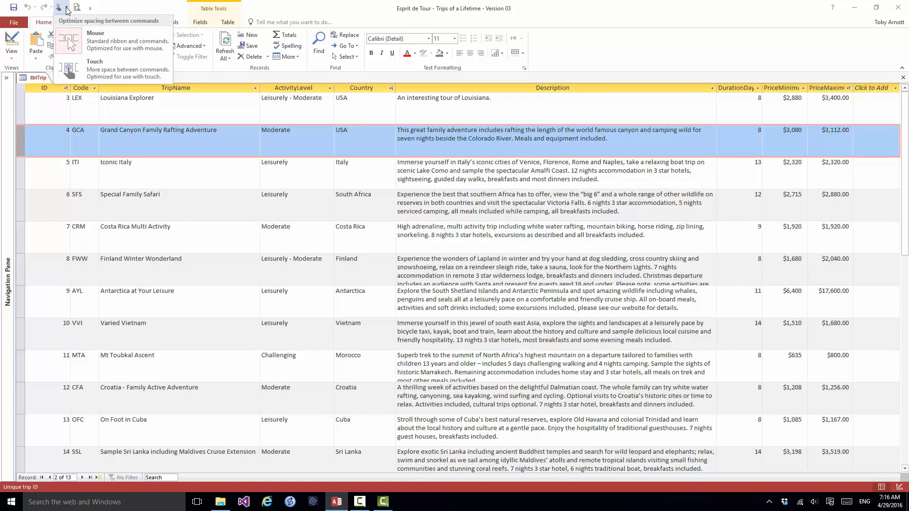
pyautogui.click(92, 71)
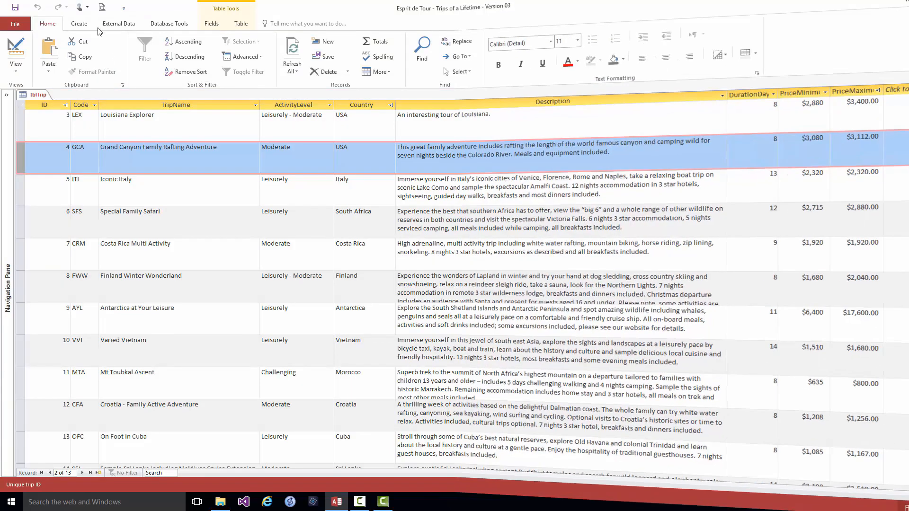
pyautogui.click(88, 10)
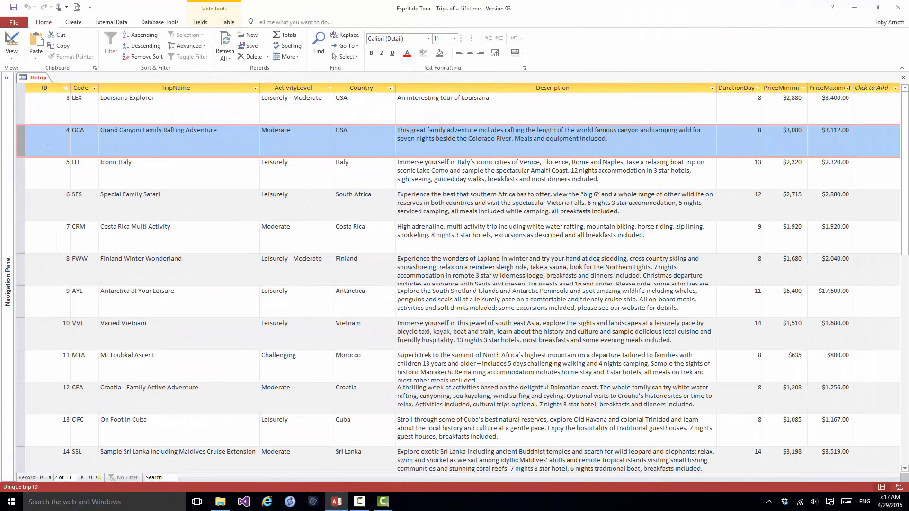
# - Shrink the rows back to a single text line, and move the PriceMaximum column between ActivityLevel and Country
pyautogui.moveTo(19, 125); pyautogui.dragTo(18, 103)
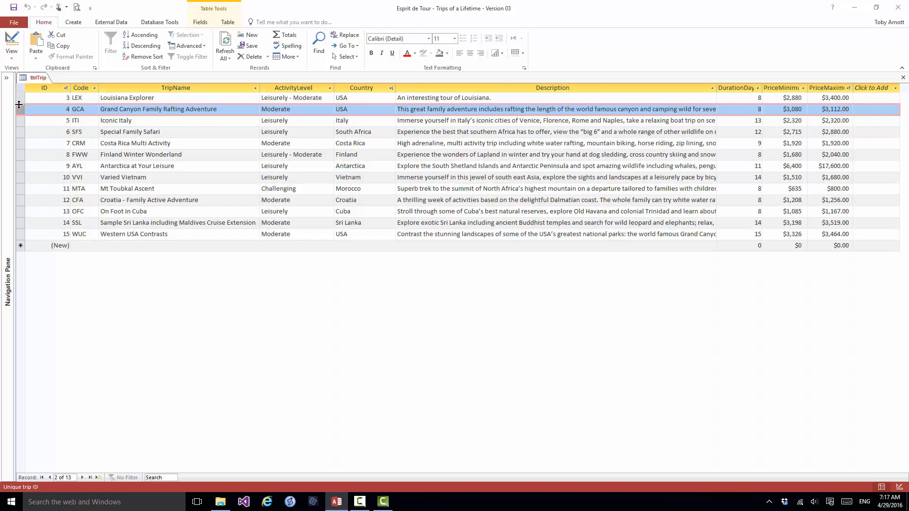
pyautogui.click(297, 88)
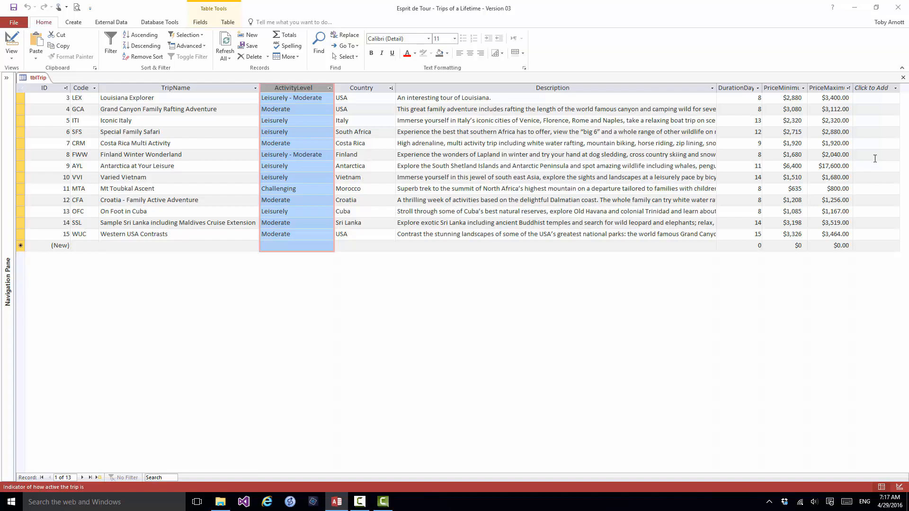
pyautogui.click(831, 88)
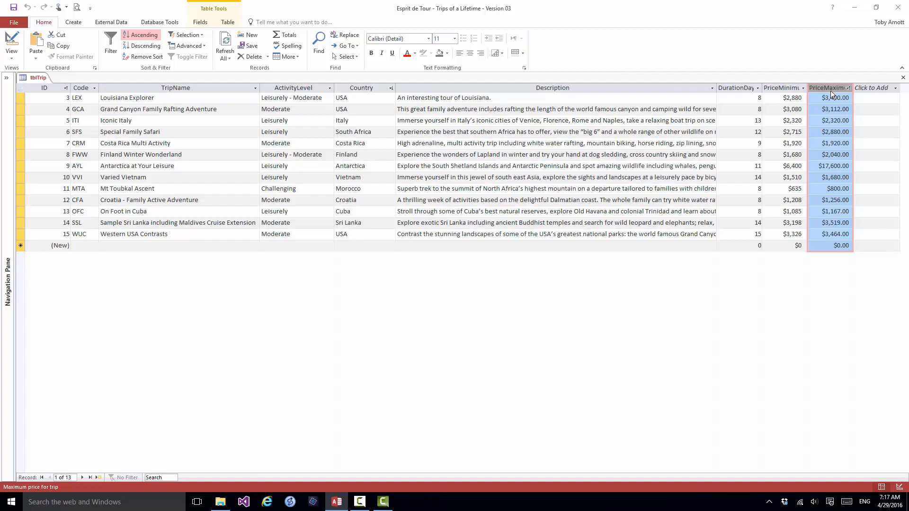
pyautogui.moveTo(825, 87); pyautogui.dragTo(703, 88)
pyautogui.moveTo(416, 81); pyautogui.dragTo(356, 81)
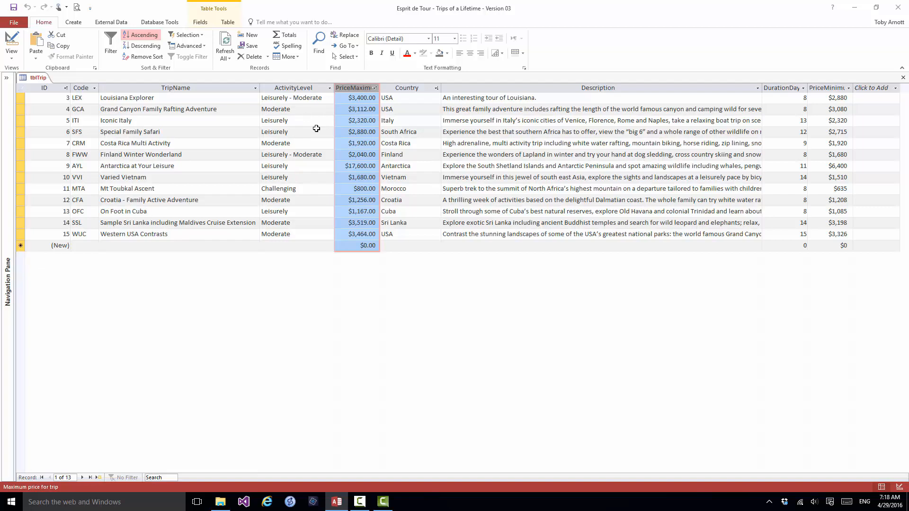
# - Check the field order of tblTrip in Design View and return to Datasheet View
pyautogui.click(898, 491)
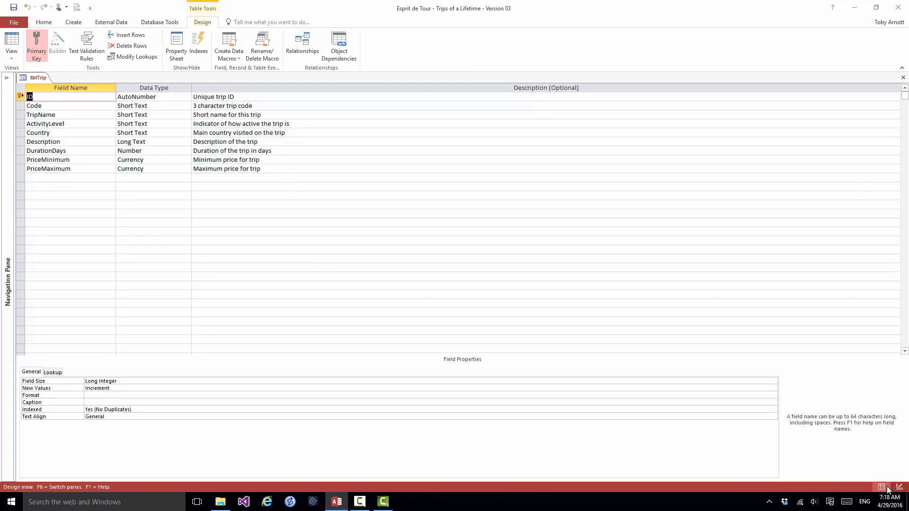
pyautogui.click(882, 487)
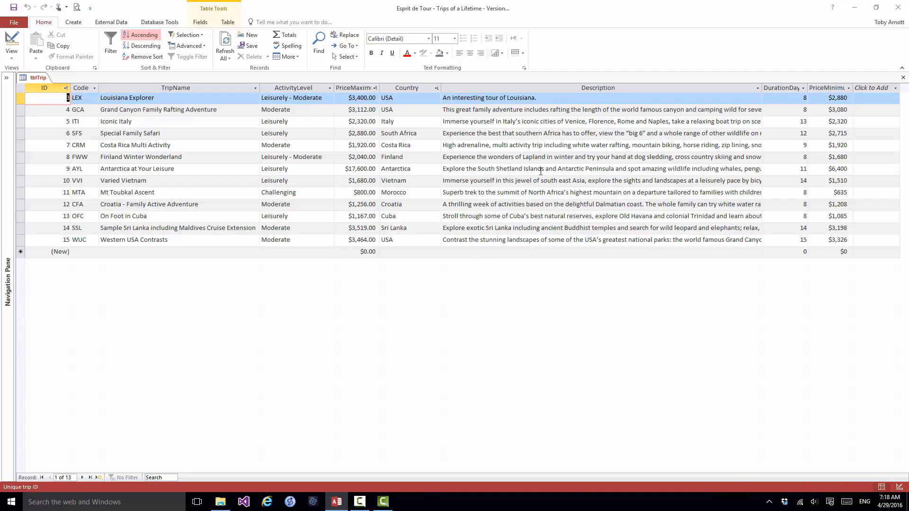
# - Hide the Description column and show it again through Unhide Fields
pyautogui.rightClick(524, 89)
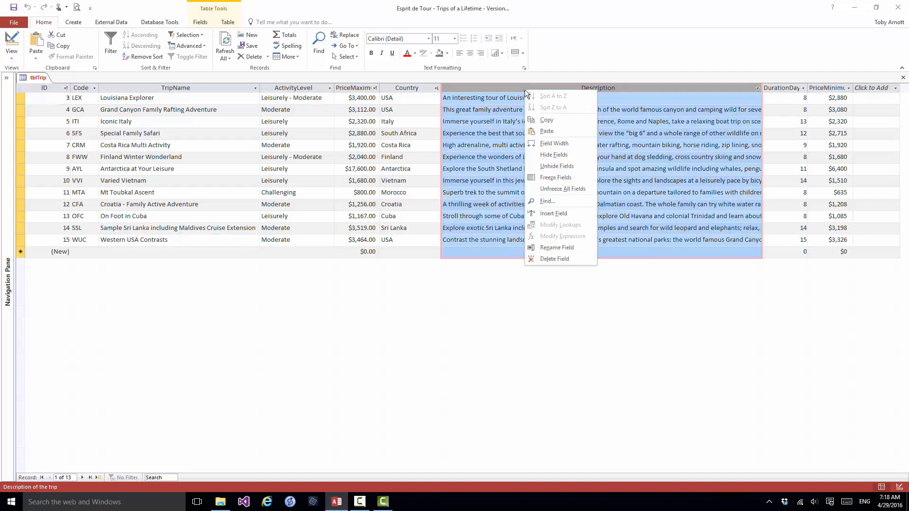
pyautogui.click(546, 154)
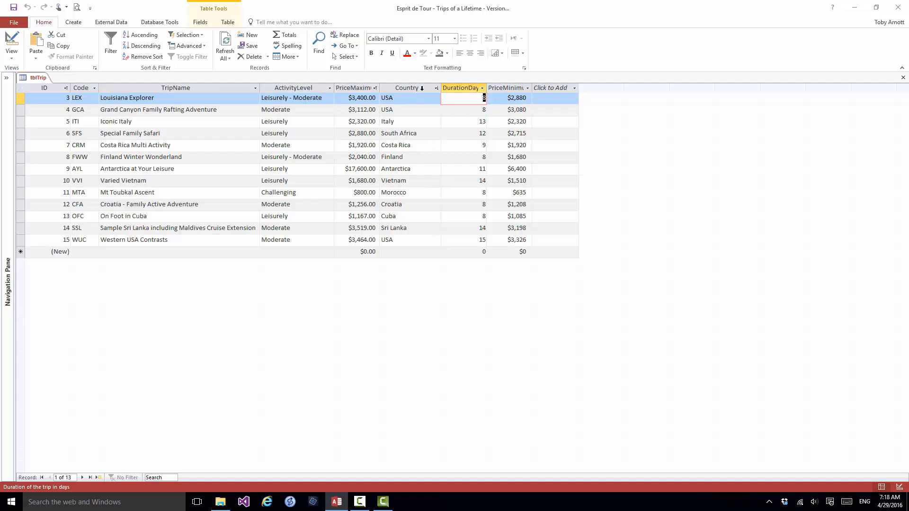
pyautogui.click(454, 88)
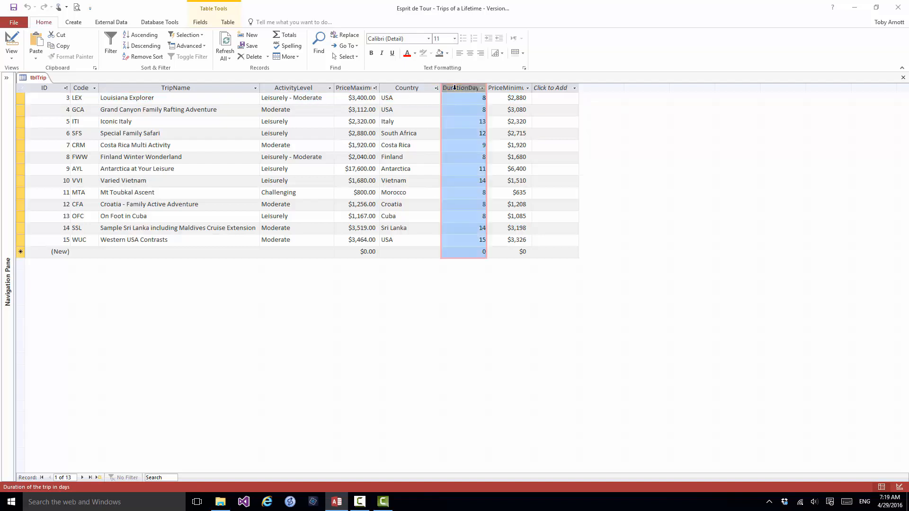
pyautogui.rightClick(455, 88)
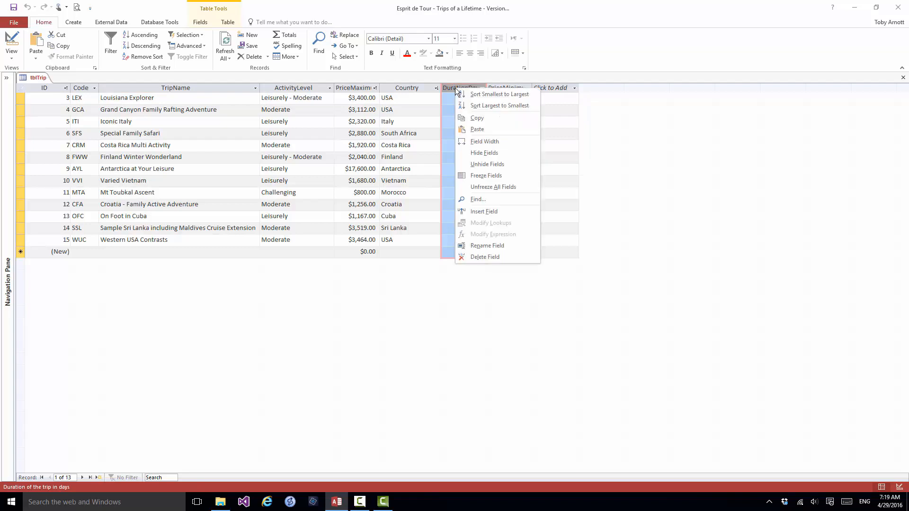
pyautogui.click(481, 164)
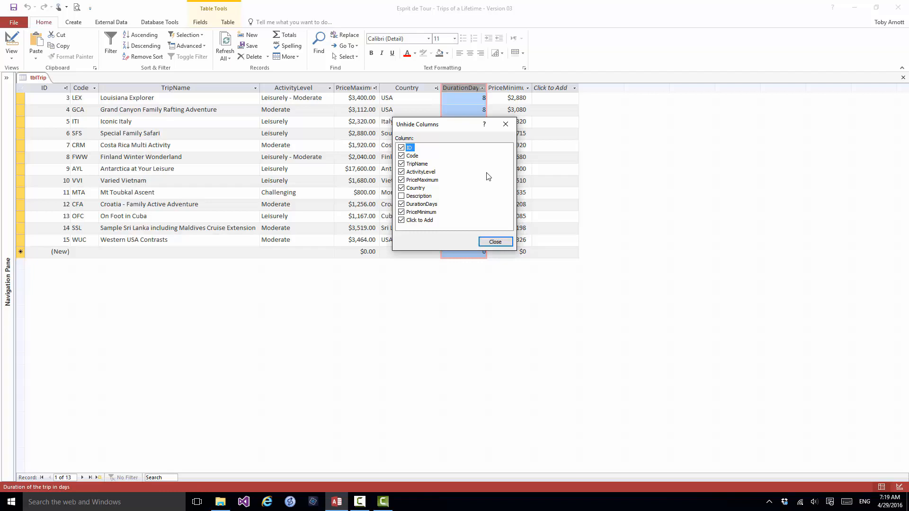
pyautogui.click(401, 196)
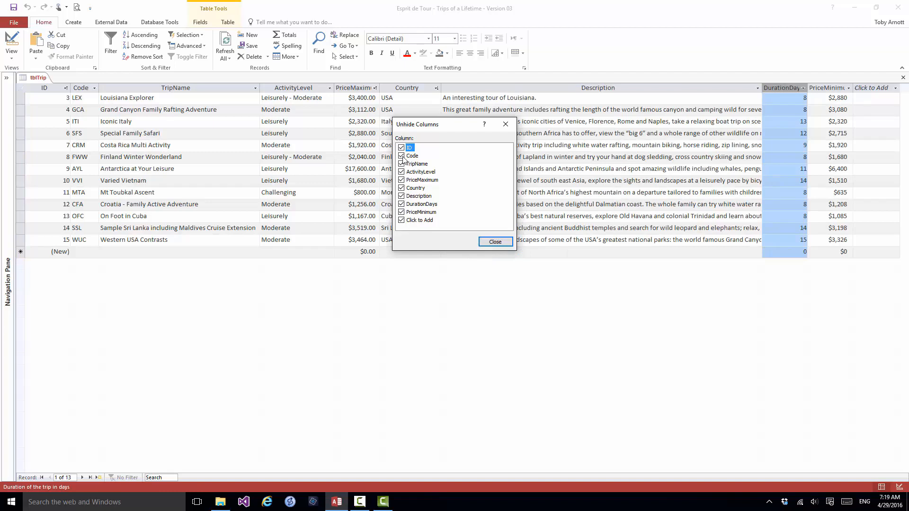
pyautogui.click(495, 243)
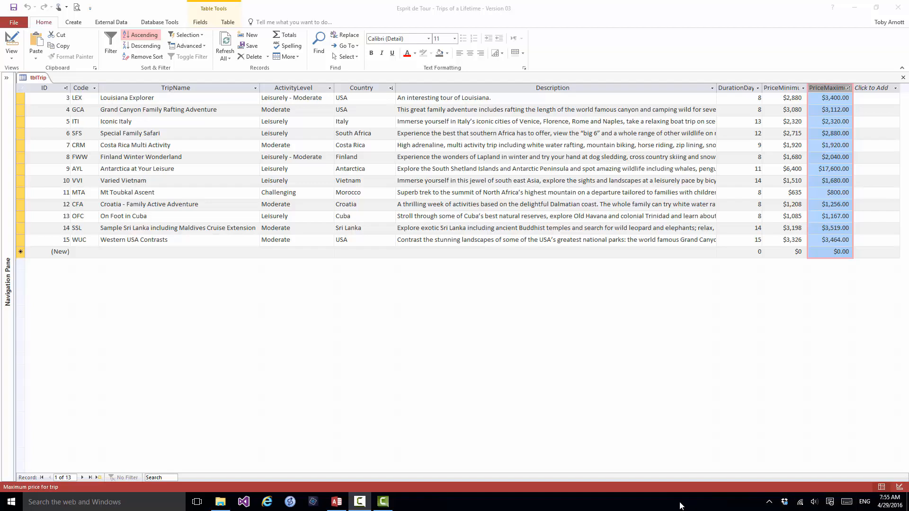
# - Delete the Louisiana Explorer record from tblTrip and confirm the deletion
pyautogui.click(21, 97)
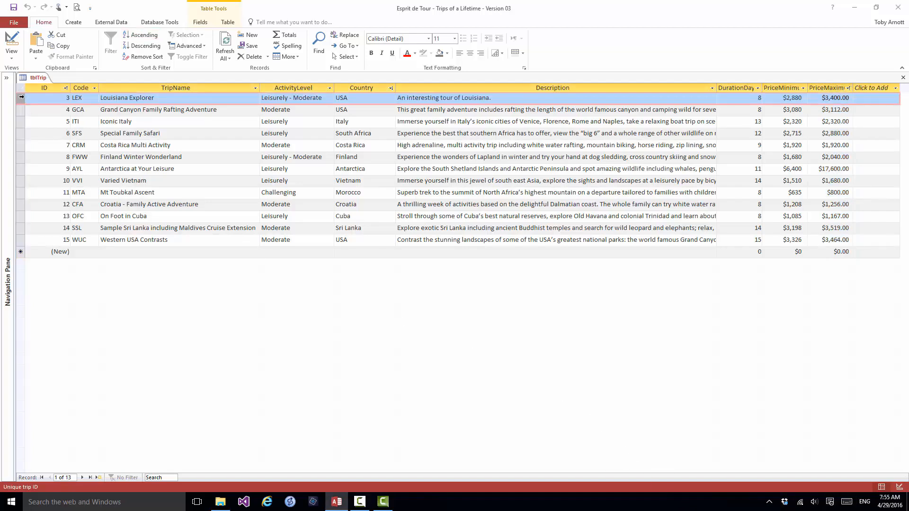
pyautogui.rightClick(22, 97)
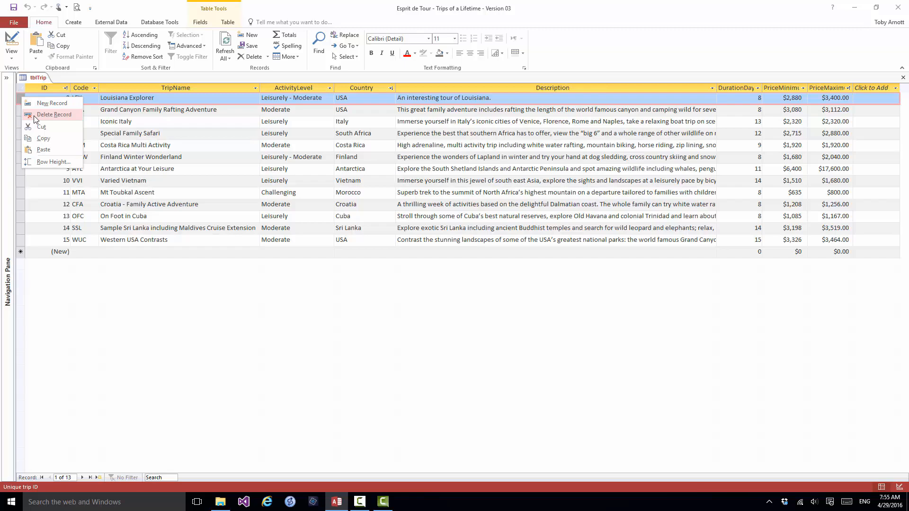
pyautogui.click(268, 57)
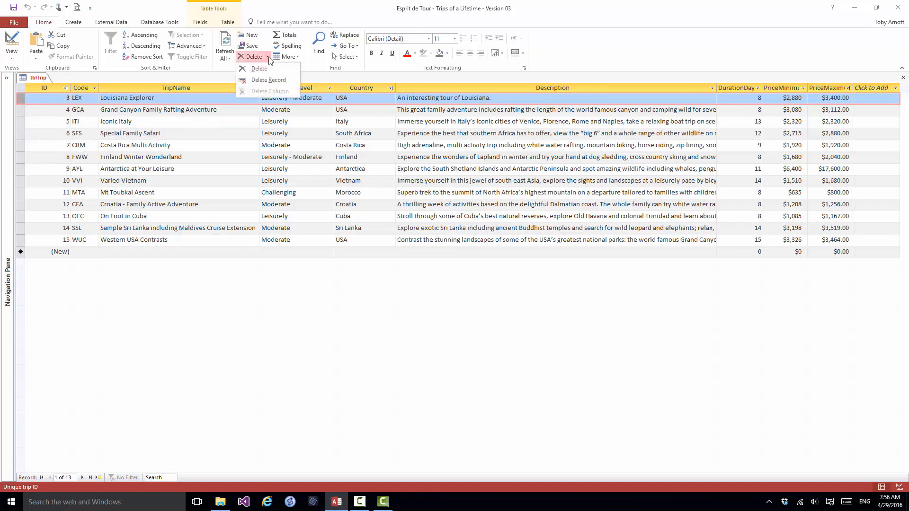
pyautogui.click(260, 80)
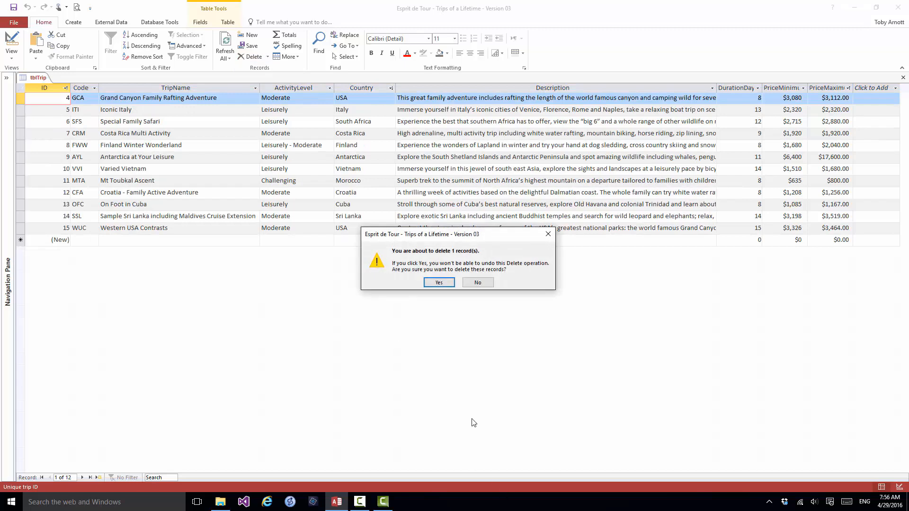
pyautogui.click(438, 283)
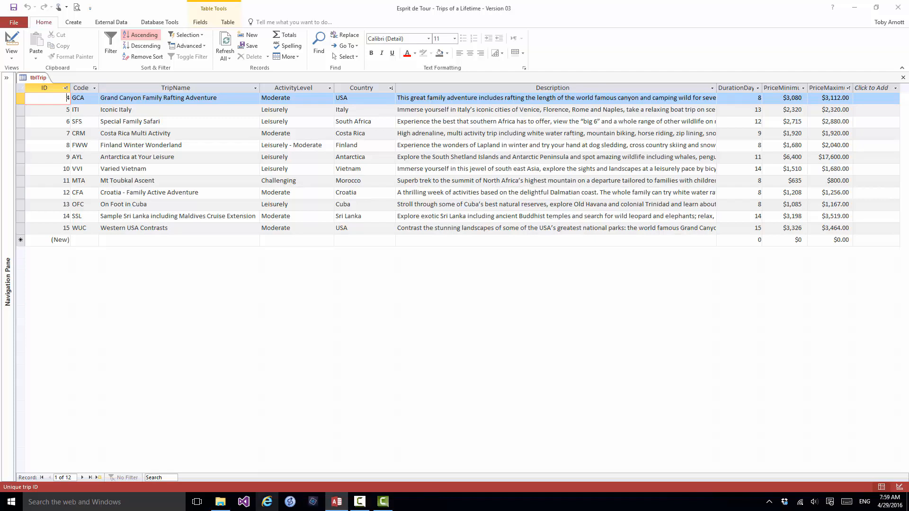
# - Overwrite the TripName of the Grand Canyon Family Rafting Adventure record with "X" and cancel the edit
pyautogui.press('Tab')
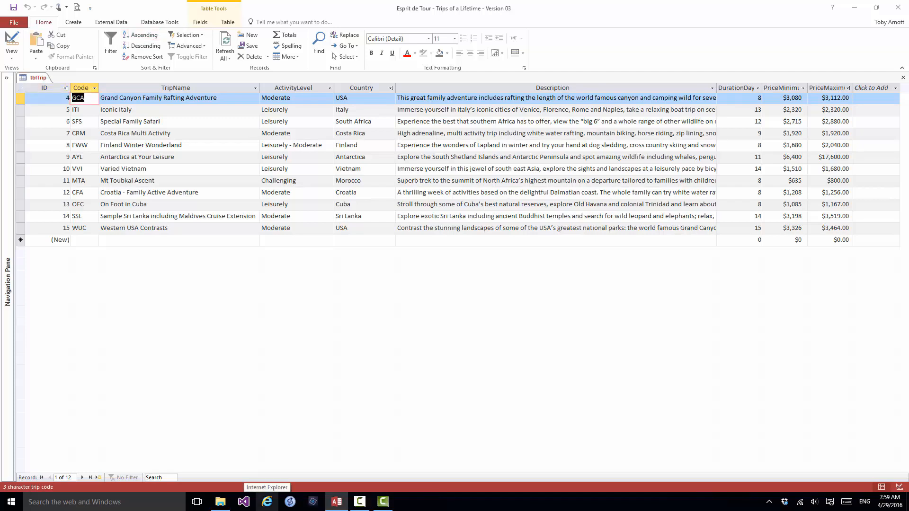
pyautogui.press('Tab')
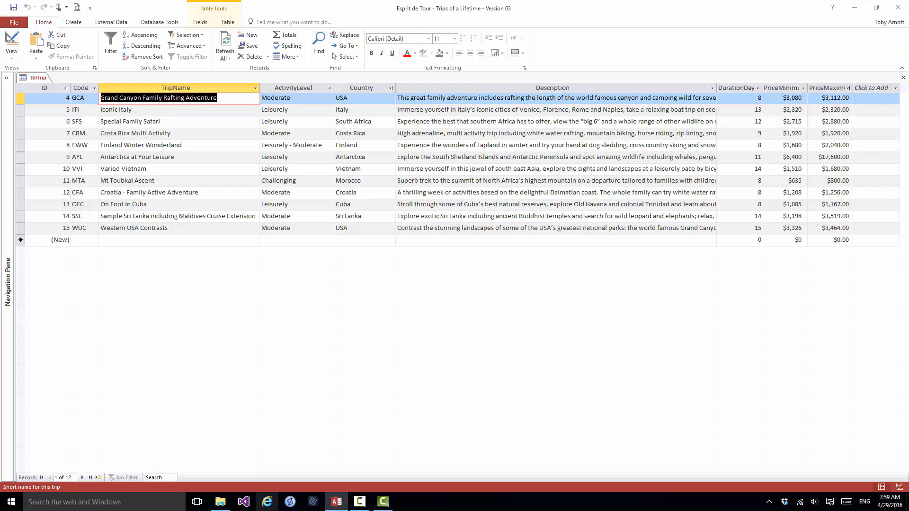
pyautogui.write('x')
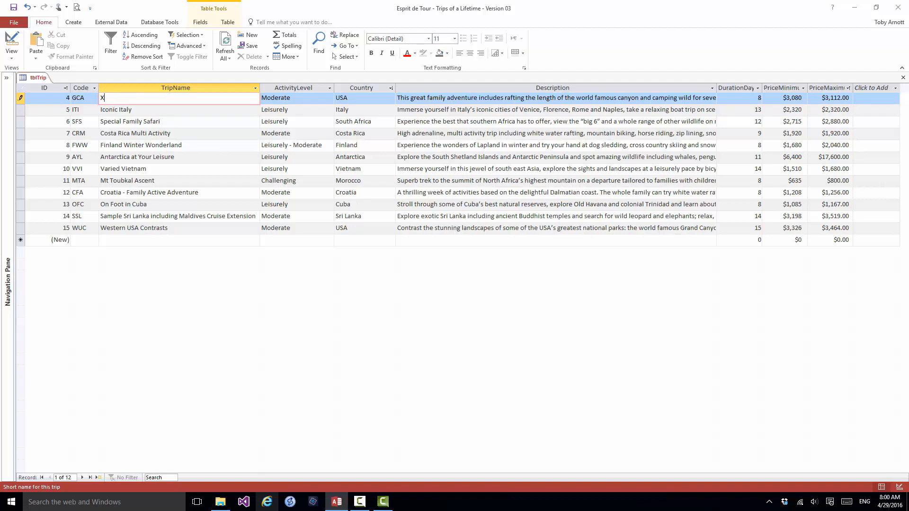
pyautogui.press('Escape')
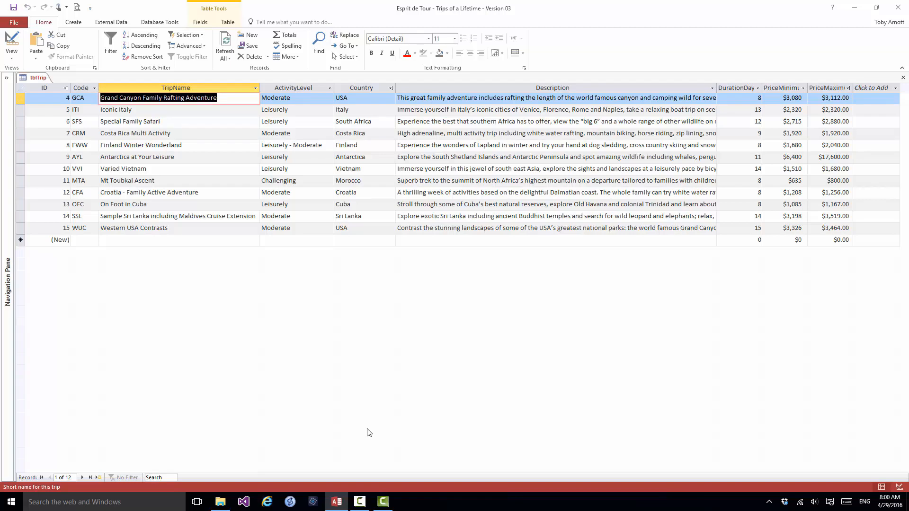
# - Place the cursor inside the first record's TripName and move field by field through ActivityLevel and Country to Description
pyautogui.click(163, 97)
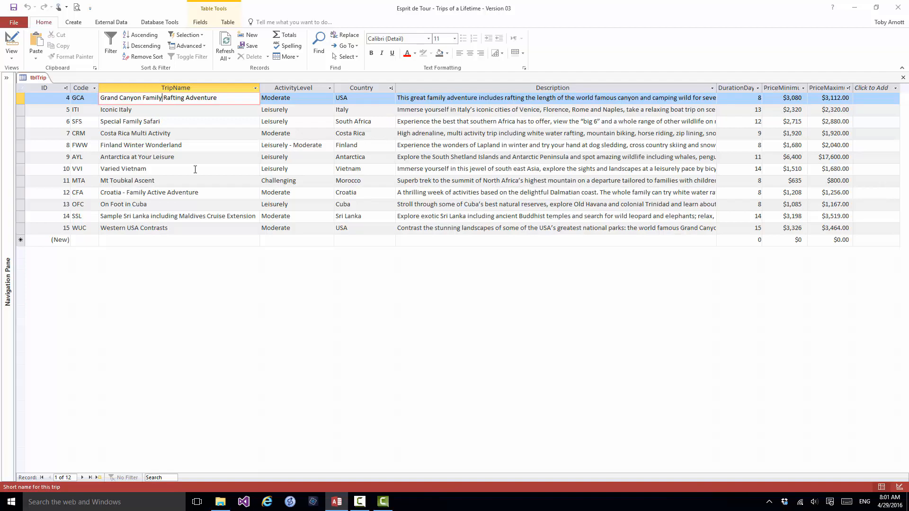
pyautogui.press('Tab')
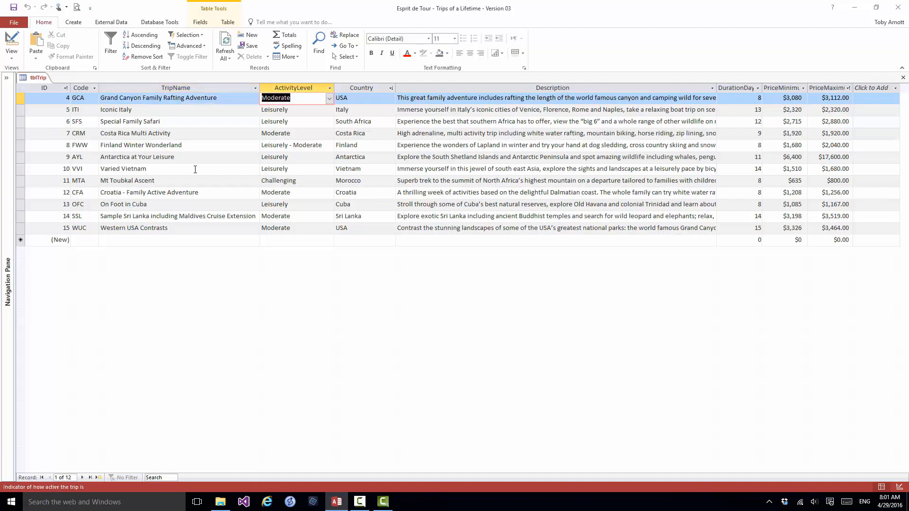
pyautogui.press('Tab')
pyautogui.press('Tab')
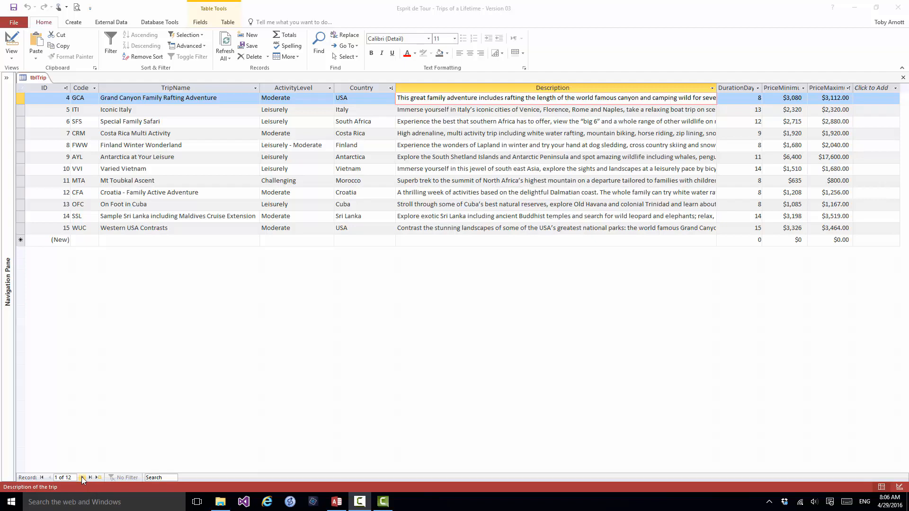
# - Navigate the tblTrip records forward three times, back one, to the first and last records, and to a new blank record
pyautogui.click(81, 476)
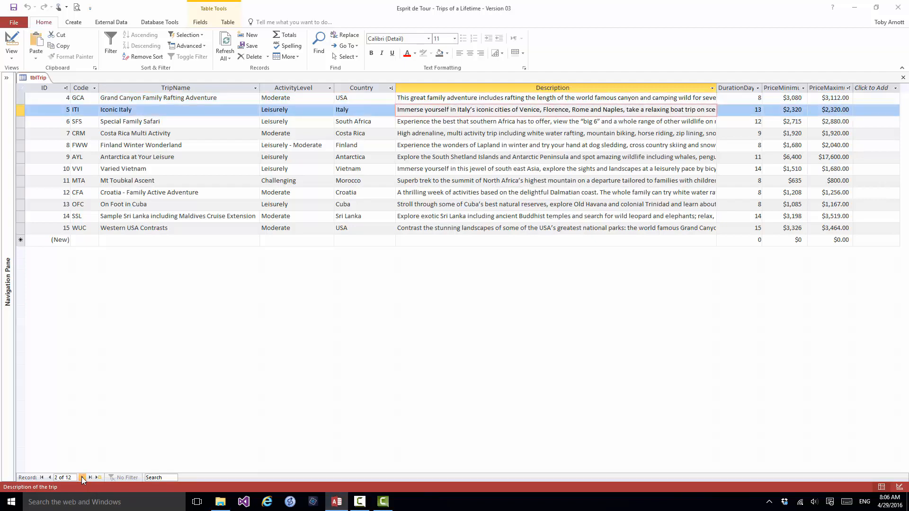
pyautogui.click(81, 476)
pyautogui.click(82, 476)
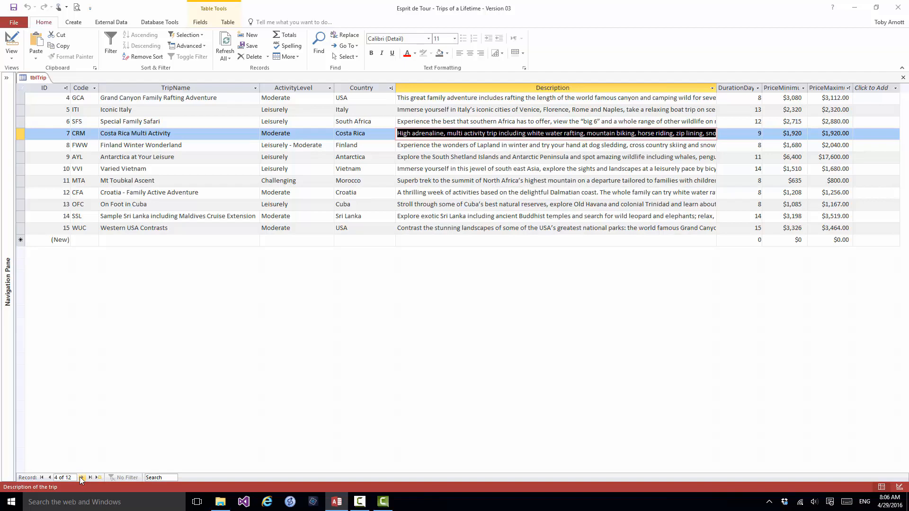
pyautogui.click(49, 477)
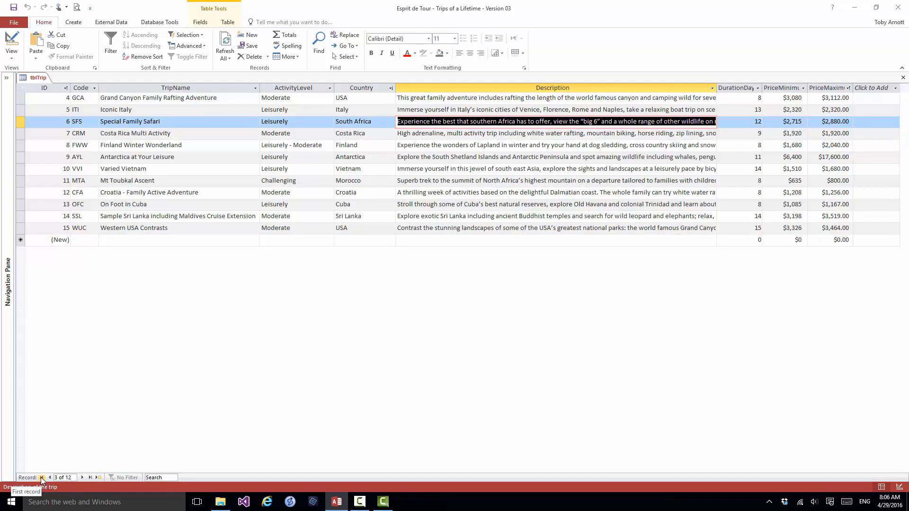
pyautogui.click(42, 477)
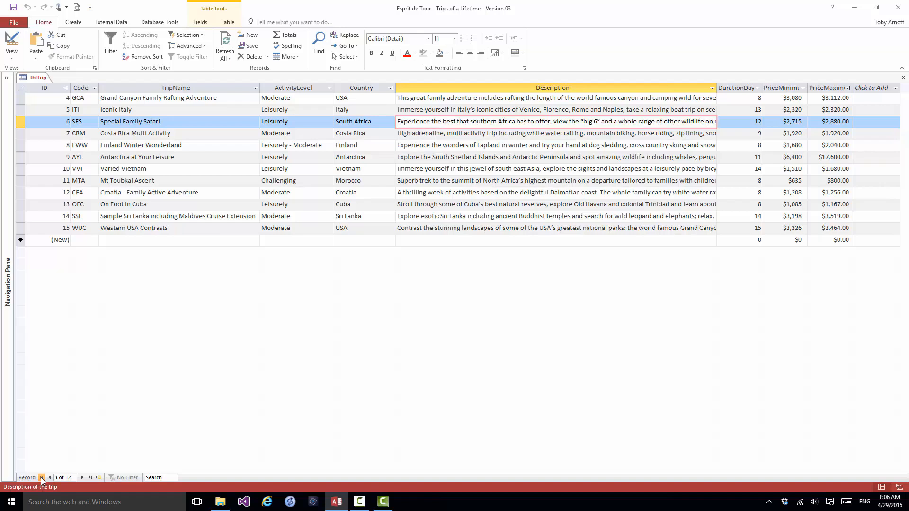
pyautogui.click(90, 478)
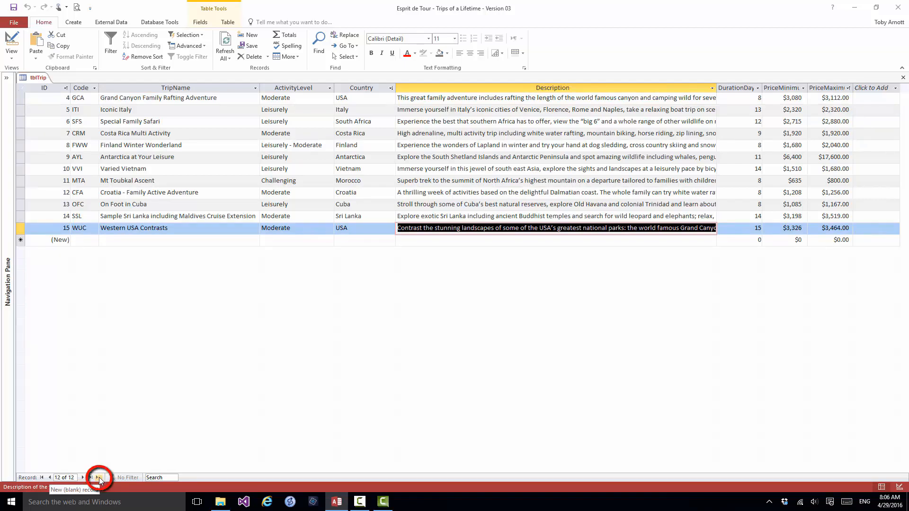
pyautogui.click(99, 477)
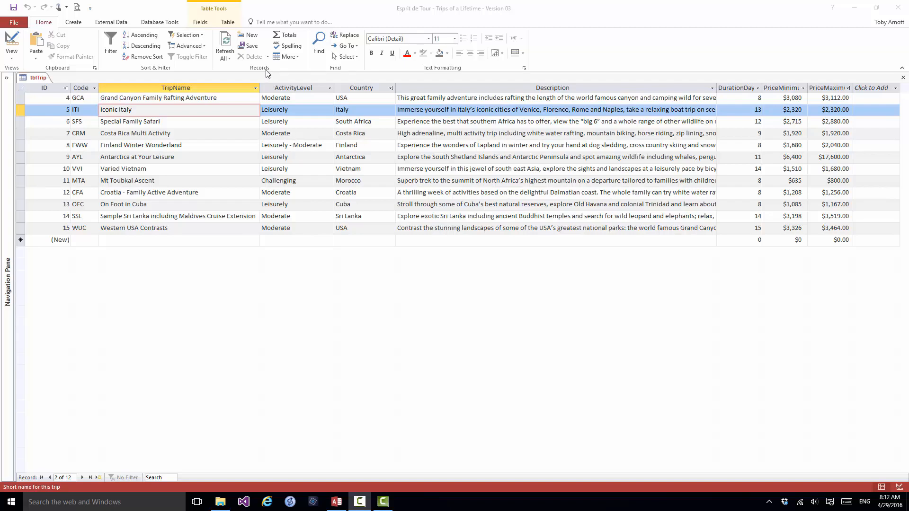
pyautogui.click(251, 35)
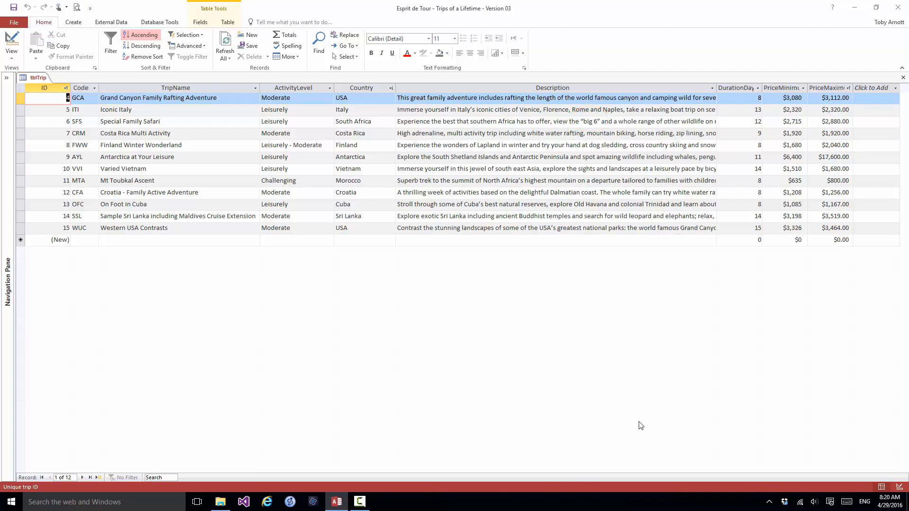
# - Widen the Description column and set up replacing "seven" with "7" in the current document, matching any part of a field
pyautogui.moveTo(717, 87); pyautogui.dragTo(803, 89)
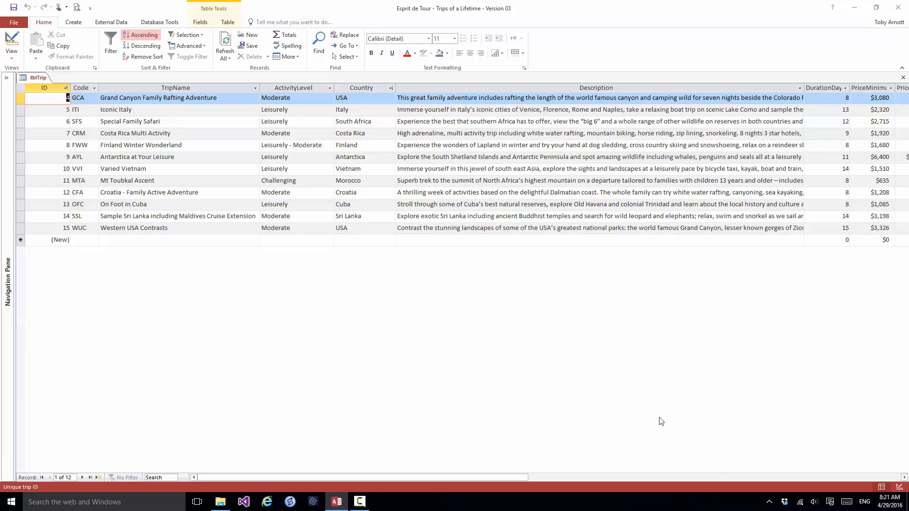
pyautogui.click(350, 36)
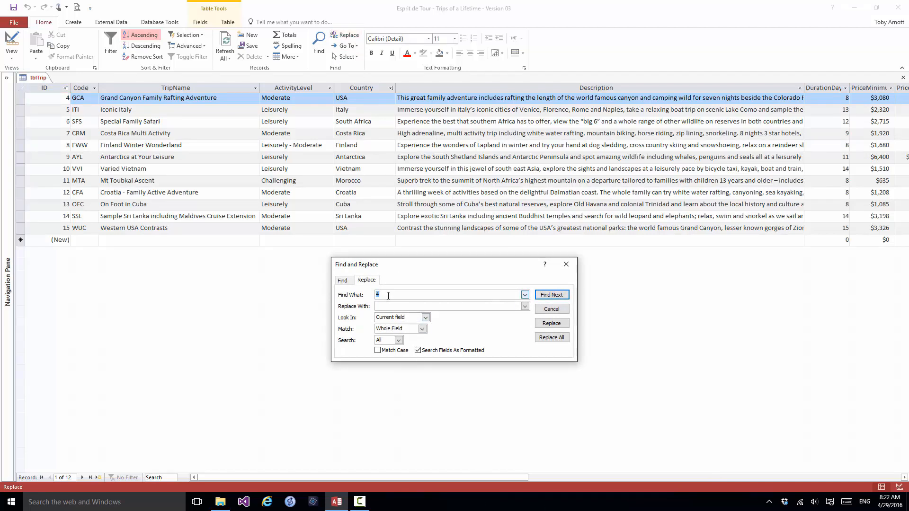
pyautogui.write('seven')
pyautogui.click(425, 318)
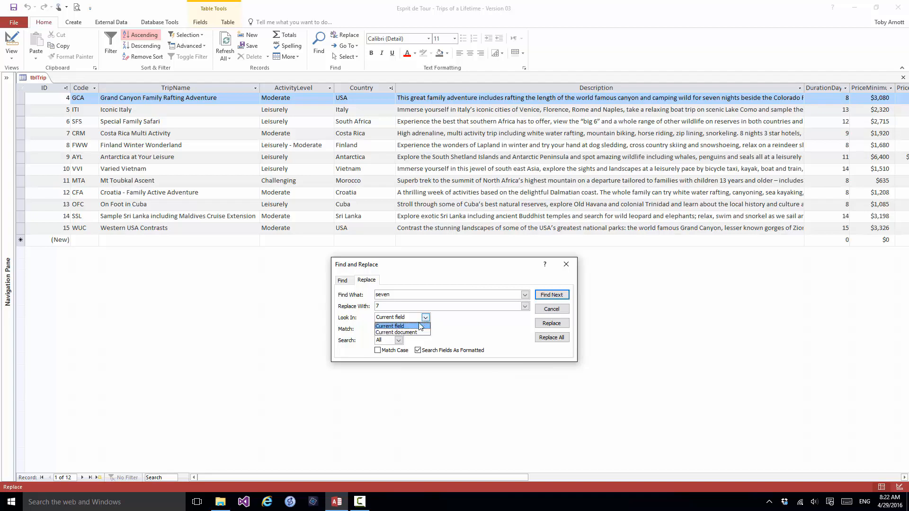
pyautogui.click(419, 333)
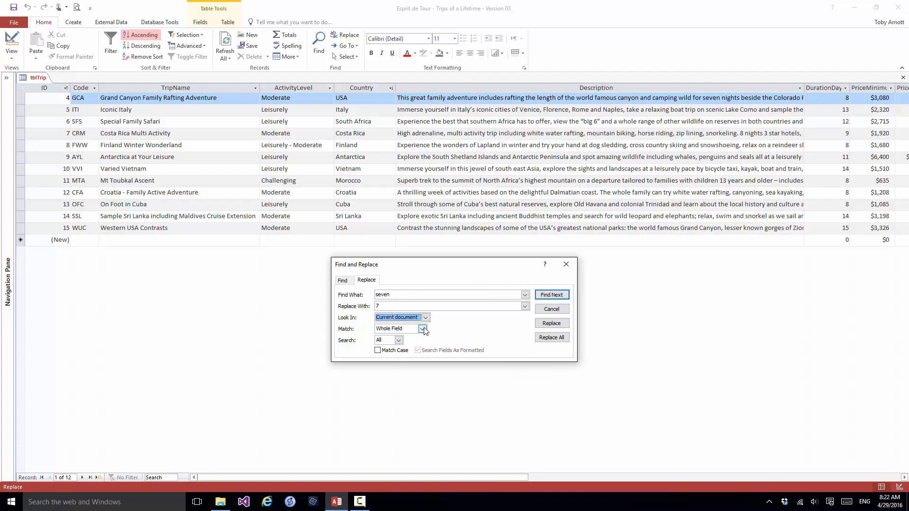
pyautogui.click(422, 329)
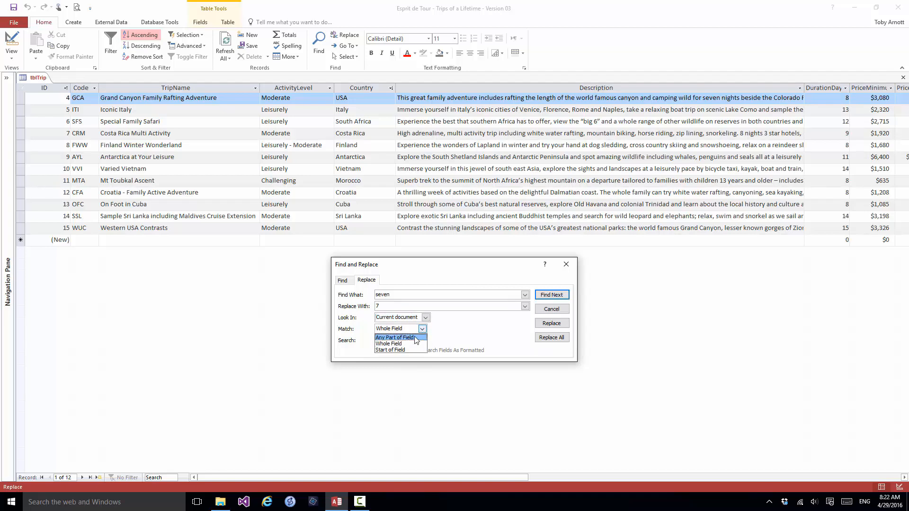
pyautogui.click(416, 338)
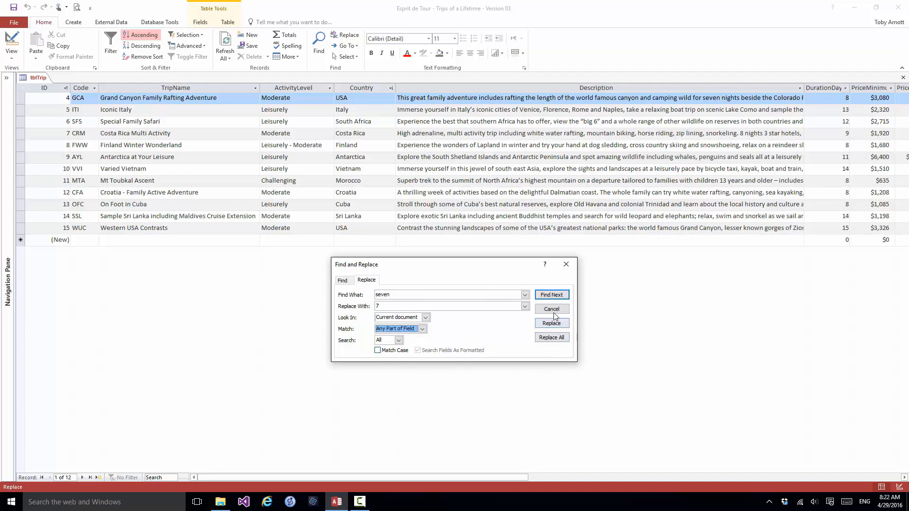
# - Find "seven" in the Grand Canyon trip's description and replace it with "7"
pyautogui.click(553, 295)
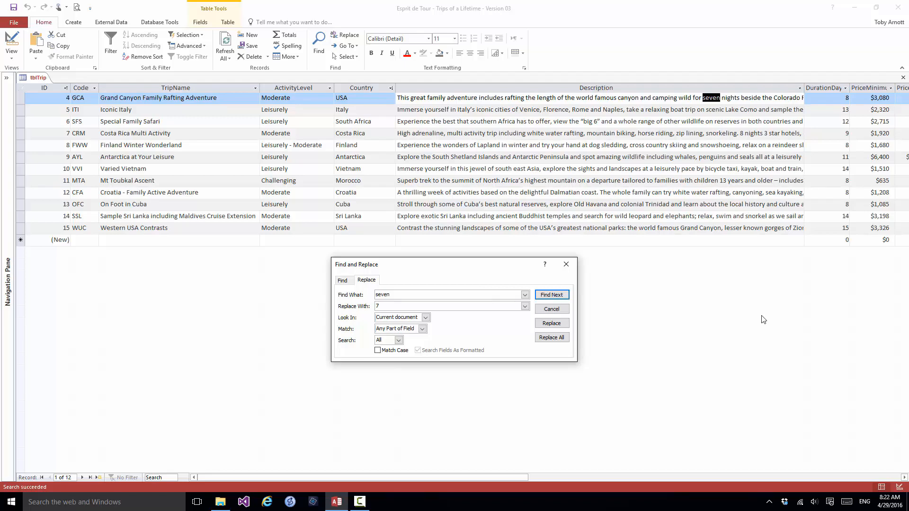
pyautogui.click(550, 324)
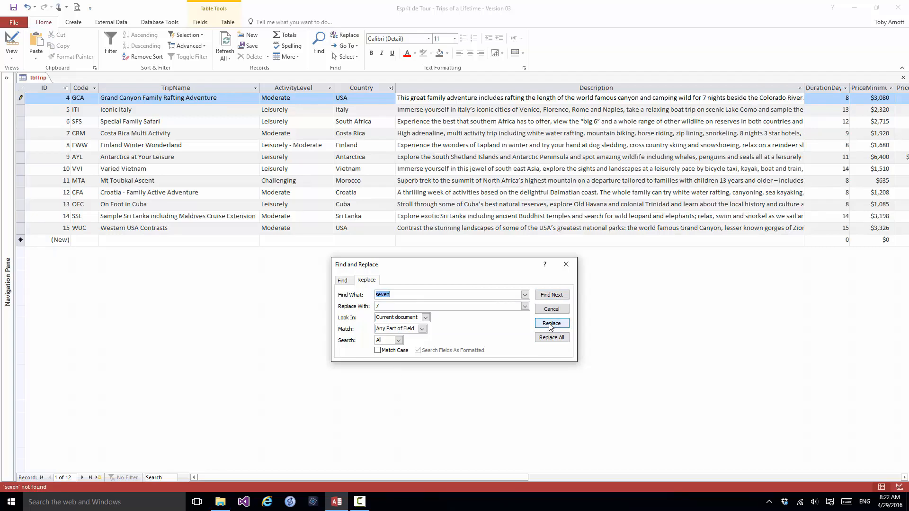
pyautogui.click(551, 324)
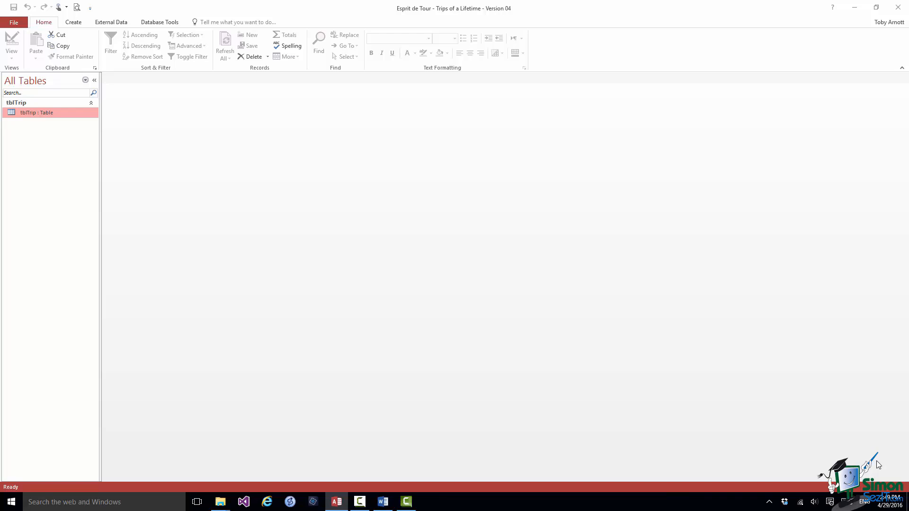
# - Create a table in Design View with a Short Text field Type, described as "Trip type", and make it the primary key
pyautogui.click(81, 23)
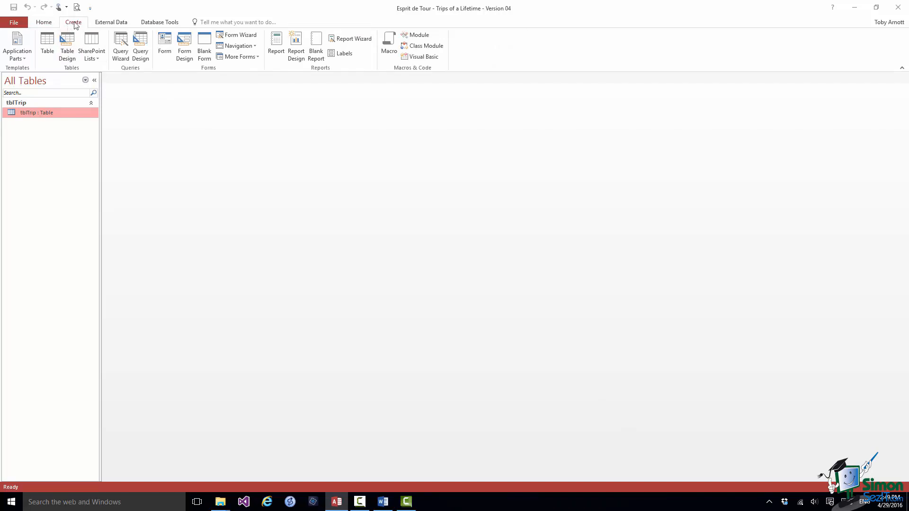
pyautogui.click(67, 45)
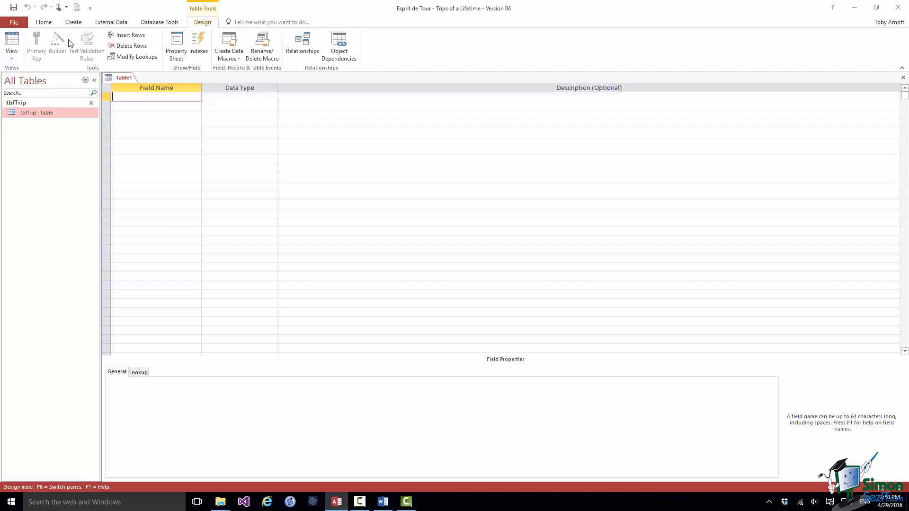
pyautogui.write('Type')
pyautogui.click(227, 98)
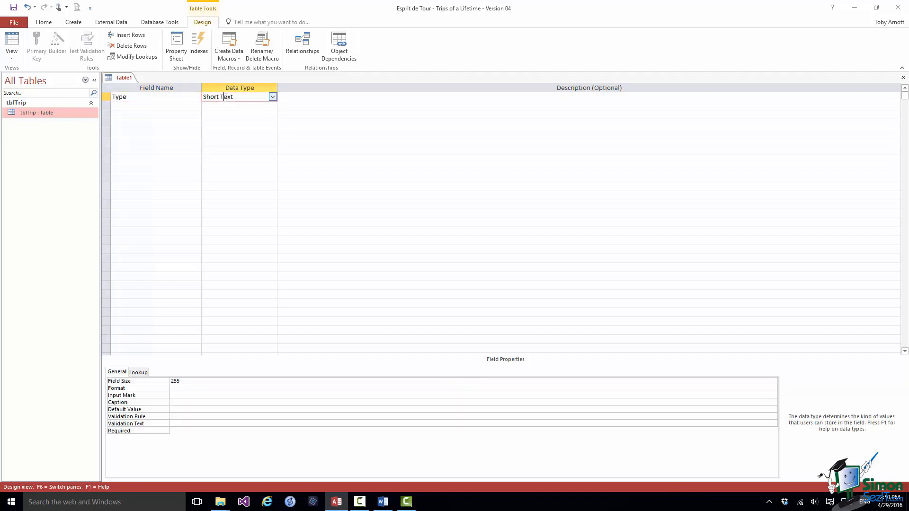
pyautogui.click(290, 96)
pyautogui.write('Trip type')
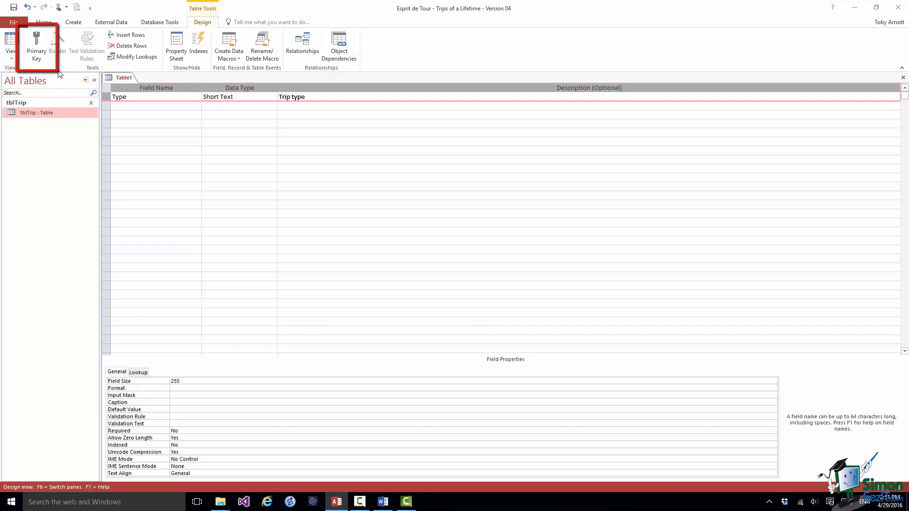
pyautogui.click(34, 46)
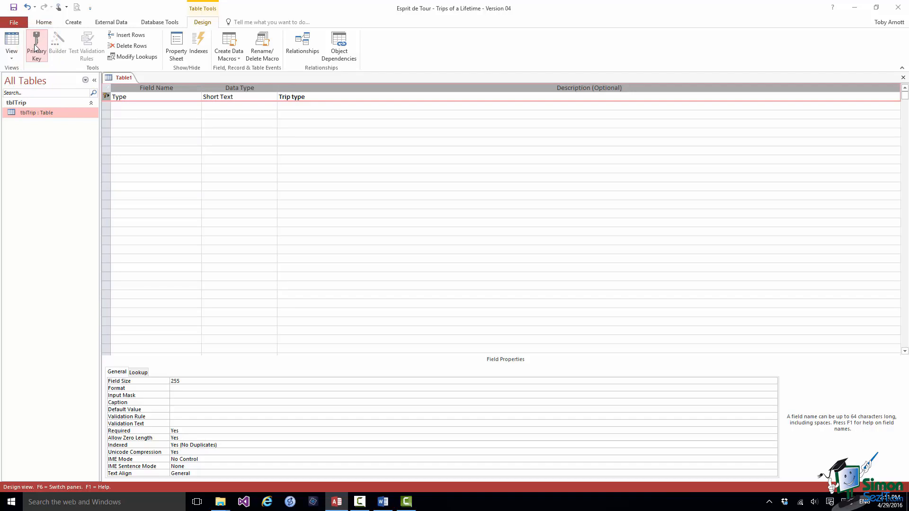
# - Set the Type field's Field Size to 30 and Allow Zero Length to No
pyautogui.click(592, 383)
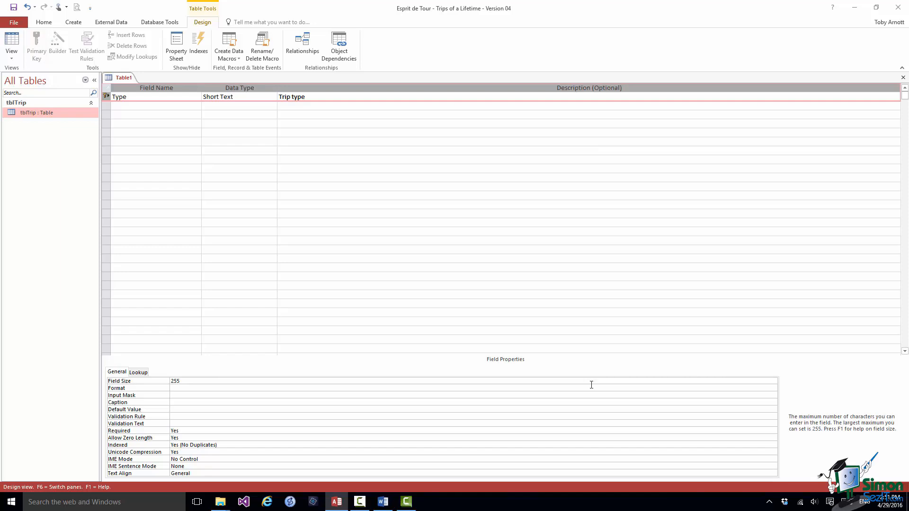
pyautogui.press('BackSpace')
pyautogui.press('BackSpace')
pyautogui.press('BackSpace')
pyautogui.click(186, 439)
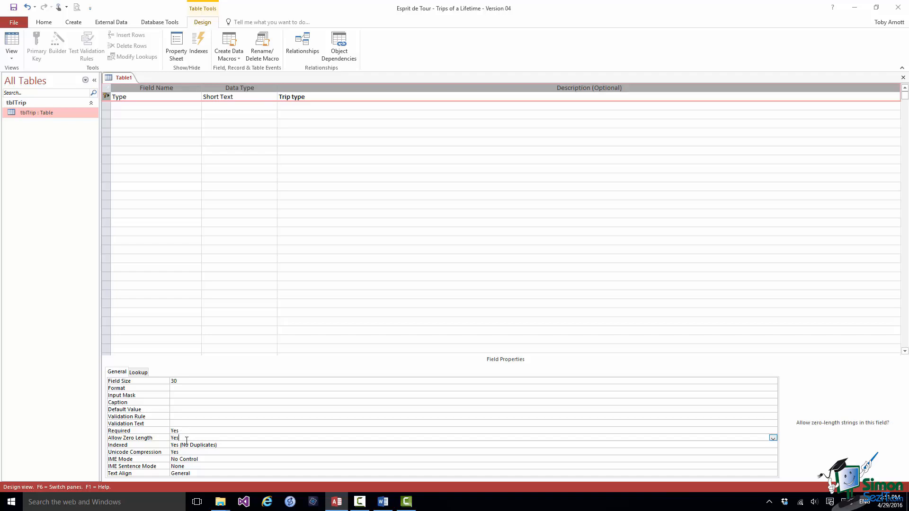
pyautogui.click(773, 438)
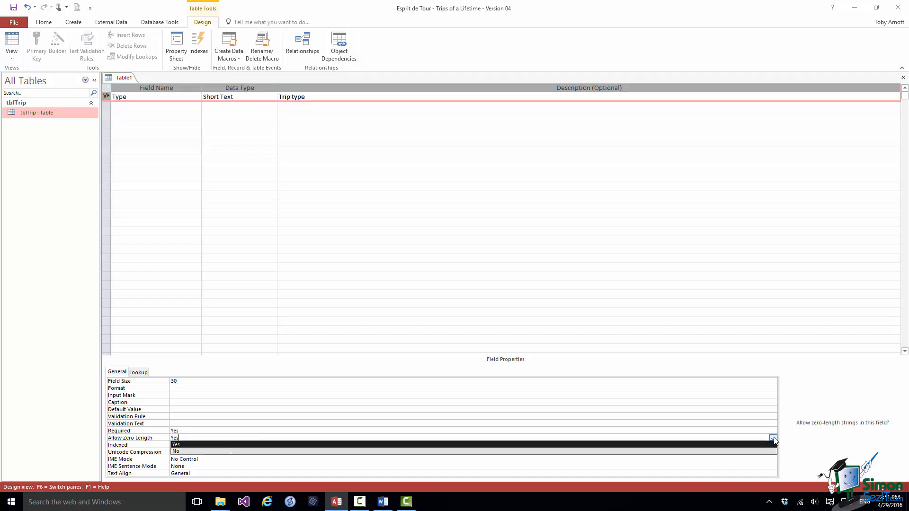
pyautogui.click(222, 451)
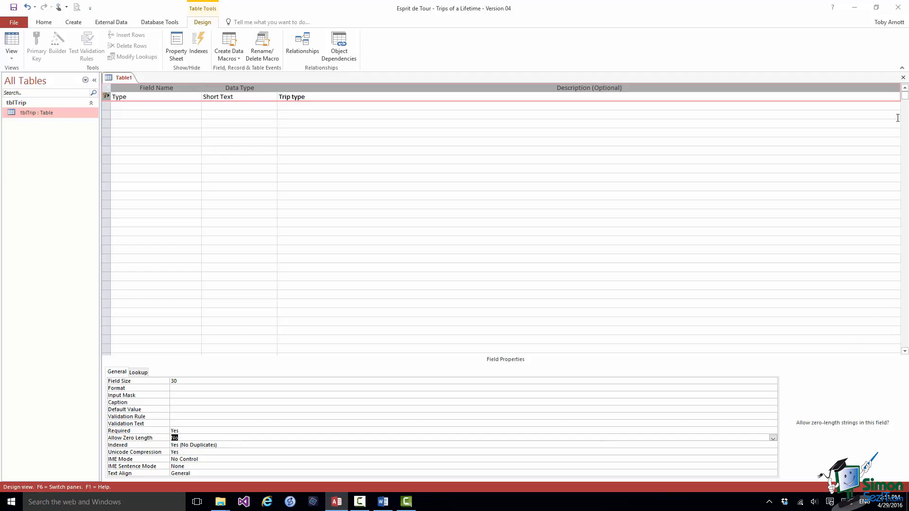
# - Close the new trip type table, saving its design under the name tblType
pyautogui.click(903, 78)
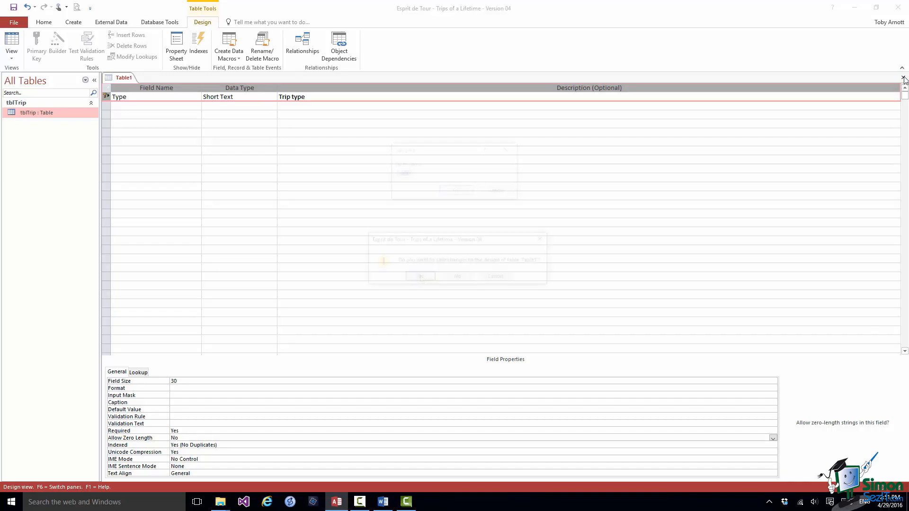
pyautogui.click(420, 277)
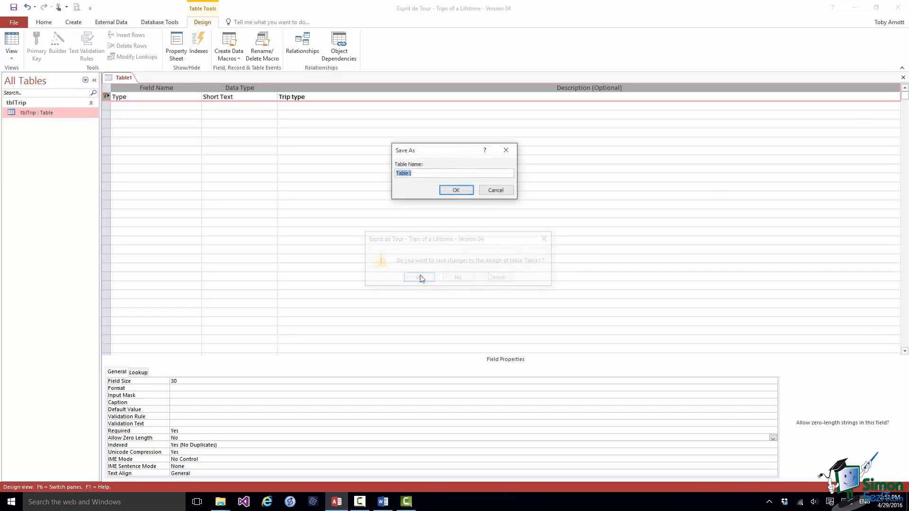
pyautogui.write('tb')
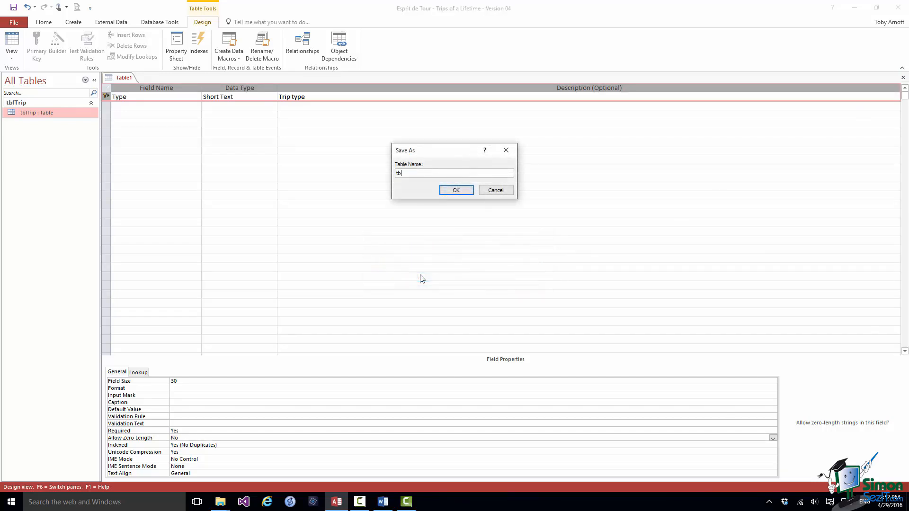
pyautogui.write('lTyp')
pyautogui.click(453, 190)
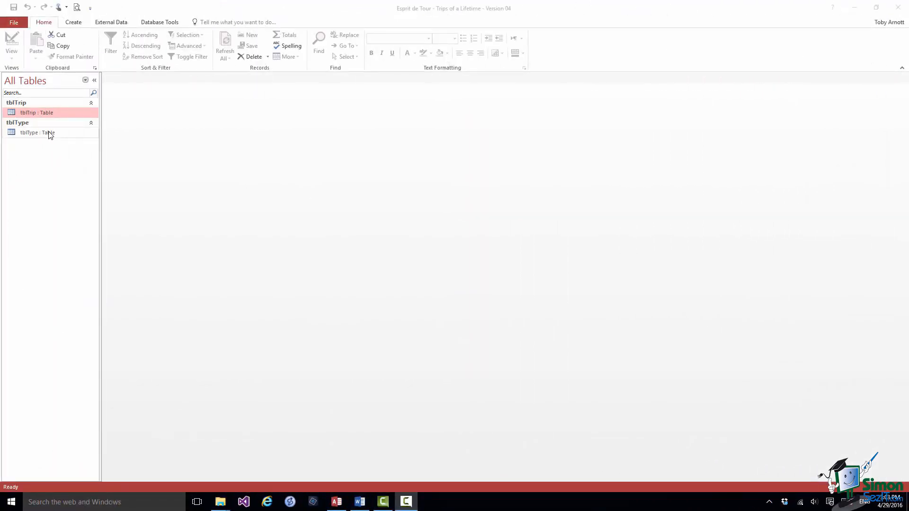
# - Fill tblType with Activity, Beach, Cruising, Cultural, Escorted, Family, Group, Landscapes, Polar, Sightseeing, Trekking and Wildlife, and check the spelling
pyautogui.doubleClick(48, 132)
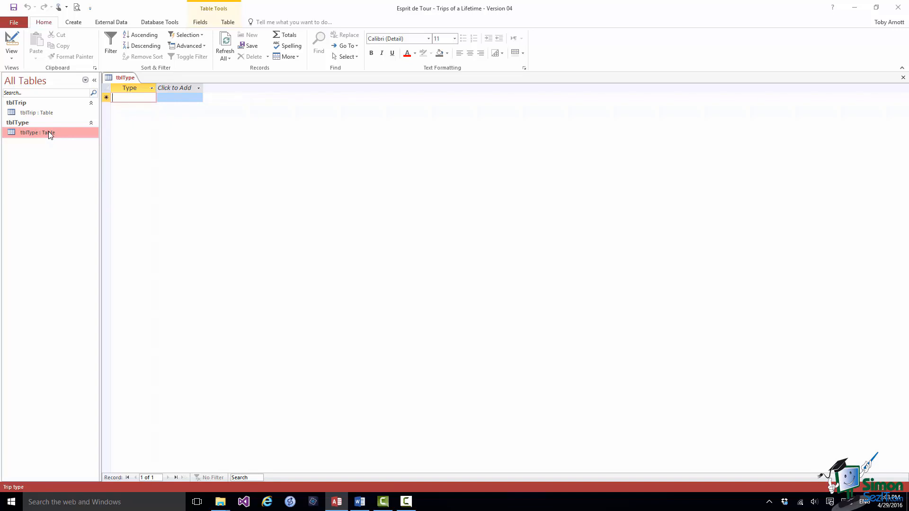
pyautogui.write('Ac')
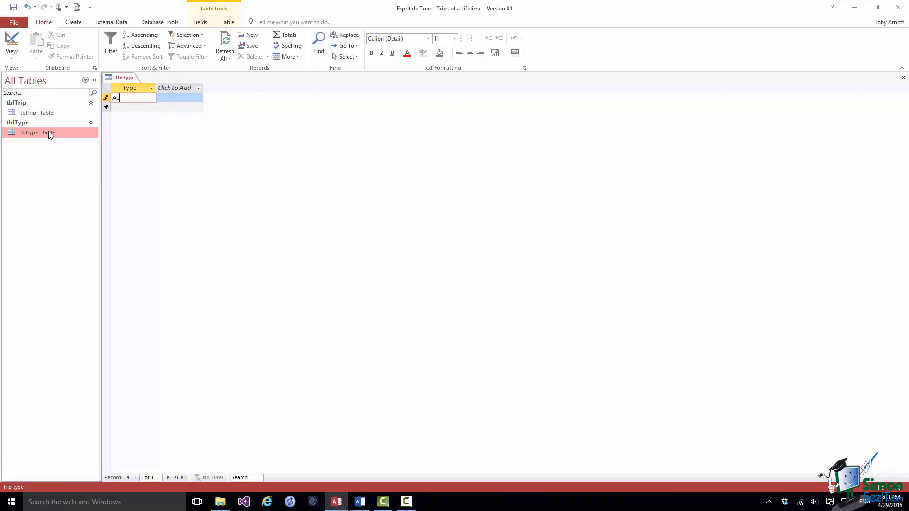
pyautogui.write('tivity')
pyautogui.press('Return')
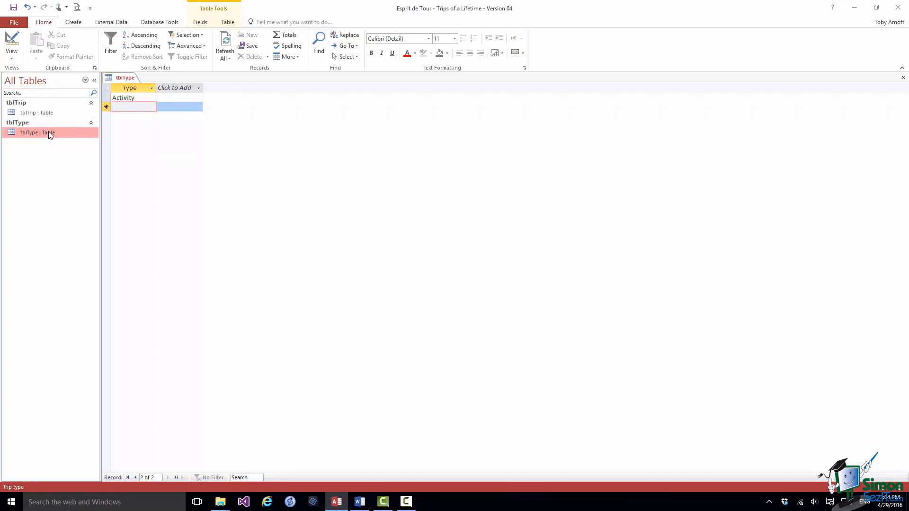
pyautogui.write('Beach')
pyautogui.press('Return')
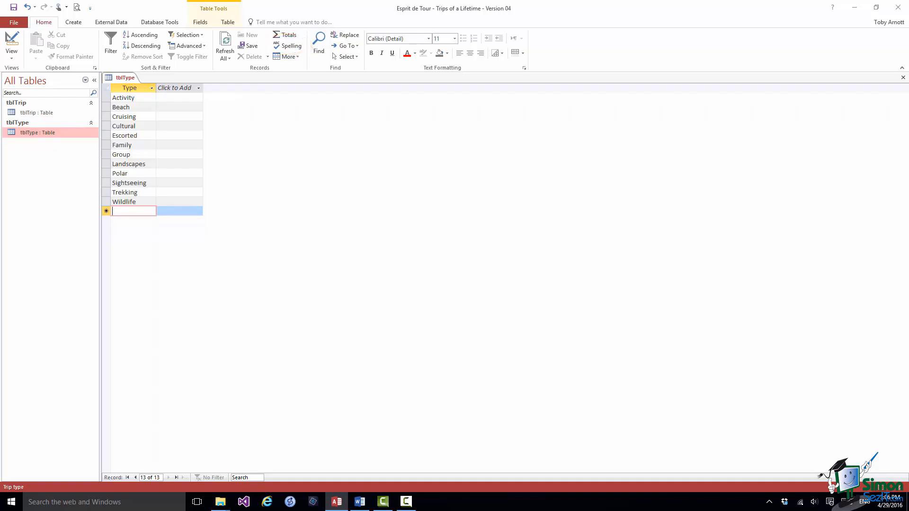
pyautogui.click(297, 49)
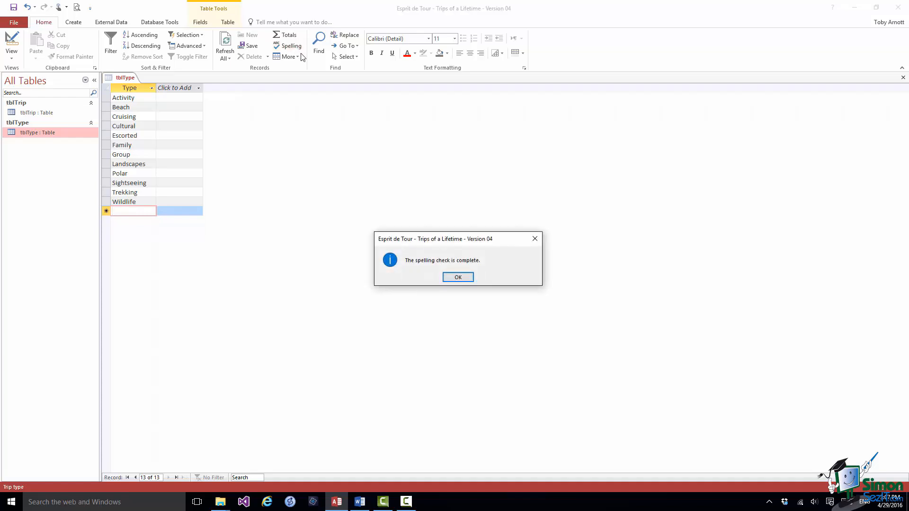
pyautogui.click(458, 278)
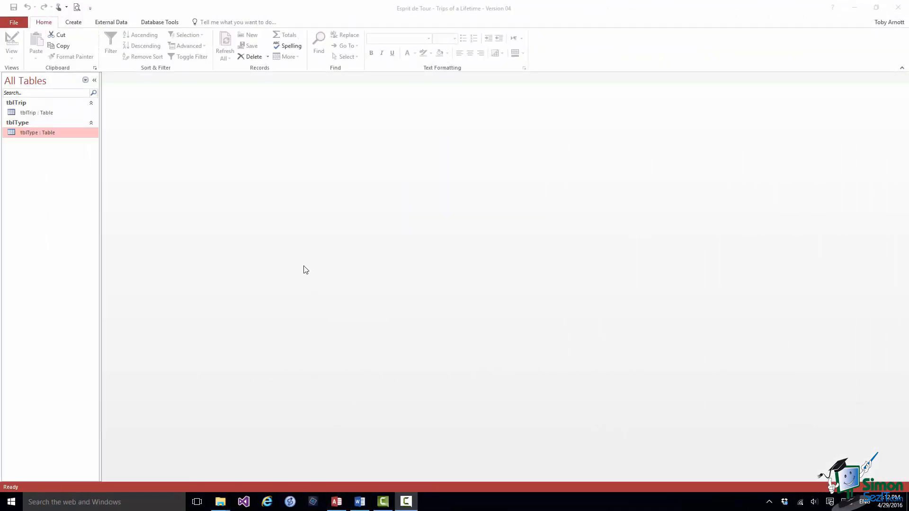
# - Open the database's Relationships layout and add the tblTrip and tblType tables to it
pyautogui.click(151, 24)
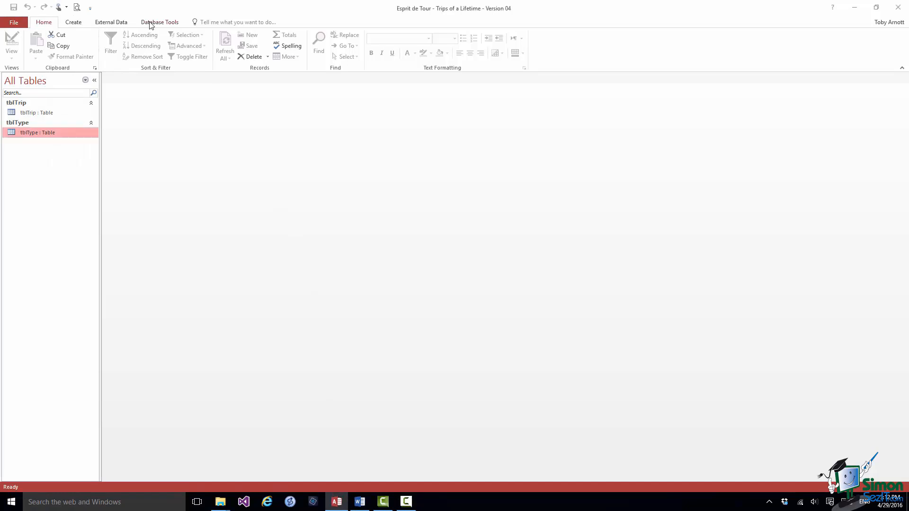
pyautogui.click(151, 24)
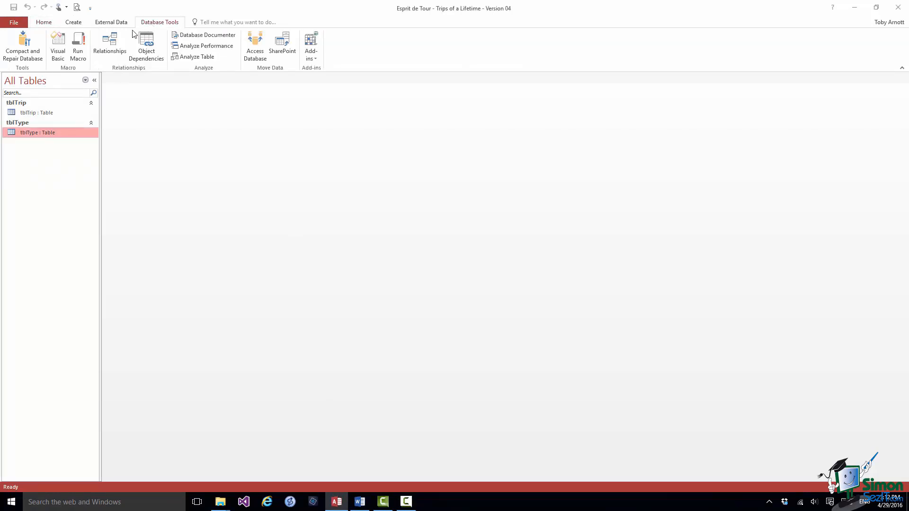
pyautogui.click(117, 44)
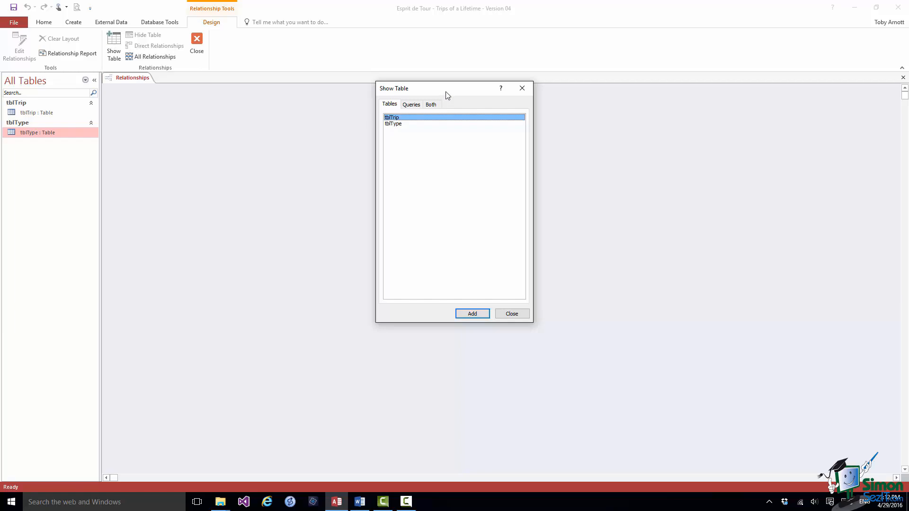
pyautogui.moveTo(445, 88); pyautogui.dragTo(709, 137)
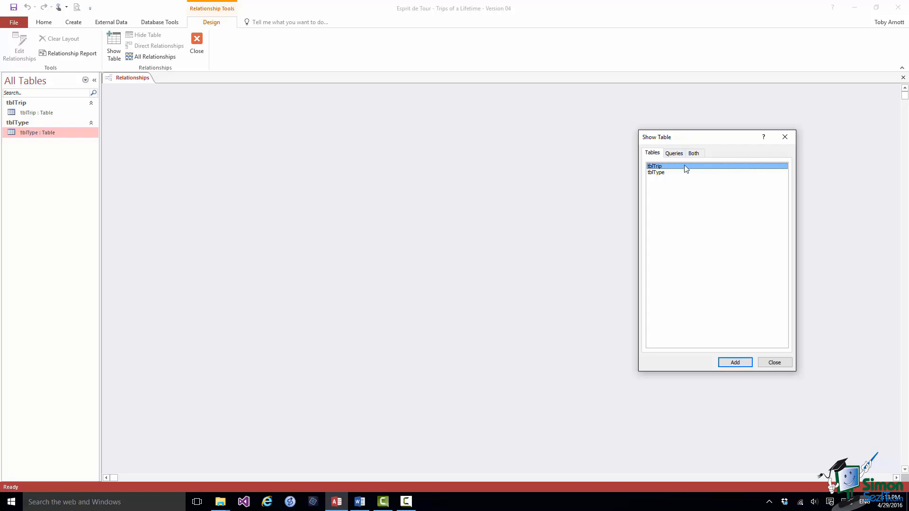
pyautogui.click(737, 364)
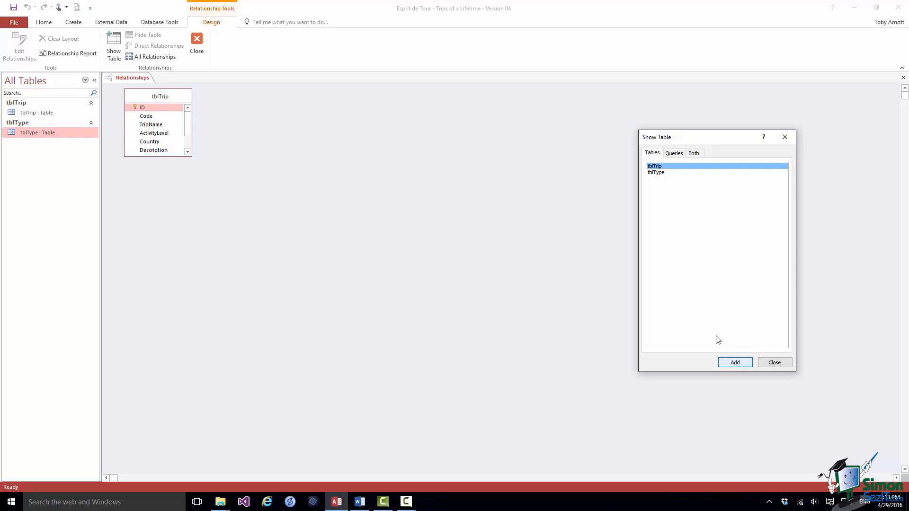
pyautogui.click(665, 174)
pyautogui.click(735, 365)
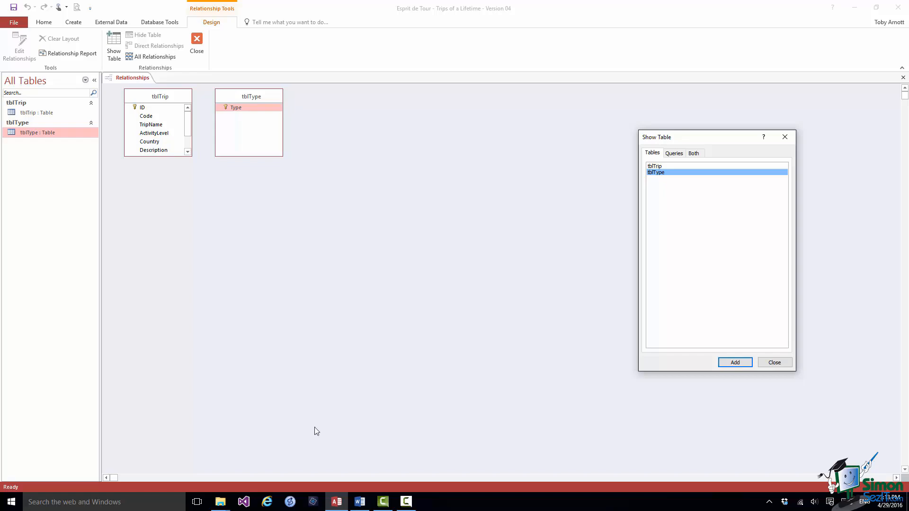
pyautogui.click(770, 364)
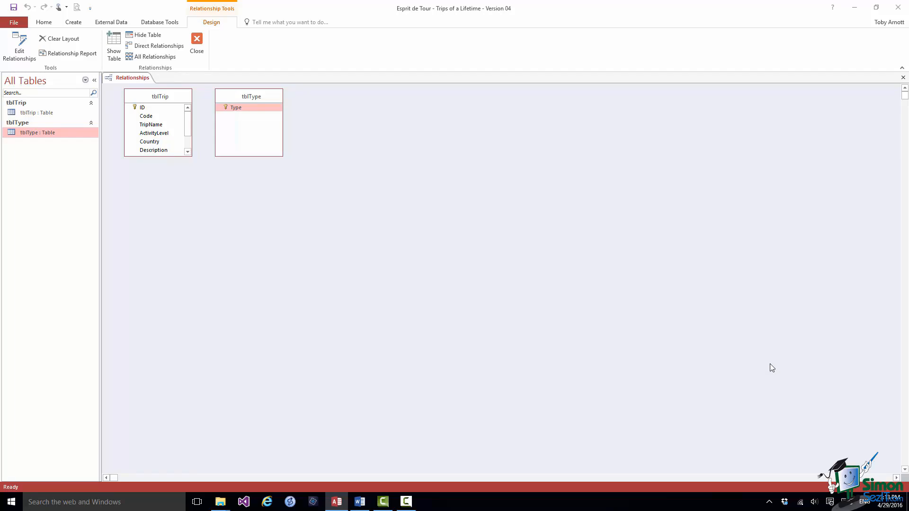
# - Create a new table, switch it to Design View saved as tblTripType, and describe its ID field as "Unique ID"
pyautogui.click(72, 22)
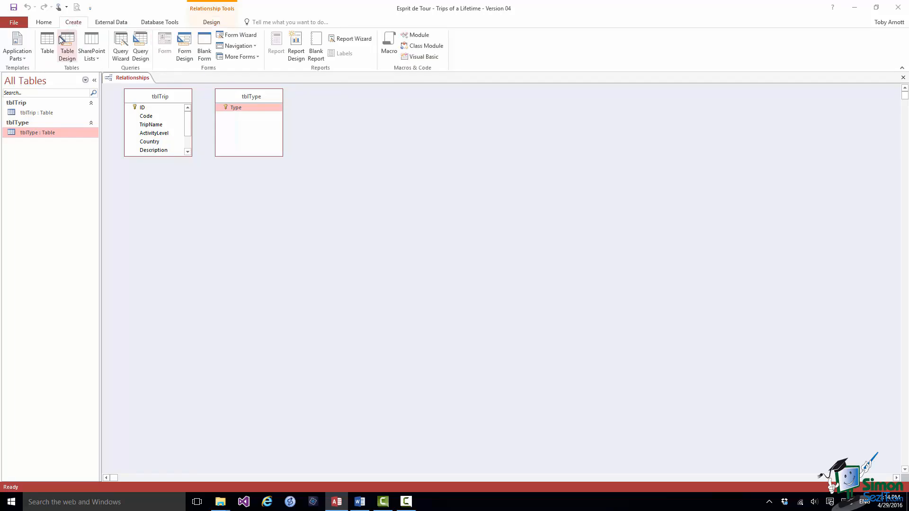
pyautogui.click(48, 44)
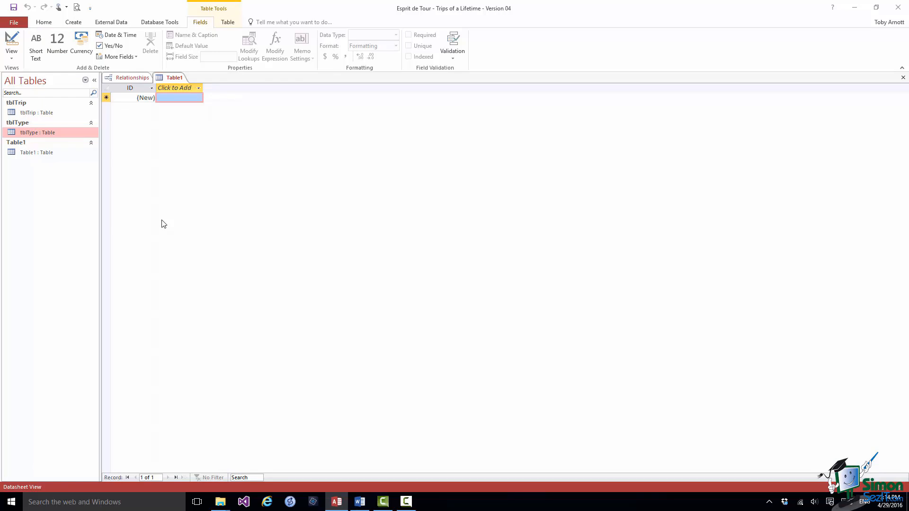
pyautogui.rightClick(165, 79)
pyautogui.click(176, 87)
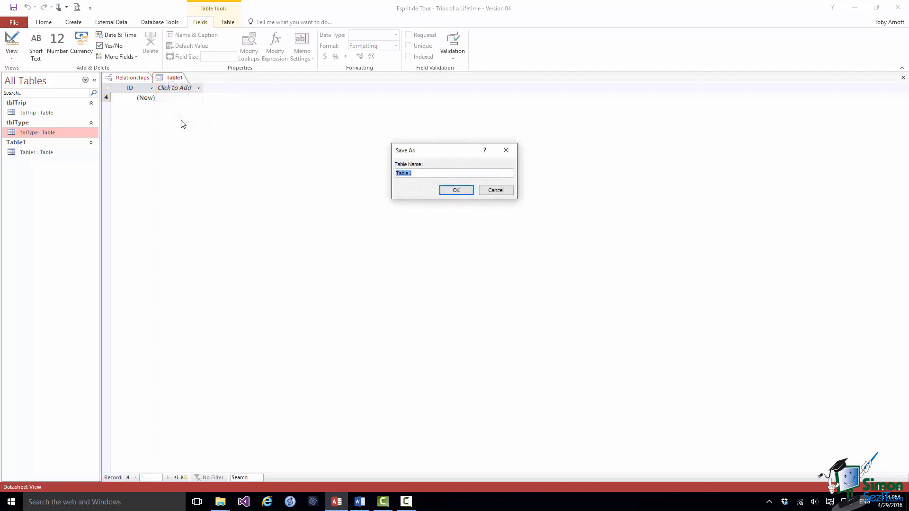
pyautogui.write('tblTripType')
pyautogui.click(456, 191)
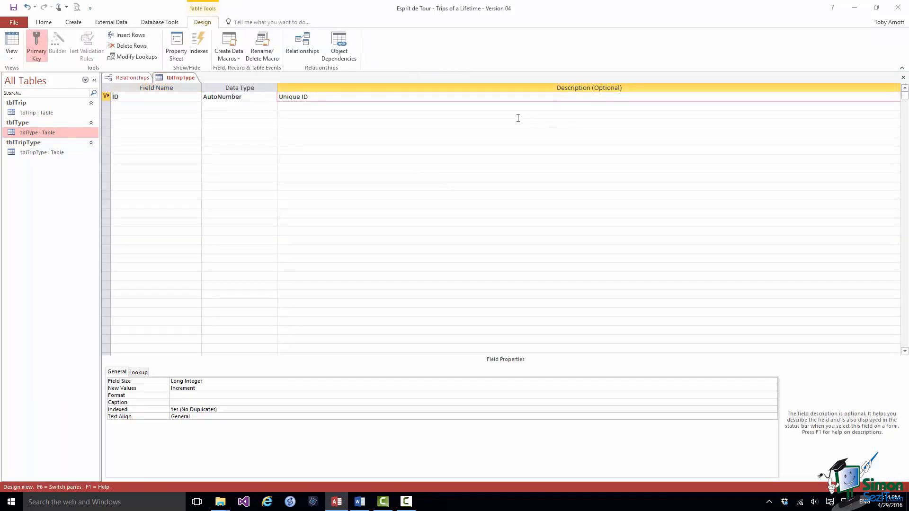
# - Add two Short Text fields named Trip and Type below the ID field in tblTripType
pyautogui.click(116, 106)
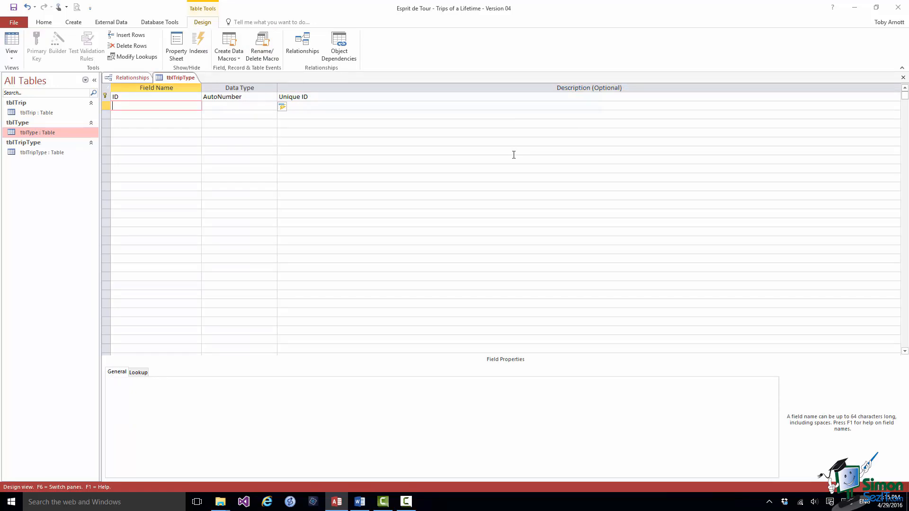
pyautogui.write('Trip')
pyautogui.click(118, 117)
pyautogui.write('Type')
pyautogui.click(309, 117)
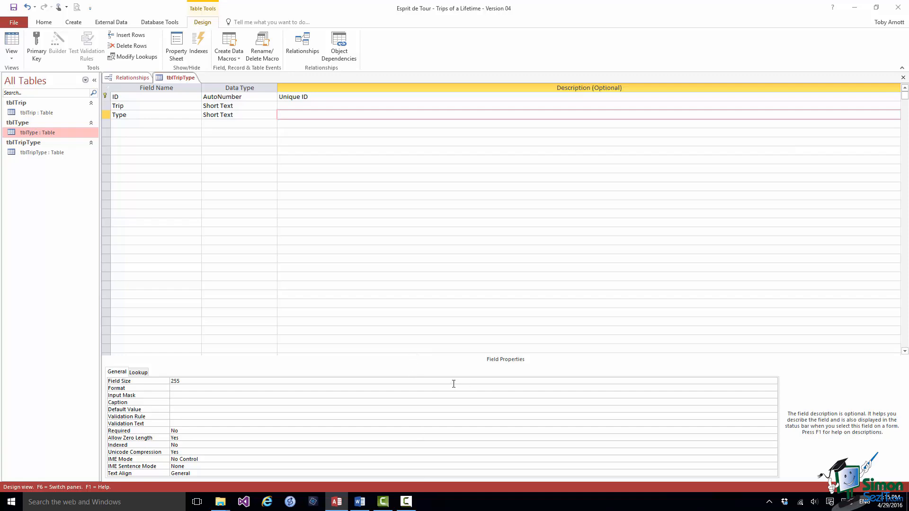
# - Check the ID field's data type and size in tblTrip's design, and set tblTripType's Trip field to Number
pyautogui.rightClick(38, 112)
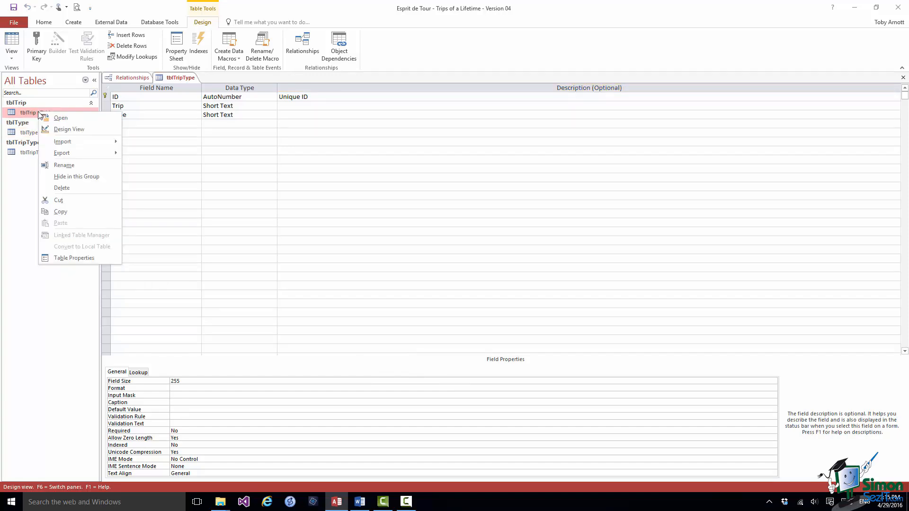
pyautogui.click(56, 130)
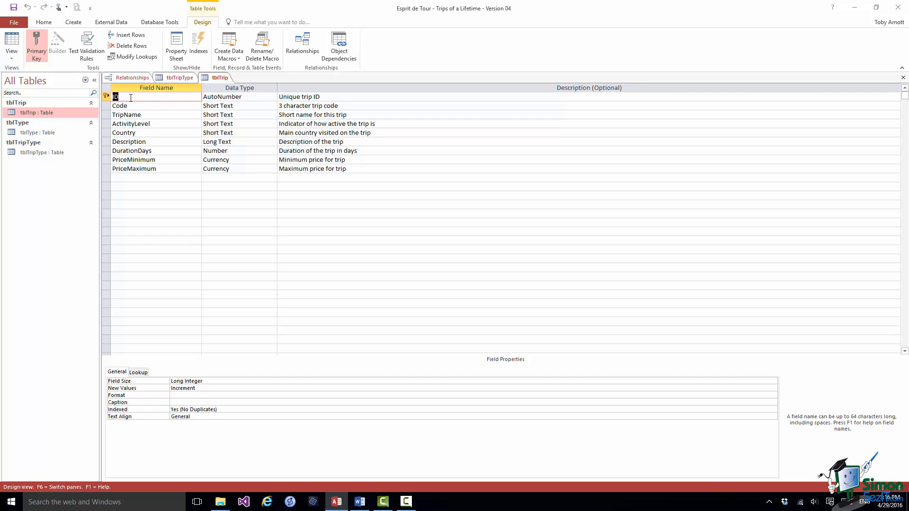
pyautogui.click(183, 78)
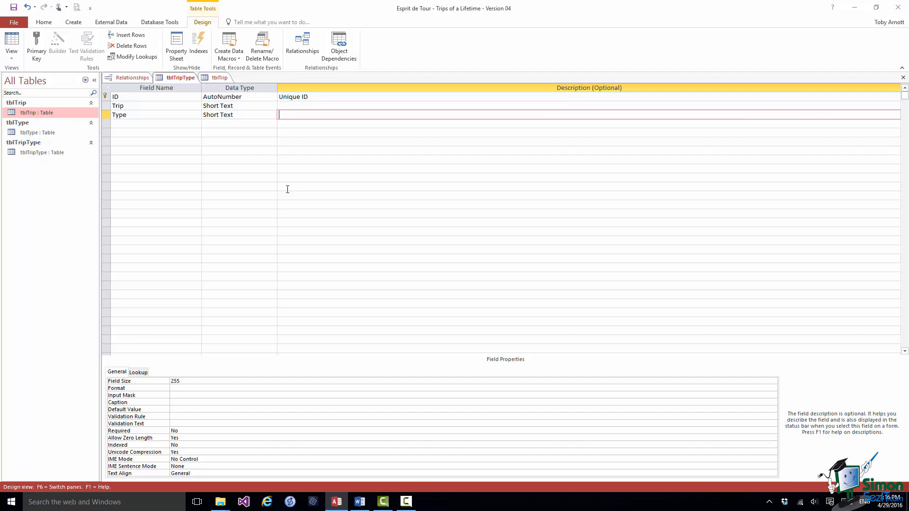
pyautogui.click(235, 107)
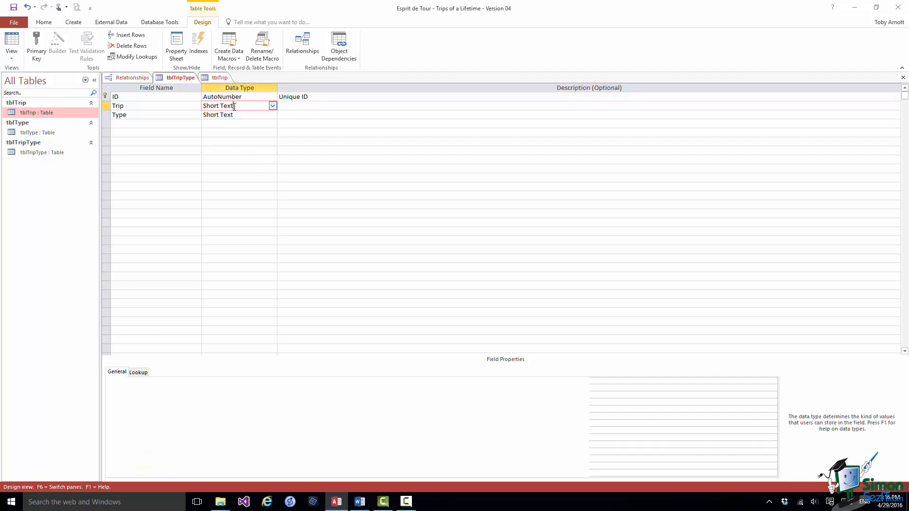
pyautogui.click(272, 106)
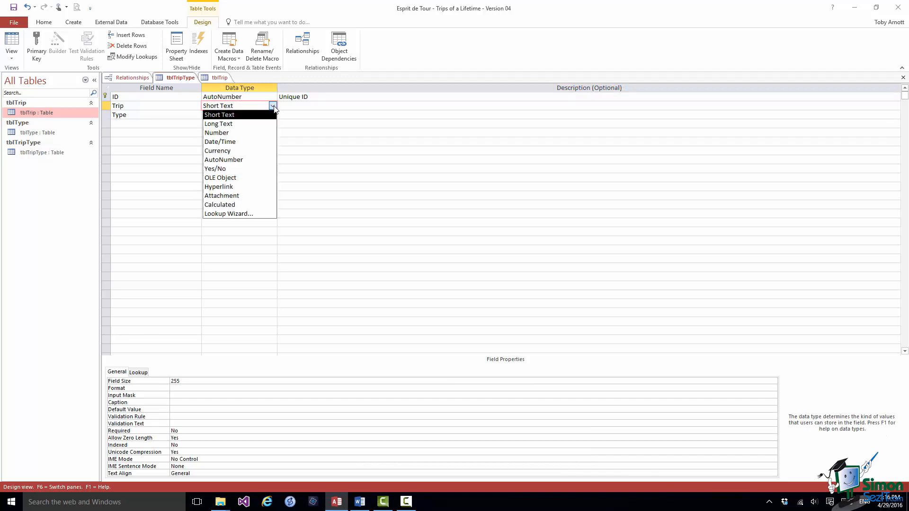
pyautogui.press('Escape')
pyautogui.click(237, 131)
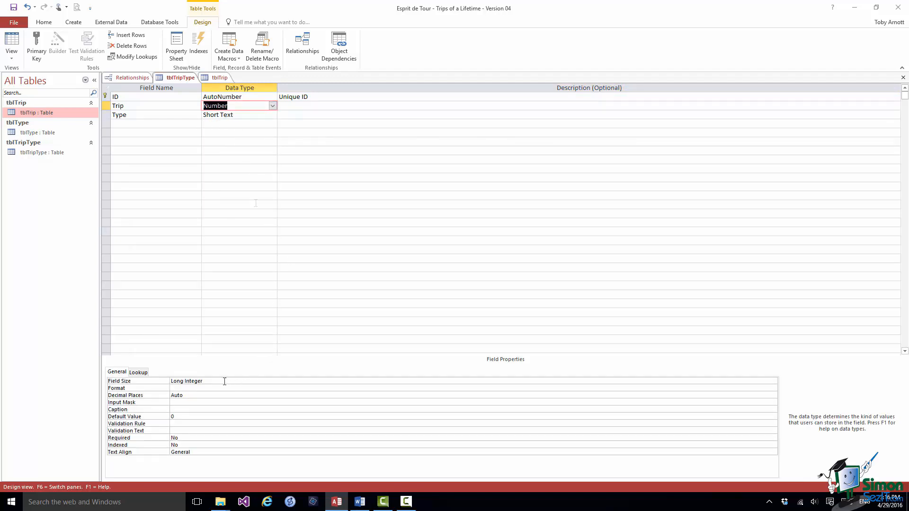
# - Rename the Trip field to TripID and describe it as "Unique ID (Primary key) of Trip"
pyautogui.click(124, 105)
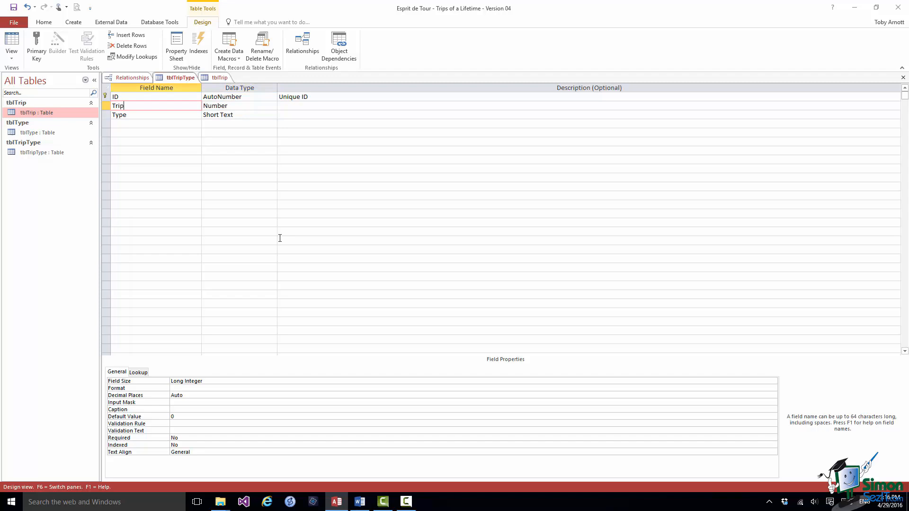
pyautogui.write('ID')
pyautogui.click(290, 103)
pyautogui.write('Unique ID (Primary key) of Trip')
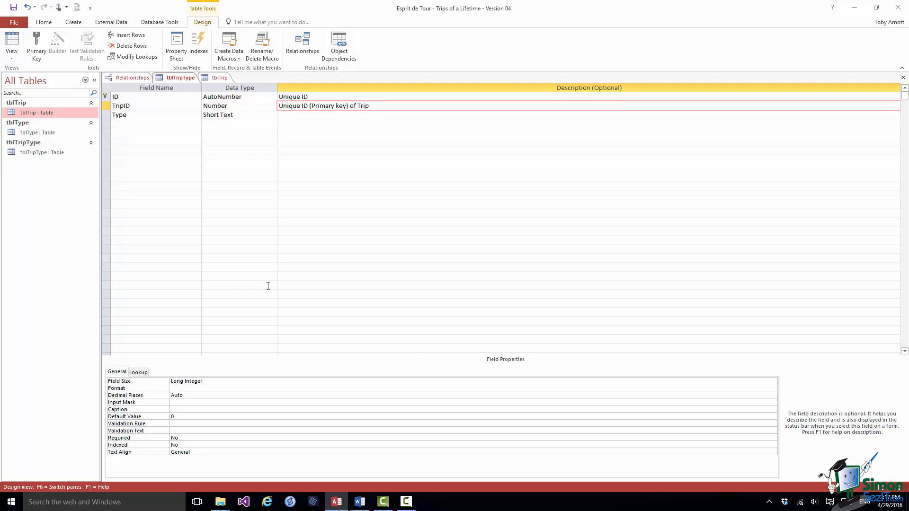
# - Check the Type field's properties in tblType's design, and describe tblTripType's Type field as "Unique identifier (Primary key) of Type"
pyautogui.click(138, 118)
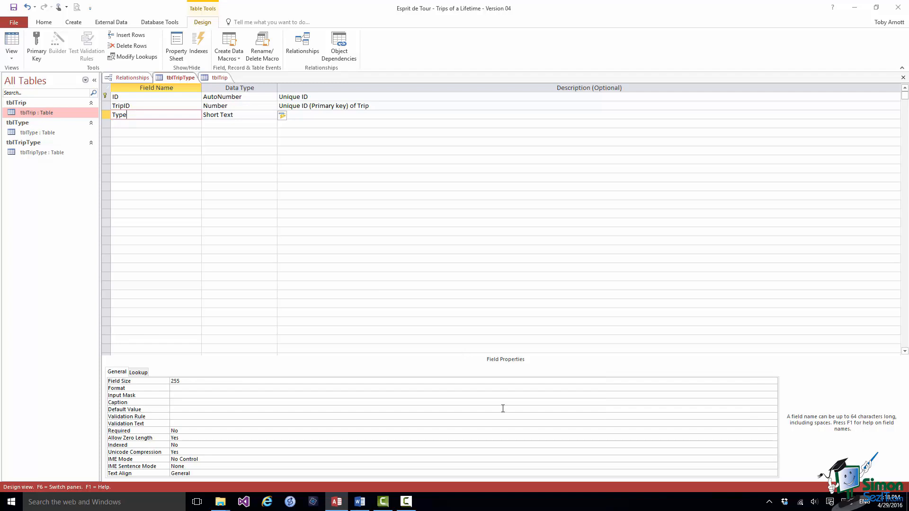
pyautogui.rightClick(46, 136)
pyautogui.click(68, 149)
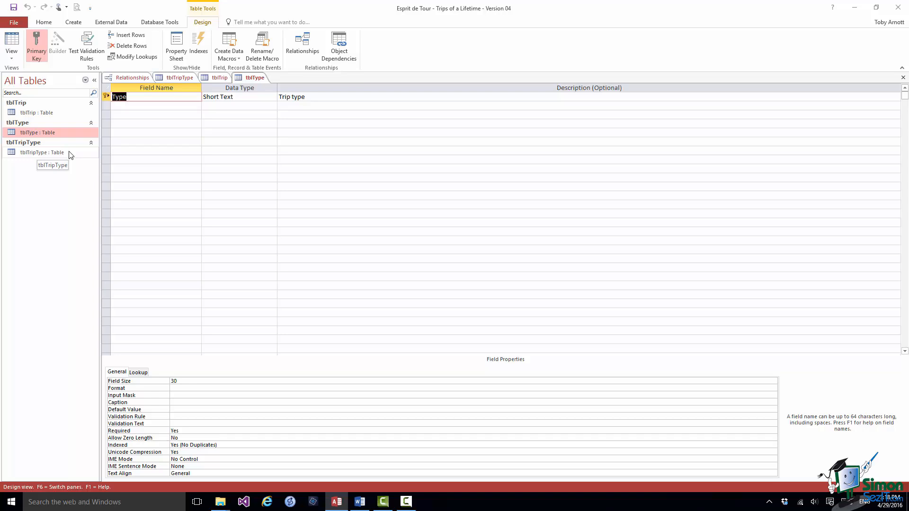
pyautogui.click(180, 77)
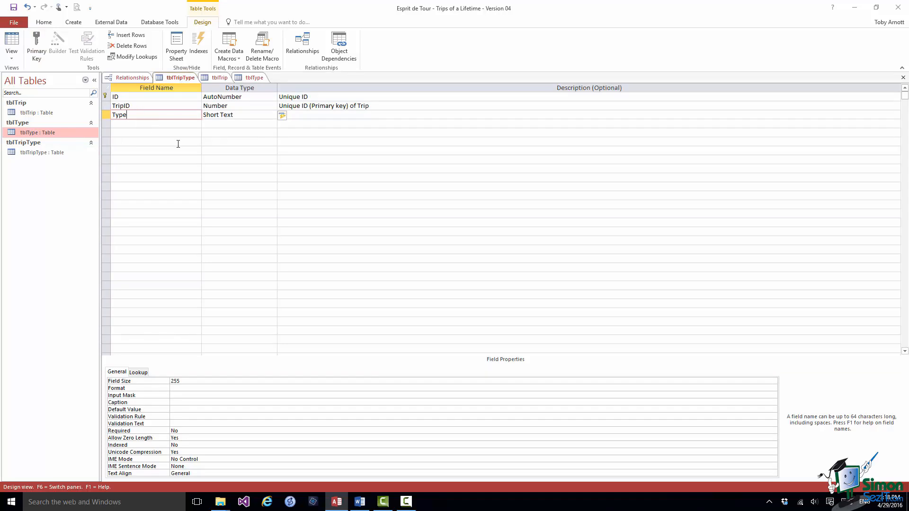
pyautogui.click(237, 115)
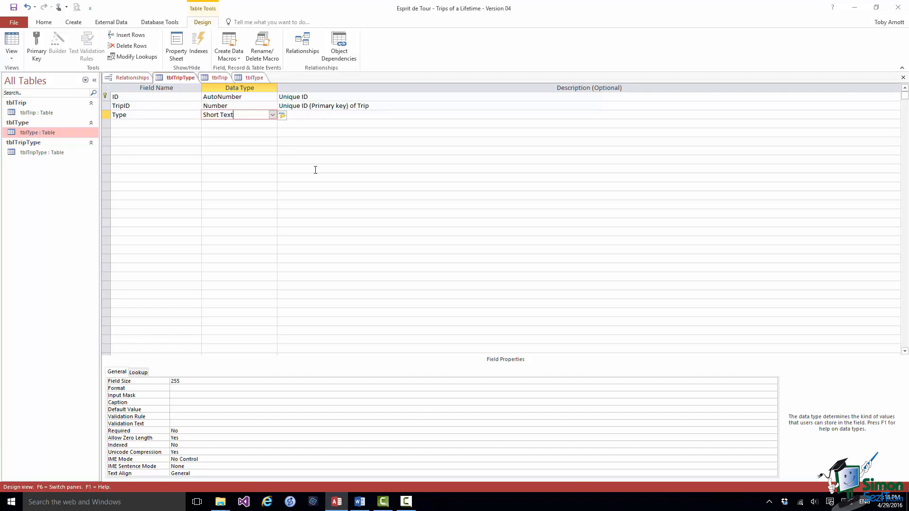
pyautogui.click(290, 115)
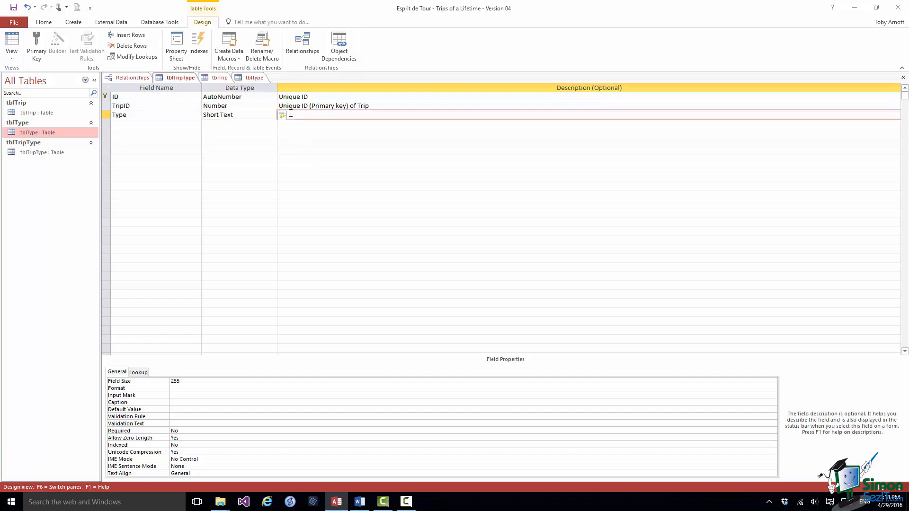
pyautogui.write('Unique identifier')
pyautogui.write('(Primary key) of Ty')
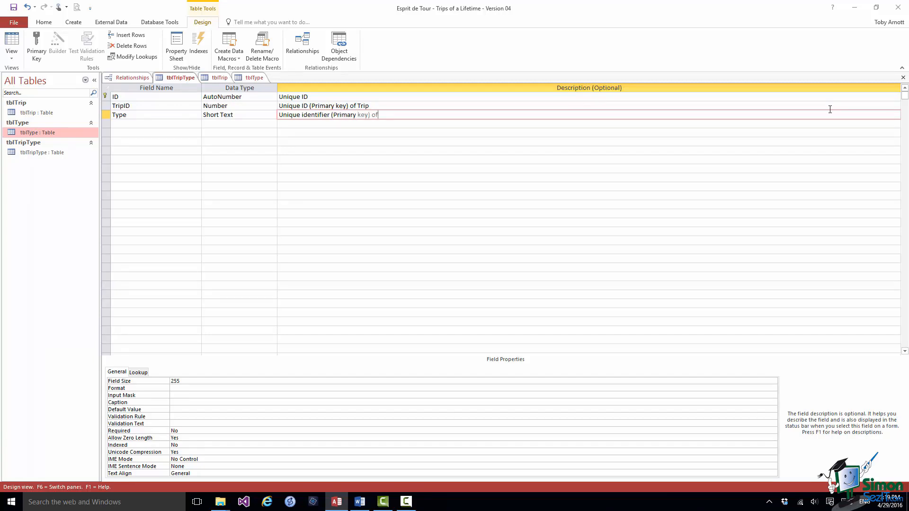
pyautogui.write('pe')
# - Set the field size of tblTripType's Type field to 30 and its Required property to Yes
pyautogui.click(130, 115)
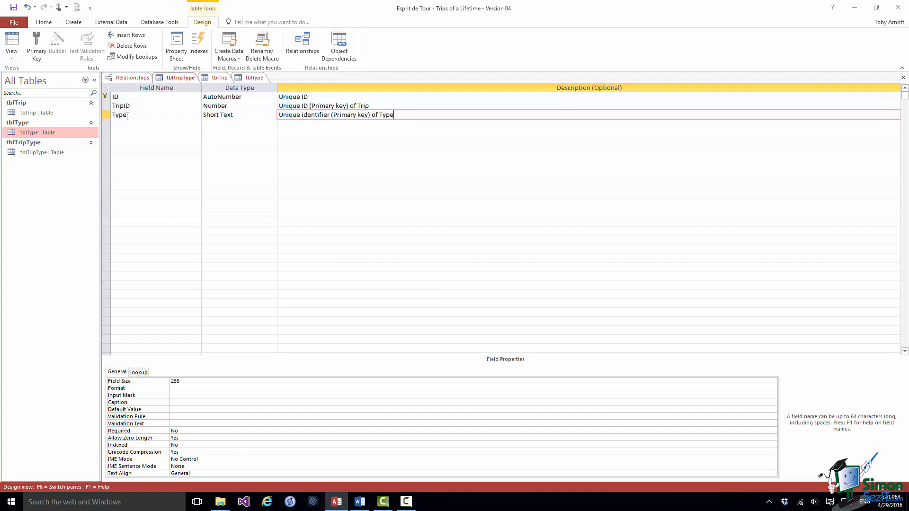
pyautogui.click(181, 382)
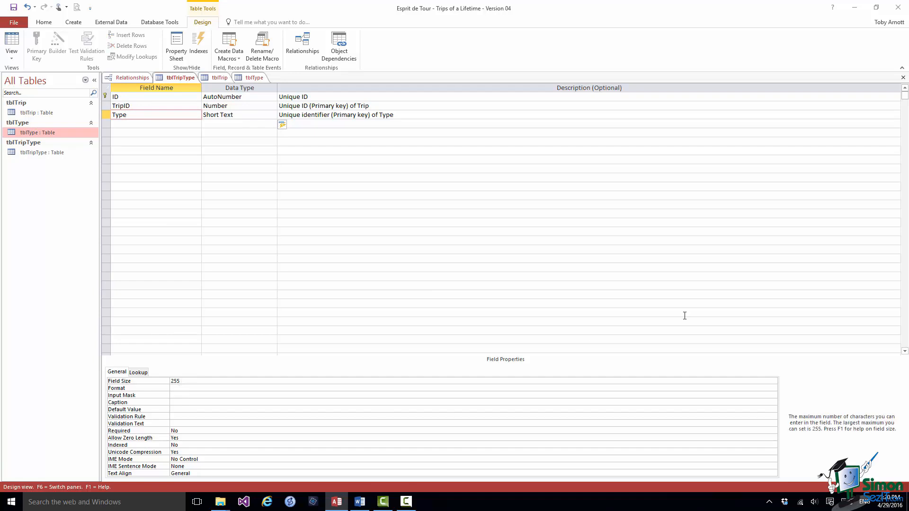
pyautogui.press('BackSpace')
pyautogui.press('BackSpace')
pyautogui.press('BackSpace')
pyautogui.write('30')
pyautogui.click(189, 432)
pyautogui.press('BackSpace')
pyautogui.press('BackSpace')
pyautogui.write('Yes')
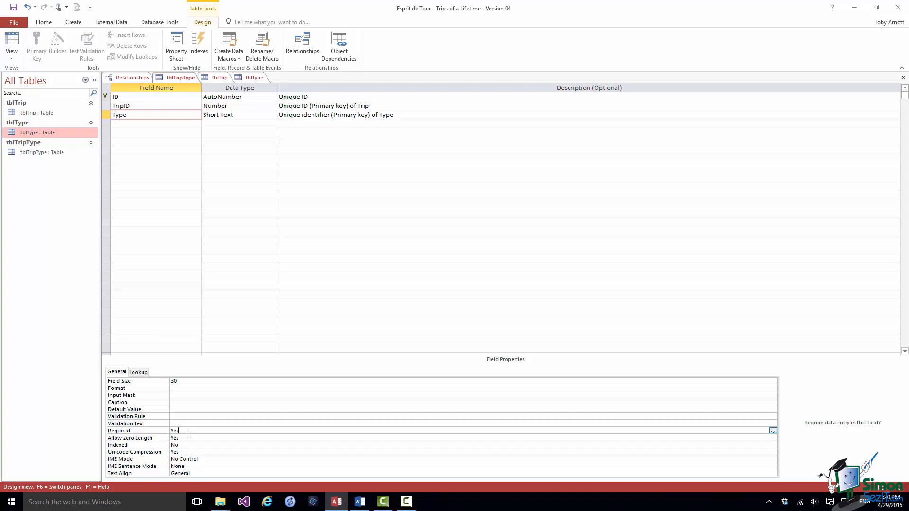
# - Set the Type field's Allow Zero Length property to No and its Indexed property to Yes (Duplicates OK)
pyautogui.click(186, 438)
pyautogui.press('BackSpace')
pyautogui.press('BackSpace')
pyautogui.press('BackSpace')
pyautogui.write('N')
pyautogui.click(187, 445)
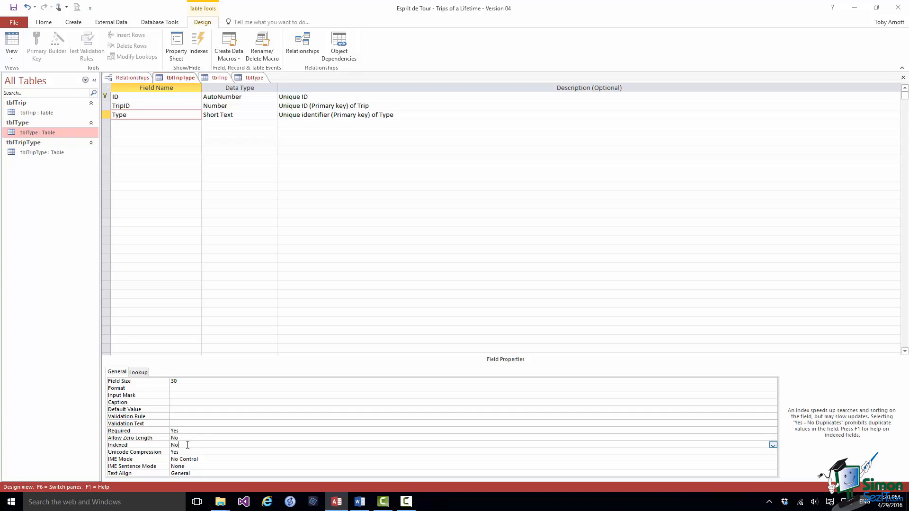
pyautogui.click(773, 445)
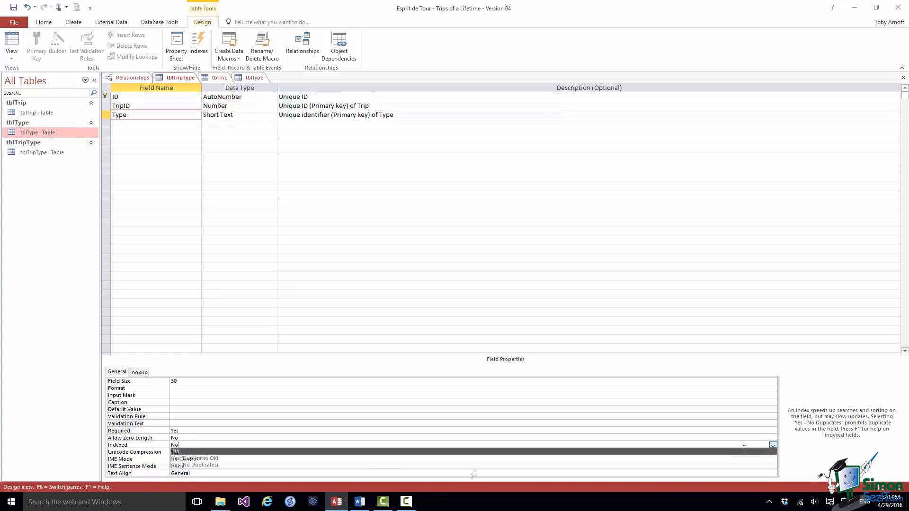
pyautogui.click(204, 458)
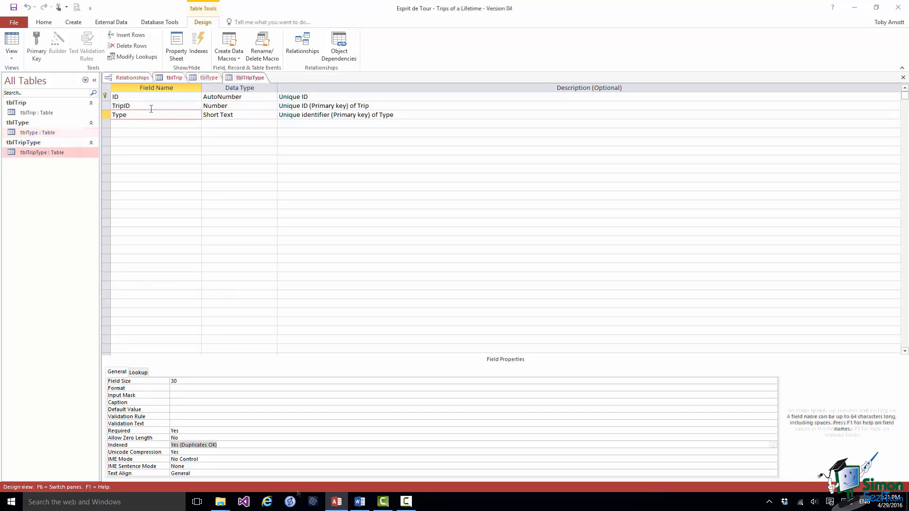
# - Set the TripID field's Required property to Yes and its Indexed property to Yes (Duplicates OK)
pyautogui.click(149, 107)
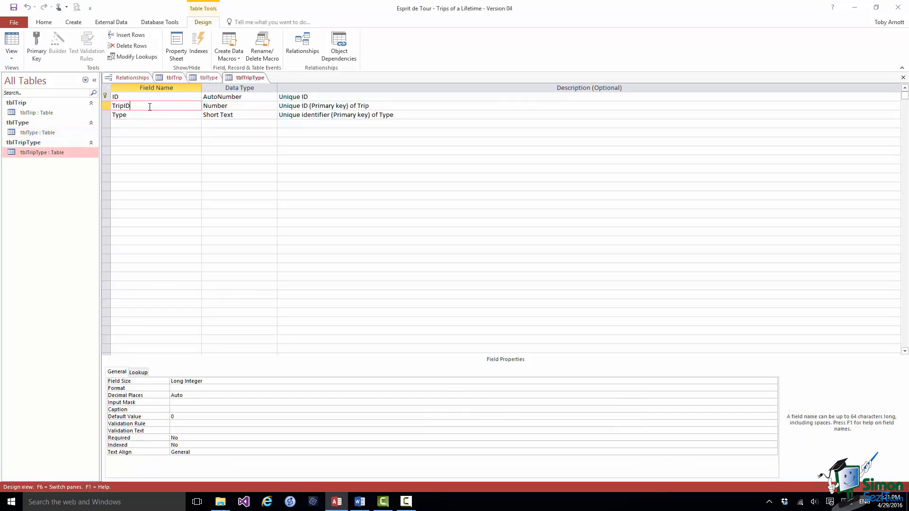
pyautogui.click(182, 439)
pyautogui.press('BackSpace')
pyautogui.press('BackSpace')
pyautogui.write('Yes')
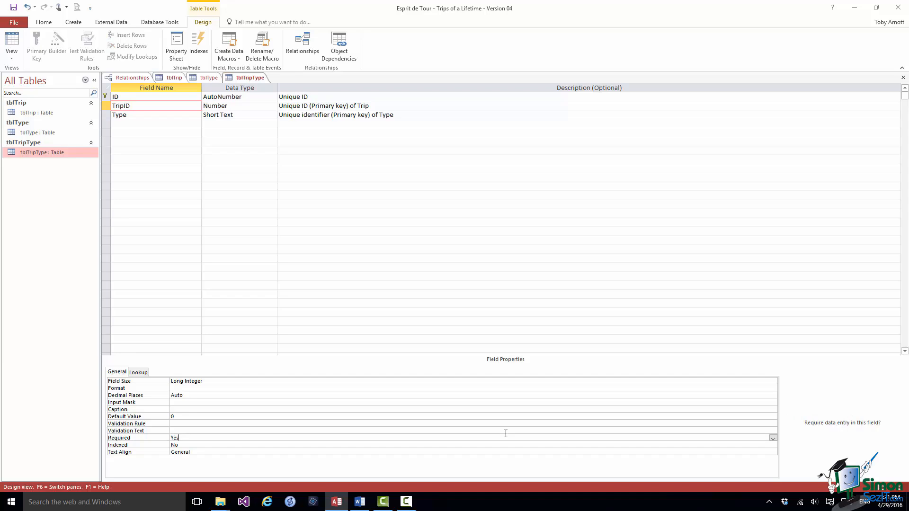
pyautogui.click(188, 446)
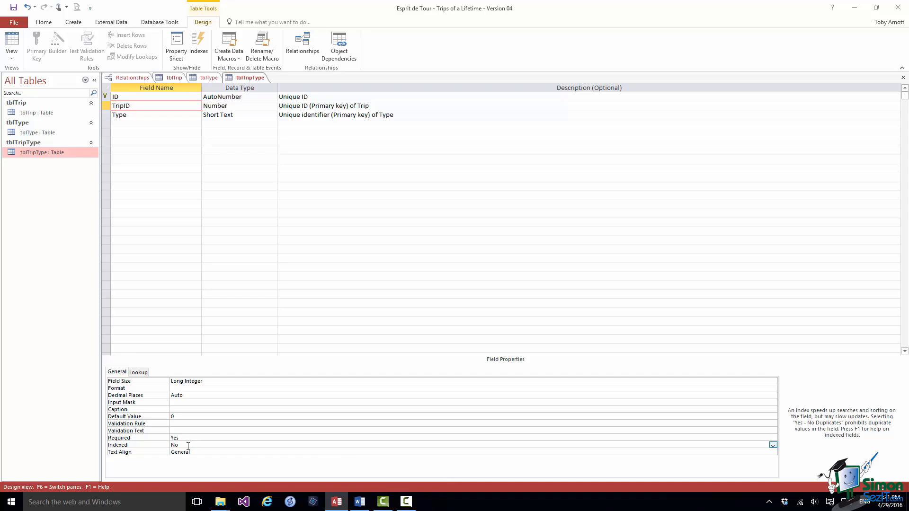
pyautogui.click(773, 446)
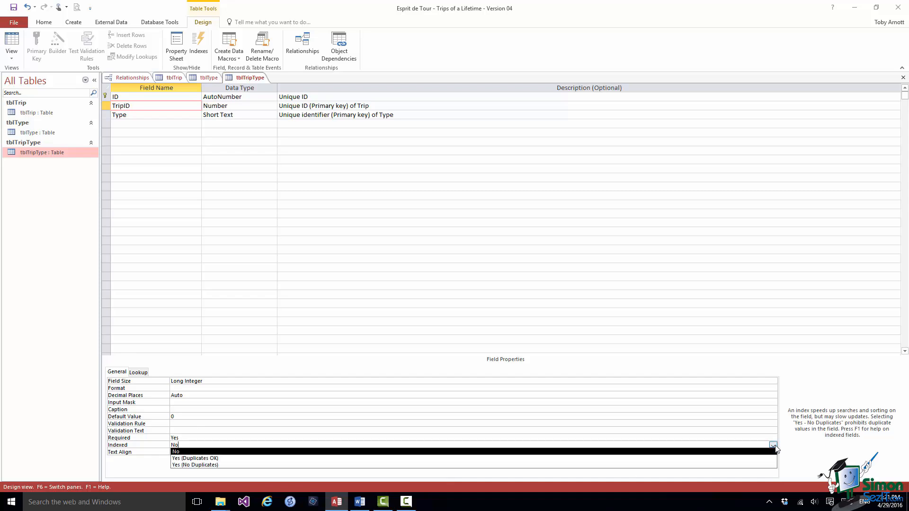
pyautogui.click(207, 459)
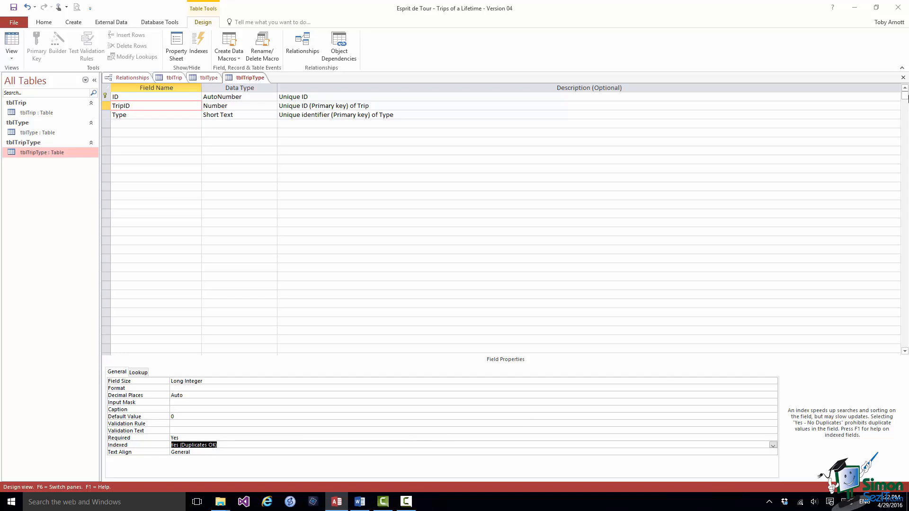
# - Save the tblTripType design and close the tblTripType, tblType and tblTrip tables
pyautogui.click(903, 77)
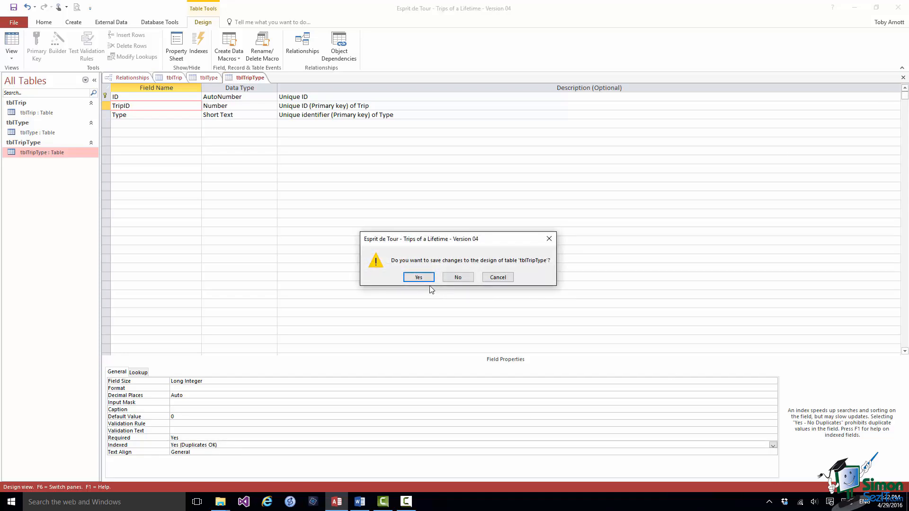
pyautogui.click(418, 278)
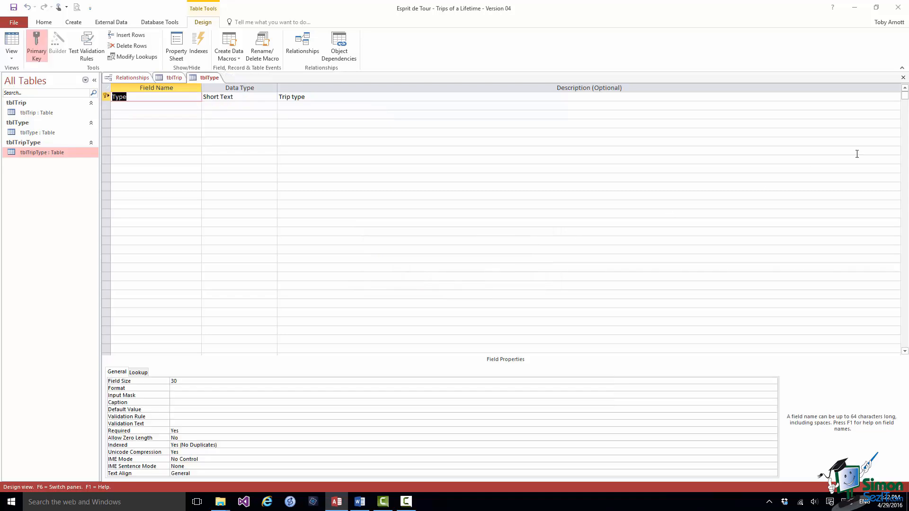
pyautogui.click(903, 77)
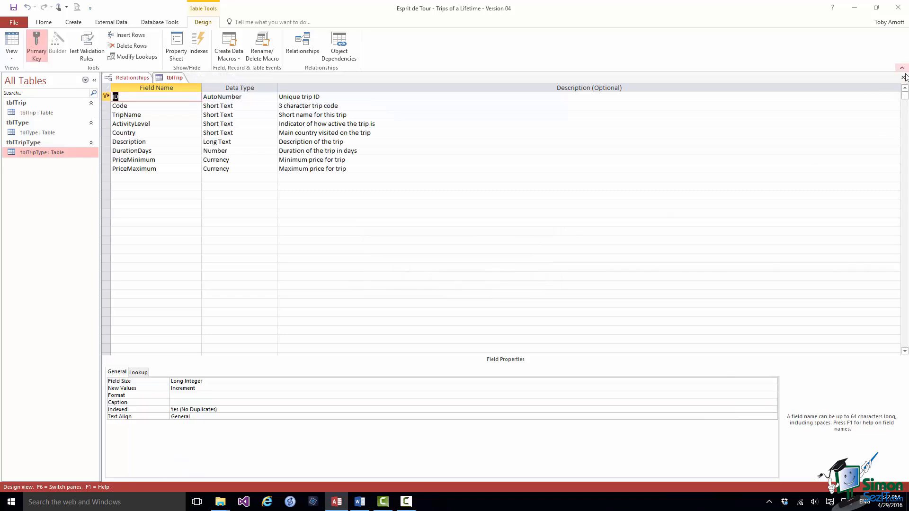
pyautogui.click(903, 78)
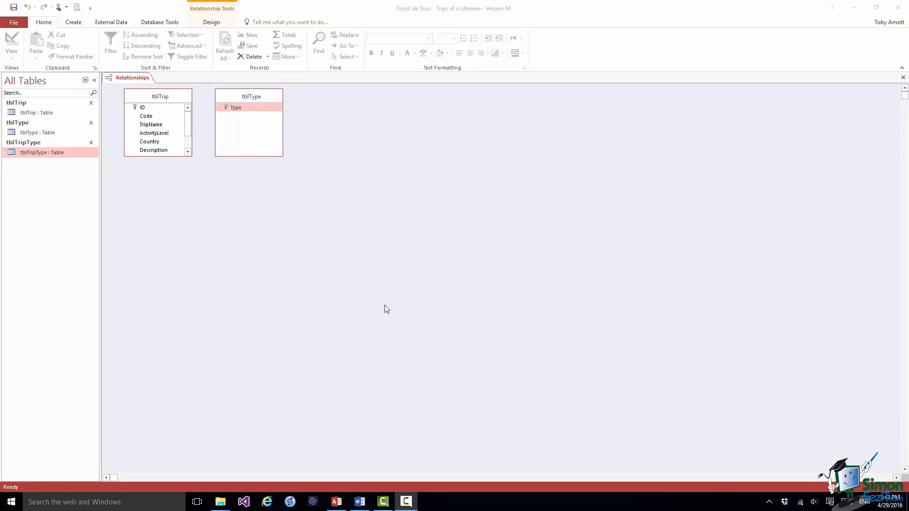
# - Add tblTripType to the Relationships layout and arrange it between tblTrip and tblType
pyautogui.rightClick(413, 138)
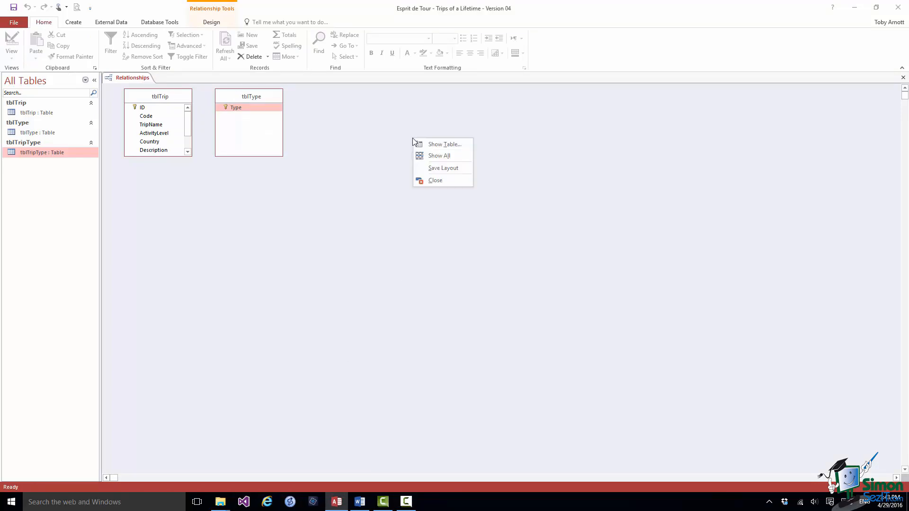
pyautogui.click(443, 145)
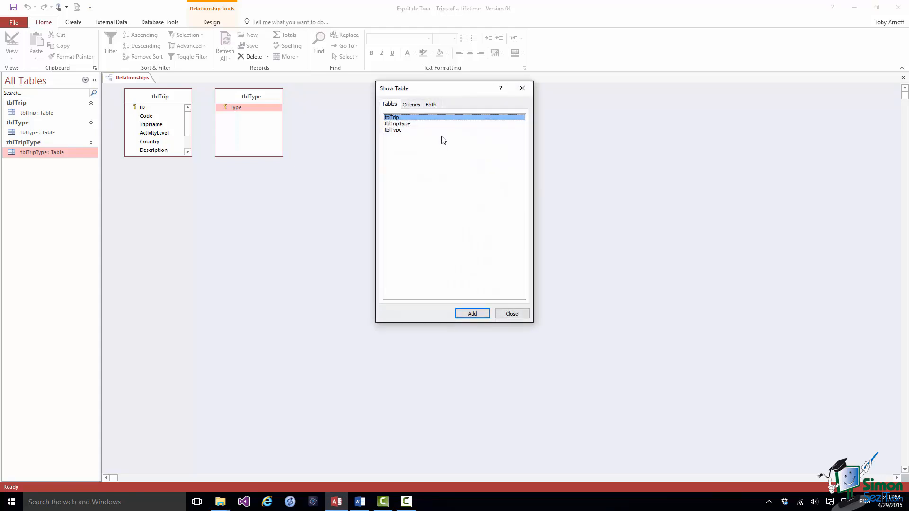
pyautogui.moveTo(432, 88); pyautogui.dragTo(529, 126)
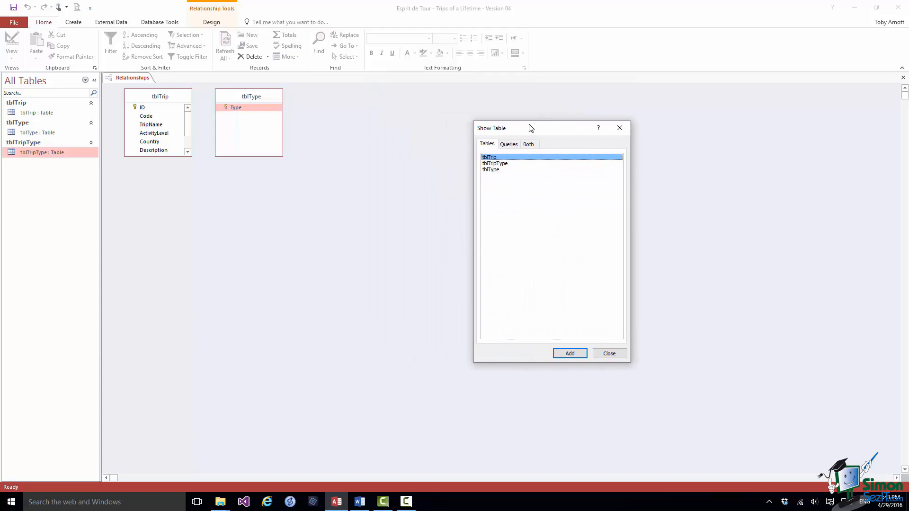
pyautogui.click(501, 164)
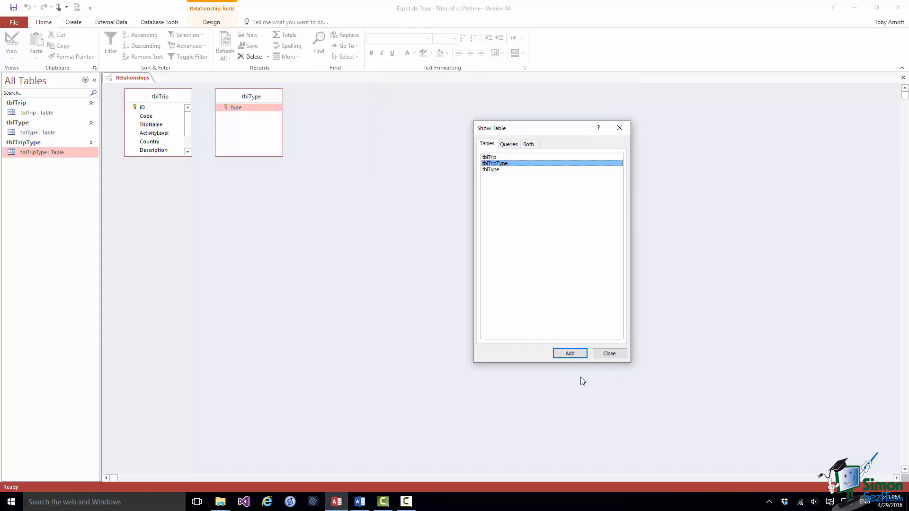
pyautogui.click(571, 353)
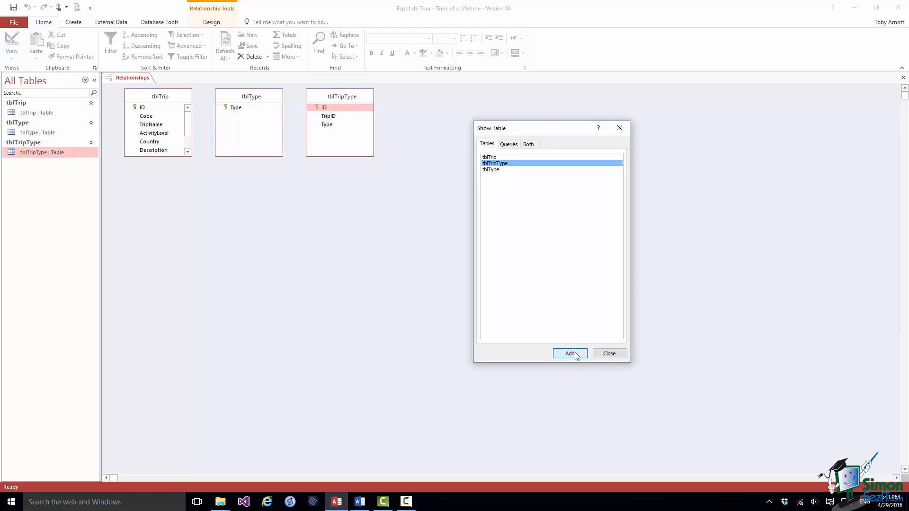
pyautogui.click(610, 354)
pyautogui.moveTo(267, 94); pyautogui.dragTo(524, 167)
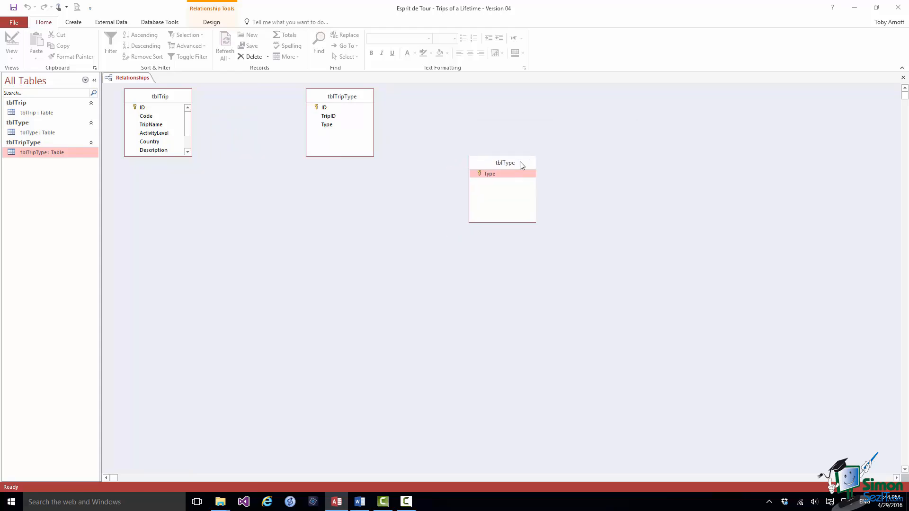
pyautogui.moveTo(367, 96); pyautogui.dragTo(347, 133)
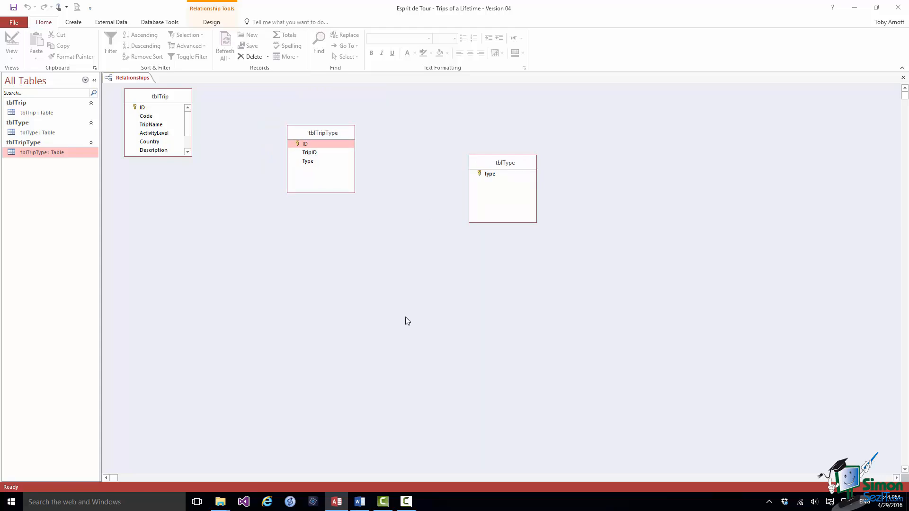
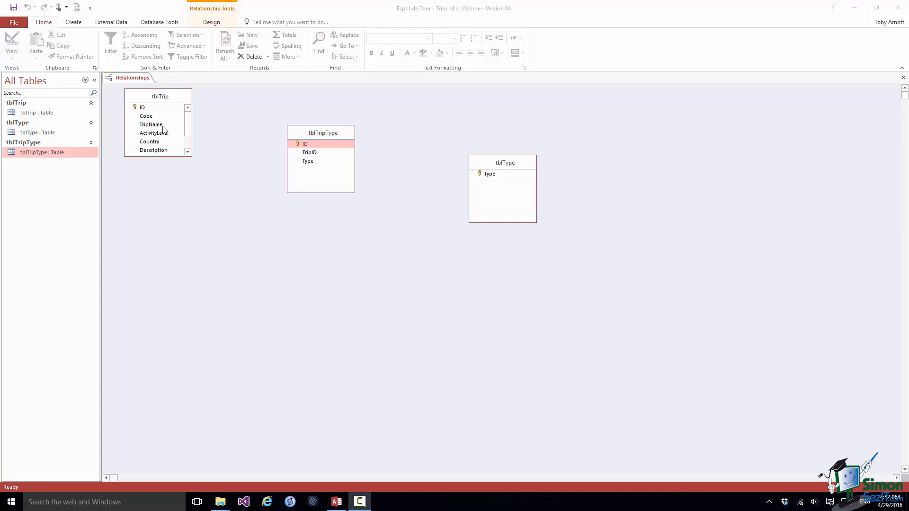
# - Create a one-to-many relationship from tblTrip's ID to tblTripType's TripID, enforcing referential integrity without any cascade options
pyautogui.click(147, 108)
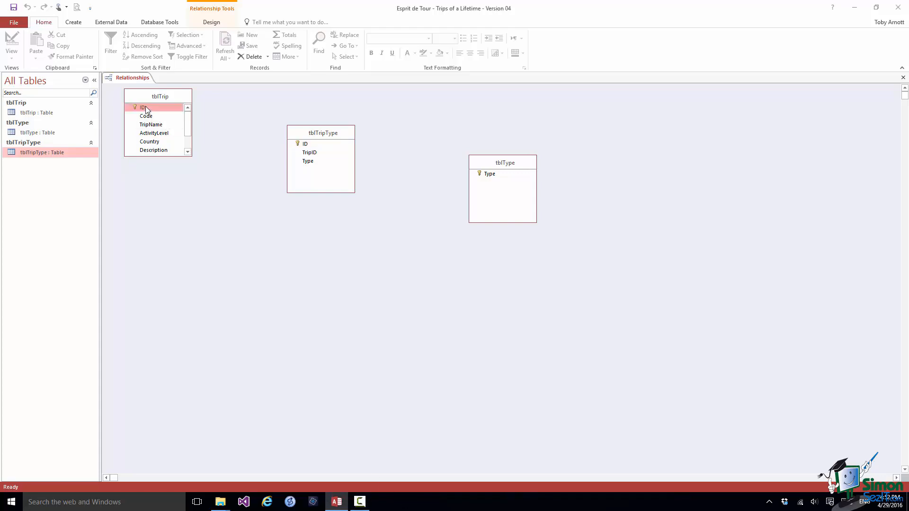
pyautogui.moveTo(147, 109); pyautogui.dragTo(316, 155)
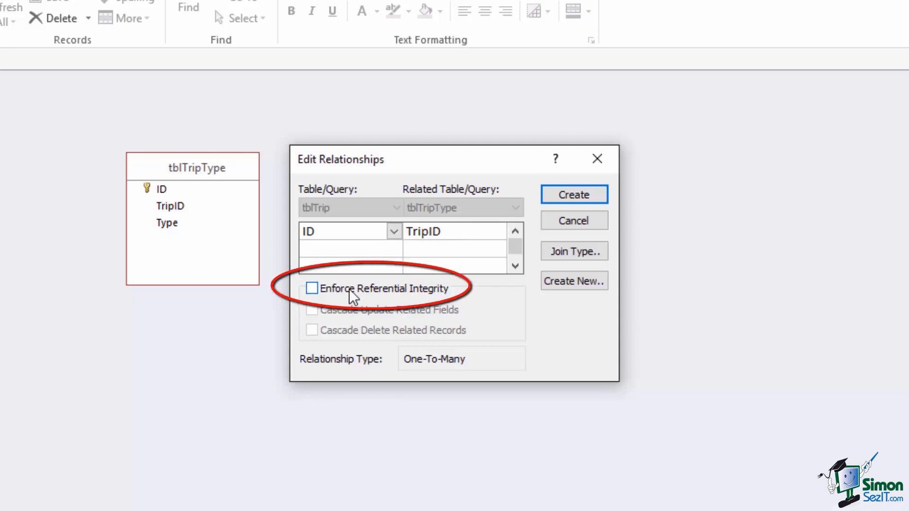
pyautogui.click(311, 287)
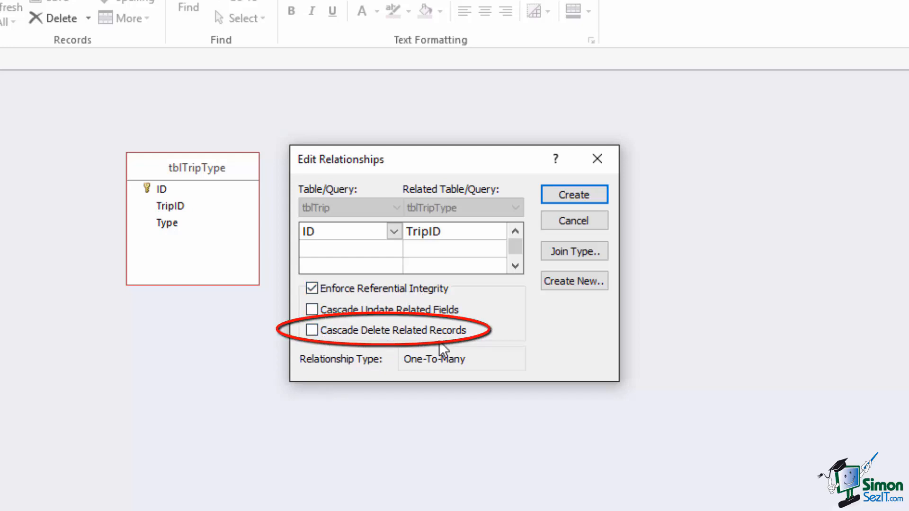
pyautogui.click(312, 330)
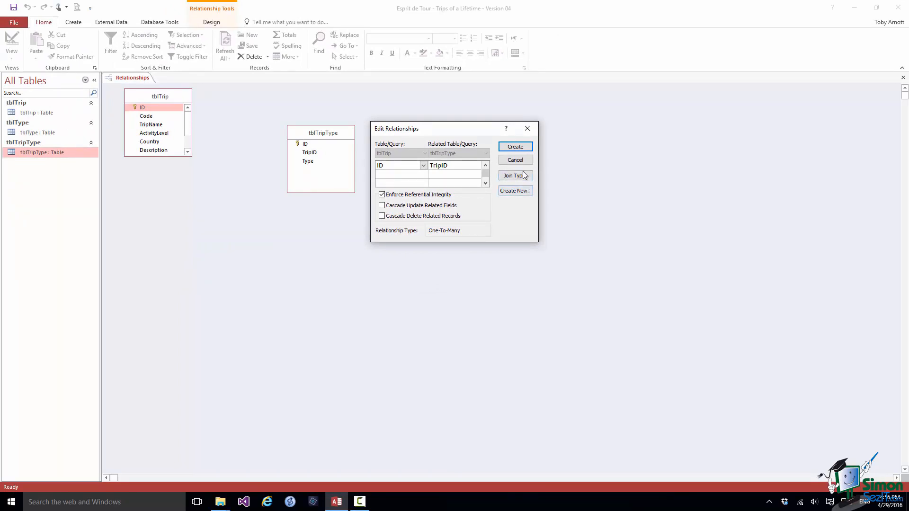
pyautogui.click(516, 147)
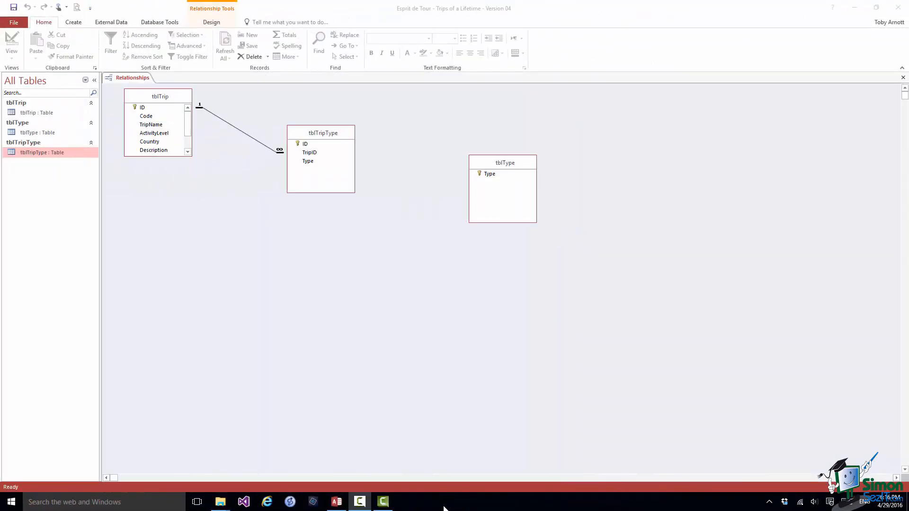
# - Create a one-to-many relationship from tblType's Type to tblTripType's Type, enforcing referential integrity without cascades, and save and close the Relationships layout
pyautogui.click(491, 173)
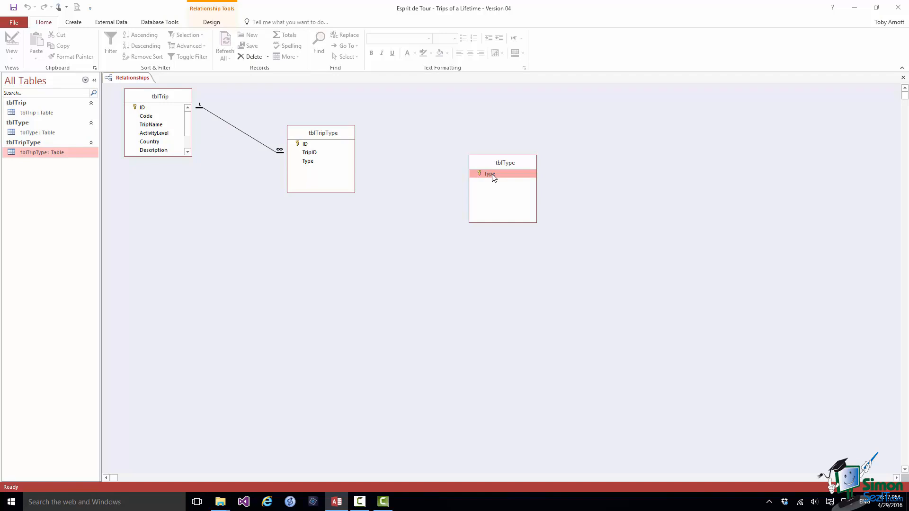
pyautogui.moveTo(492, 174); pyautogui.dragTo(306, 164)
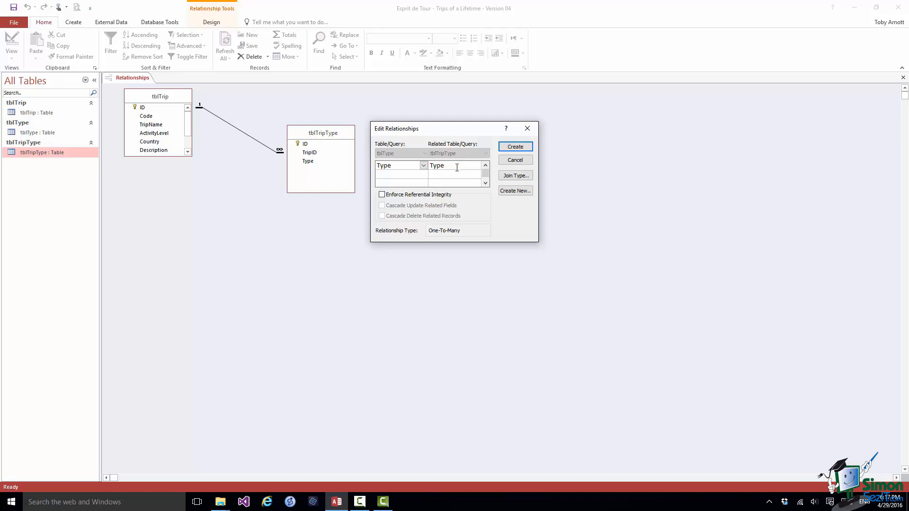
pyautogui.click(382, 195)
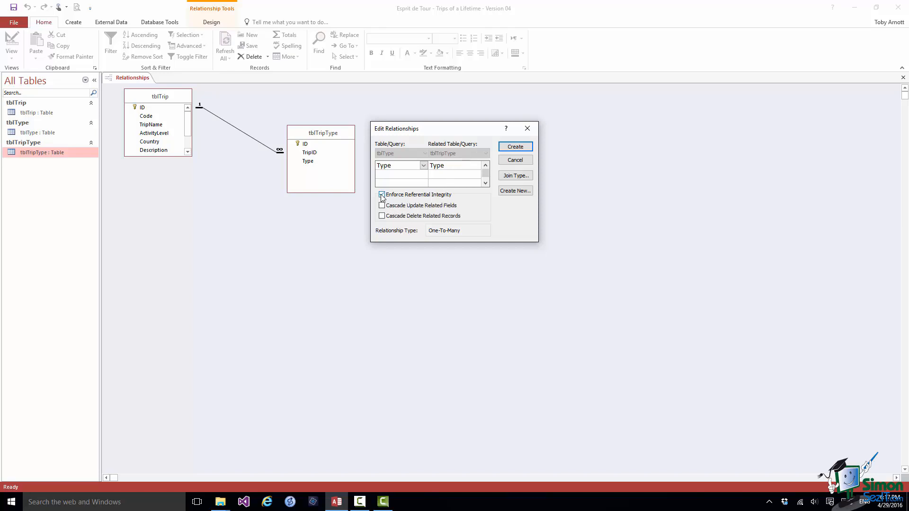
pyautogui.moveTo(430, 130); pyautogui.dragTo(619, 203)
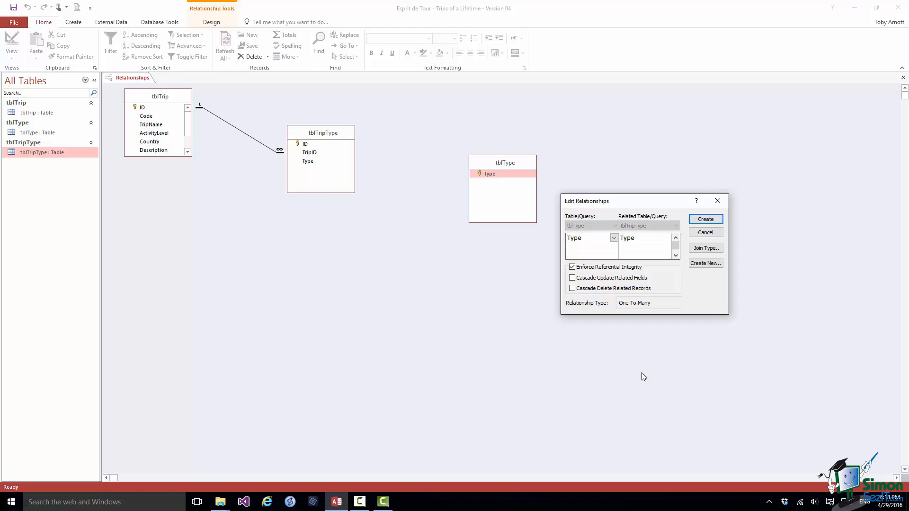
pyautogui.click(706, 220)
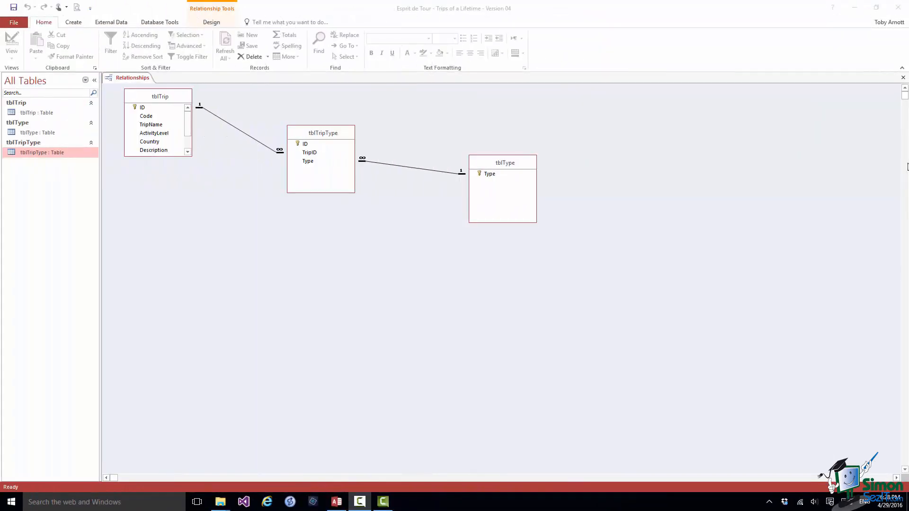
pyautogui.click(903, 77)
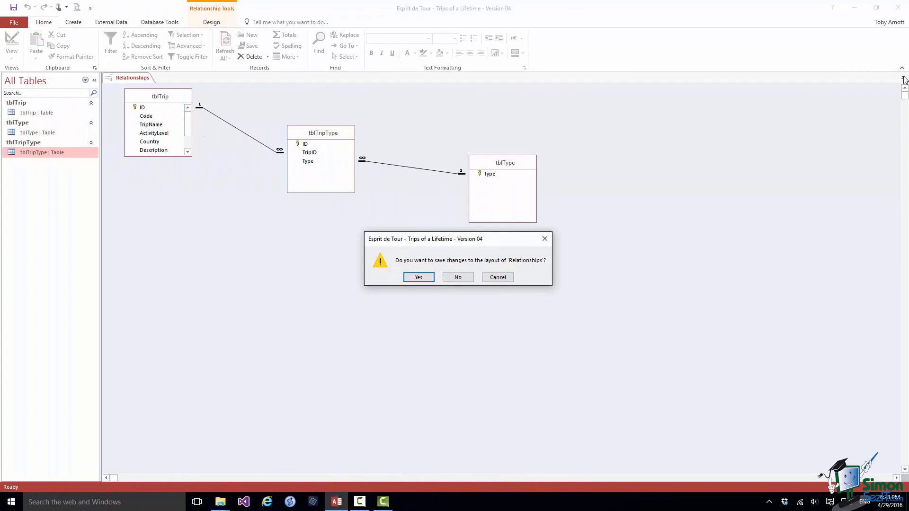
pyautogui.click(419, 278)
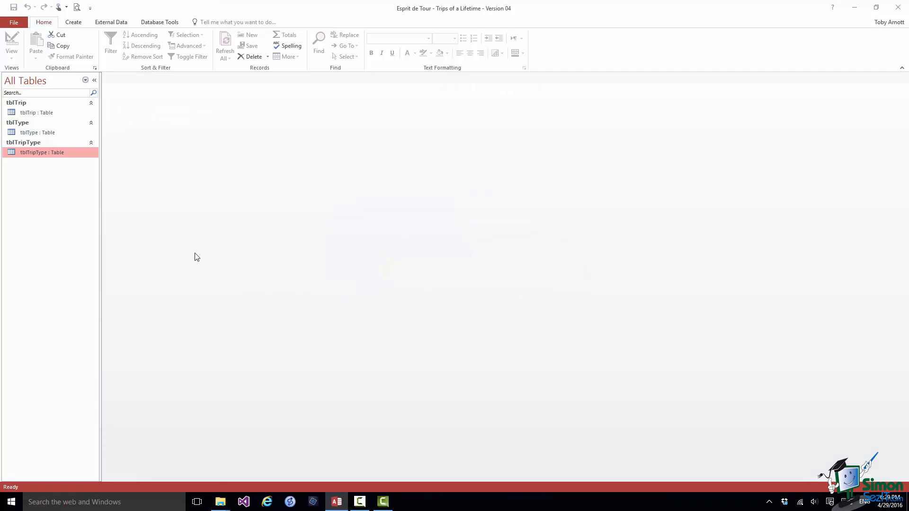
# - Open the tblTrip, tblType and tblTripType datasheets and look through their trips and types
pyautogui.click(28, 114)
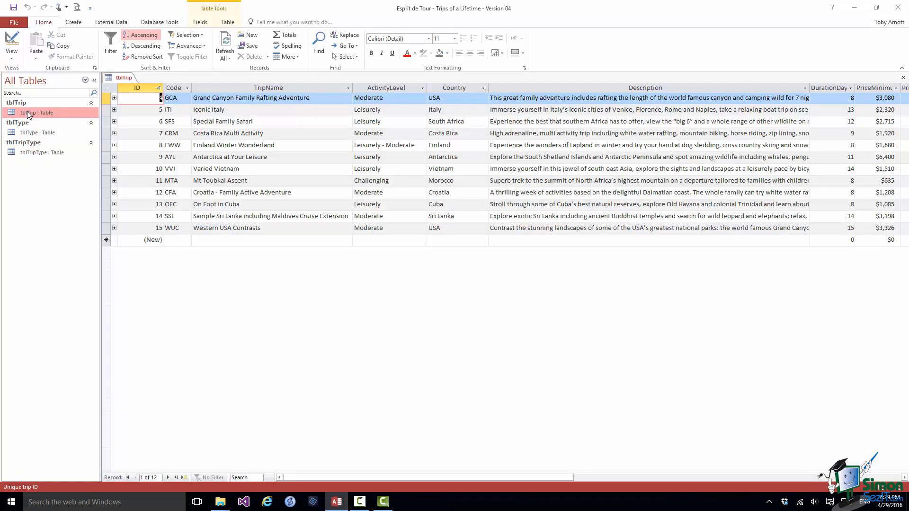
pyautogui.doubleClick(39, 133)
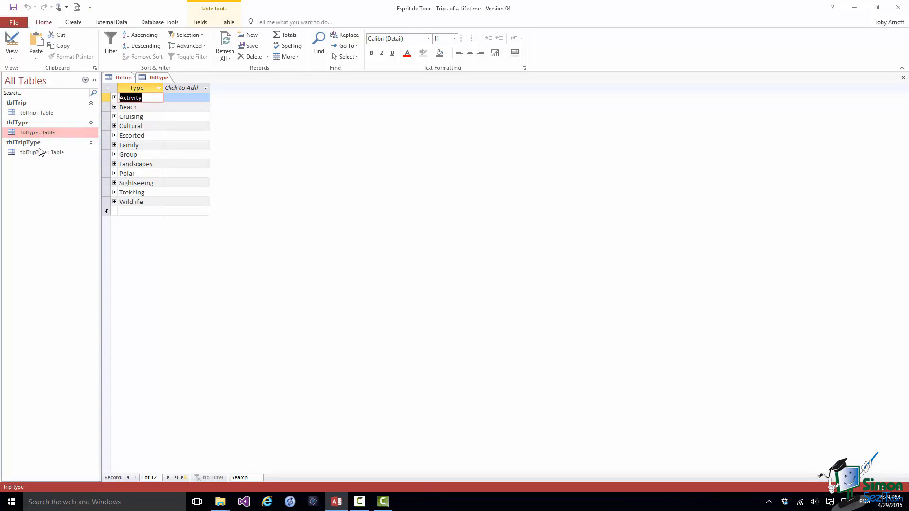
pyautogui.doubleClick(38, 153)
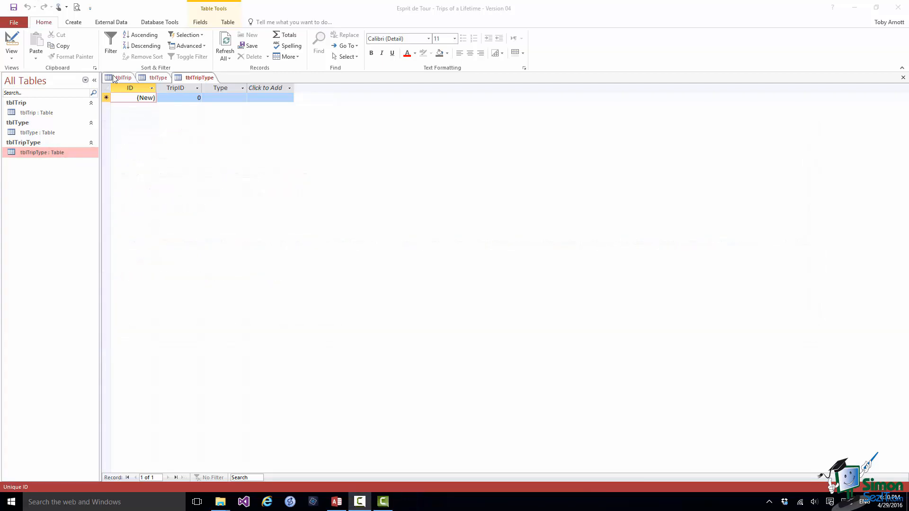
pyautogui.click(121, 78)
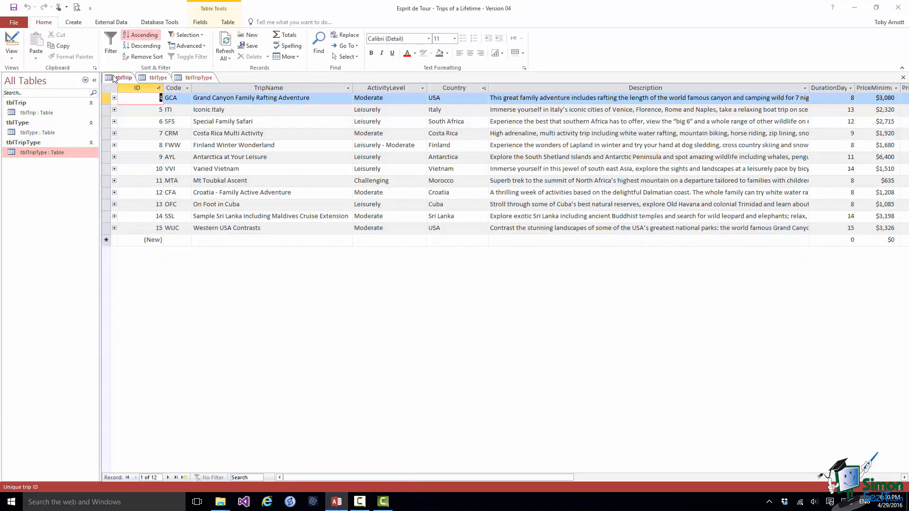
pyautogui.click(161, 77)
pyautogui.click(199, 78)
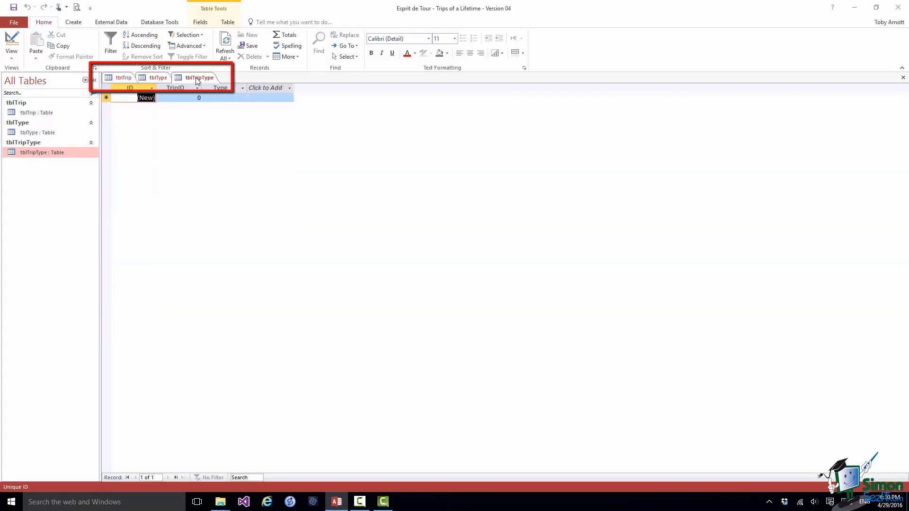
pyautogui.click(155, 77)
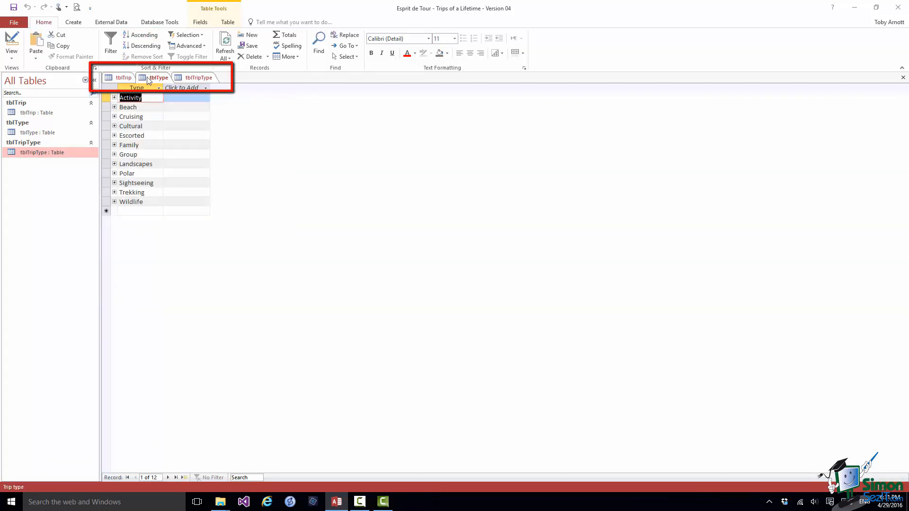
pyautogui.click(122, 78)
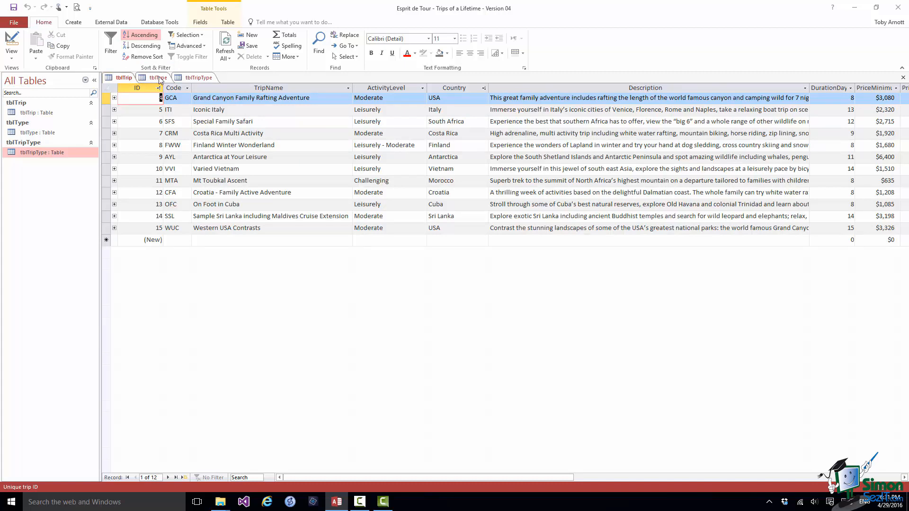
# - Add a record to tblTripType with TripID 4 and the type Family
pyautogui.click(201, 78)
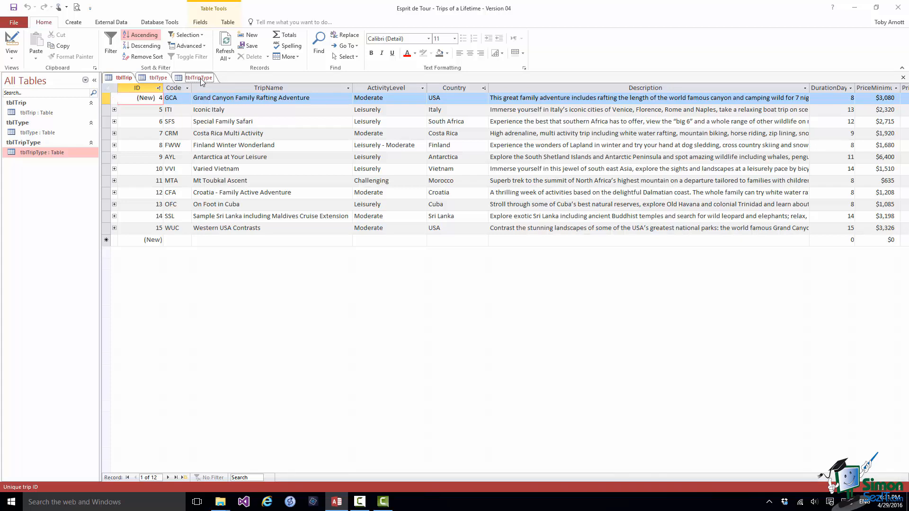
pyautogui.click(194, 97)
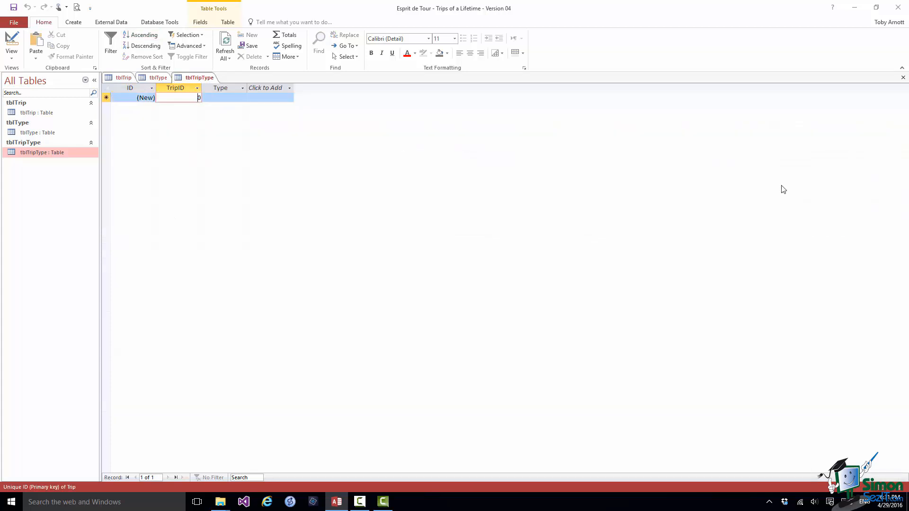
pyautogui.write('4')
pyautogui.click(228, 98)
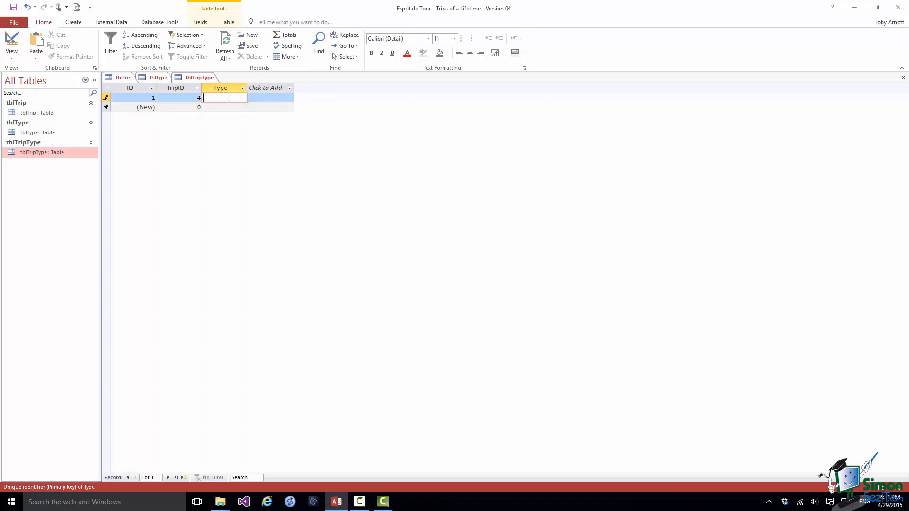
pyautogui.write('Family')
pyautogui.press('Down')
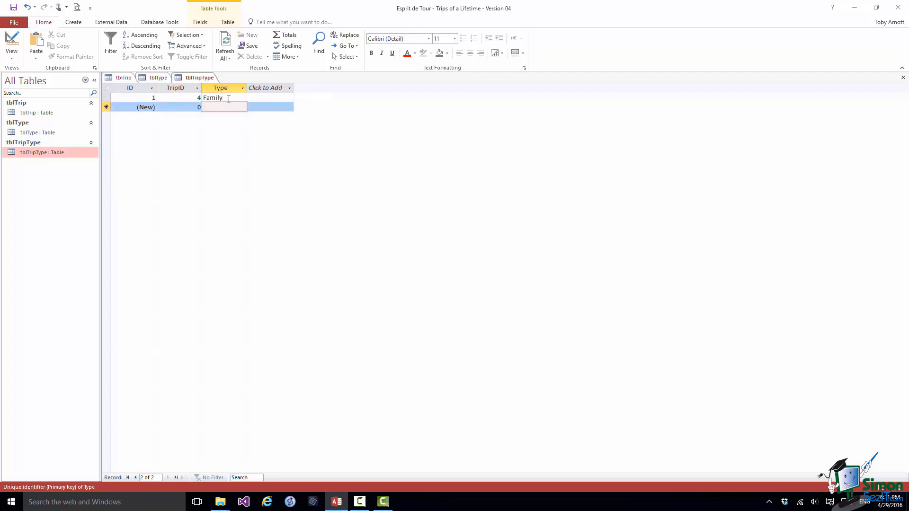
# - Add a second tblTripType record with TripID 4 and the type Escorted
pyautogui.click(196, 106)
pyautogui.write('4')
pyautogui.press('Tab')
pyautogui.write('Escorted')
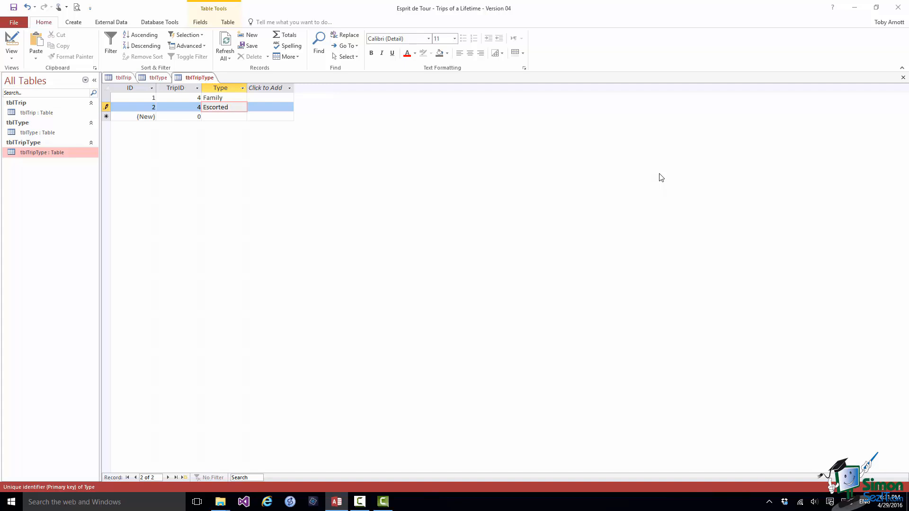
pyautogui.press('Down')
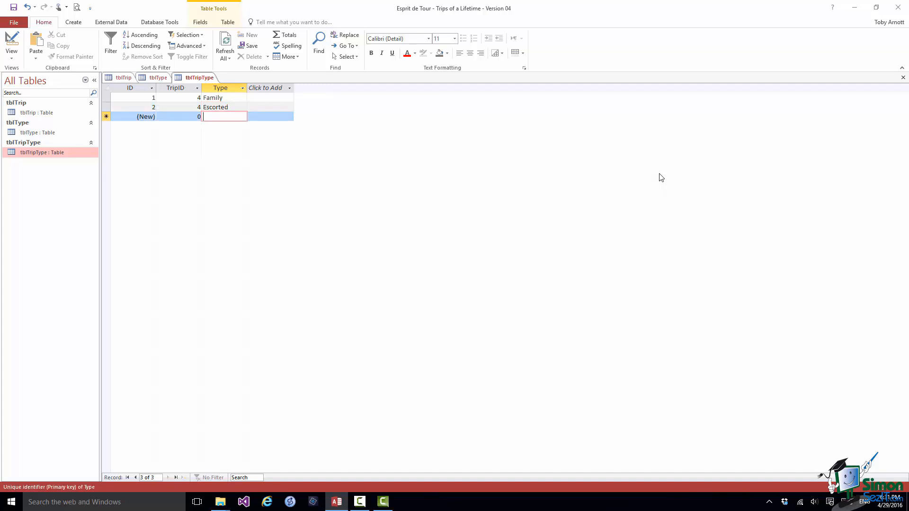
# - Try to add a third tblTripType record with the nonexistent TripID 3 and the type Group
pyautogui.click(198, 116)
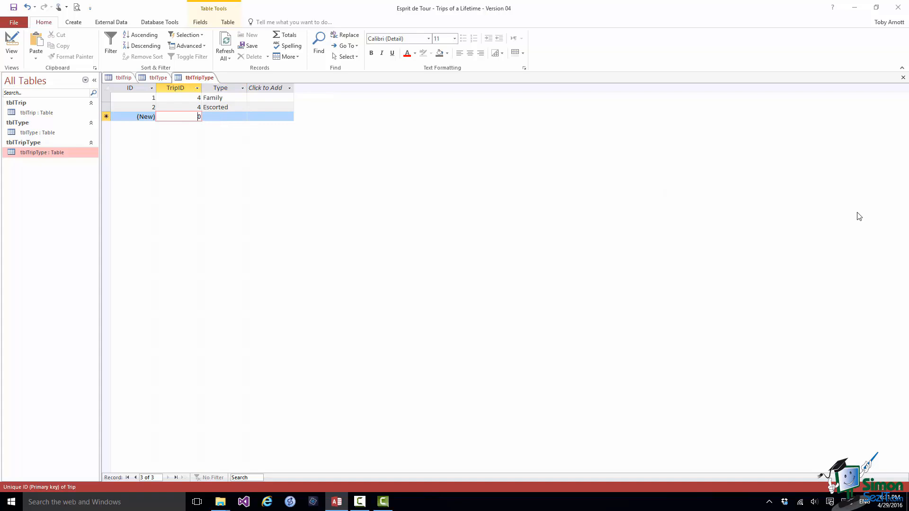
pyautogui.press('BackSpace')
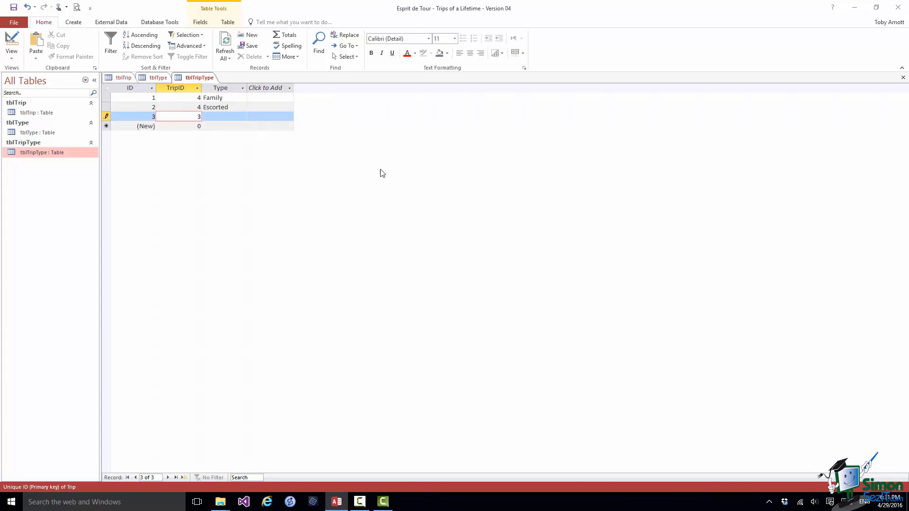
pyautogui.click(233, 118)
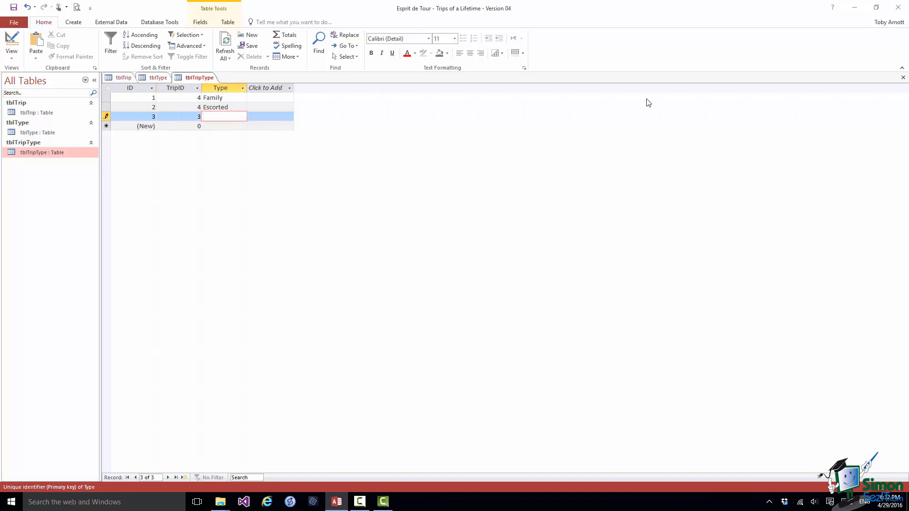
pyautogui.write('Group')
pyautogui.press('Return')
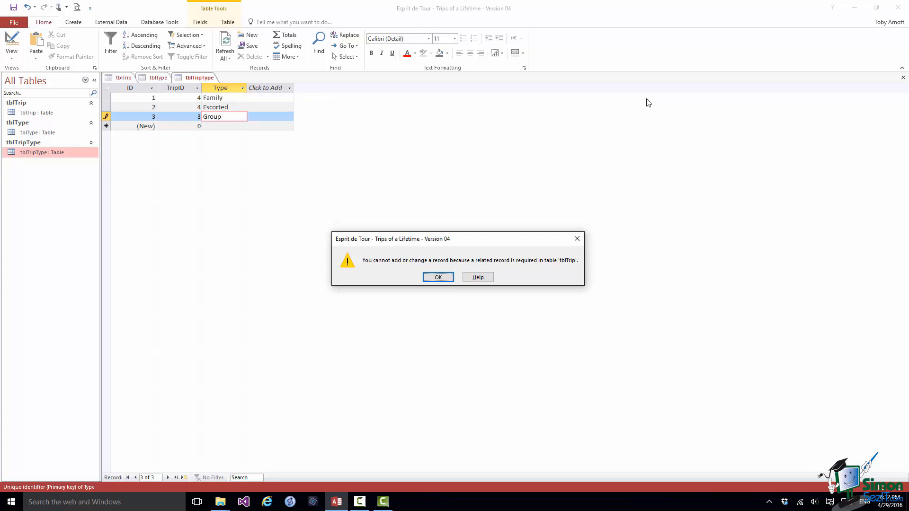
pyautogui.click(436, 278)
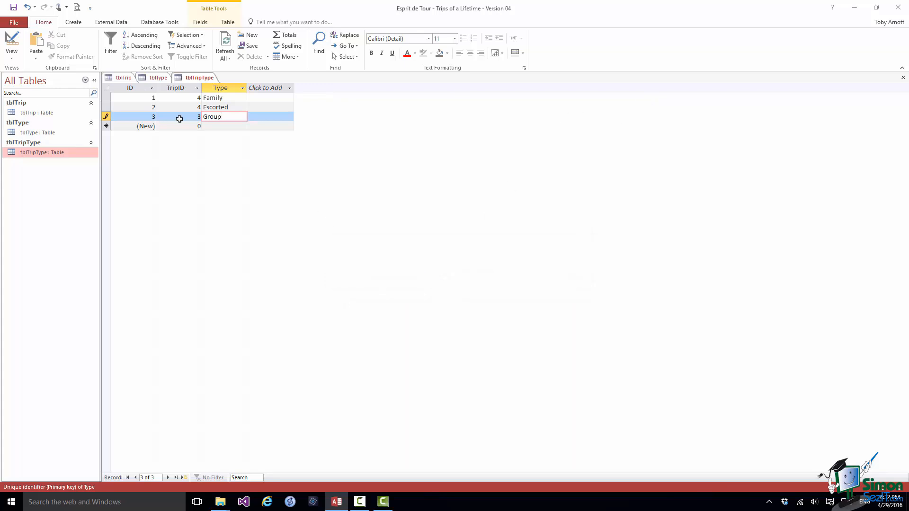
# - Set the third tblTripType record's TripID to 4
pyautogui.click(197, 118)
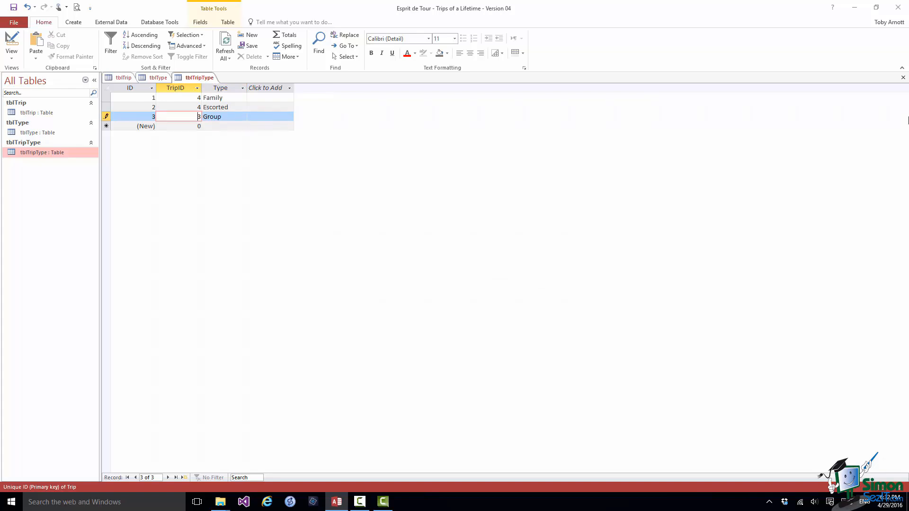
pyautogui.press('BackSpace')
pyautogui.write('4')
# - Try to save the third tblTripType record with the misspelled type Gropu to test referential integrity
pyautogui.click(227, 117)
pyautogui.press('BackSpace')
pyautogui.press('BackSpace')
pyautogui.write('pu')
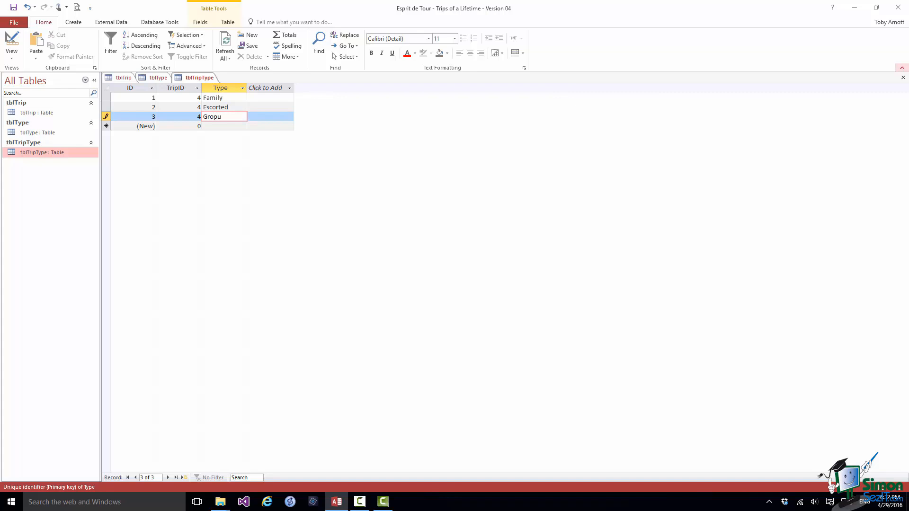
pyautogui.press('Return')
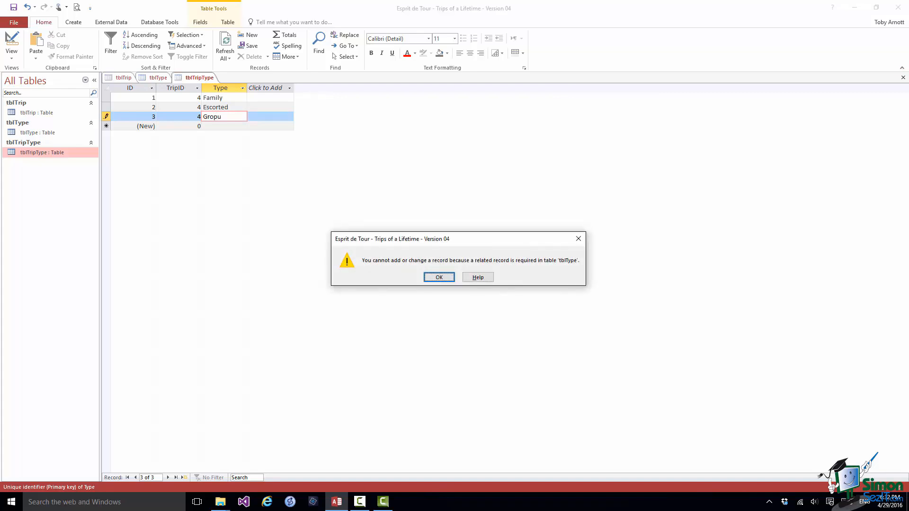
pyautogui.click(436, 277)
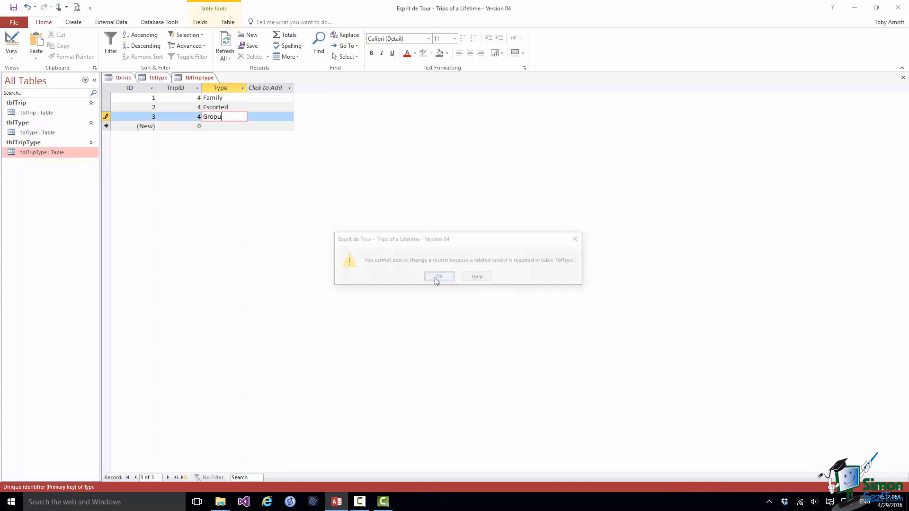
# - Correct the third tblTripType record's type to Group
pyautogui.press('BackSpace')
pyautogui.press('BackSpace')
pyautogui.write('up')
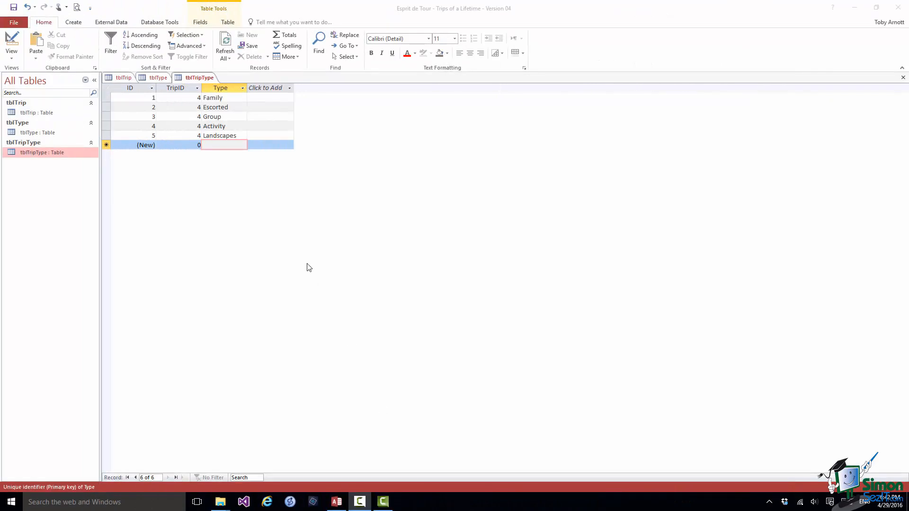
# - Try to delete the Grand Canyon Family Rafting Adventure record from tblTrip
pyautogui.click(127, 80)
pyautogui.click(127, 81)
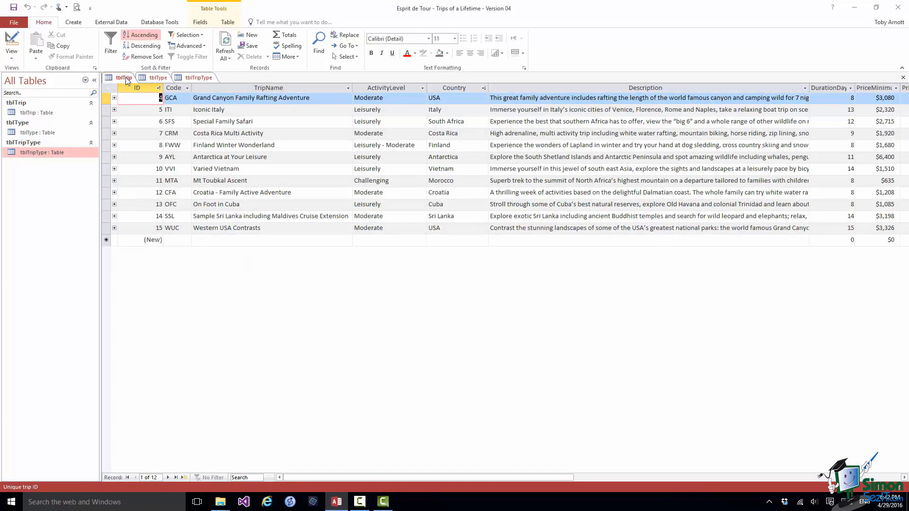
pyautogui.click(108, 97)
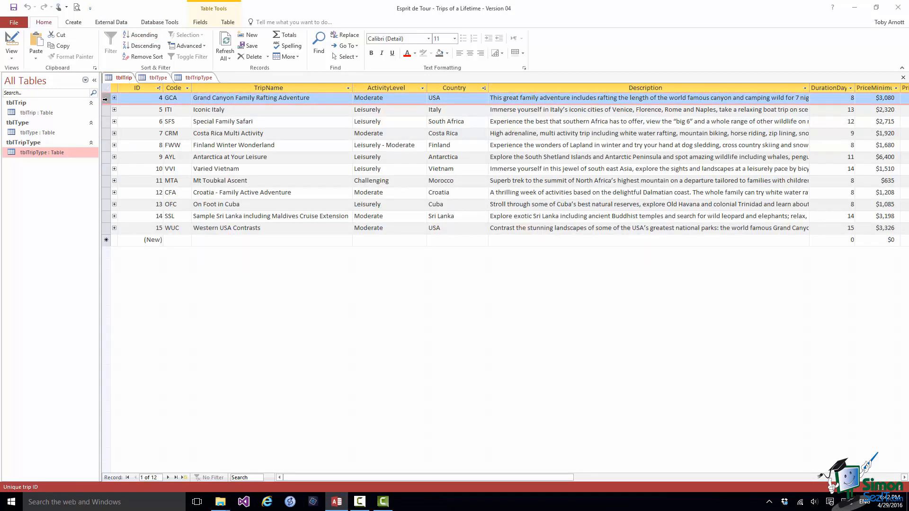
pyautogui.rightClick(105, 99)
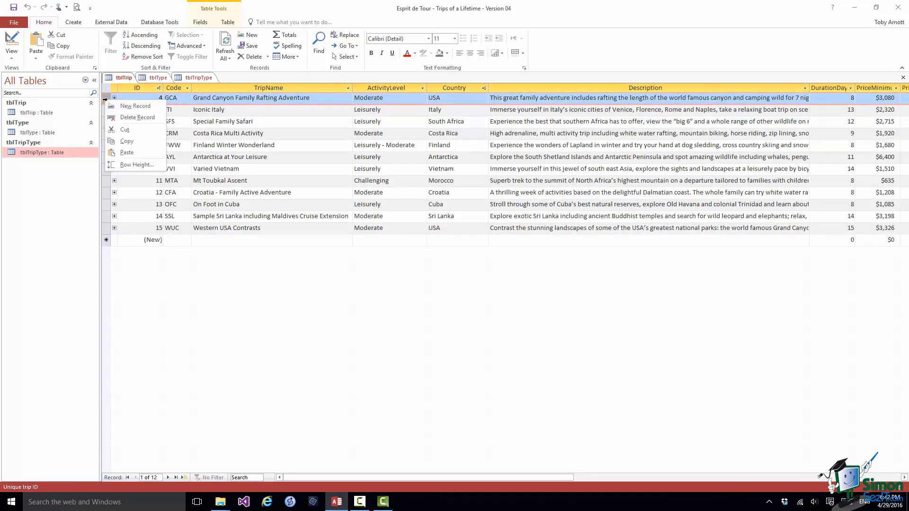
pyautogui.click(134, 118)
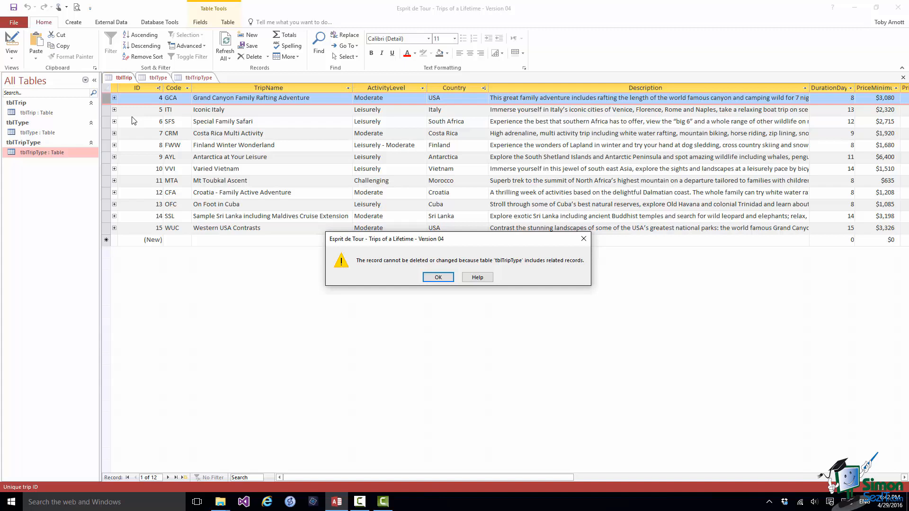
pyautogui.click(438, 278)
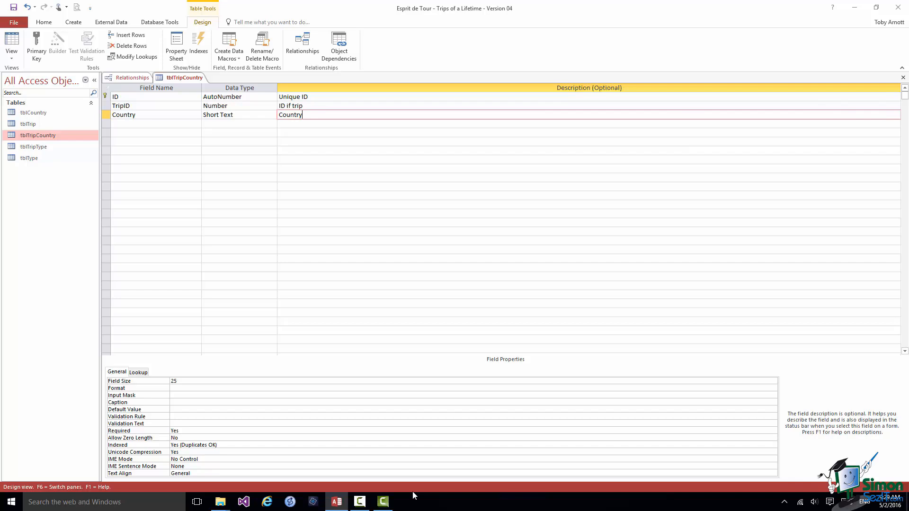
# - Start a lookup for the Country field of tblTripCountry that takes its values from the Country field of tblCountry
pyautogui.click(237, 115)
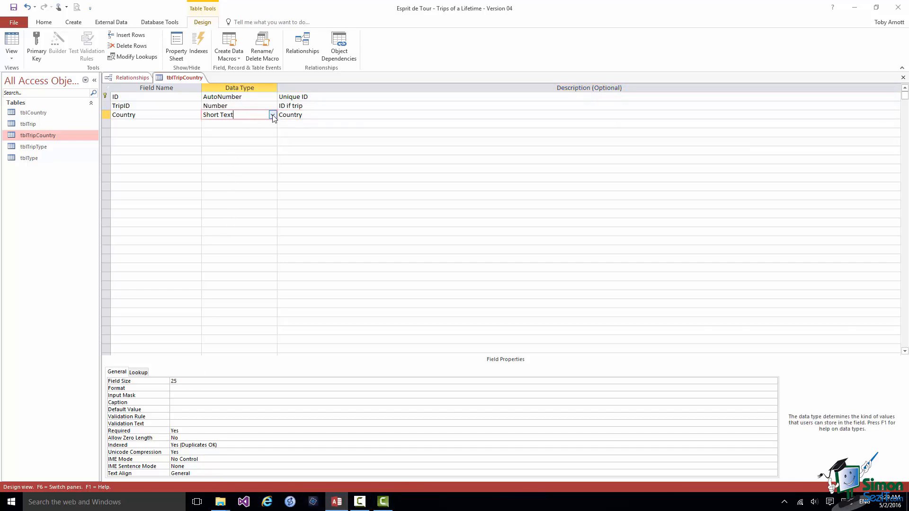
pyautogui.click(273, 116)
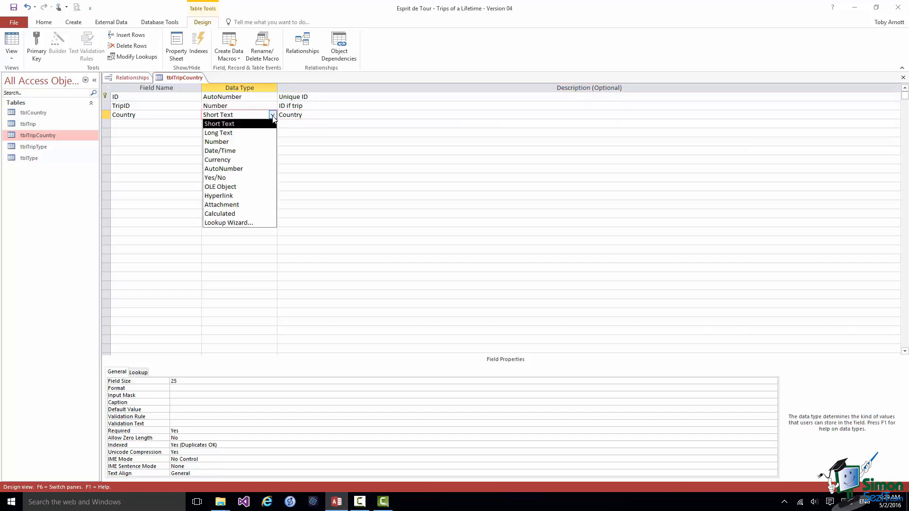
pyautogui.click(262, 224)
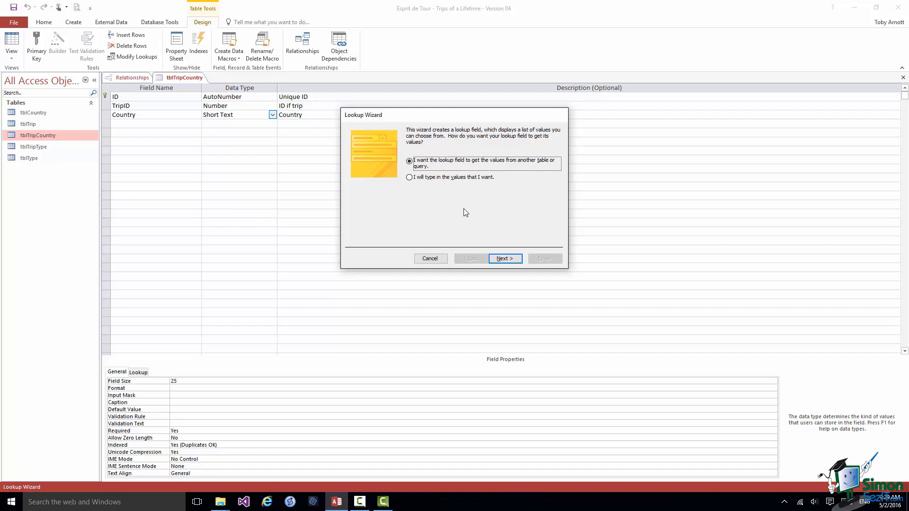
pyautogui.click(505, 260)
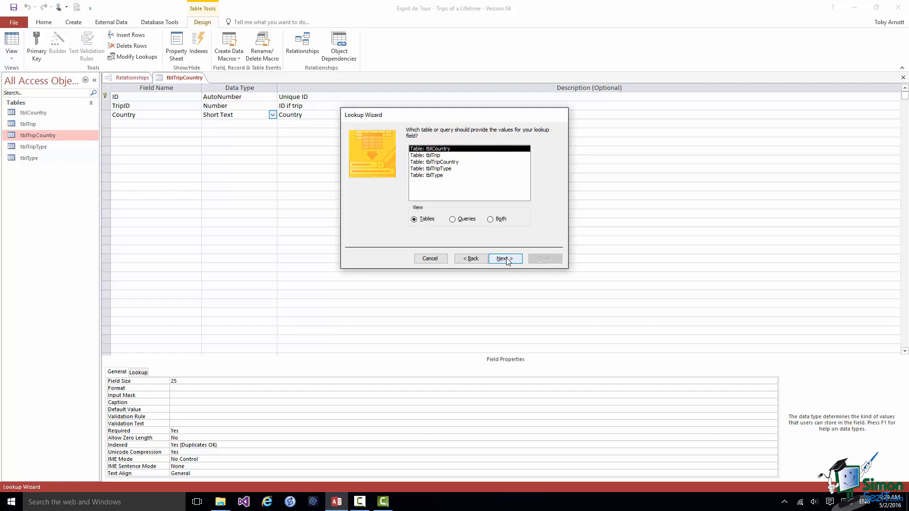
pyautogui.click(505, 259)
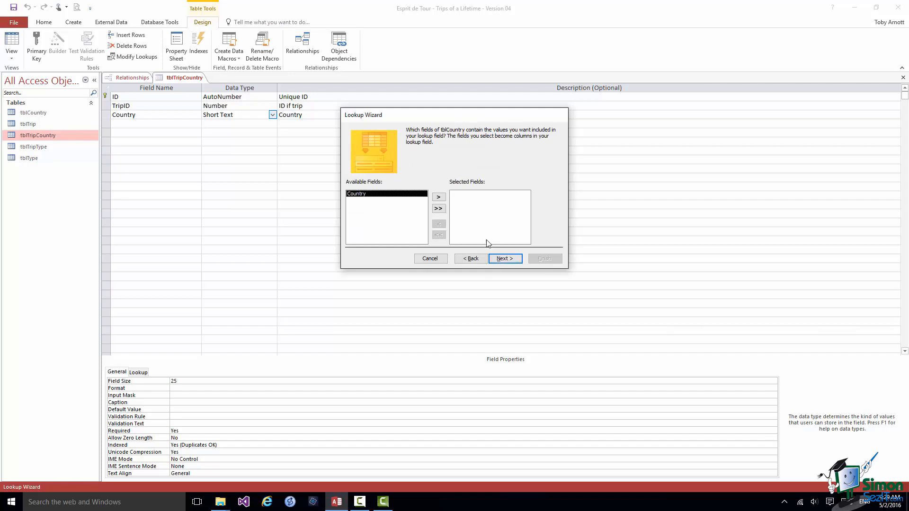
pyautogui.click(439, 197)
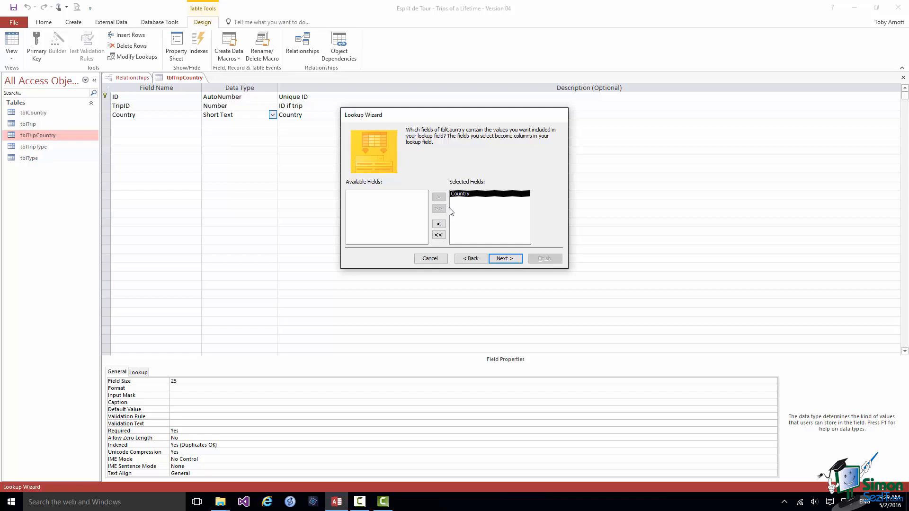
pyautogui.click(506, 260)
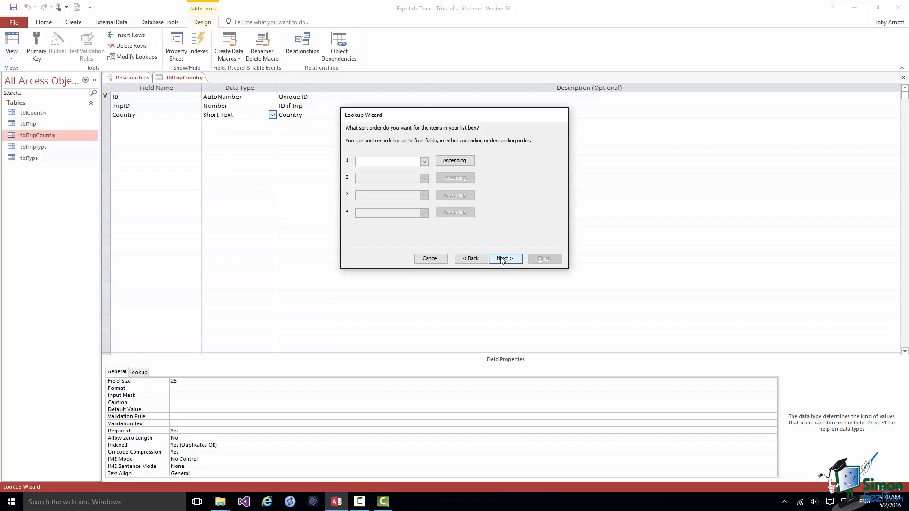
# - Sort the lookup list by Country in ascending order and narrow its Country column
pyautogui.click(425, 162)
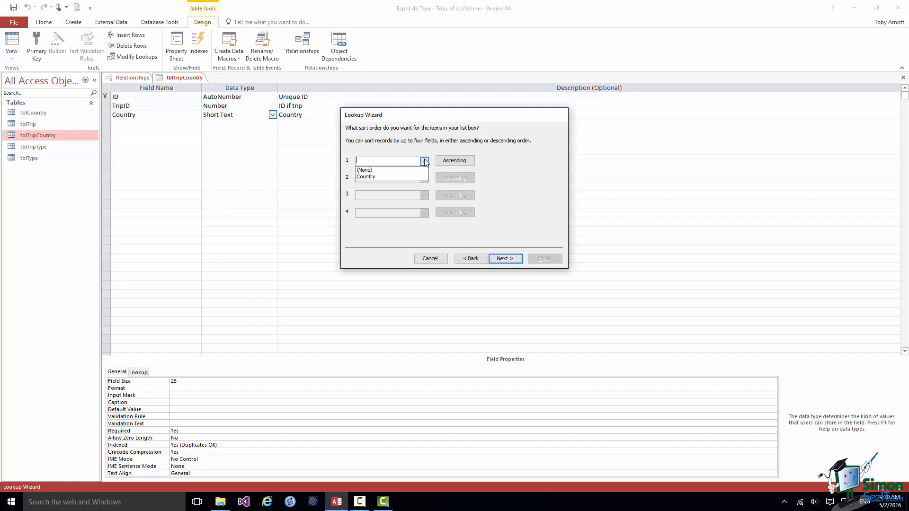
pyautogui.click(385, 179)
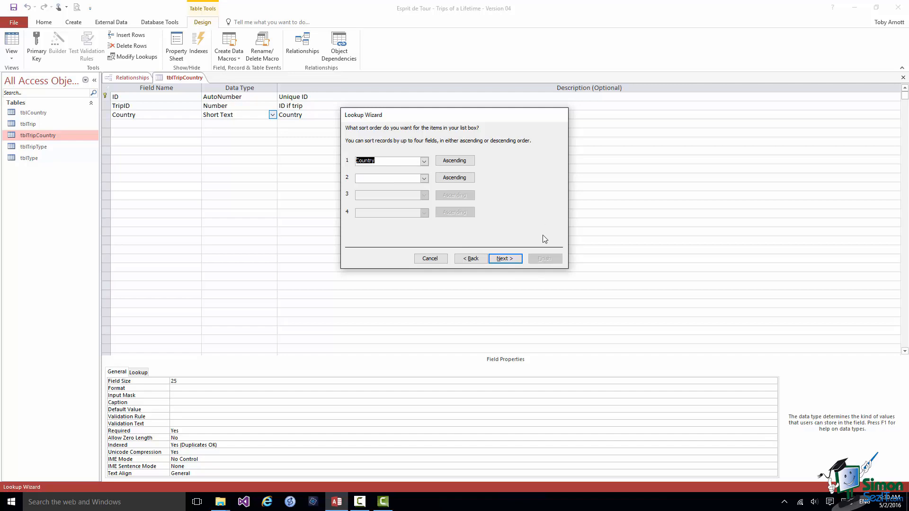
pyautogui.click(505, 258)
pyautogui.moveTo(558, 188)
pyautogui.mouseDown()
pyautogui.moveTo(560, 211)
pyautogui.moveTo(562, 186)
pyautogui.mouseUp()
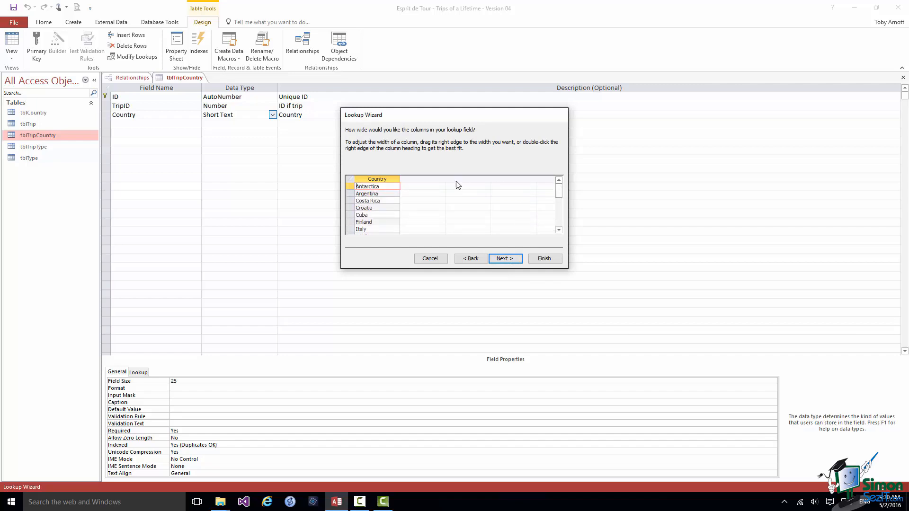
pyautogui.moveTo(400, 179); pyautogui.dragTo(389, 179)
pyautogui.click(504, 260)
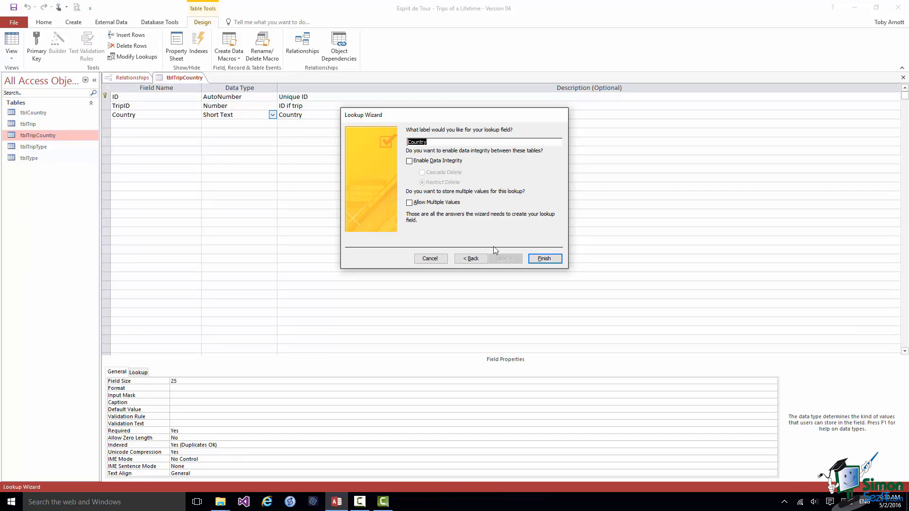
# - Enable data integrity with Restrict Delete for the Country lookup, finish it and save the table
pyautogui.click(410, 161)
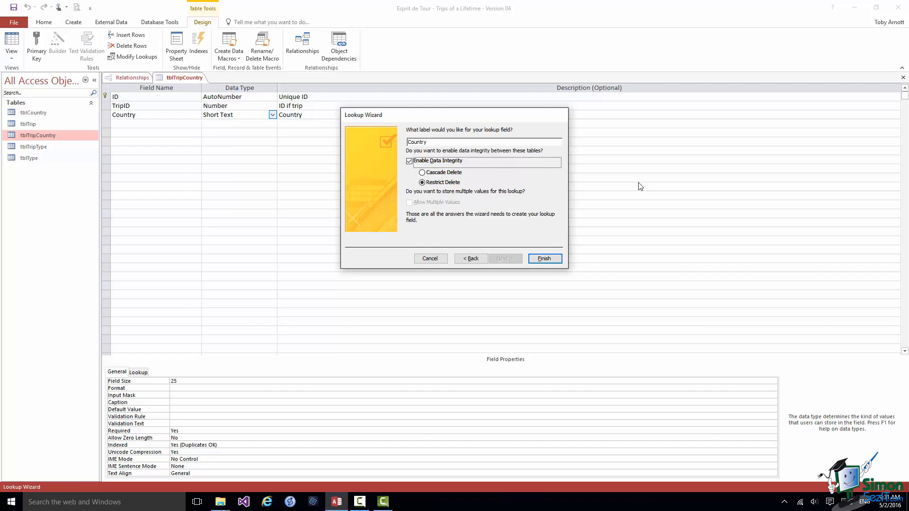
pyautogui.click(544, 259)
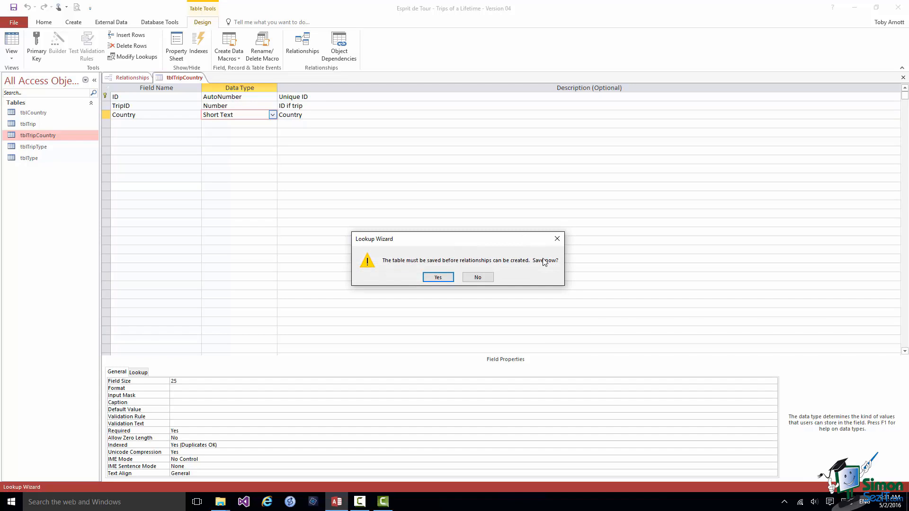
pyautogui.click(438, 277)
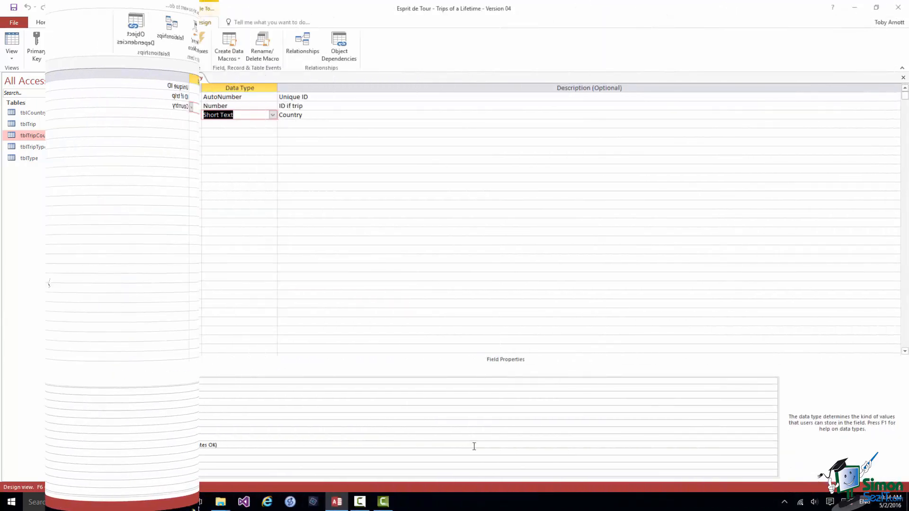
# - Examine the settings of the relationship between tblCountry and tblTripCountry in the relationships diagram
pyautogui.click(133, 79)
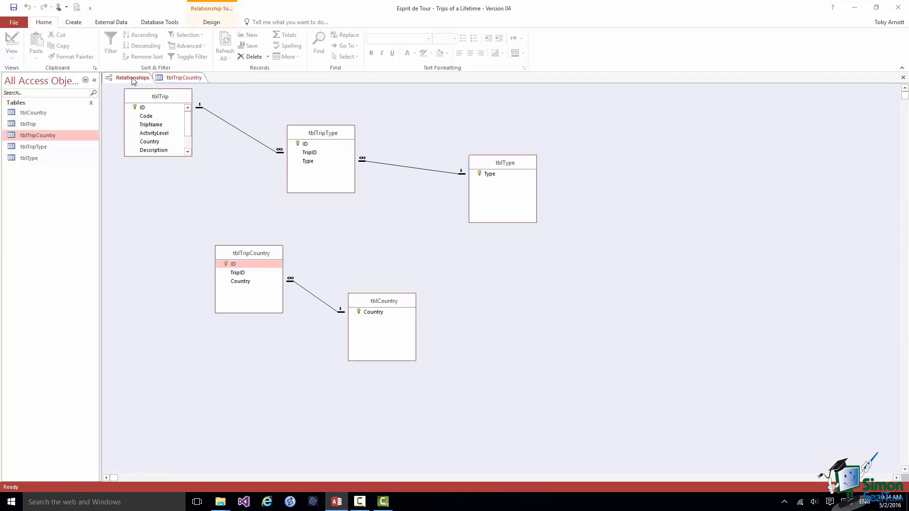
pyautogui.click(212, 23)
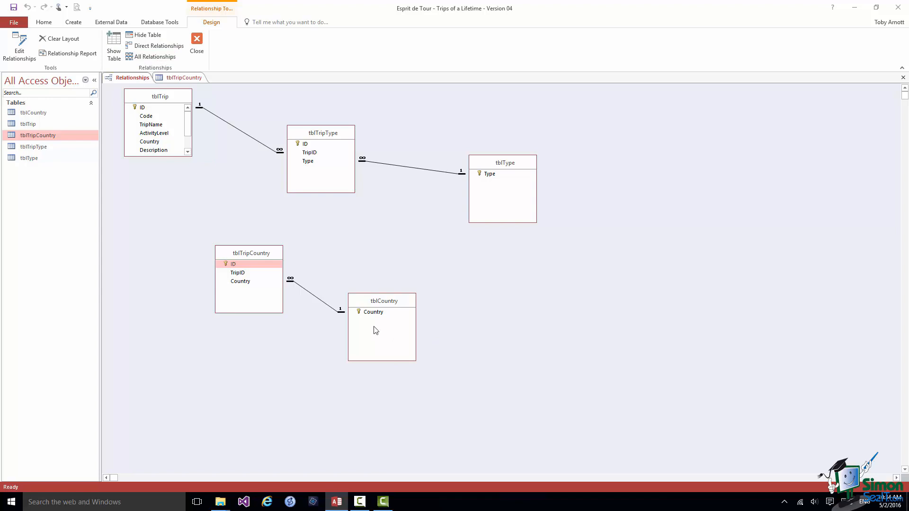
pyautogui.click(309, 292)
pyautogui.doubleClick(310, 295)
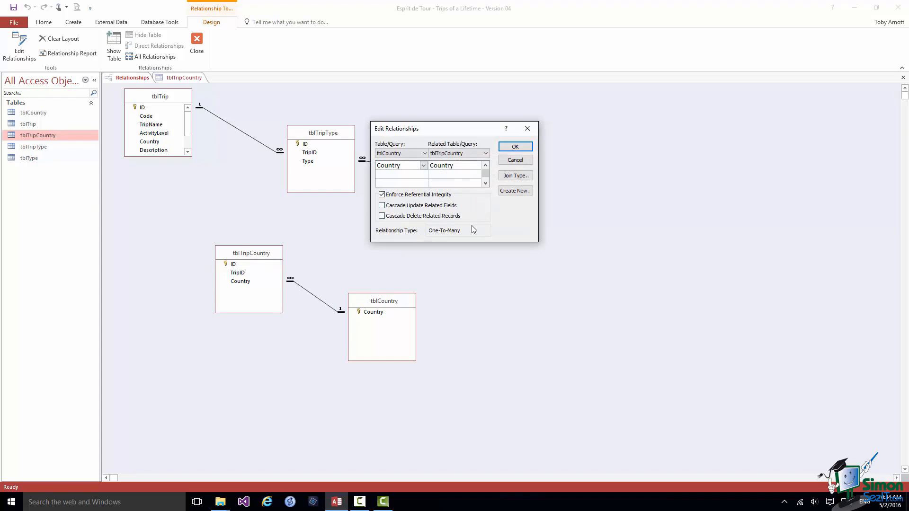
pyautogui.click(516, 159)
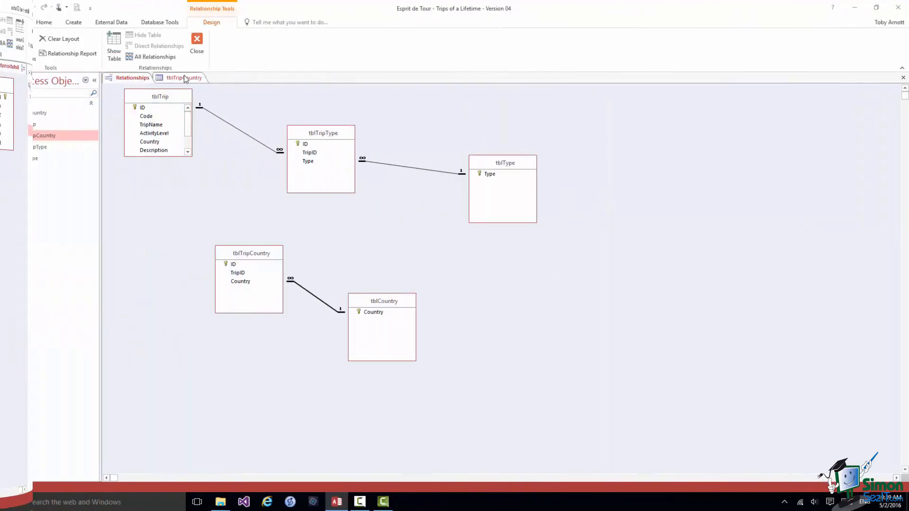
# - Start a lookup for the TripID field of tblTripCountry with tblTrip as the source table
pyautogui.doubleClick(202, 112)
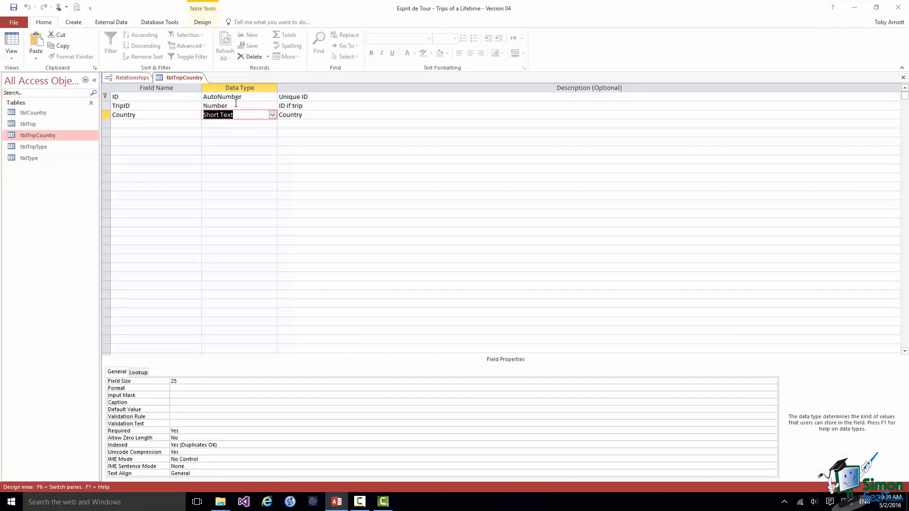
pyautogui.click(236, 105)
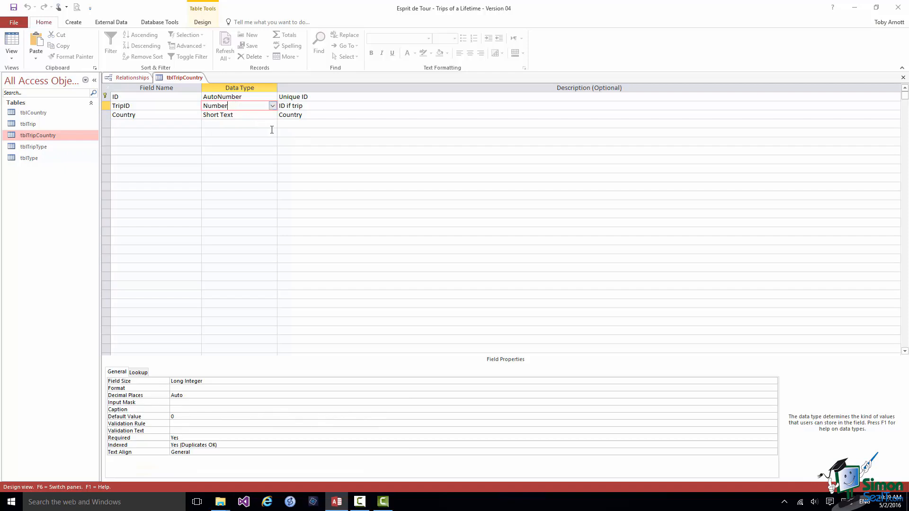
pyautogui.click(272, 105)
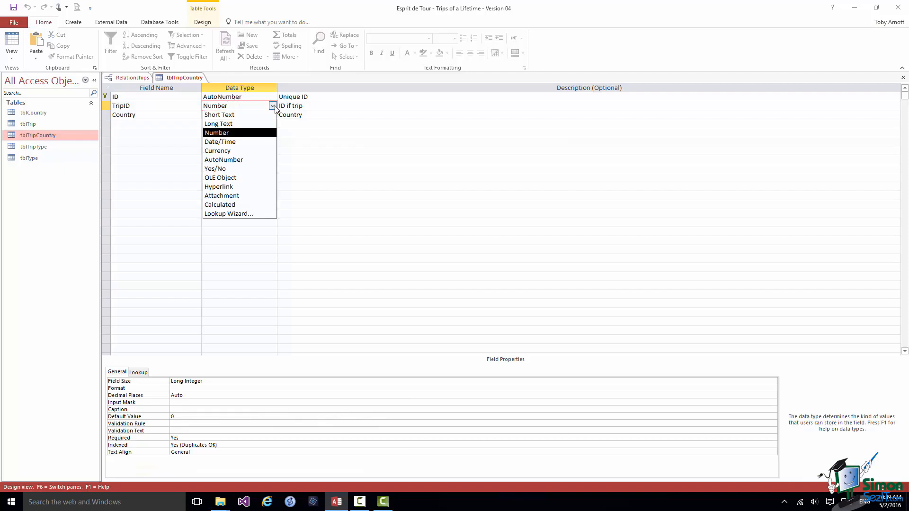
pyautogui.click(253, 214)
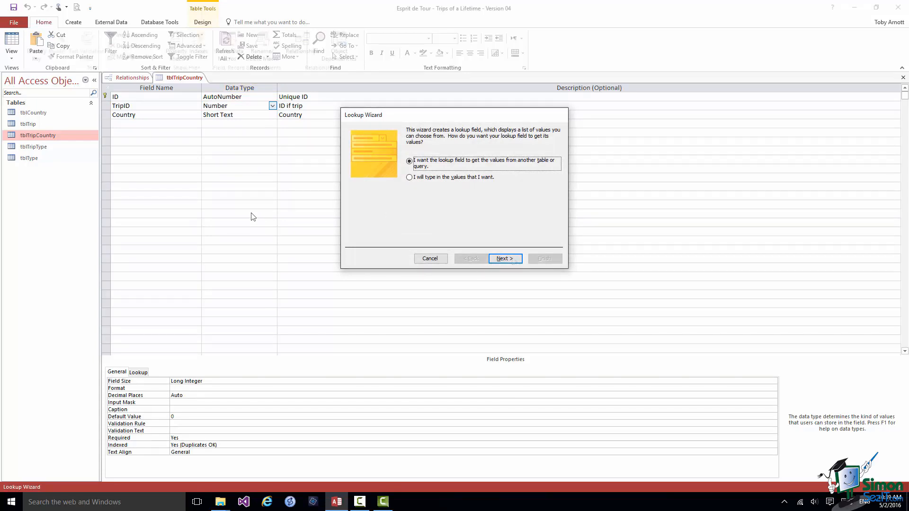
pyautogui.click(504, 260)
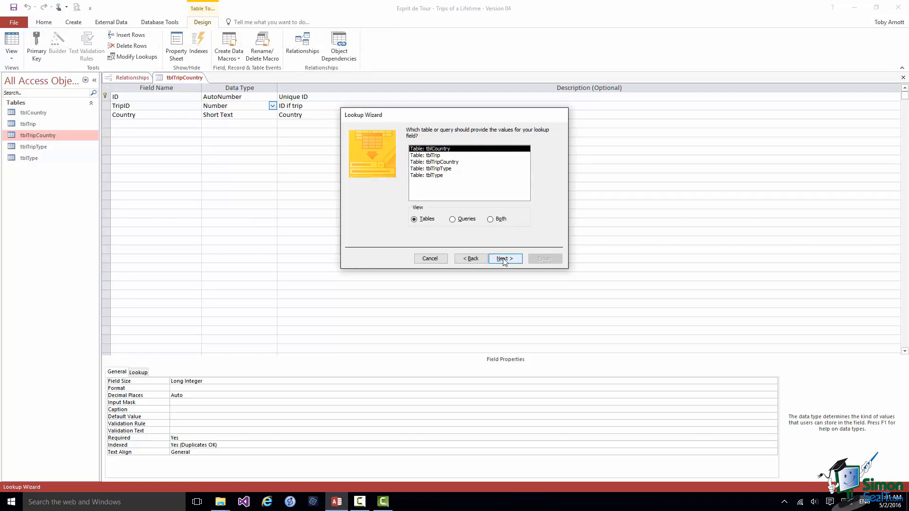
pyautogui.click(440, 156)
pyautogui.click(505, 259)
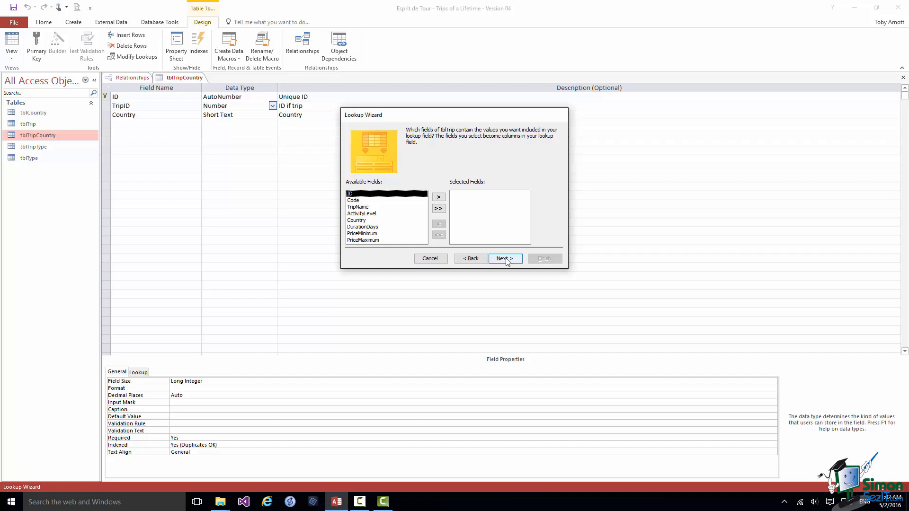
# - Include the ID, Code and TripName fields of tblTrip in the TripID lookup
pyautogui.click(438, 198)
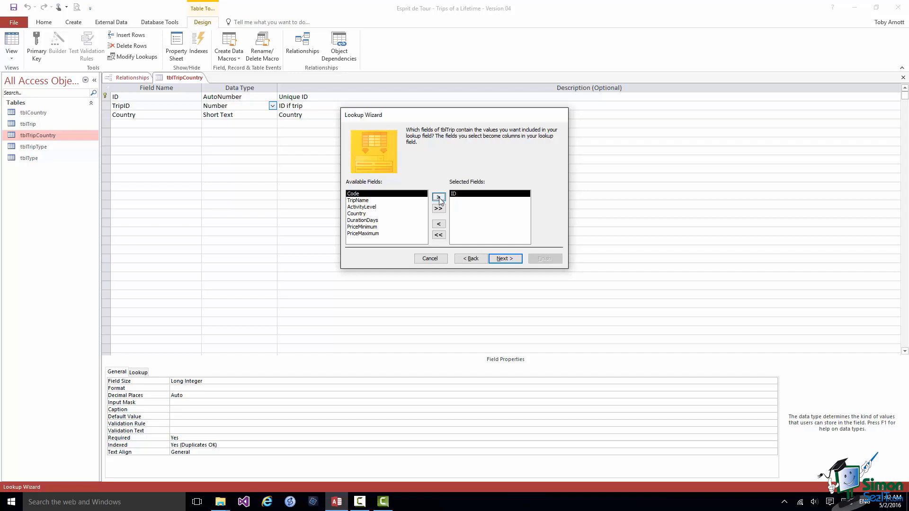
pyautogui.click(438, 198)
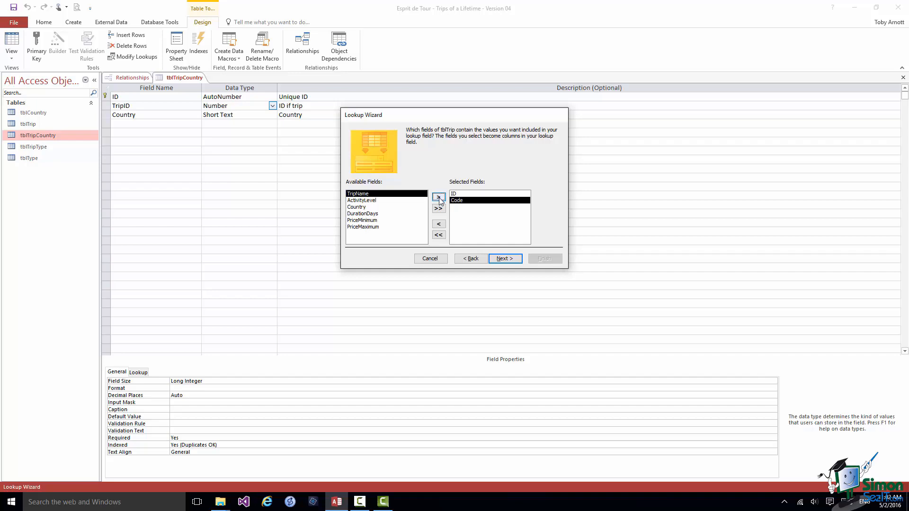
pyautogui.click(439, 198)
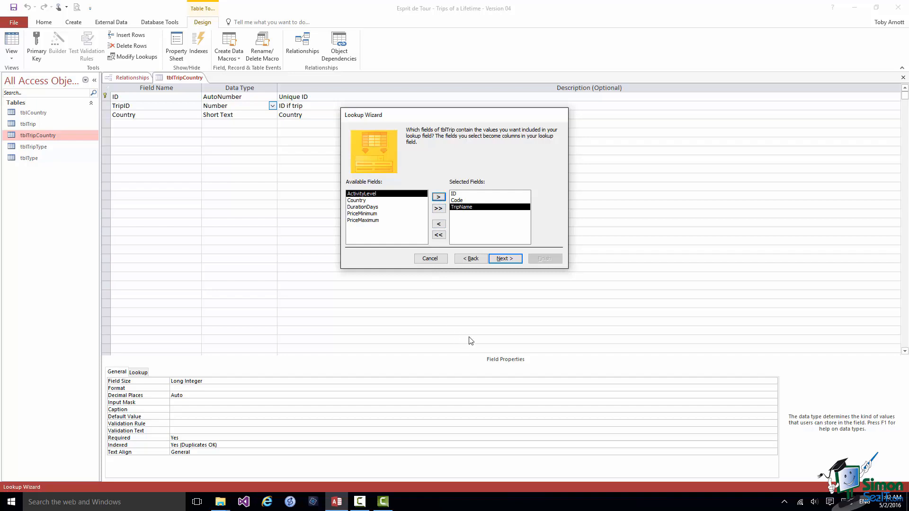
pyautogui.click(504, 259)
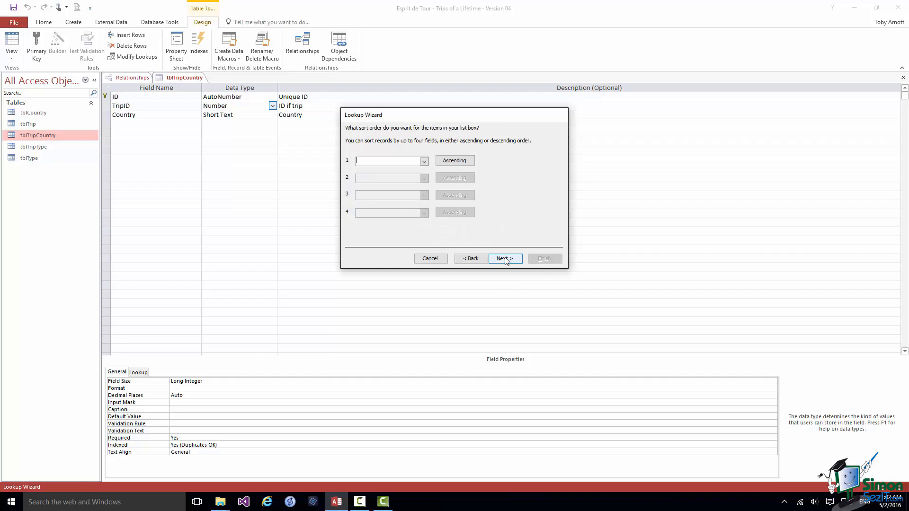
# - Sort the TripID lookup list by Code in ascending order
pyautogui.click(424, 161)
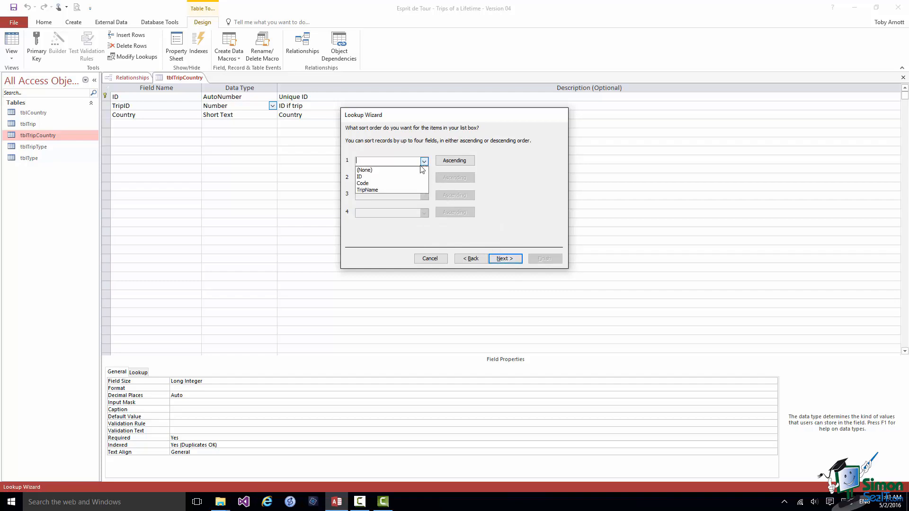
pyautogui.click(377, 184)
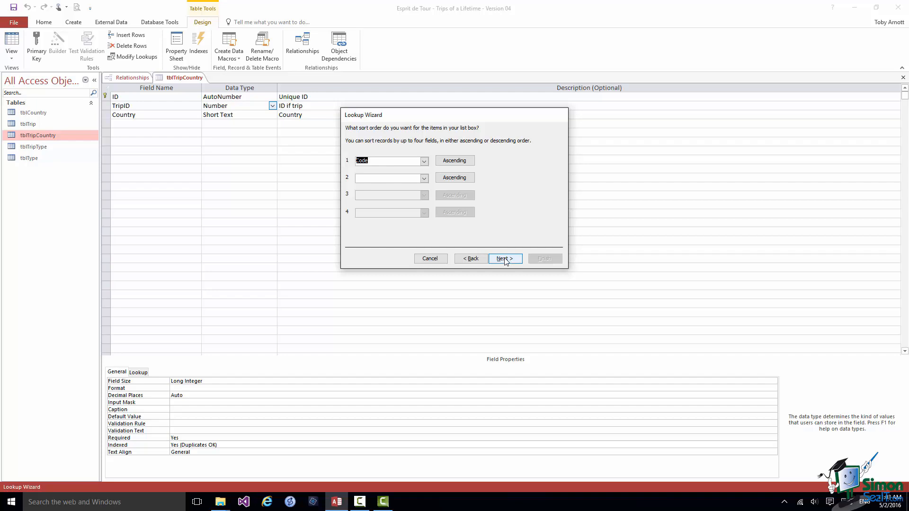
pyautogui.click(504, 259)
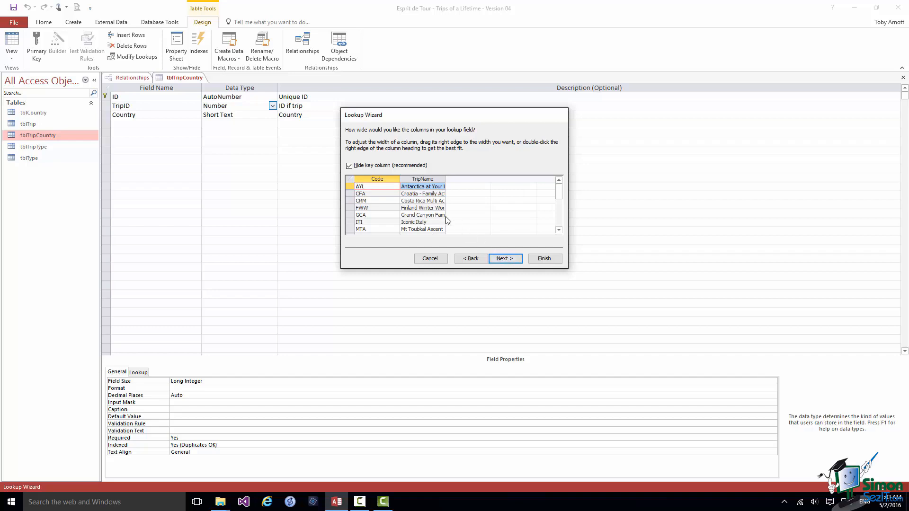
# - Unhide the key column in the TripID lookup and fit the ID, Code and TripName column widths to all the trips' values
pyautogui.click(350, 167)
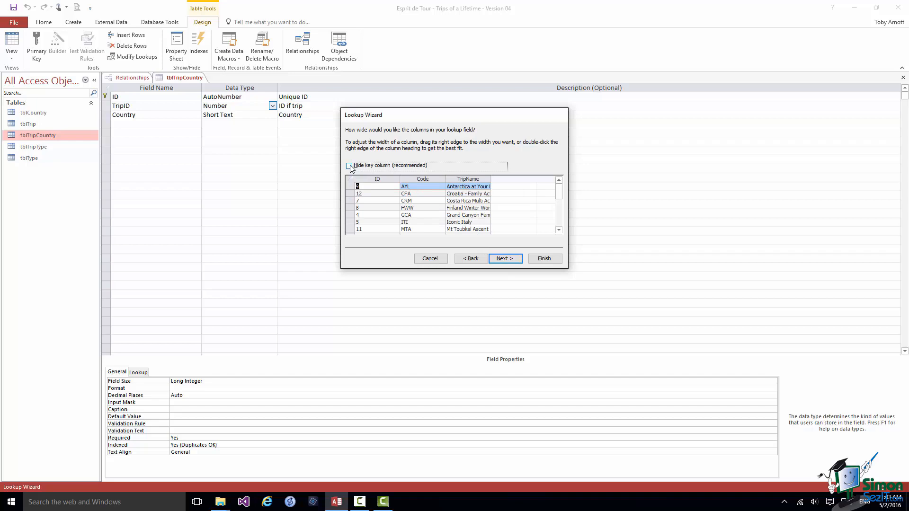
pyautogui.moveTo(400, 179); pyautogui.dragTo(524, 180)
pyautogui.click(559, 230)
pyautogui.click(559, 230)
pyautogui.click(558, 230)
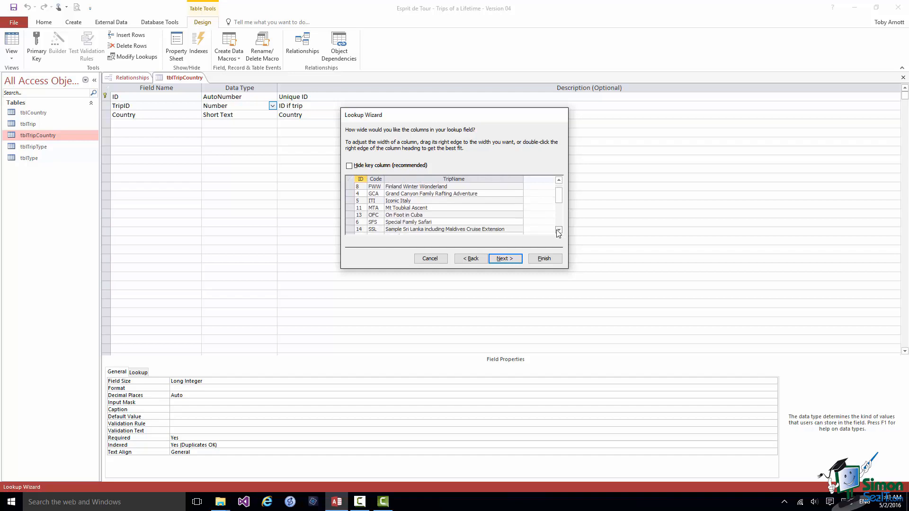
pyautogui.click(559, 230)
pyautogui.click(558, 230)
pyautogui.click(558, 180)
pyautogui.click(559, 181)
pyautogui.click(559, 180)
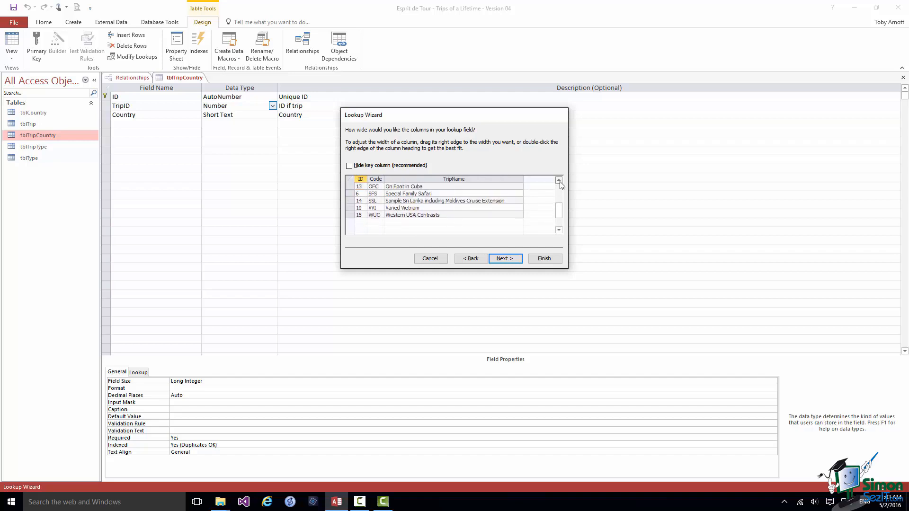
pyautogui.click(560, 181)
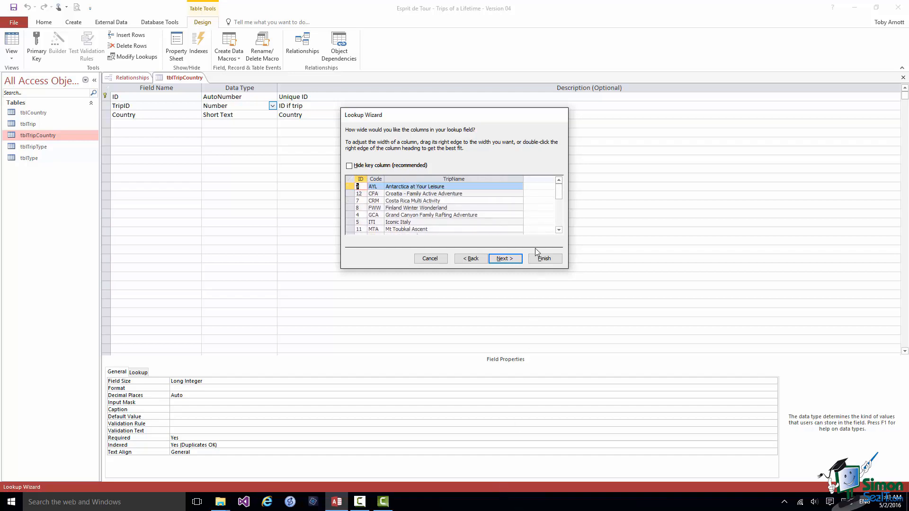
# - Finish the TripID lookup storing the ID value, with data integrity enabled and Restrict Delete, and save the table
pyautogui.click(506, 259)
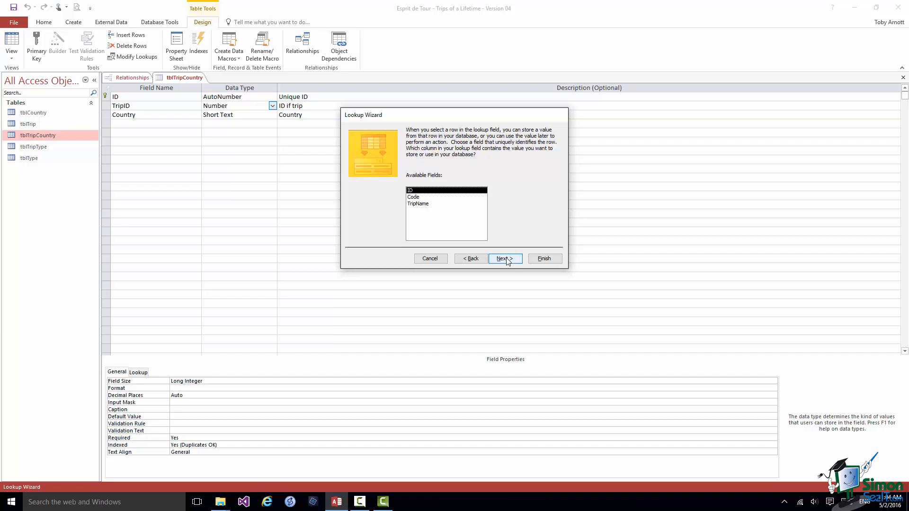
pyautogui.click(504, 259)
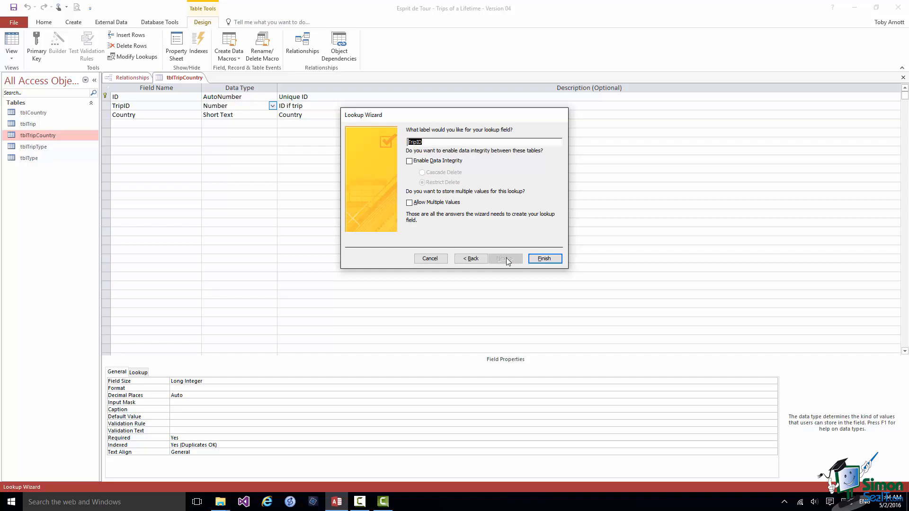
pyautogui.click(409, 162)
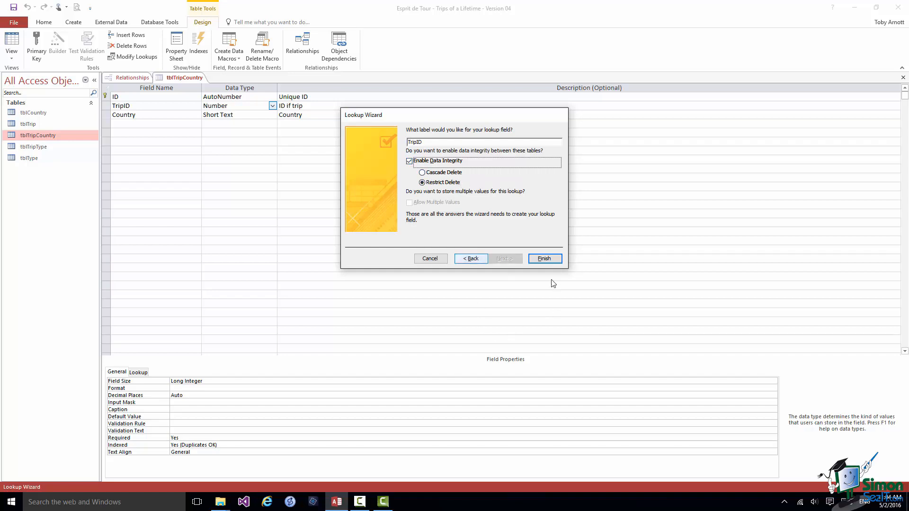
pyautogui.click(544, 259)
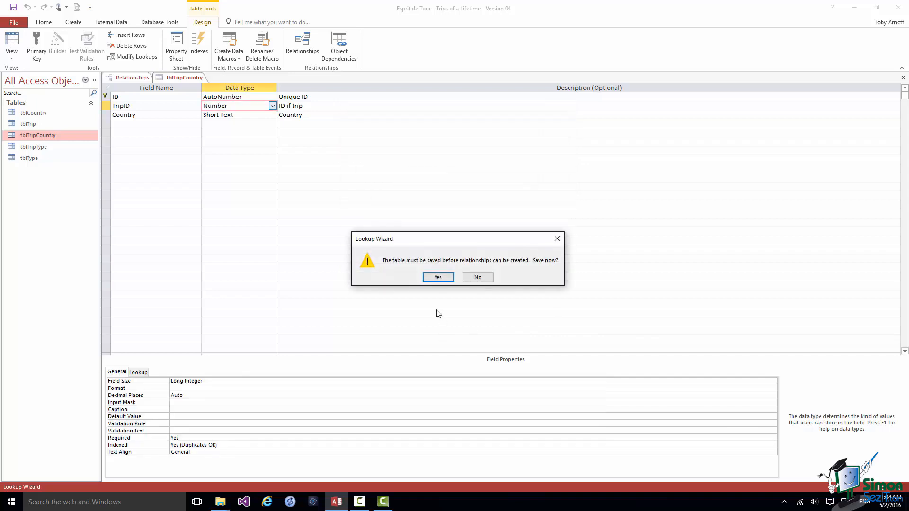
pyautogui.click(438, 278)
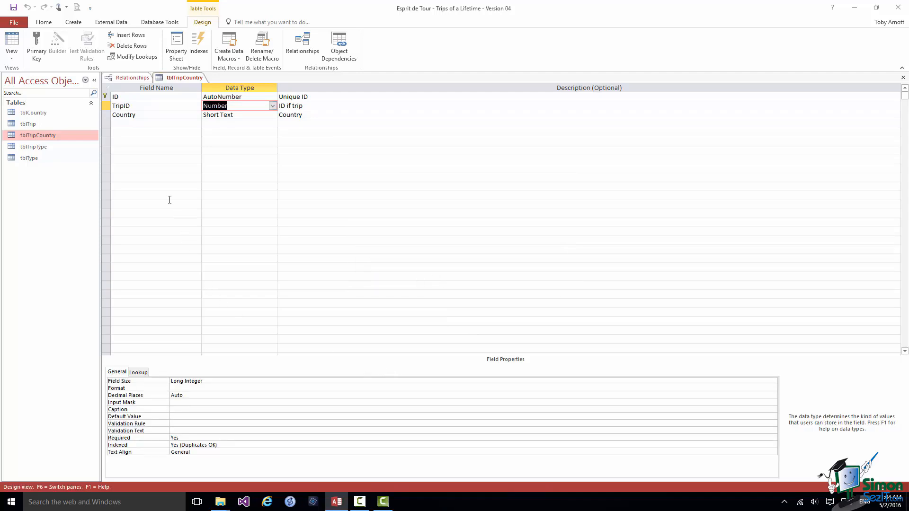
# - Show all relationships in the relationships diagram and check the settings of the link between tblTrip and tblTripCountry
pyautogui.click(132, 78)
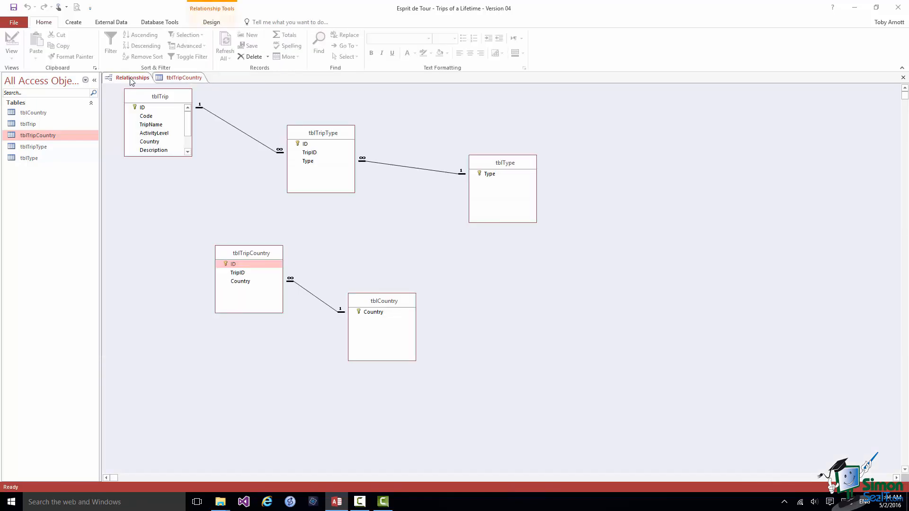
pyautogui.click(214, 23)
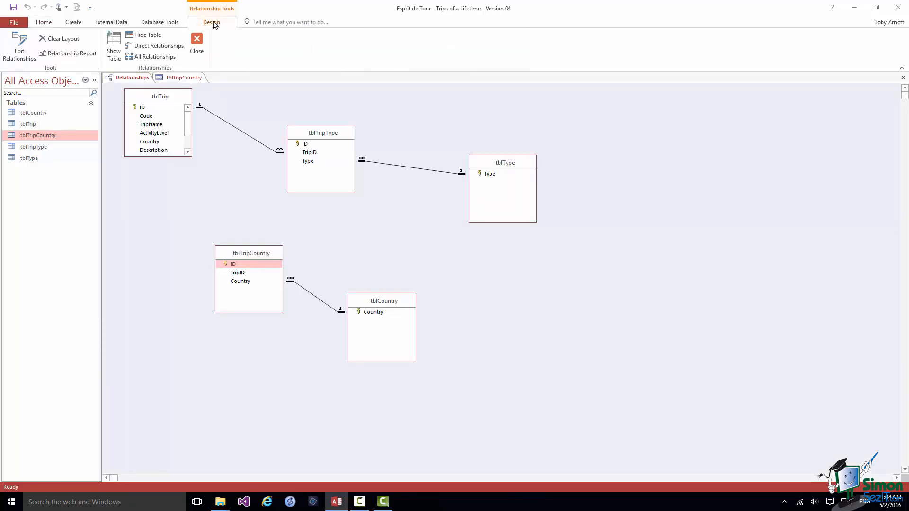
pyautogui.click(150, 58)
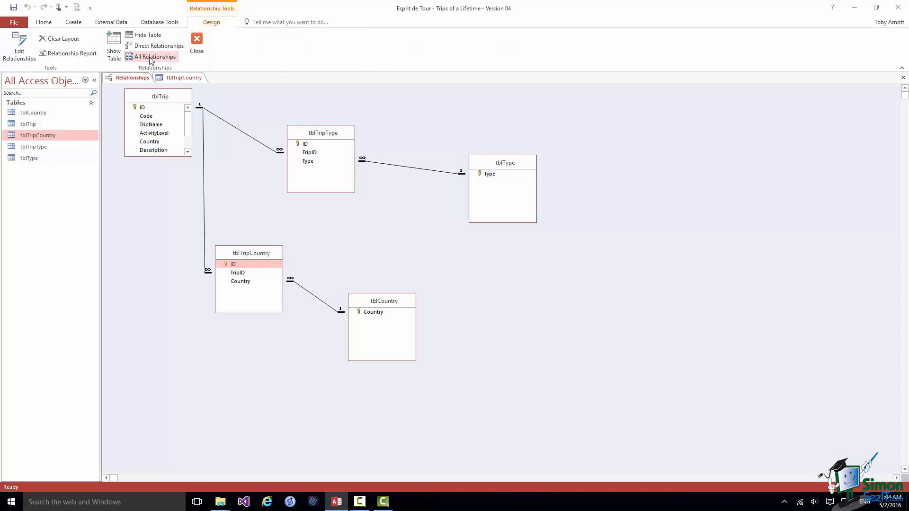
pyautogui.doubleClick(204, 198)
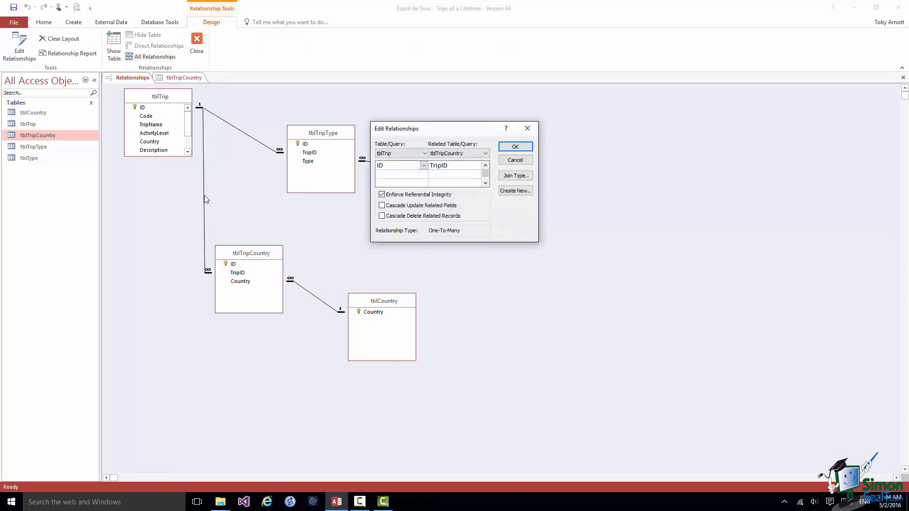
pyautogui.click(521, 161)
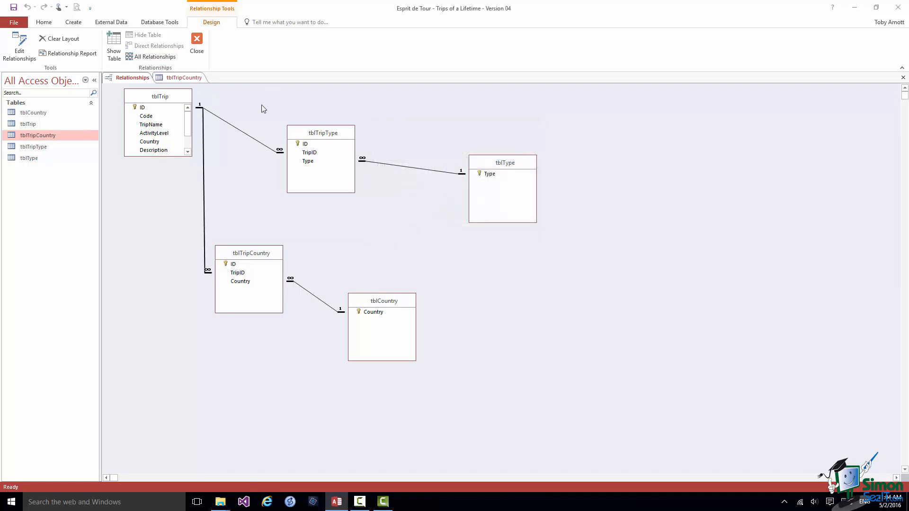
# - Switch tblTripCountry to Datasheet View
pyautogui.click(180, 79)
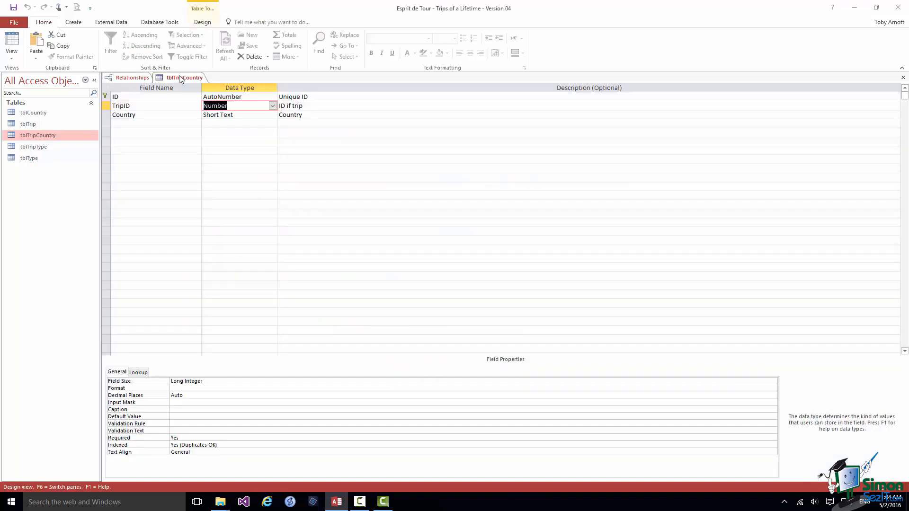
pyautogui.rightClick(180, 79)
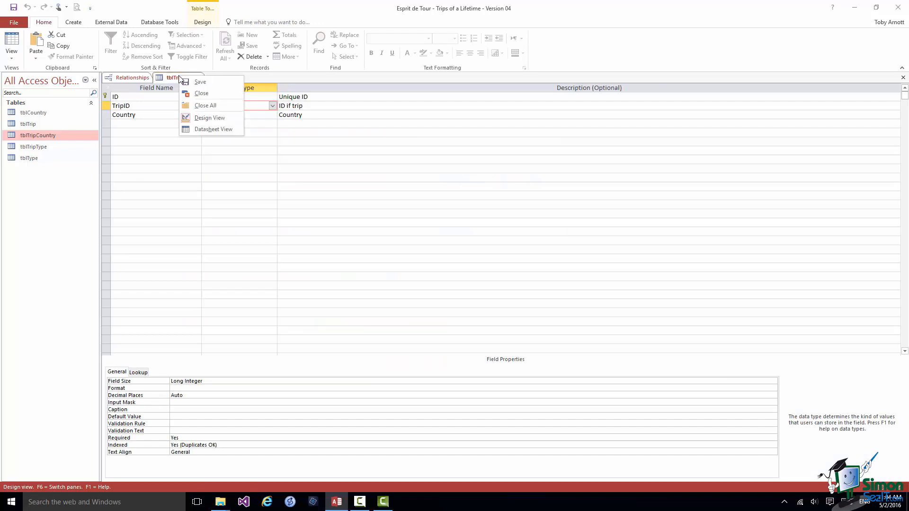
pyautogui.click(219, 130)
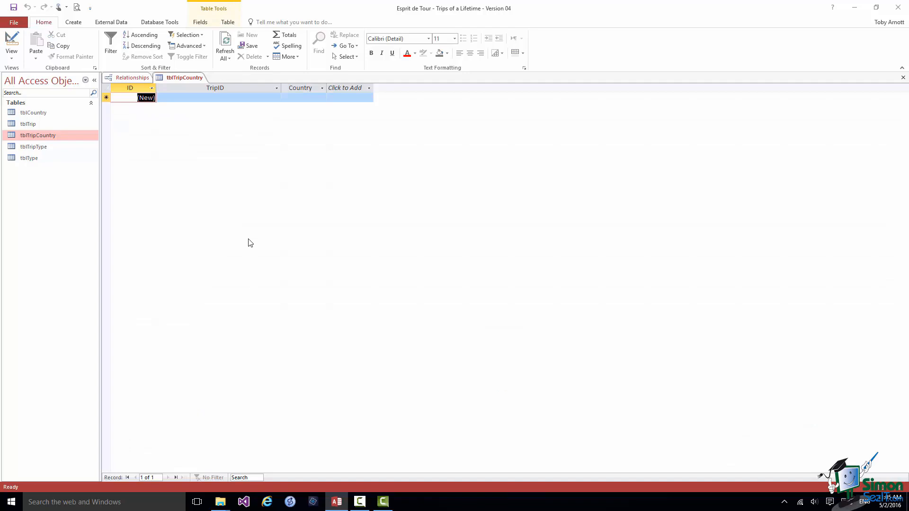
# - Add a tblTripCountry record linking trip 4, Grand Canyon Family Rafting Adventure, to the country USA
pyautogui.click(235, 96)
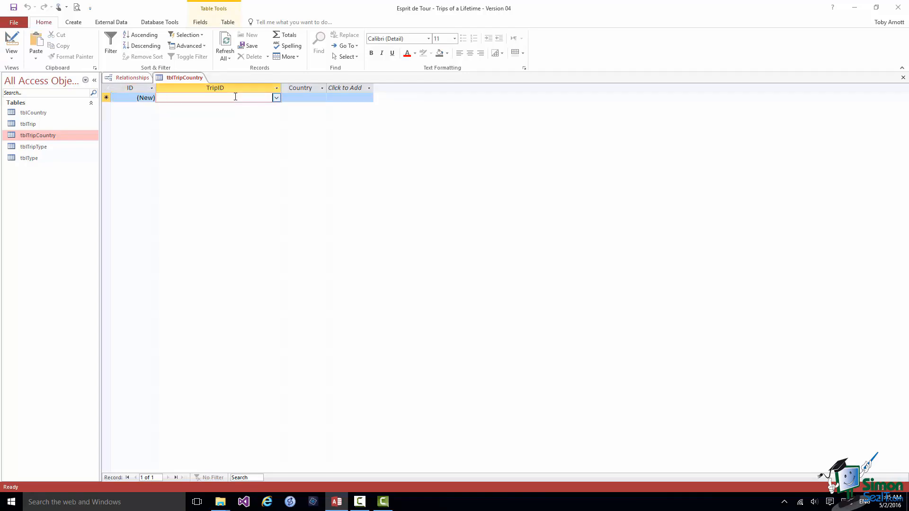
pyautogui.click(277, 97)
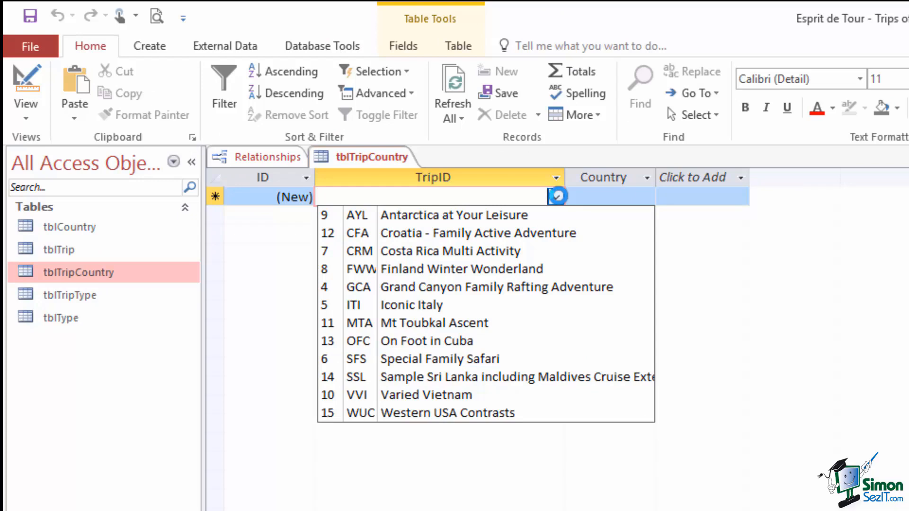
pyautogui.click(450, 288)
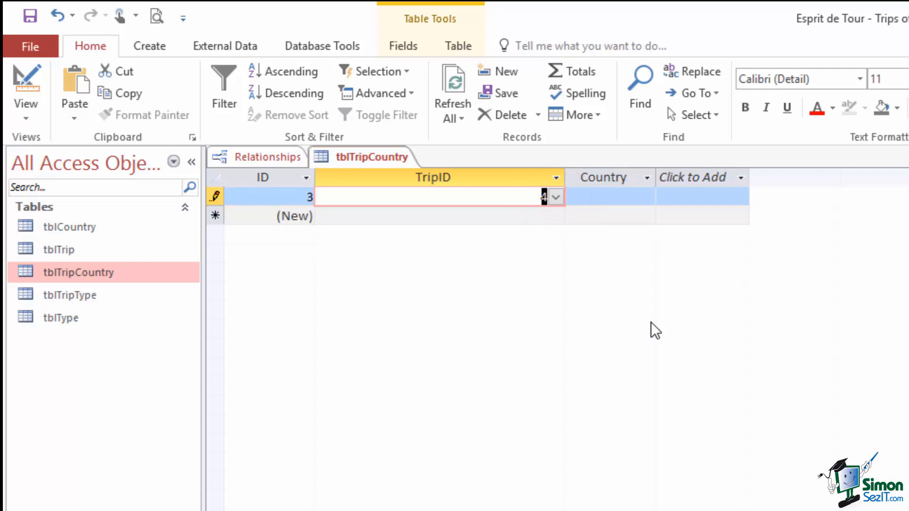
pyautogui.click(617, 195)
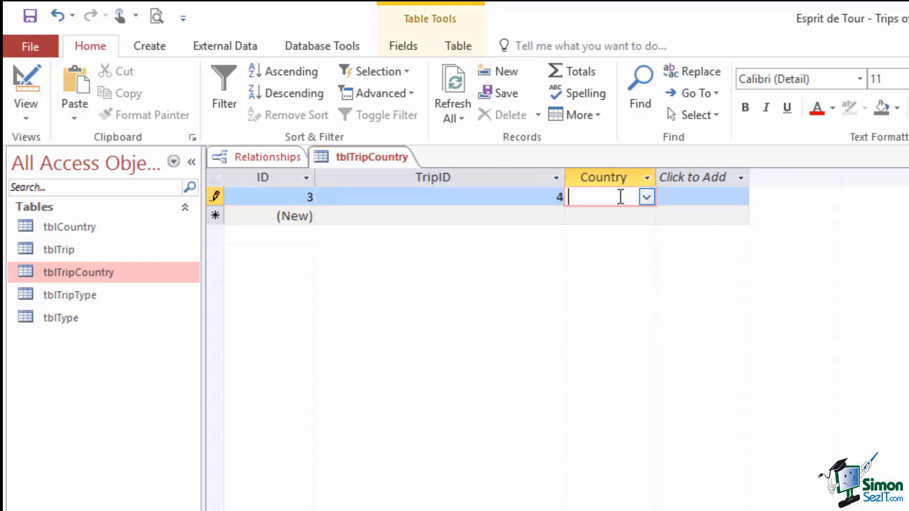
pyautogui.click(648, 197)
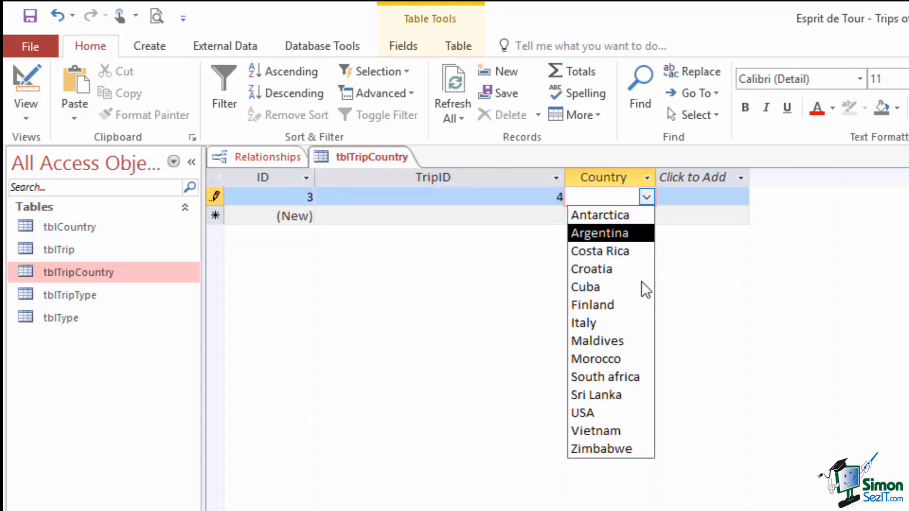
pyautogui.click(611, 412)
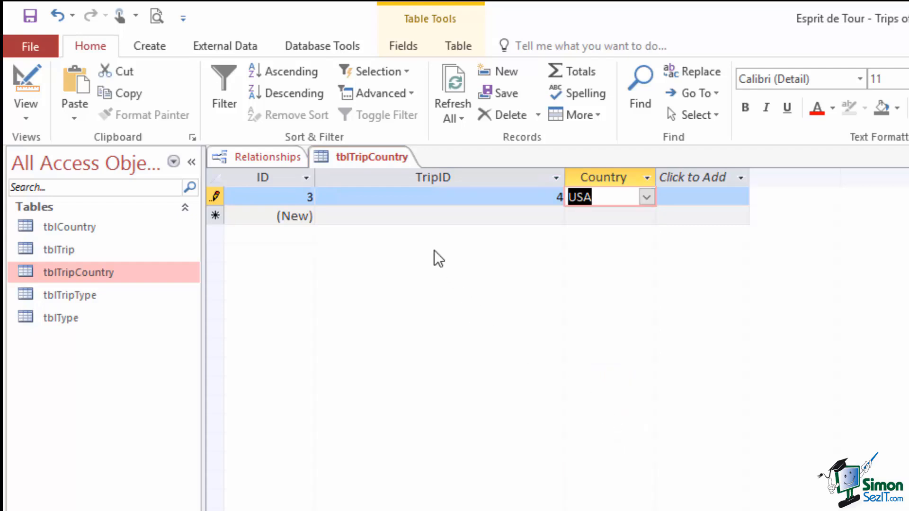
# - Add a second tblTripCountry record linking trip 5, Iconic Italy, to the country Italy
pyautogui.click(427, 214)
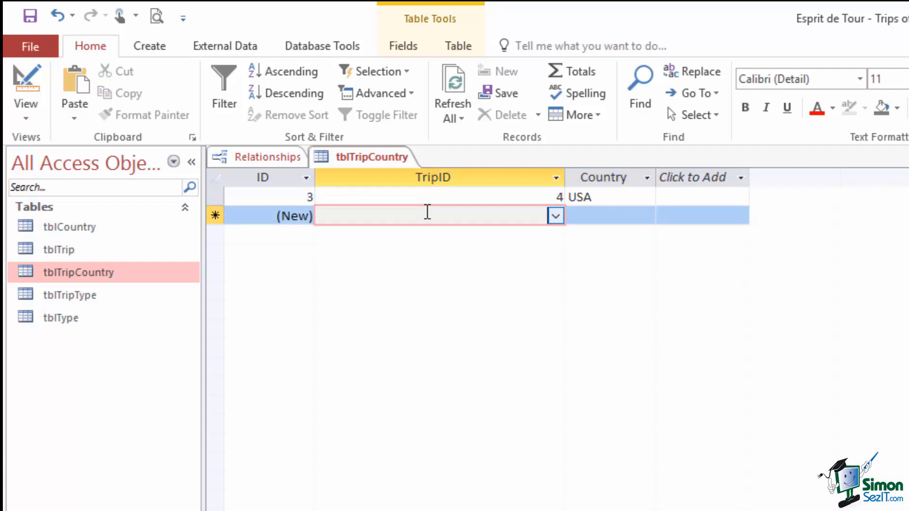
pyautogui.click(555, 216)
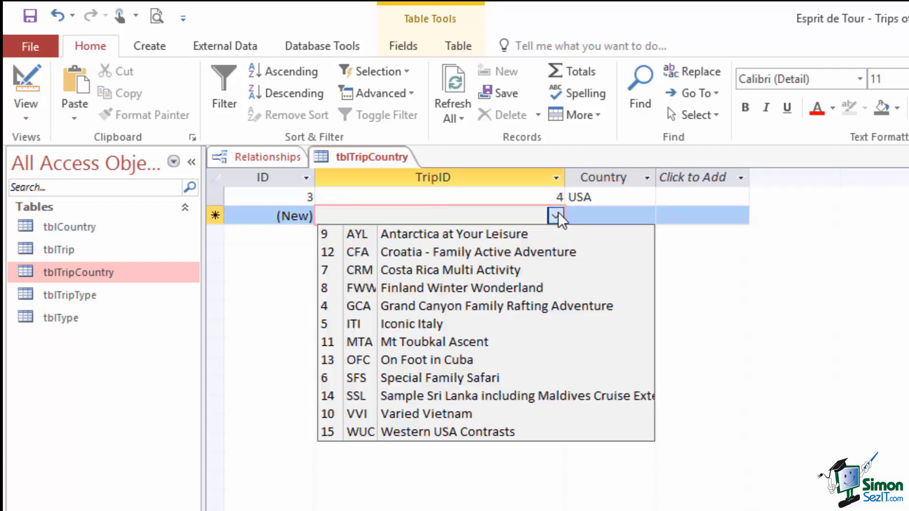
pyautogui.click(444, 322)
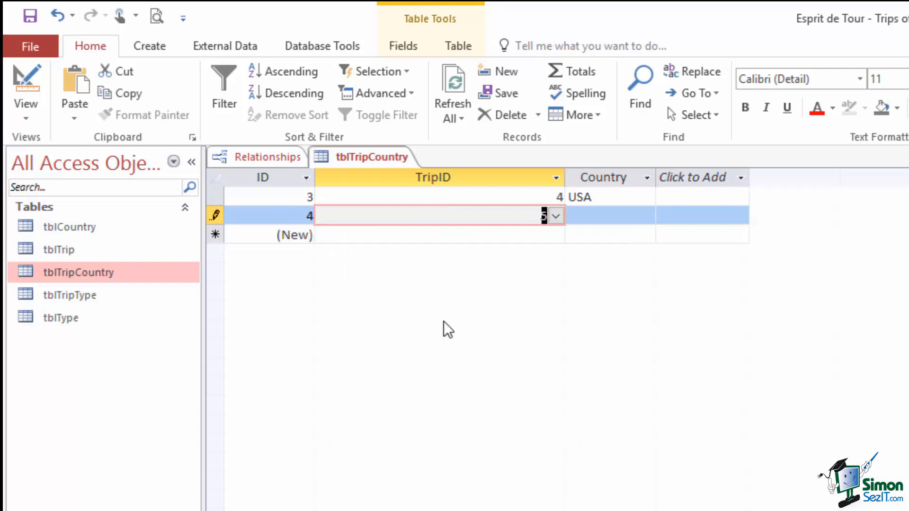
pyautogui.click(589, 213)
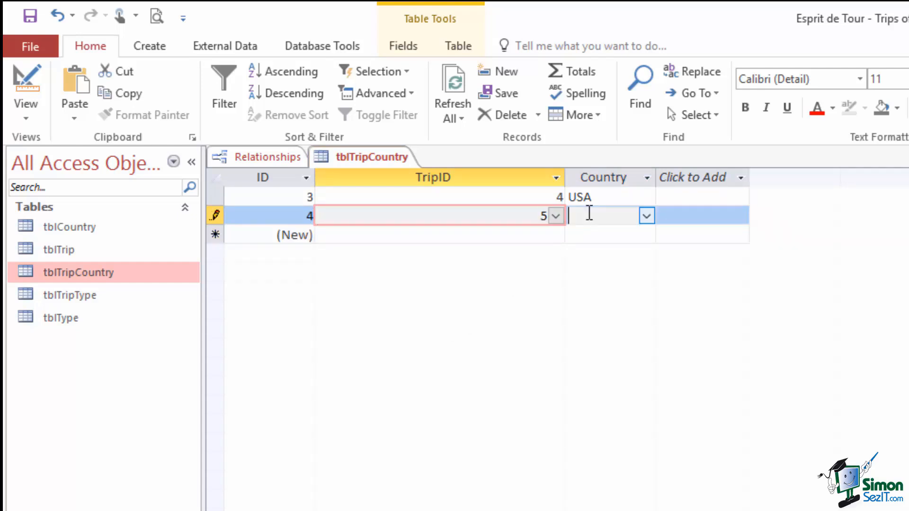
pyautogui.click(645, 217)
pyautogui.click(596, 341)
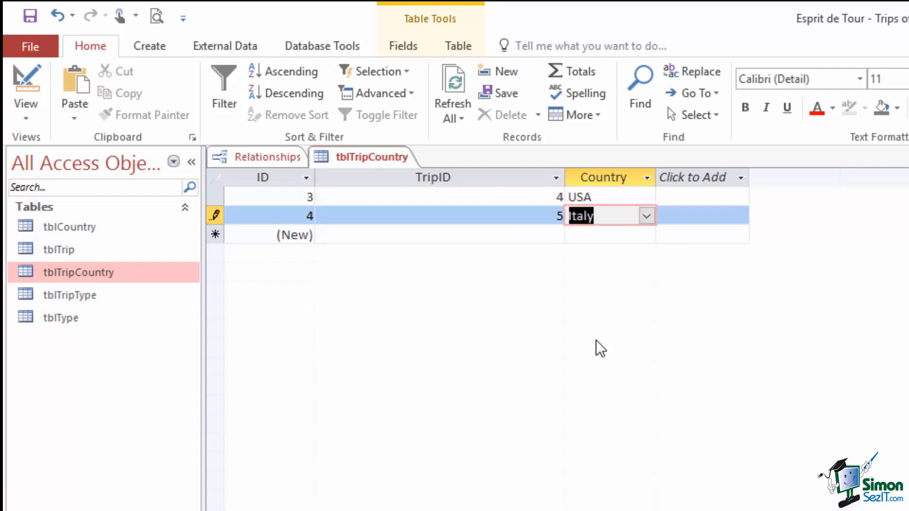
pyautogui.press('Tab')
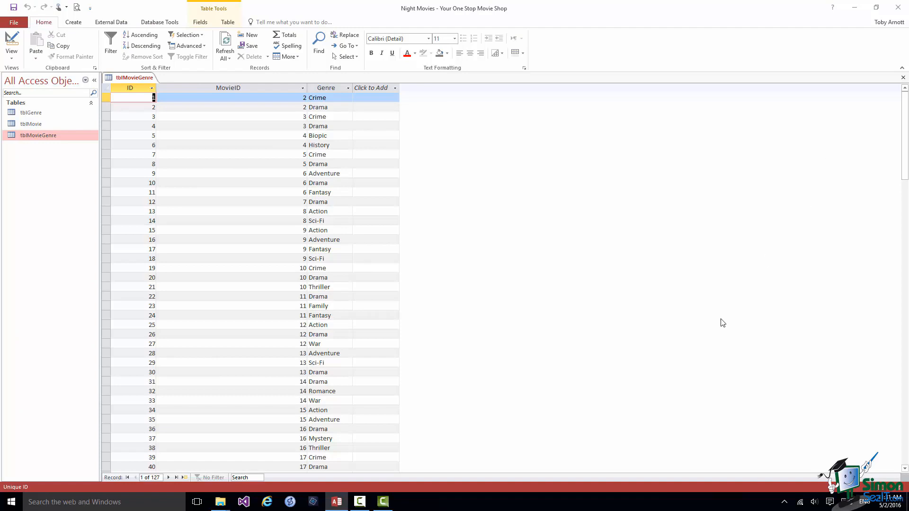
# - Examine the MovieID and Genre lookup lists for record 14 of tblMovieGenre in the Night Movies database
pyautogui.click(255, 218)
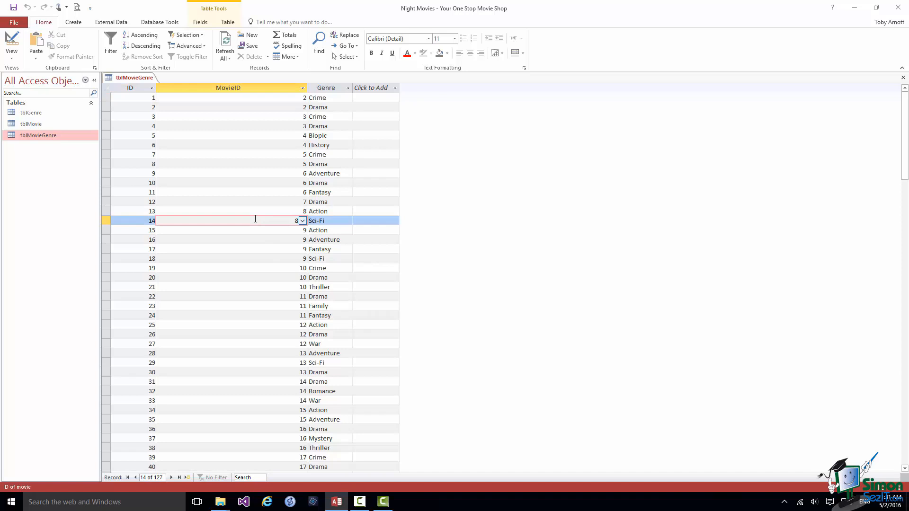
pyautogui.click(303, 220)
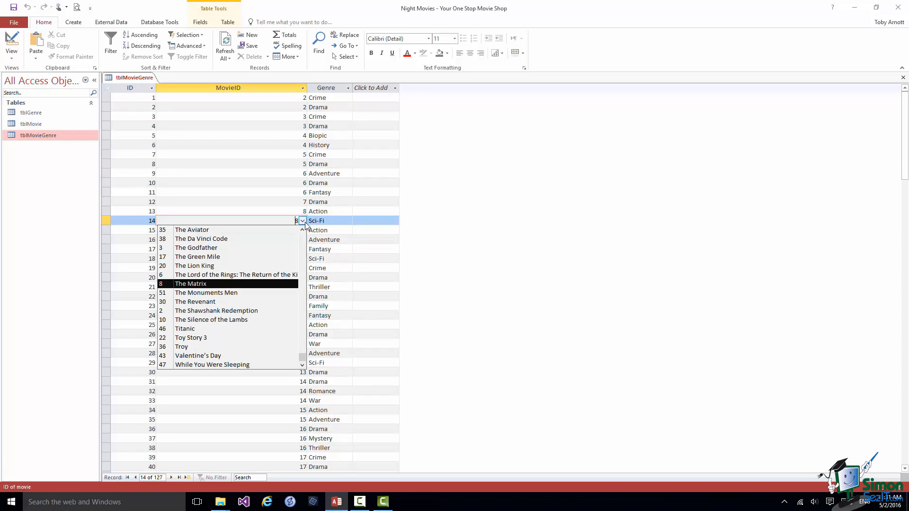
pyautogui.click(338, 218)
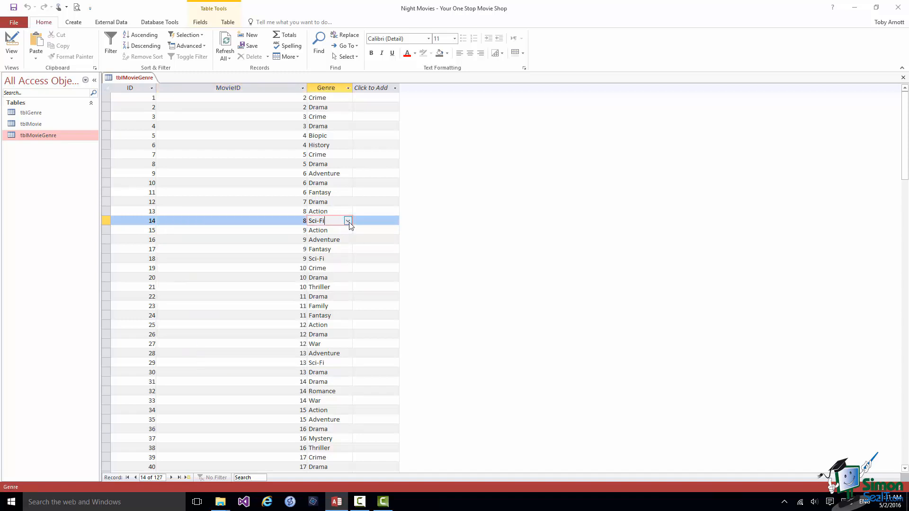
pyautogui.click(348, 221)
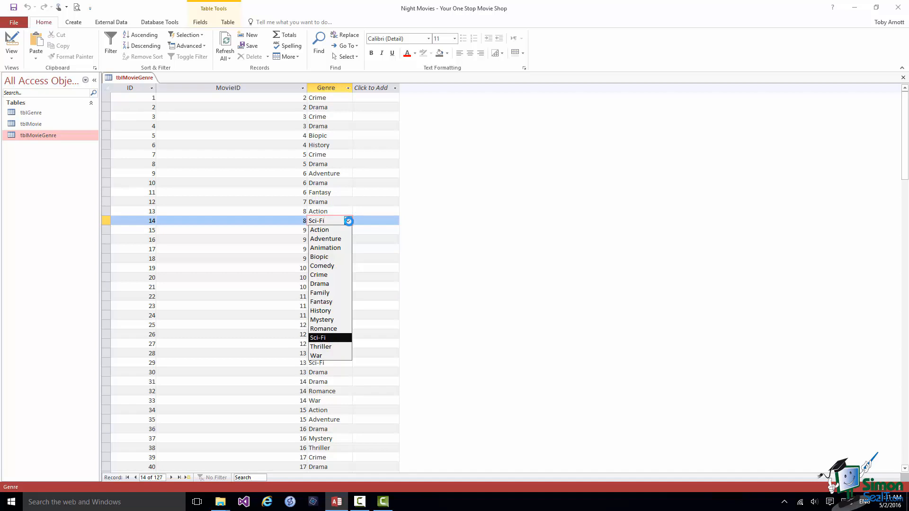
pyautogui.click(495, 230)
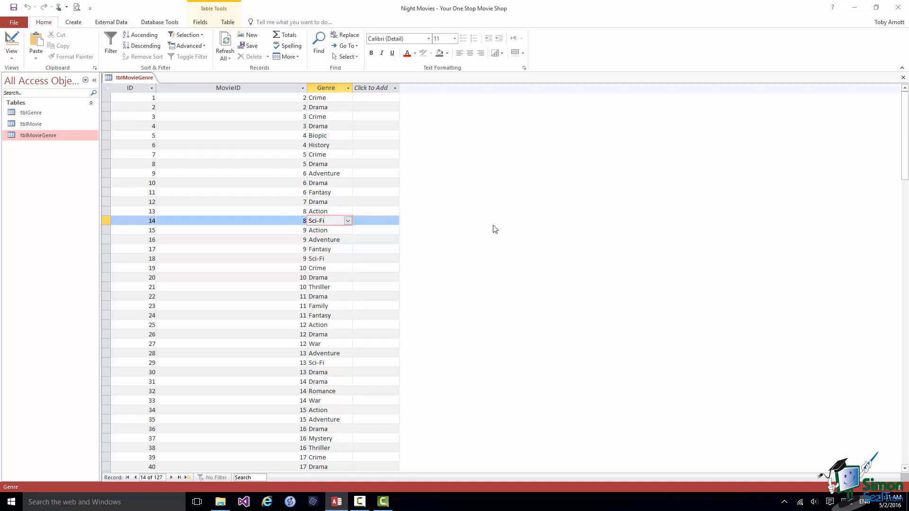